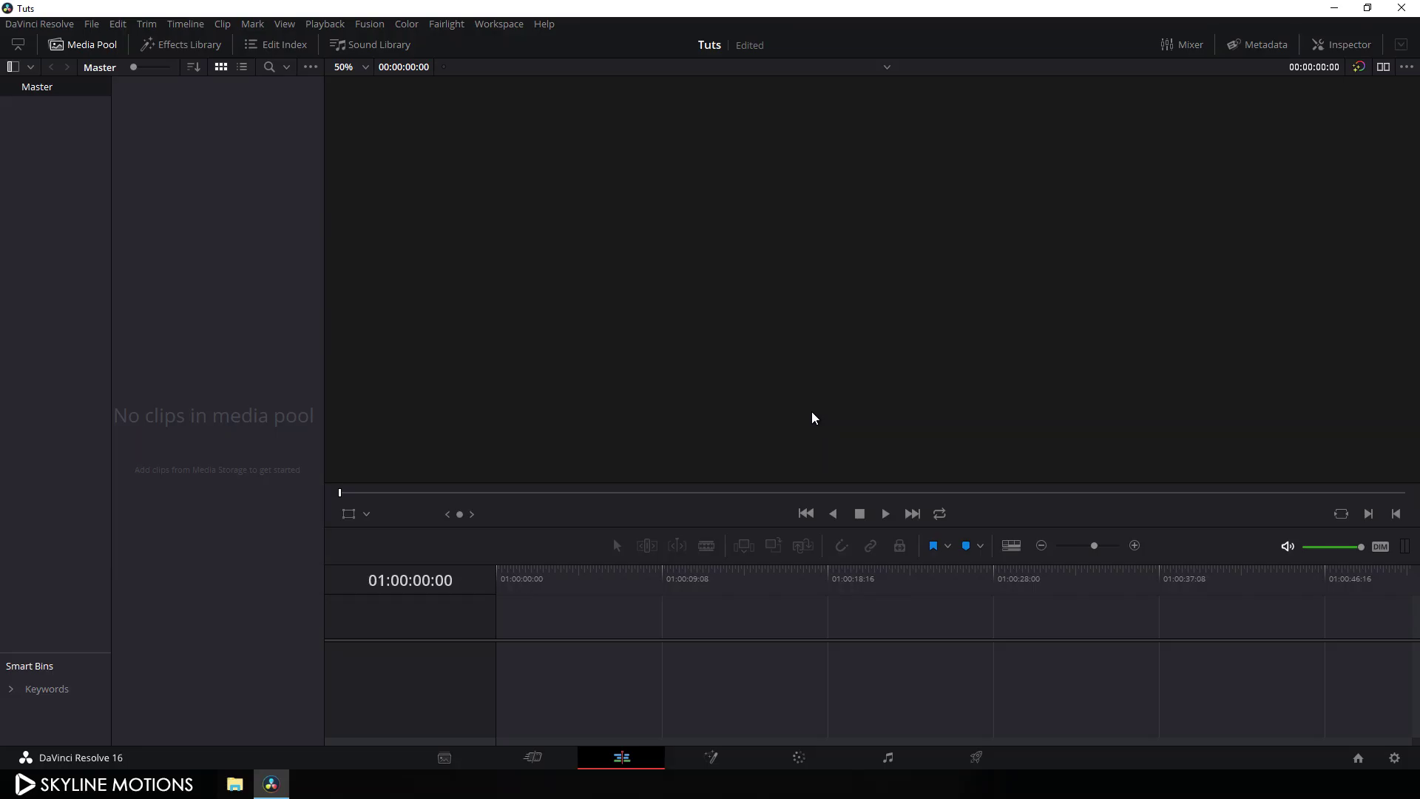
# Set the project's timeline frame rate to 30 frames per second, update the playback frame rate and save the project settings.
pyautogui.click(1395, 758)
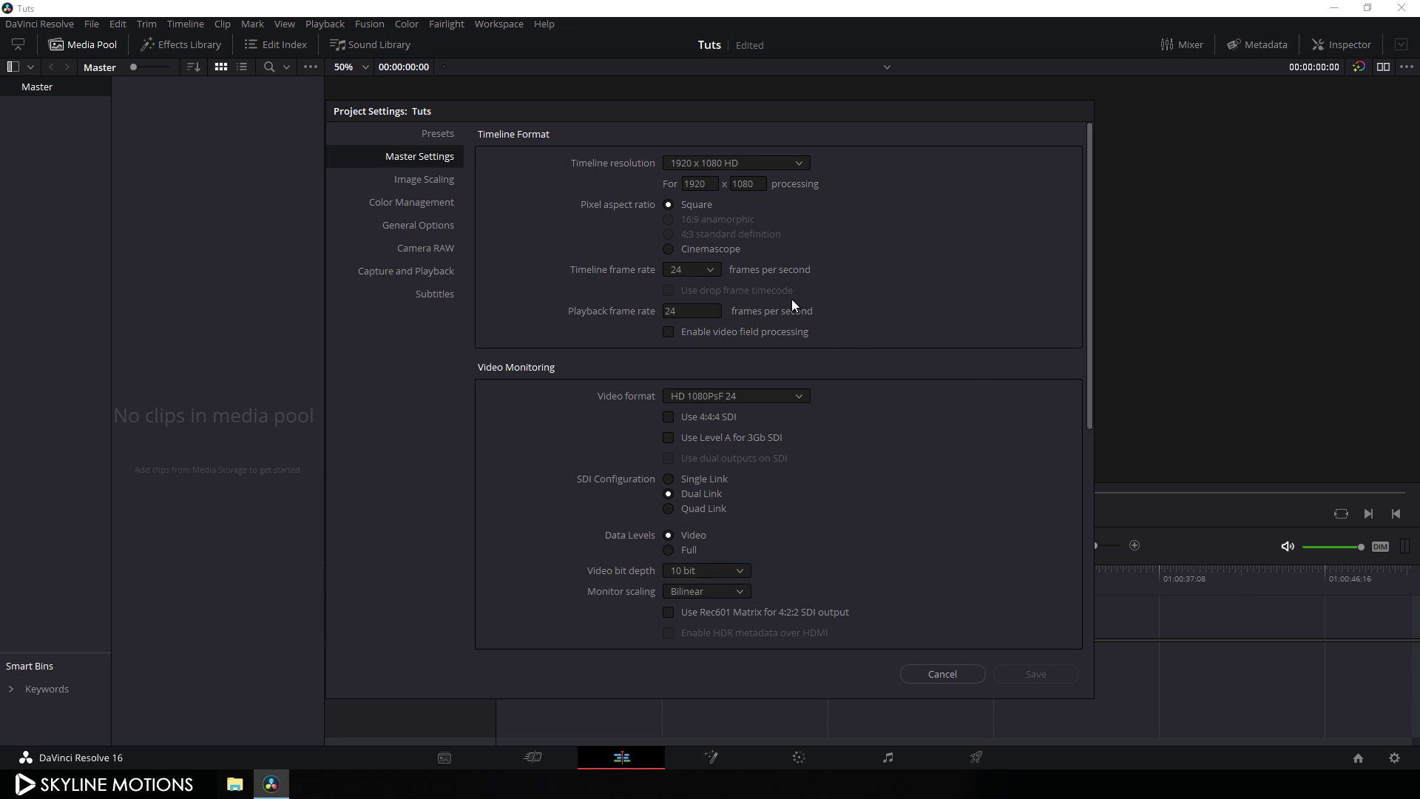
pyautogui.click(711, 271)
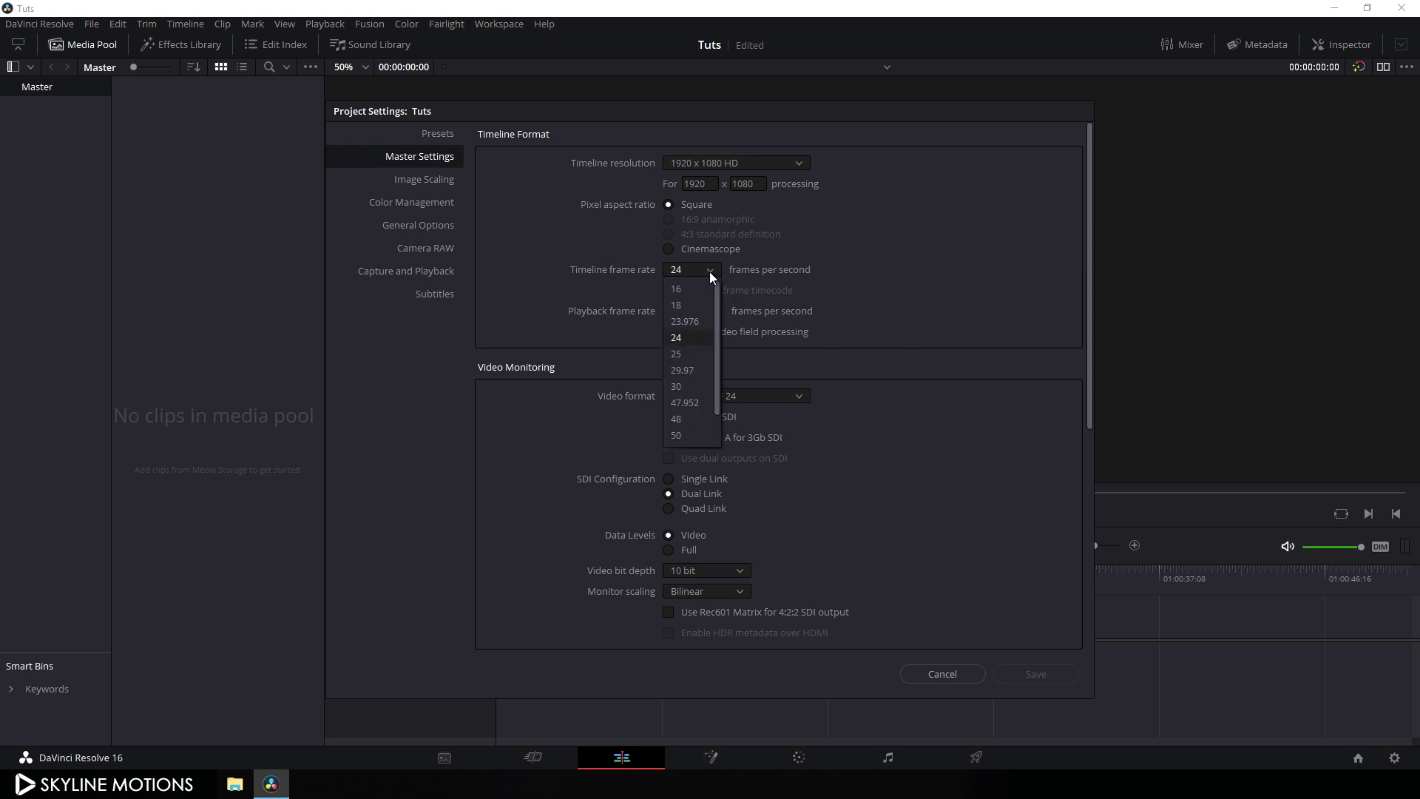
pyautogui.click(687, 387)
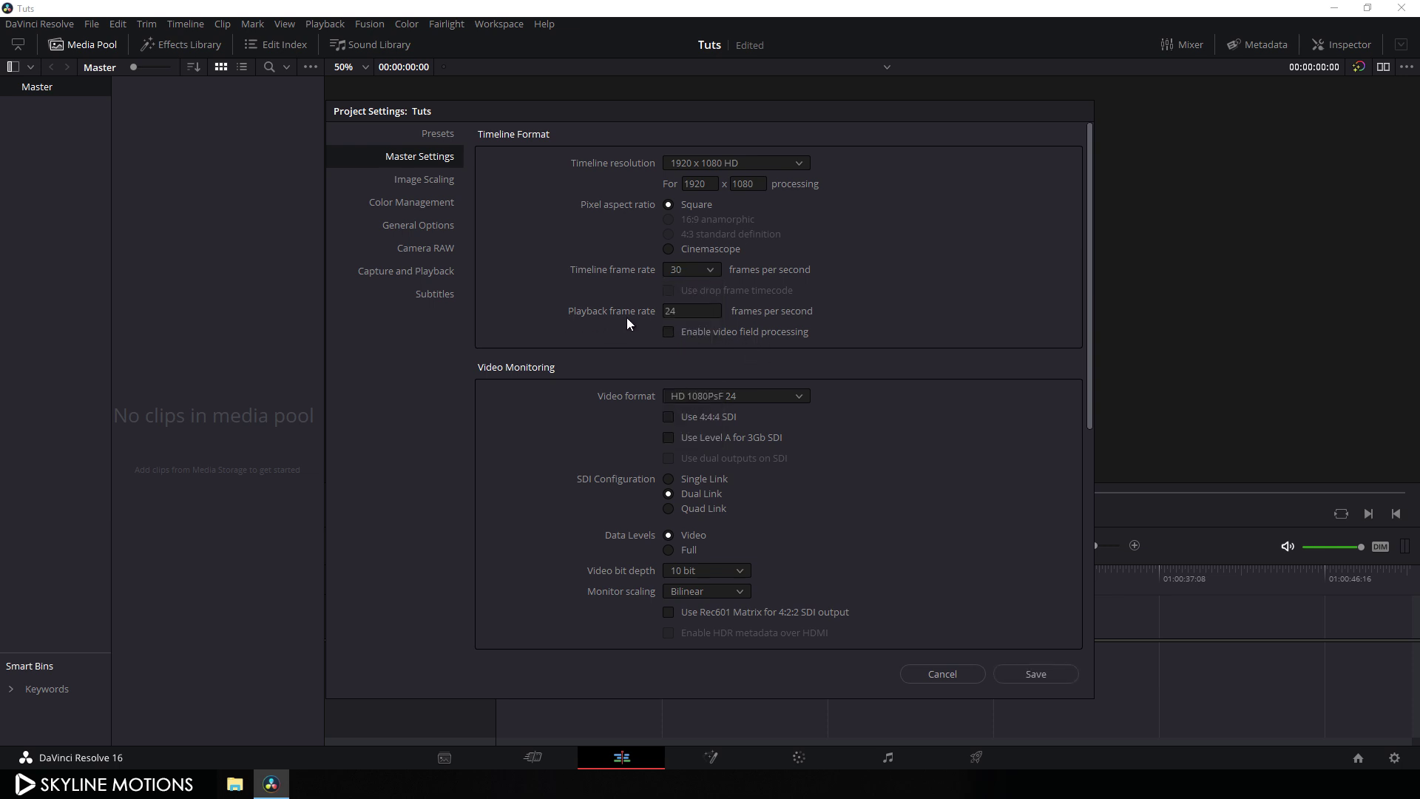
pyautogui.doubleClick(696, 314)
pyautogui.click(1041, 676)
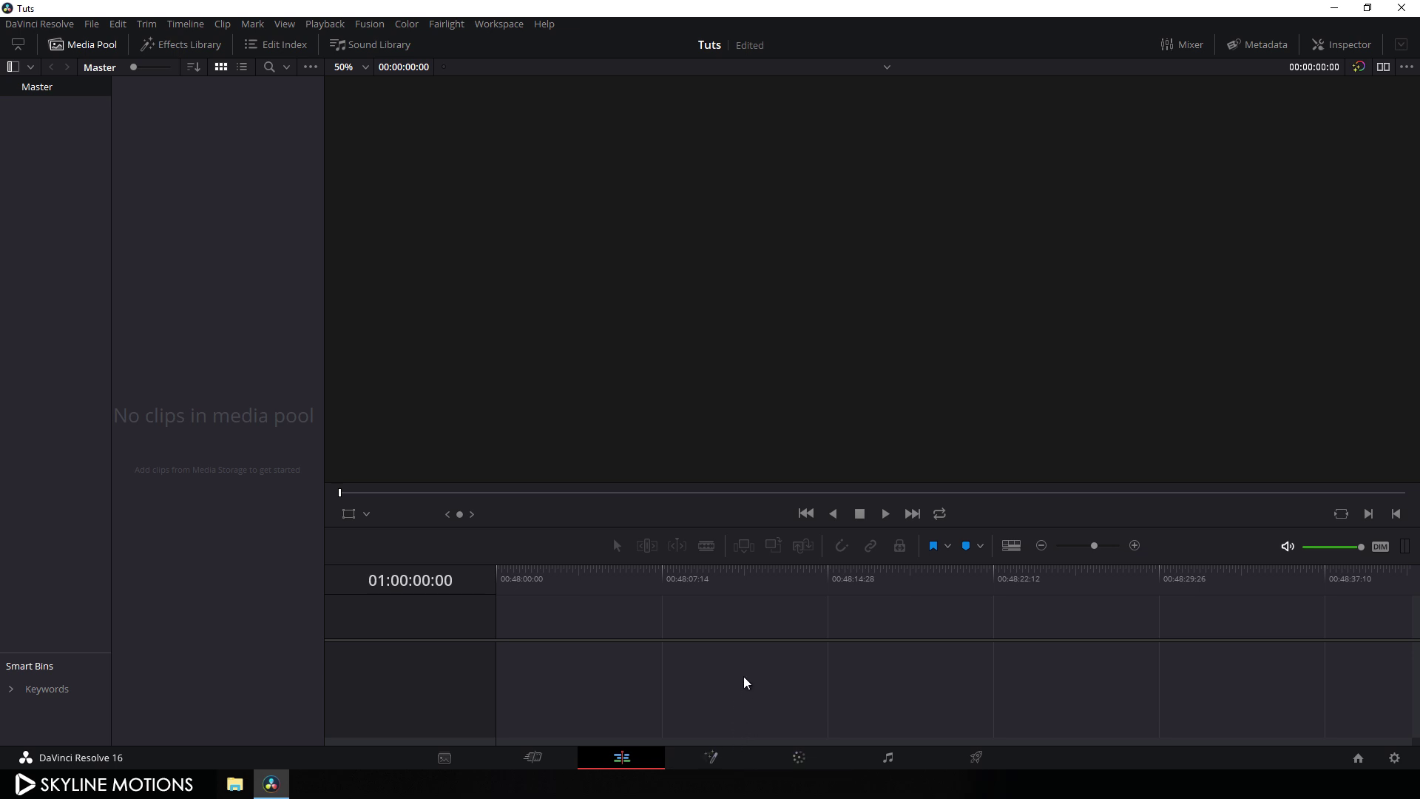
# Create a new Fusion composition in the media pool with the clip name Fusion Compo and a duration of 3 seconds.
pyautogui.rightClick(199, 185)
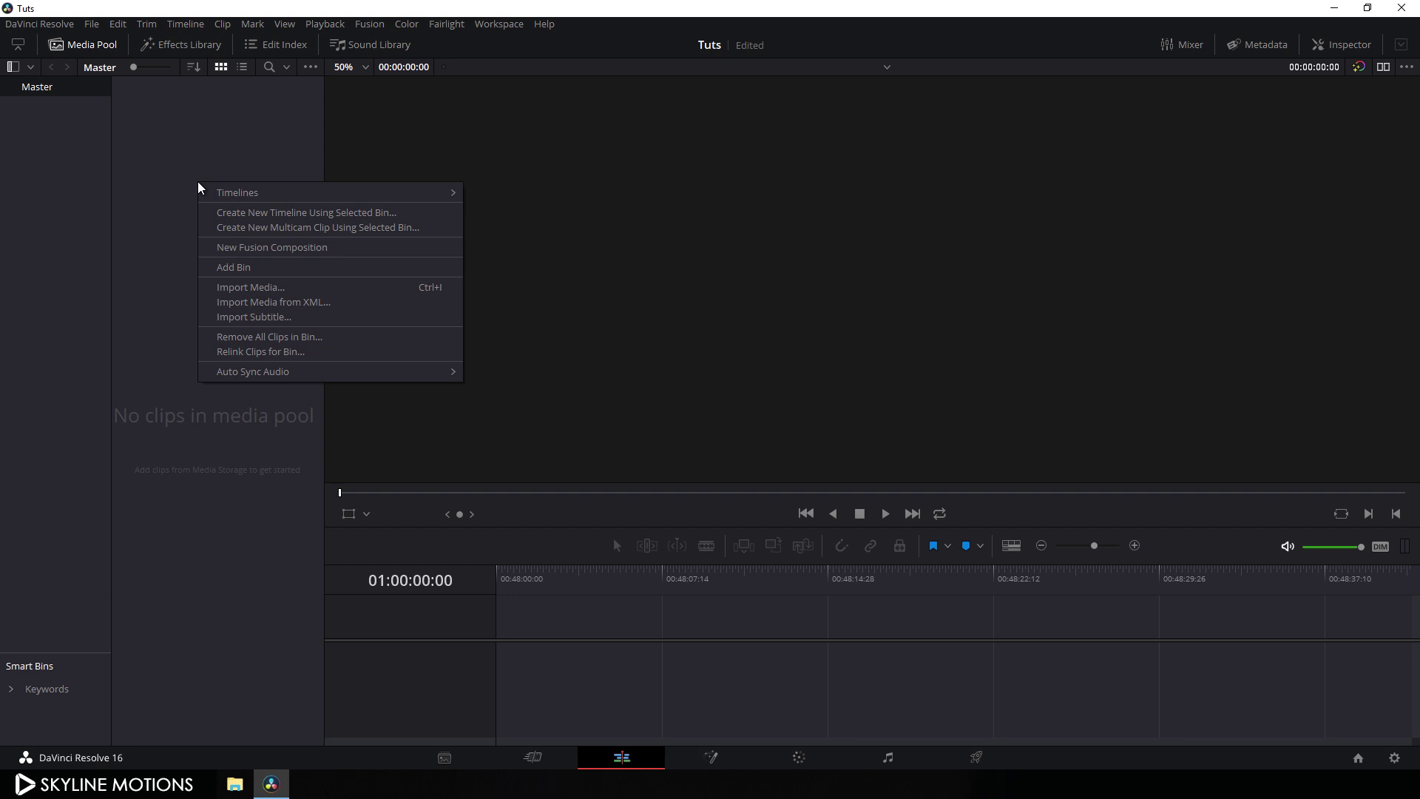
pyautogui.click(250, 256)
pyautogui.moveTo(786, 394); pyautogui.dragTo(732, 399)
pyautogui.press('BackSpace')
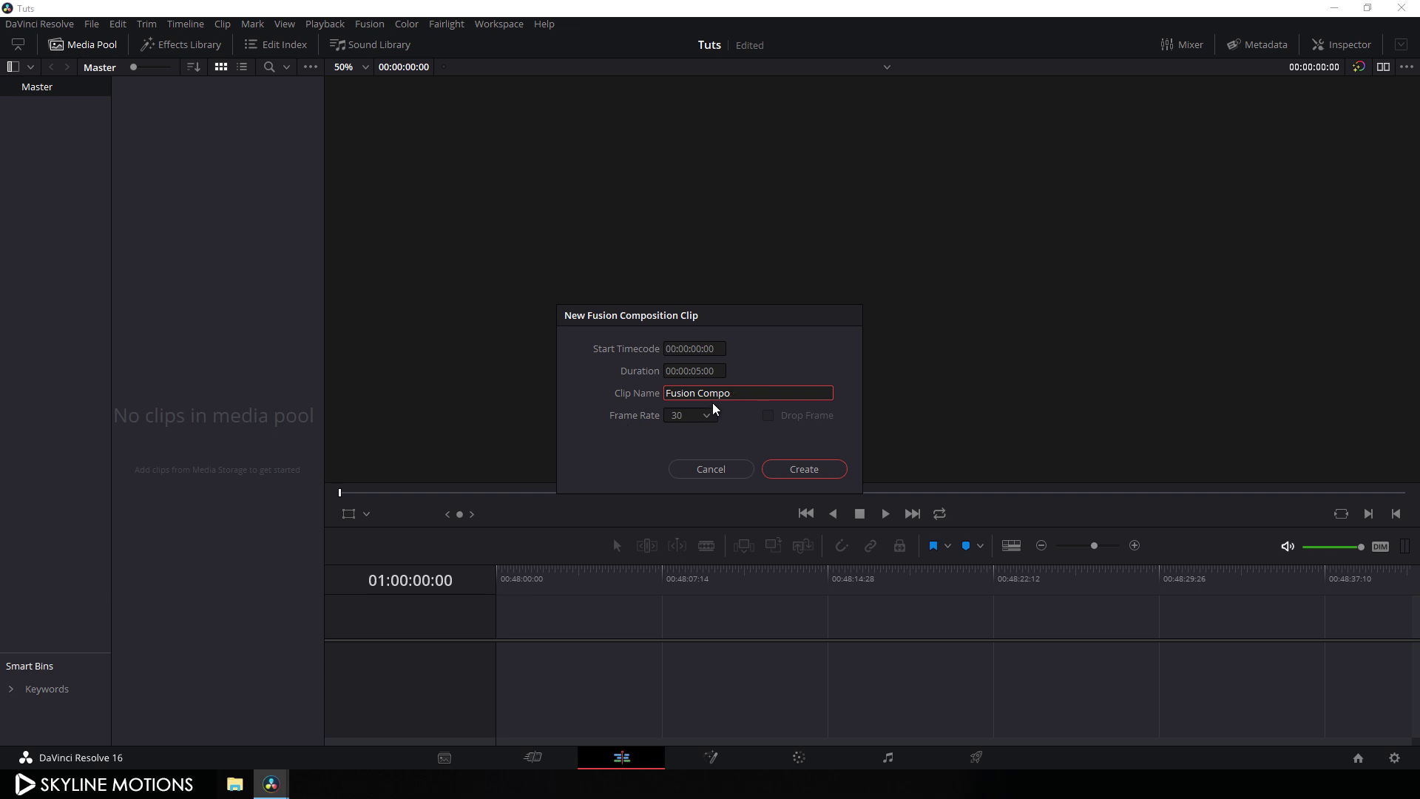
pyautogui.click(701, 372)
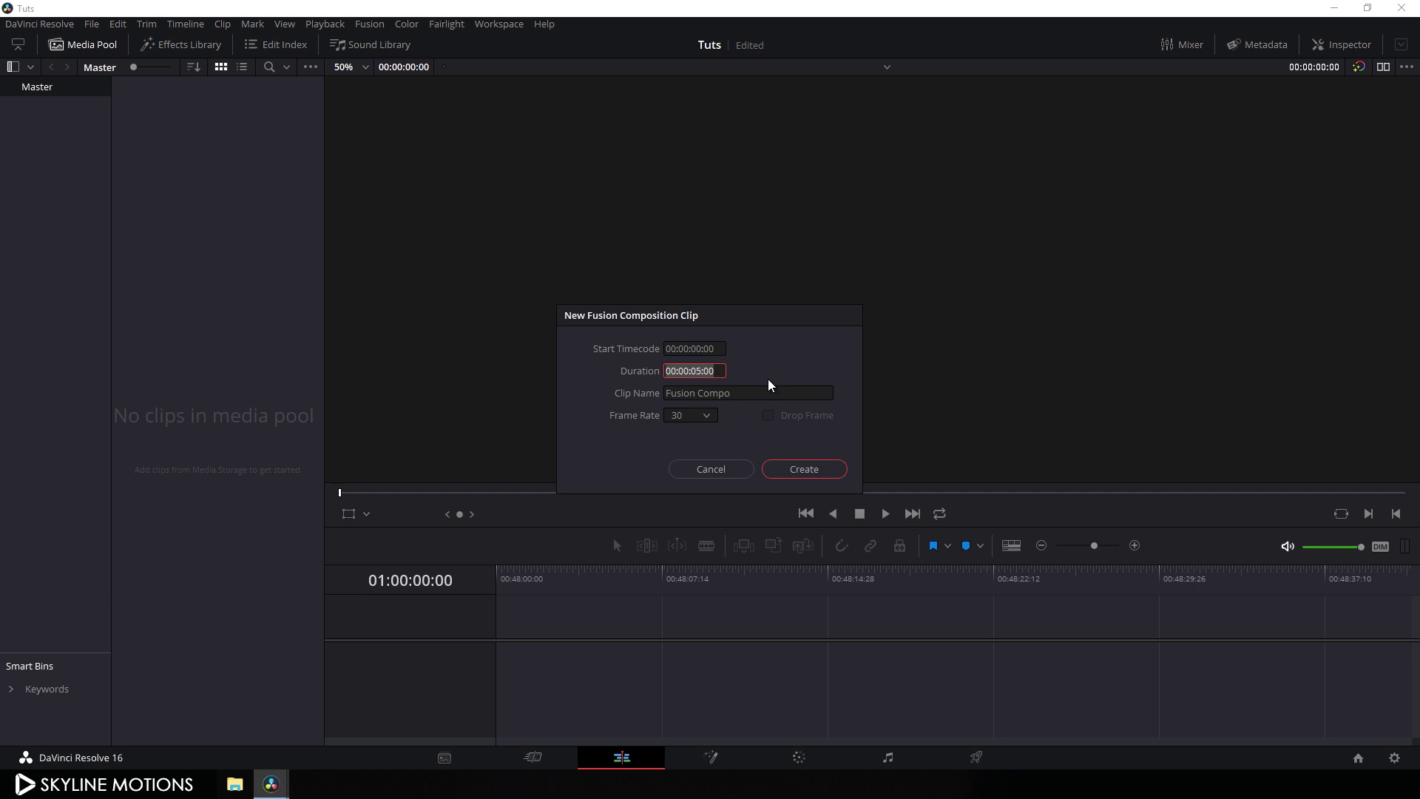
pyautogui.press('BackSpace')
pyautogui.write('3')
pyautogui.click(804, 469)
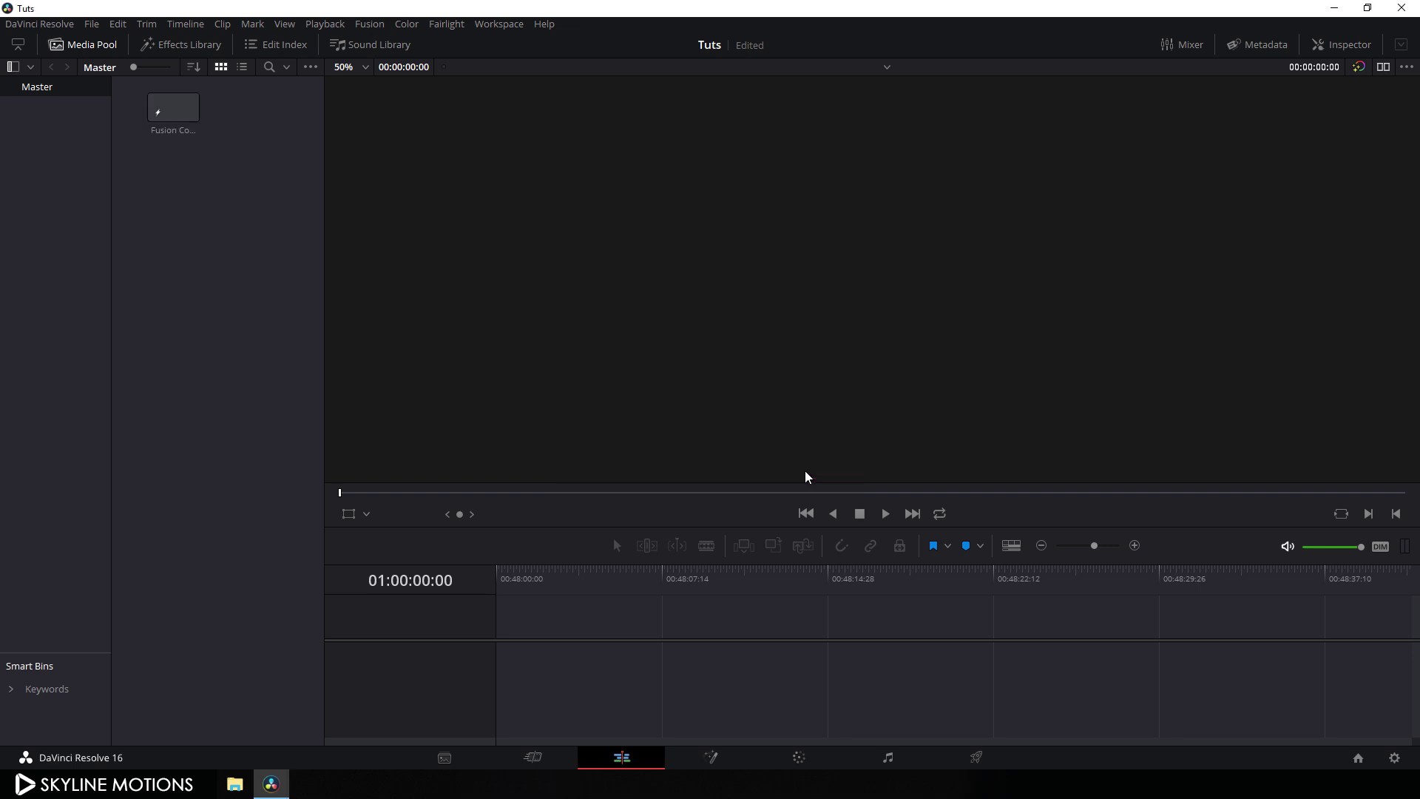
# Place the Fusion composition at the start of a new timeline and open it on the Fusion page.
pyautogui.moveTo(174, 116); pyautogui.dragTo(503, 635)
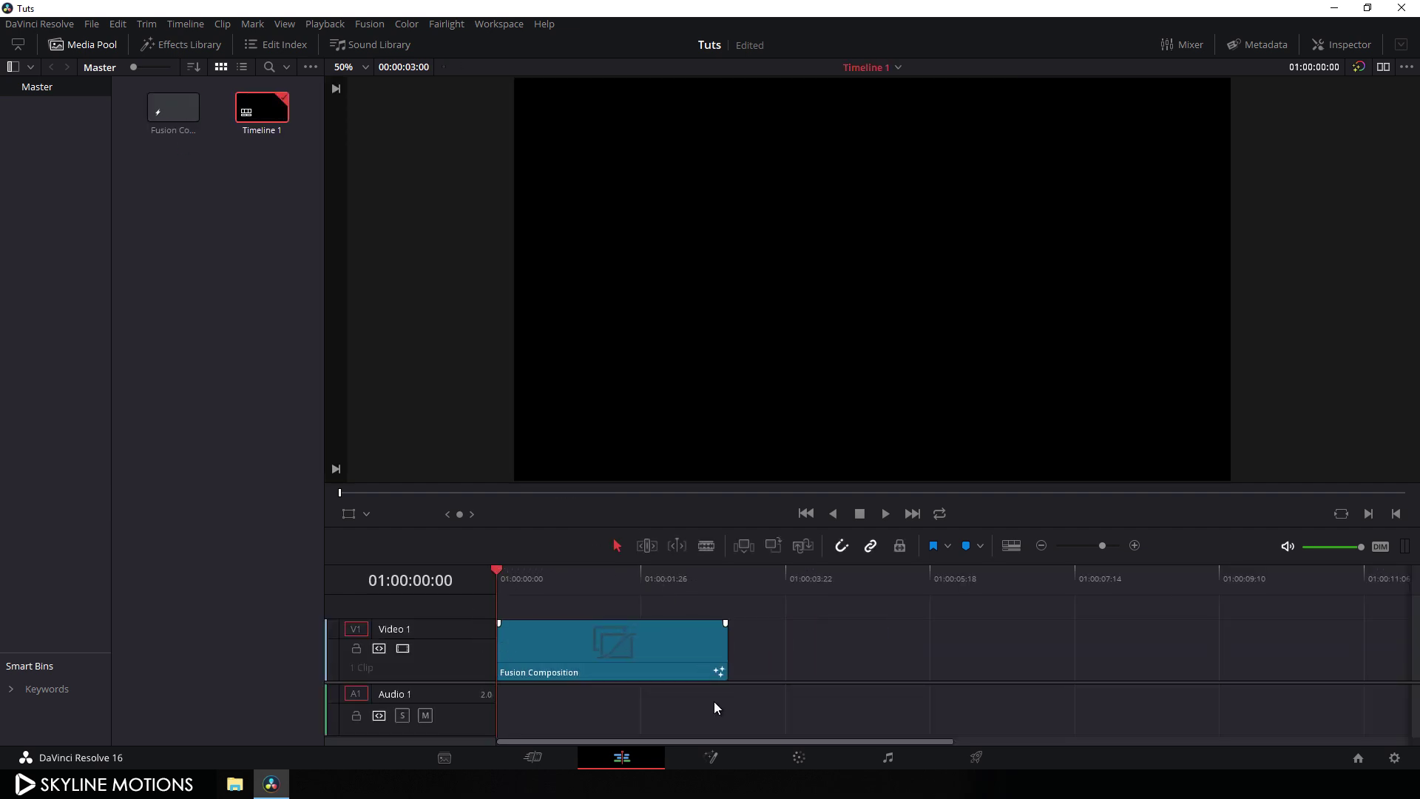
pyautogui.click(715, 766)
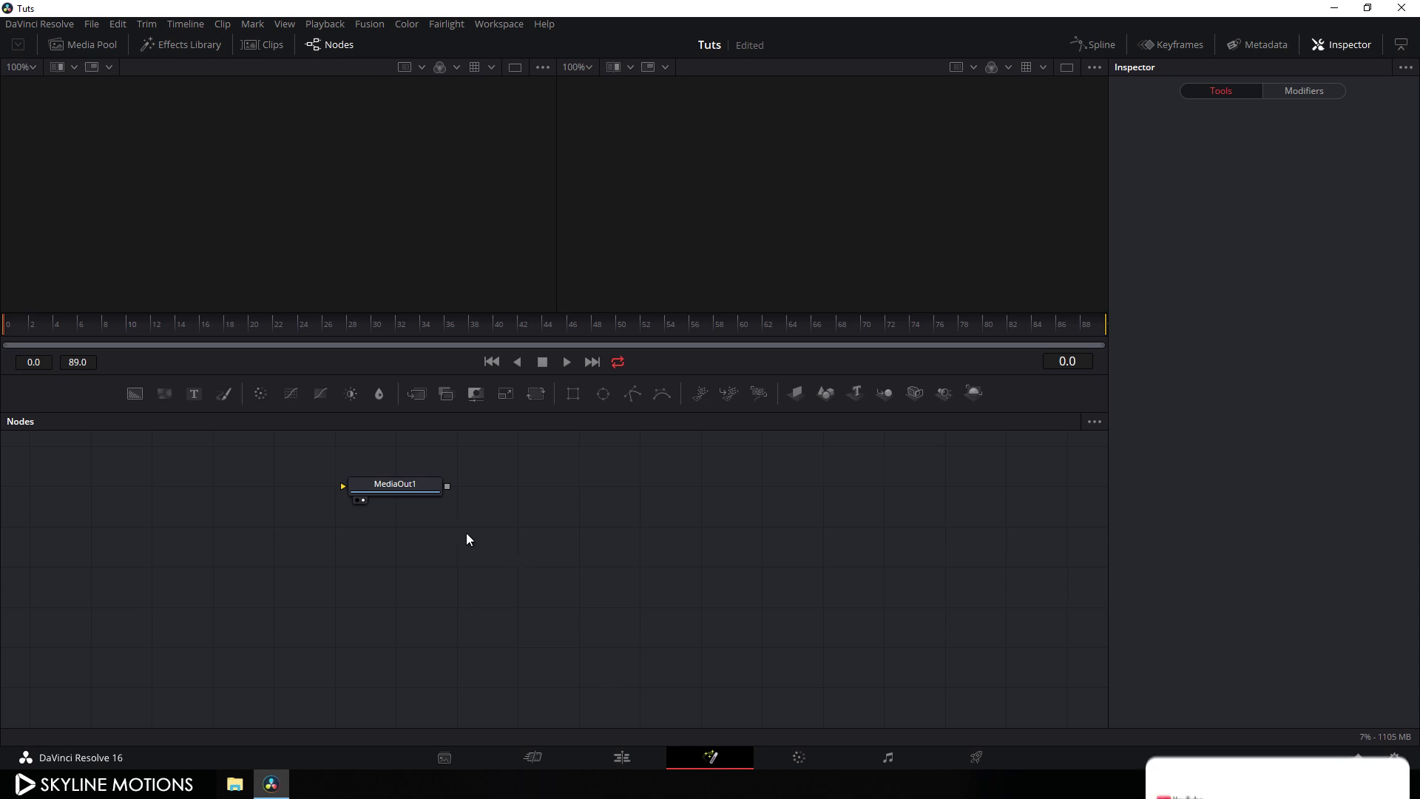
# Move the MediaOut1 node to the lower right of the node graph and switch to a single viewer.
pyautogui.moveTo(407, 493); pyautogui.dragTo(1017, 656)
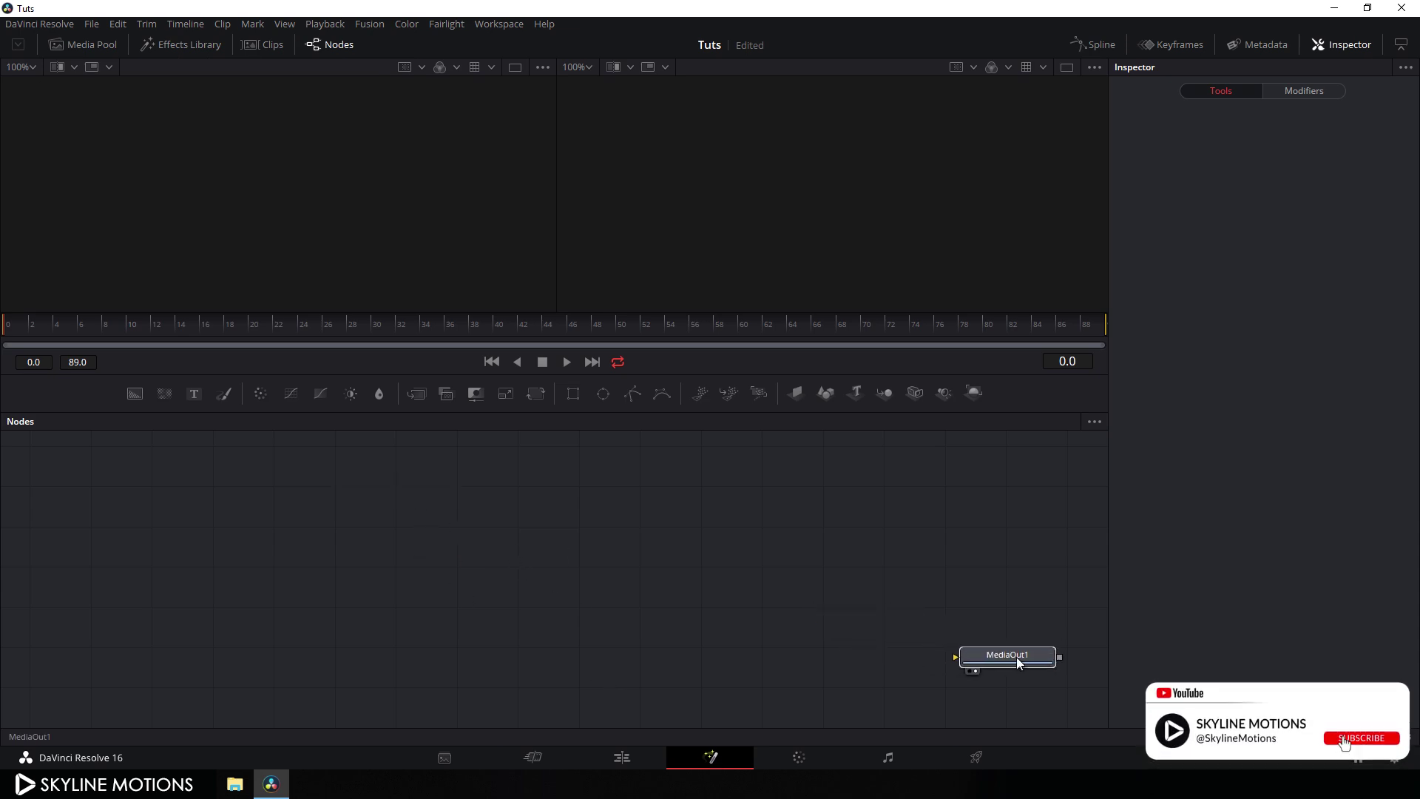
pyautogui.click(1065, 68)
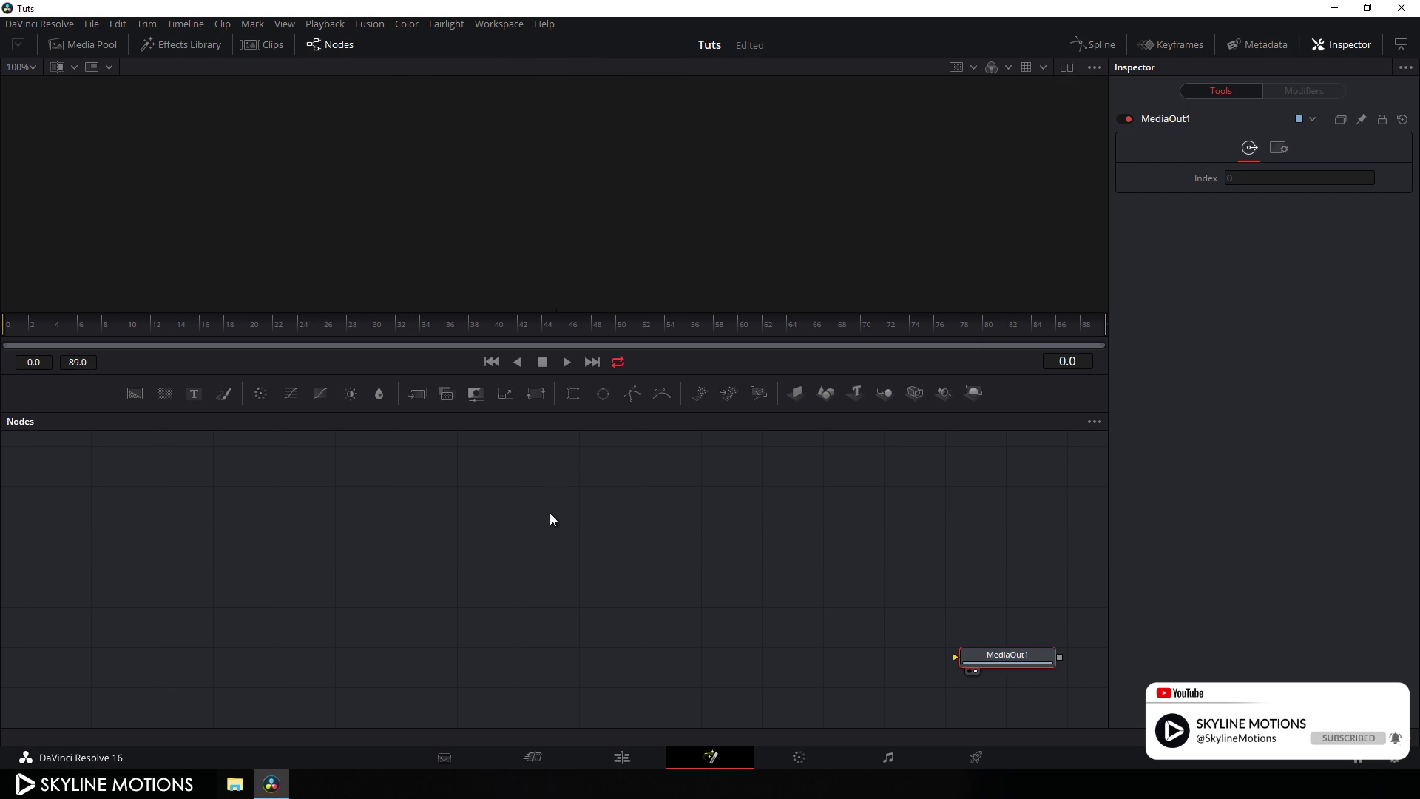
# Import the Dots PNG image from the Christmus folder into the media pool.
pyautogui.click(95, 46)
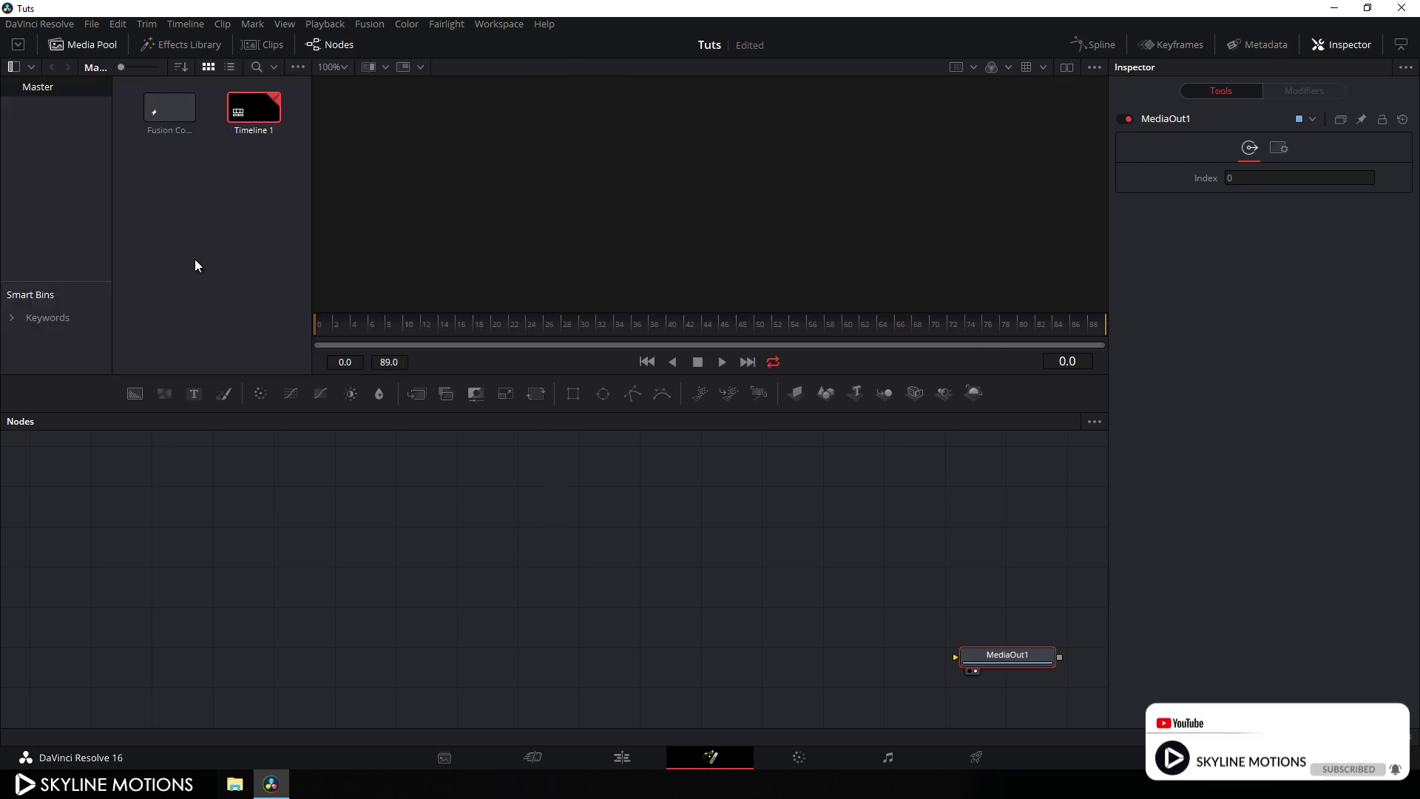
pyautogui.rightClick(197, 208)
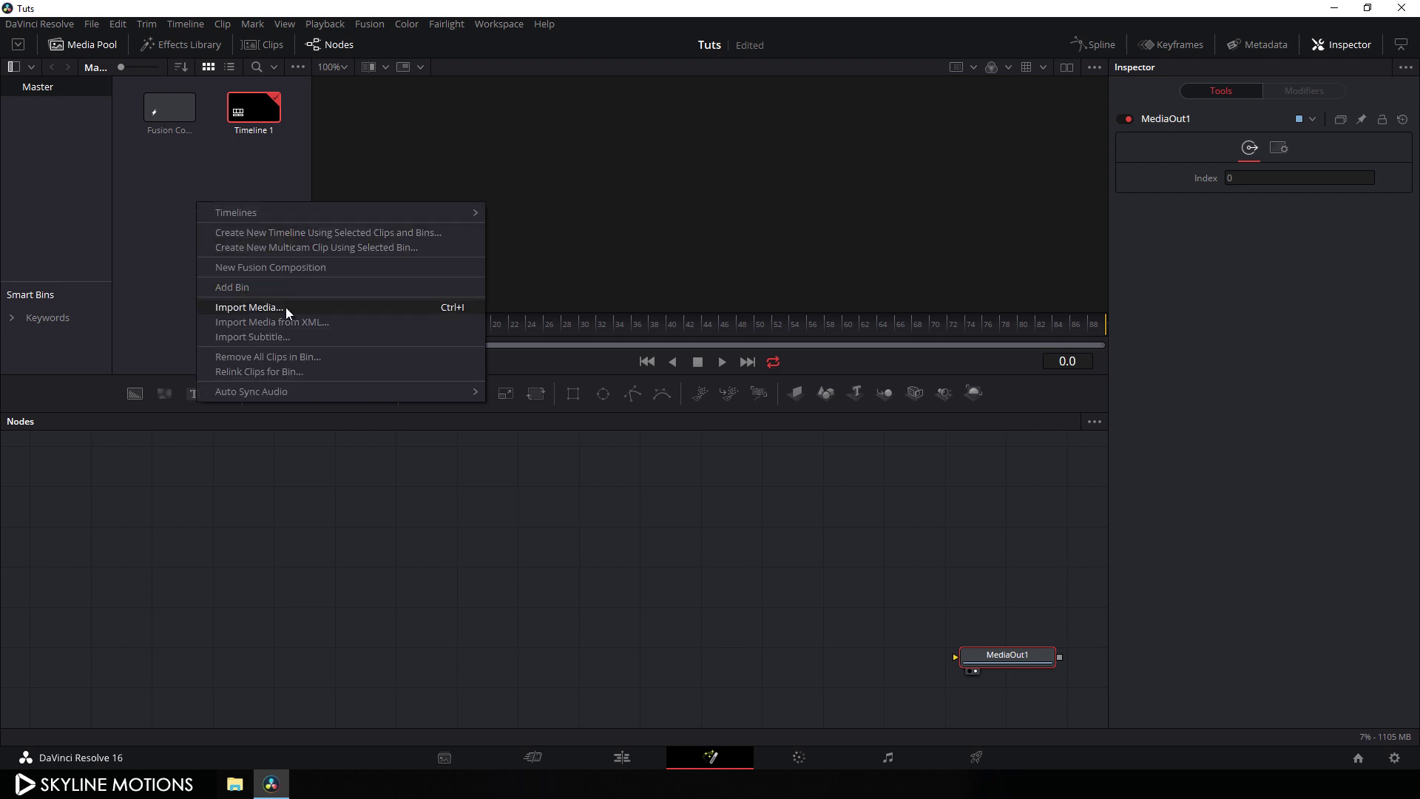
pyautogui.click(257, 307)
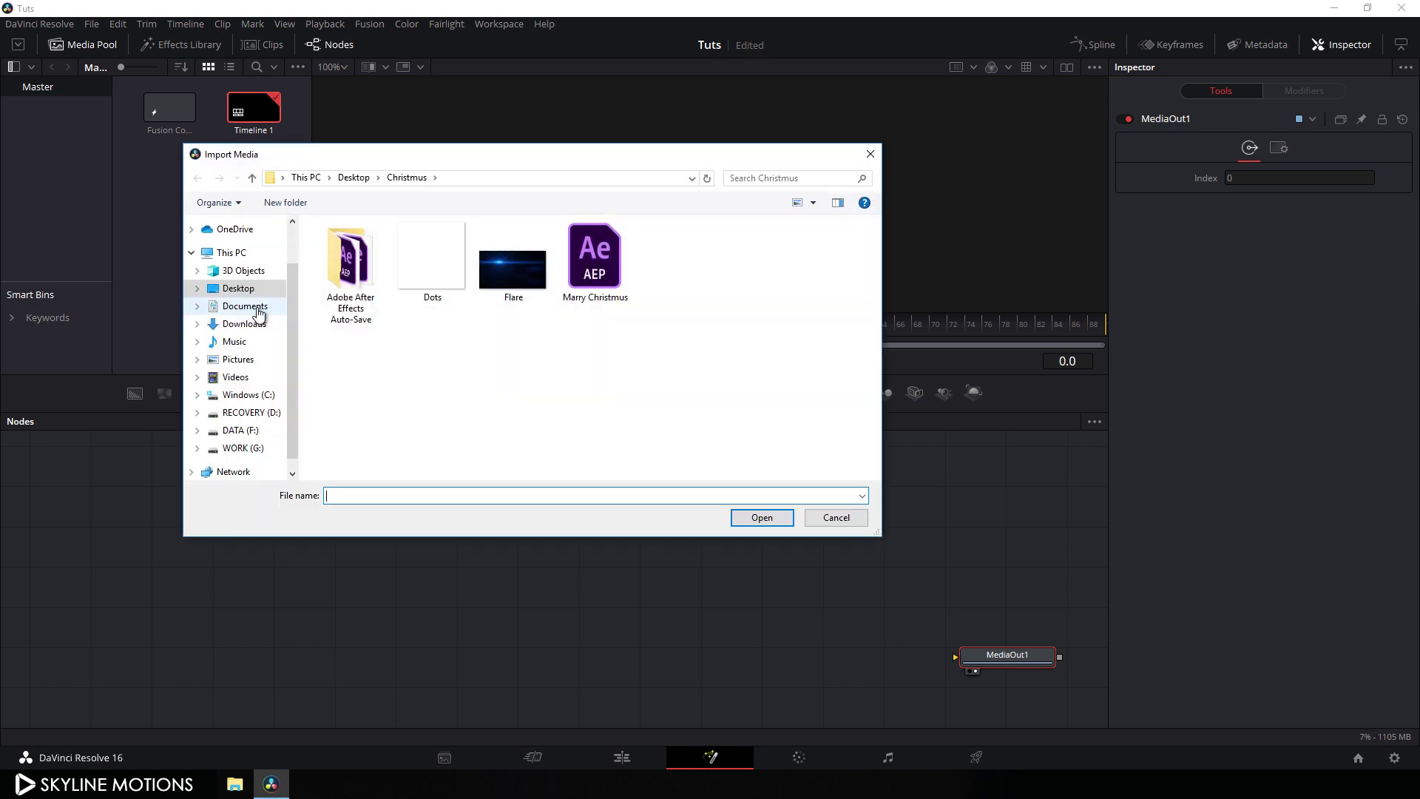
pyautogui.click(438, 288)
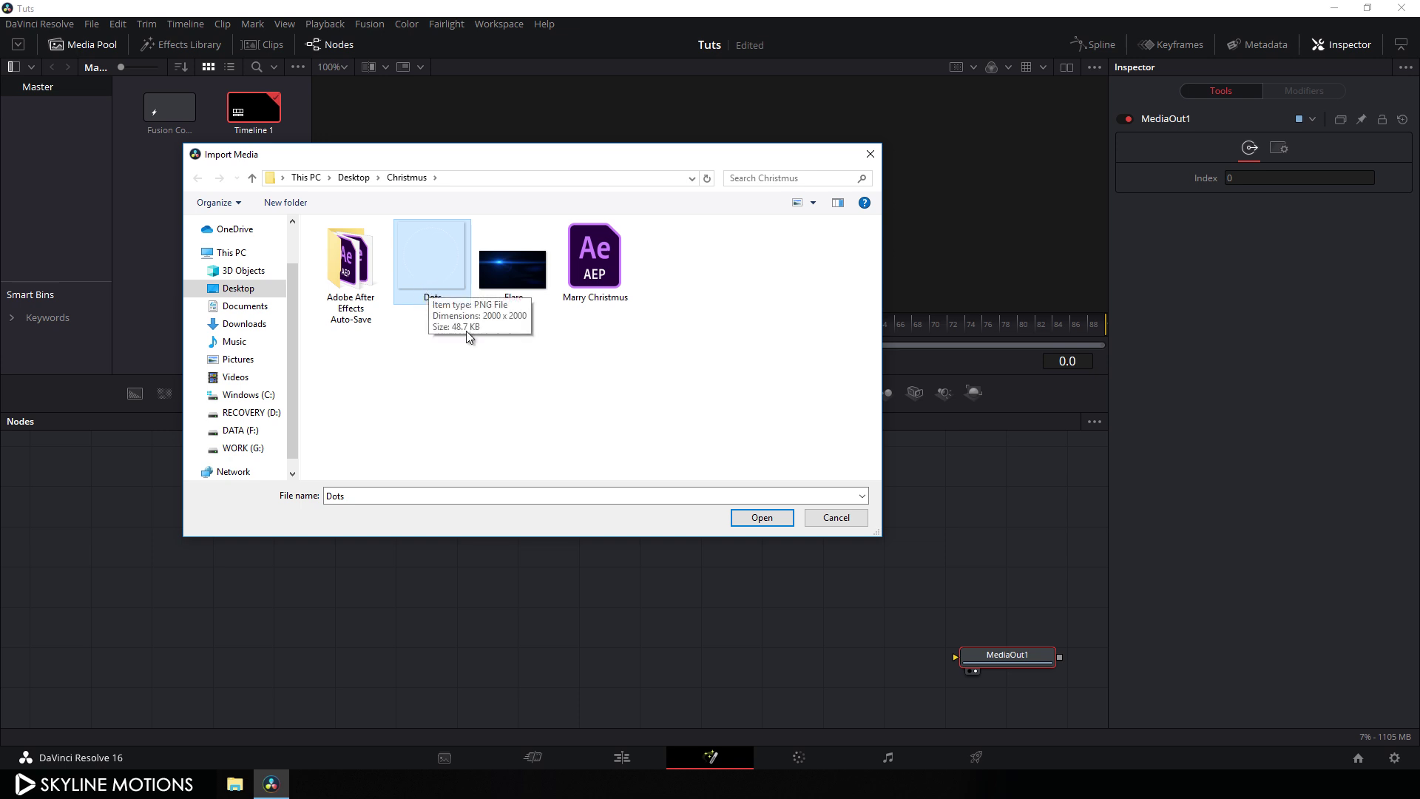
pyautogui.click(762, 517)
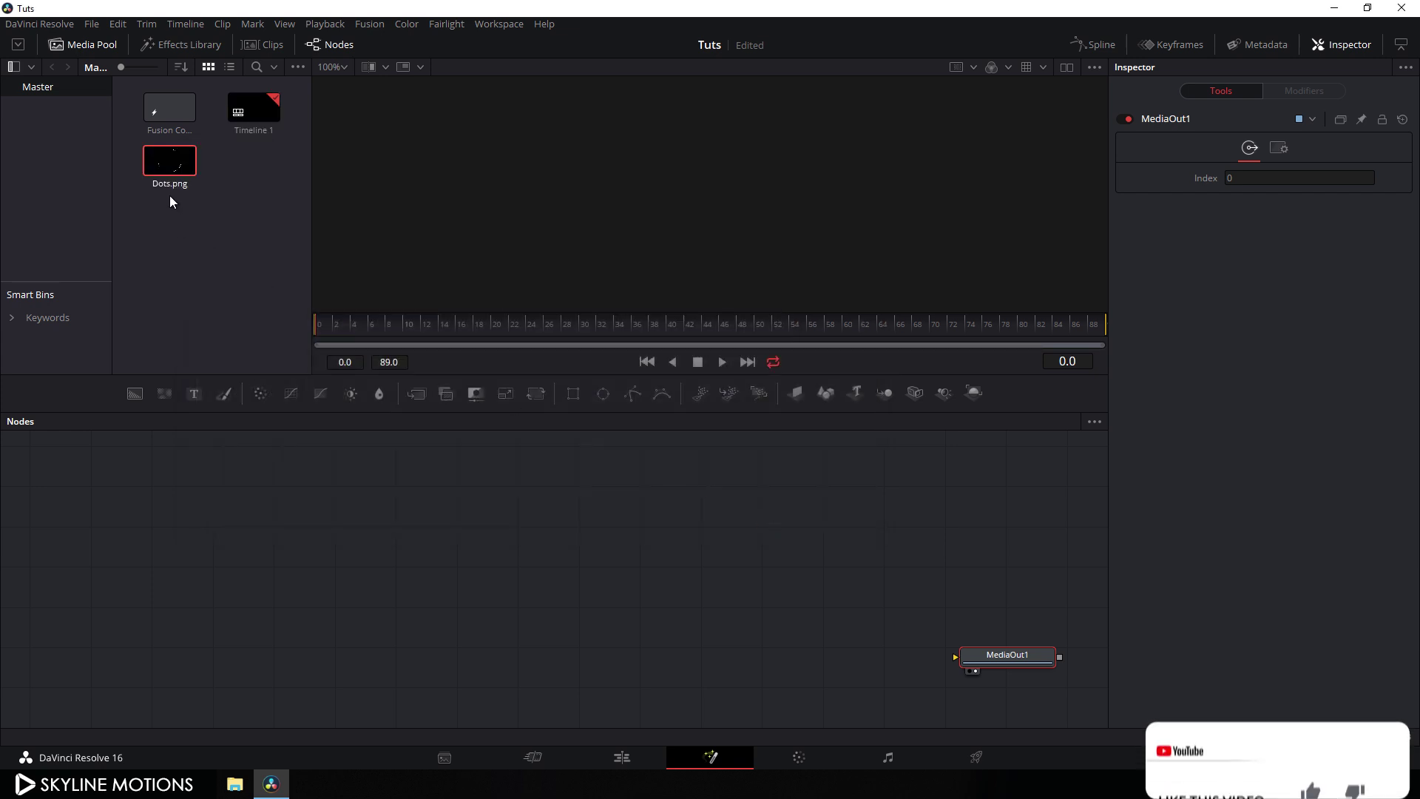
# Add Dots.png to the node graph, hide the media pool, show the image in the viewer and place its node opposite MediaOut1.
pyautogui.moveTo(170, 172); pyautogui.dragTo(363, 532)
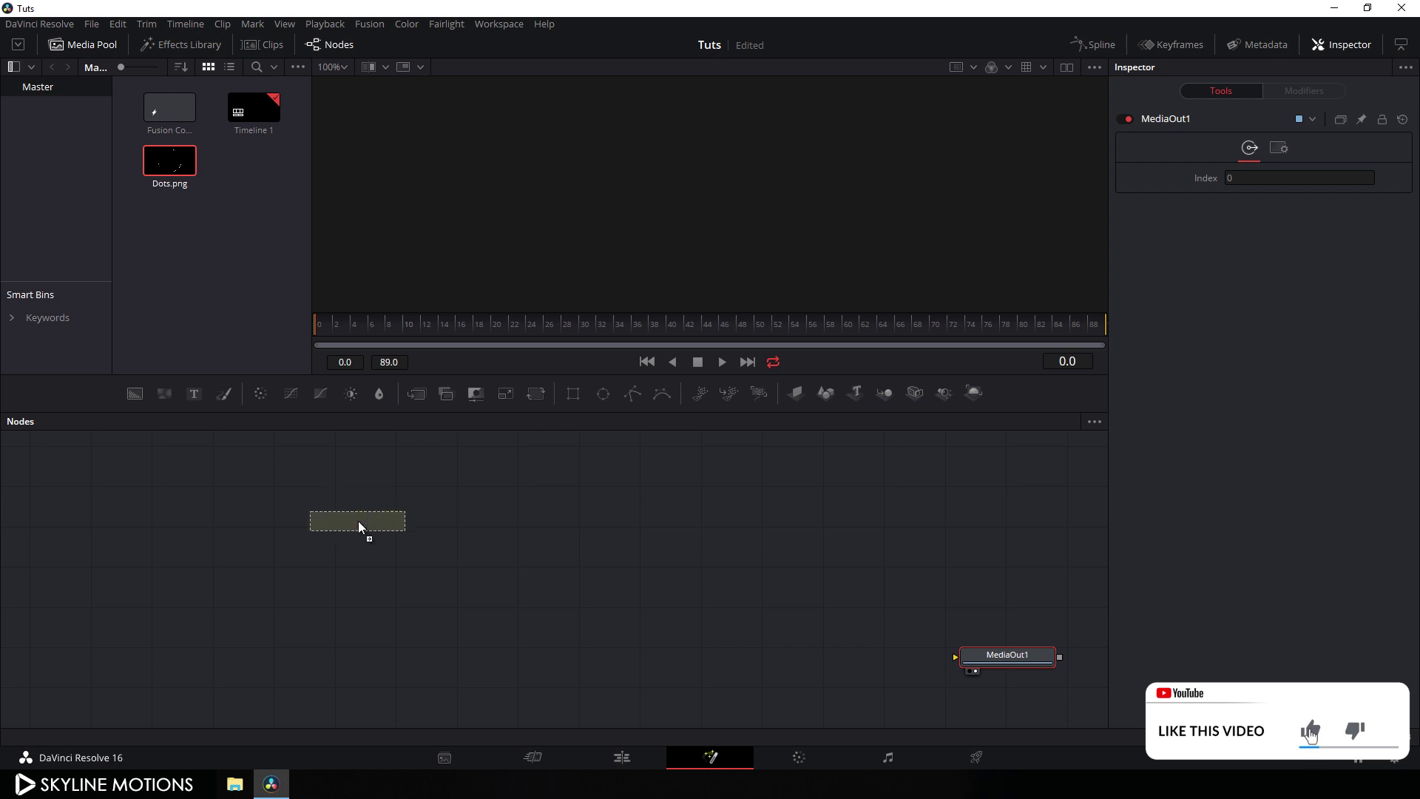
pyautogui.click(82, 46)
pyautogui.moveTo(368, 520); pyautogui.dragTo(361, 227)
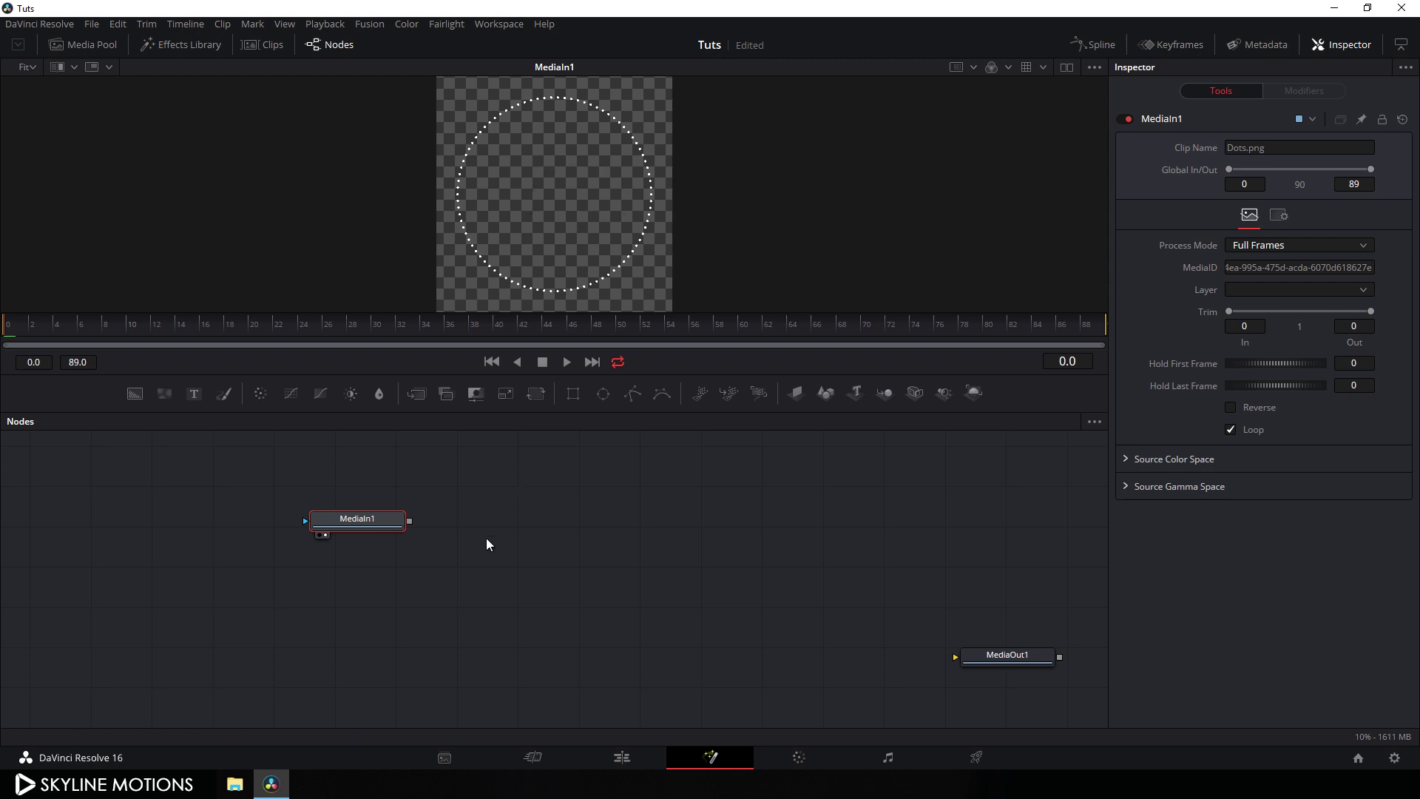
pyautogui.moveTo(371, 529); pyautogui.dragTo(260, 606)
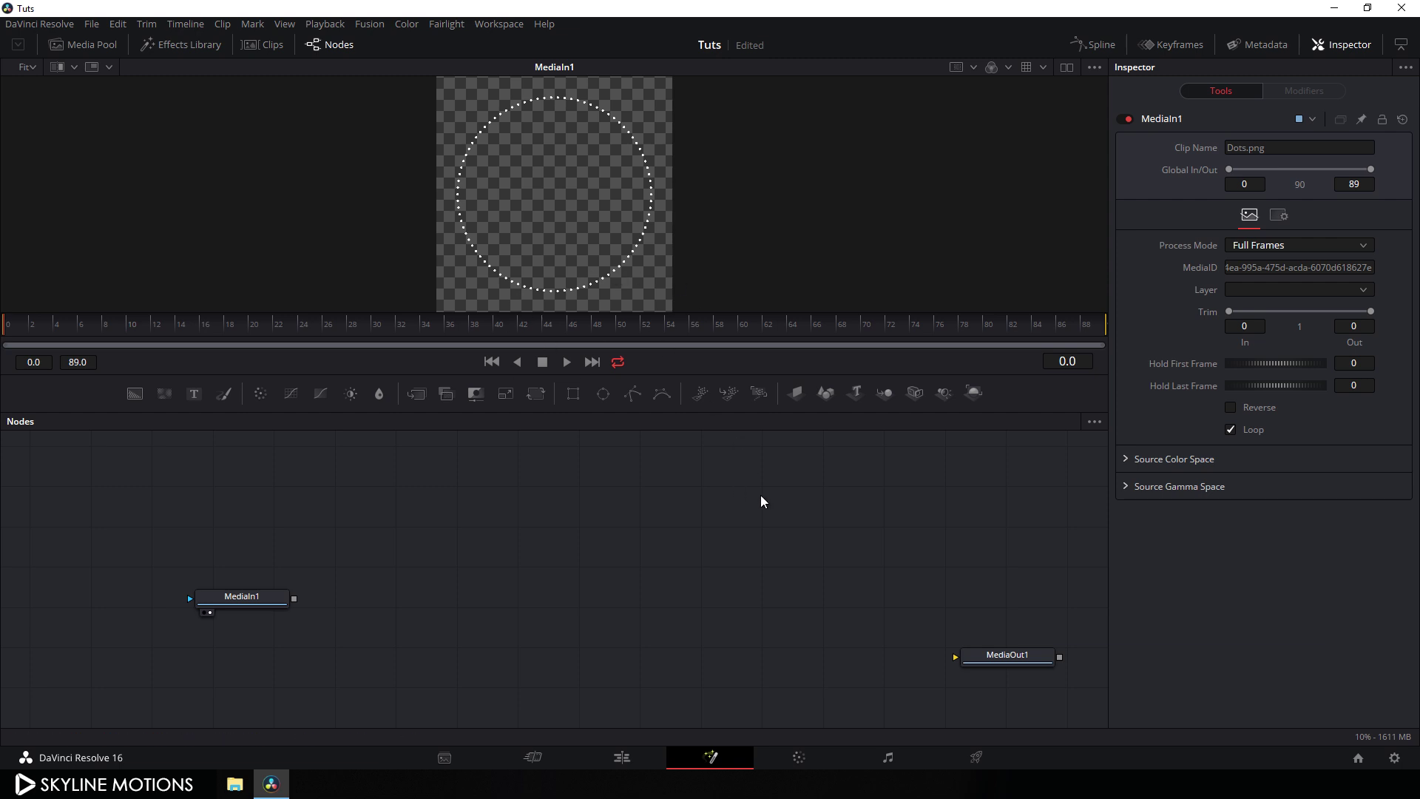
# Add an Image Plane 3D node to the node graph and rename it Image.
pyautogui.moveTo(796, 396); pyautogui.dragTo(442, 542)
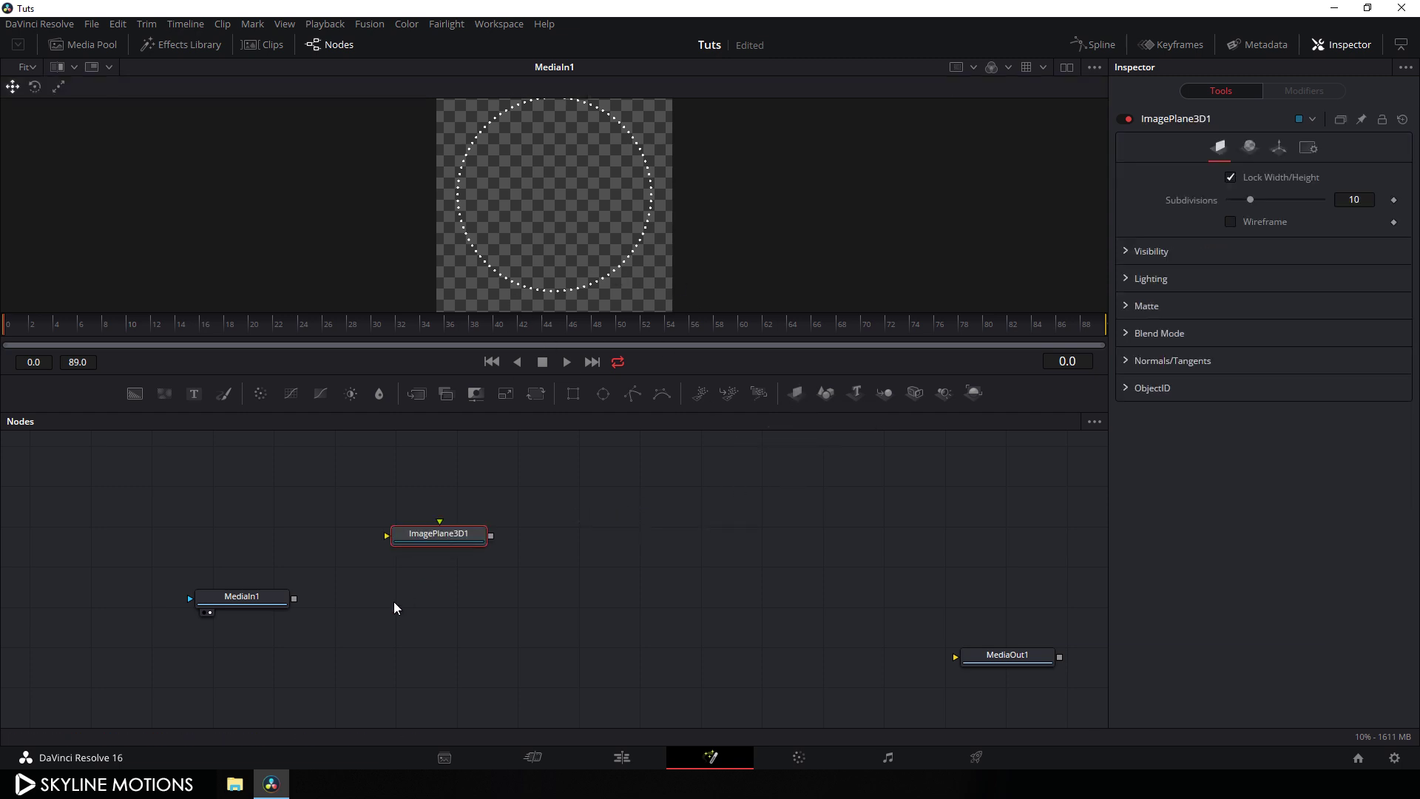
pyautogui.press('F2')
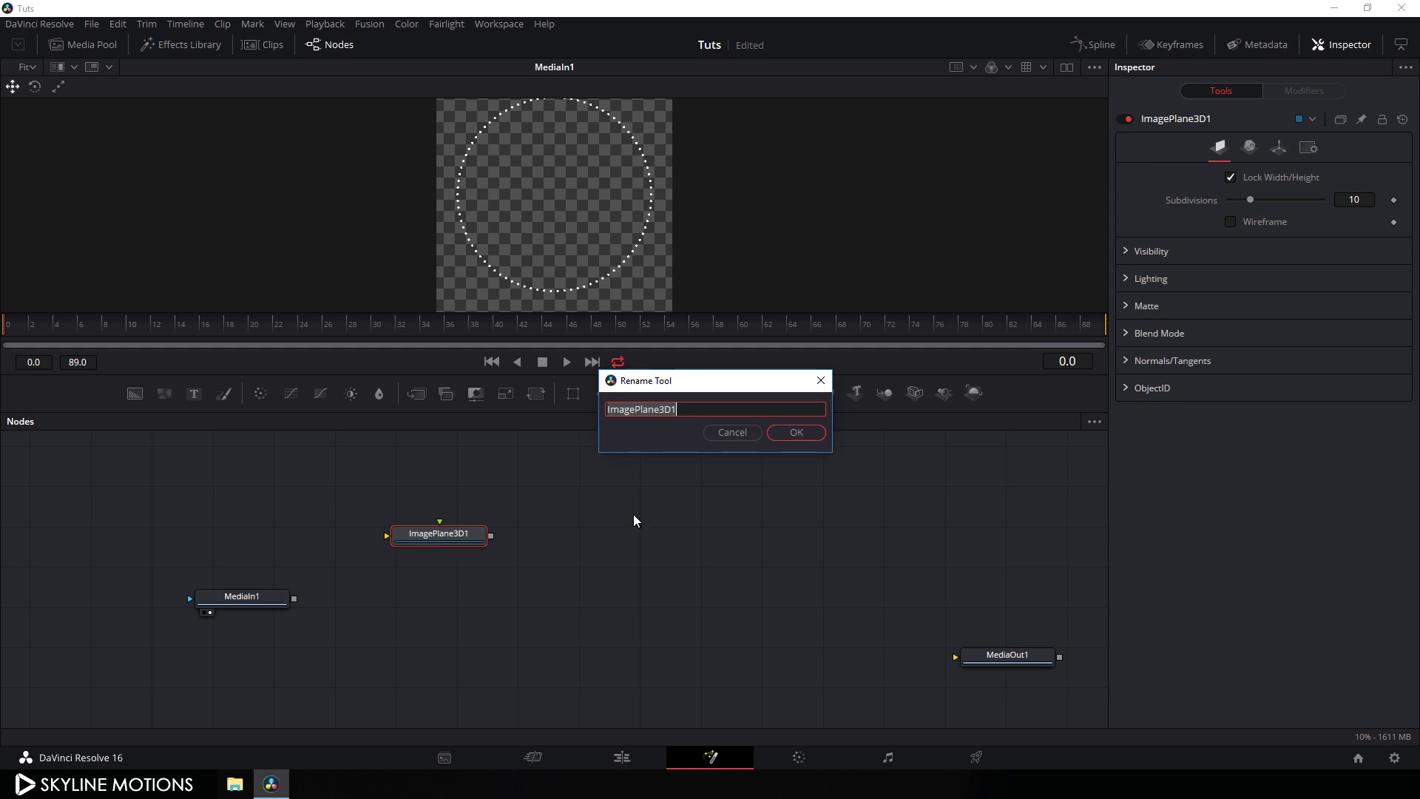
pyautogui.click(689, 408)
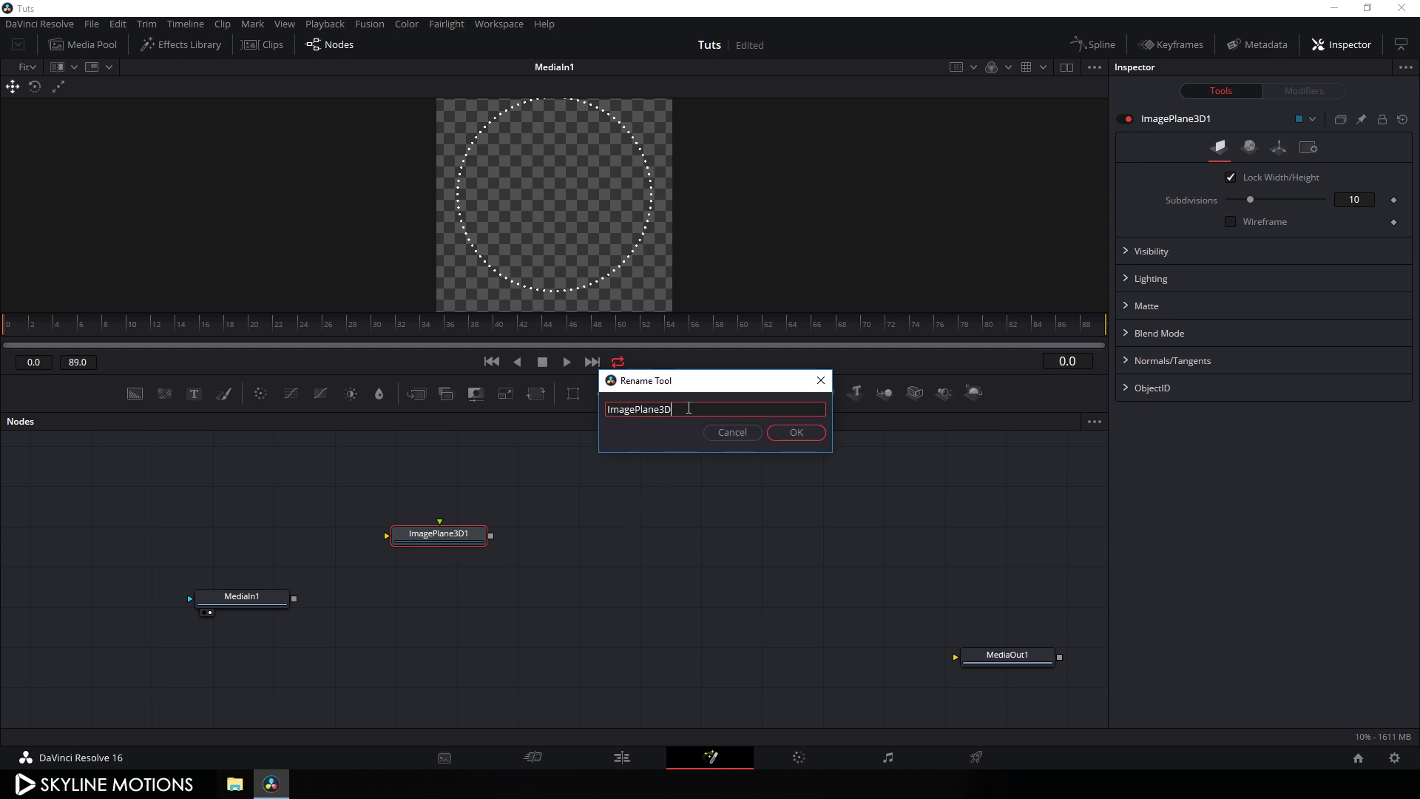
pyautogui.click(780, 439)
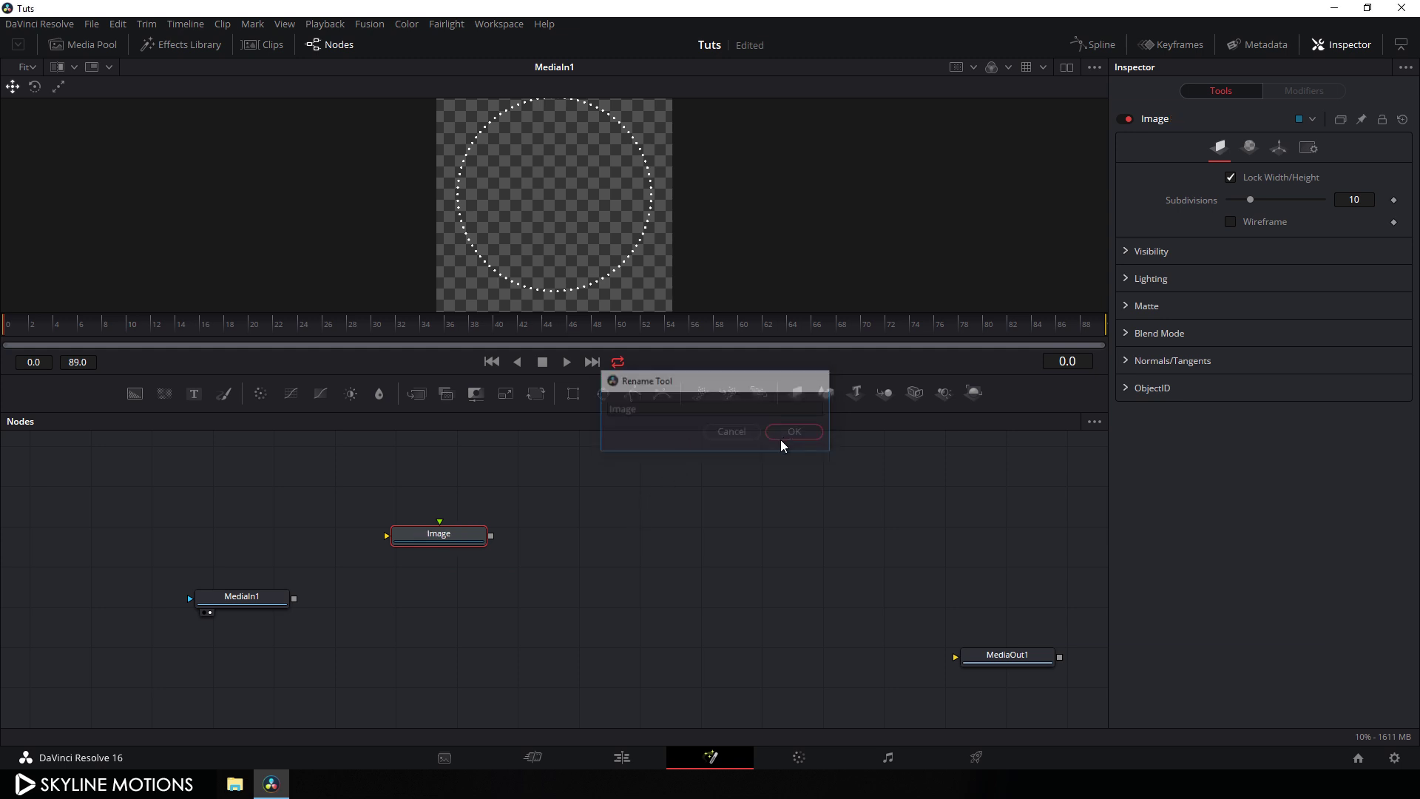
# Connect the MediaIn1 output to the Image node and inspect the resulting plane in the 3D viewer.
pyautogui.moveTo(293, 600); pyautogui.dragTo(429, 535)
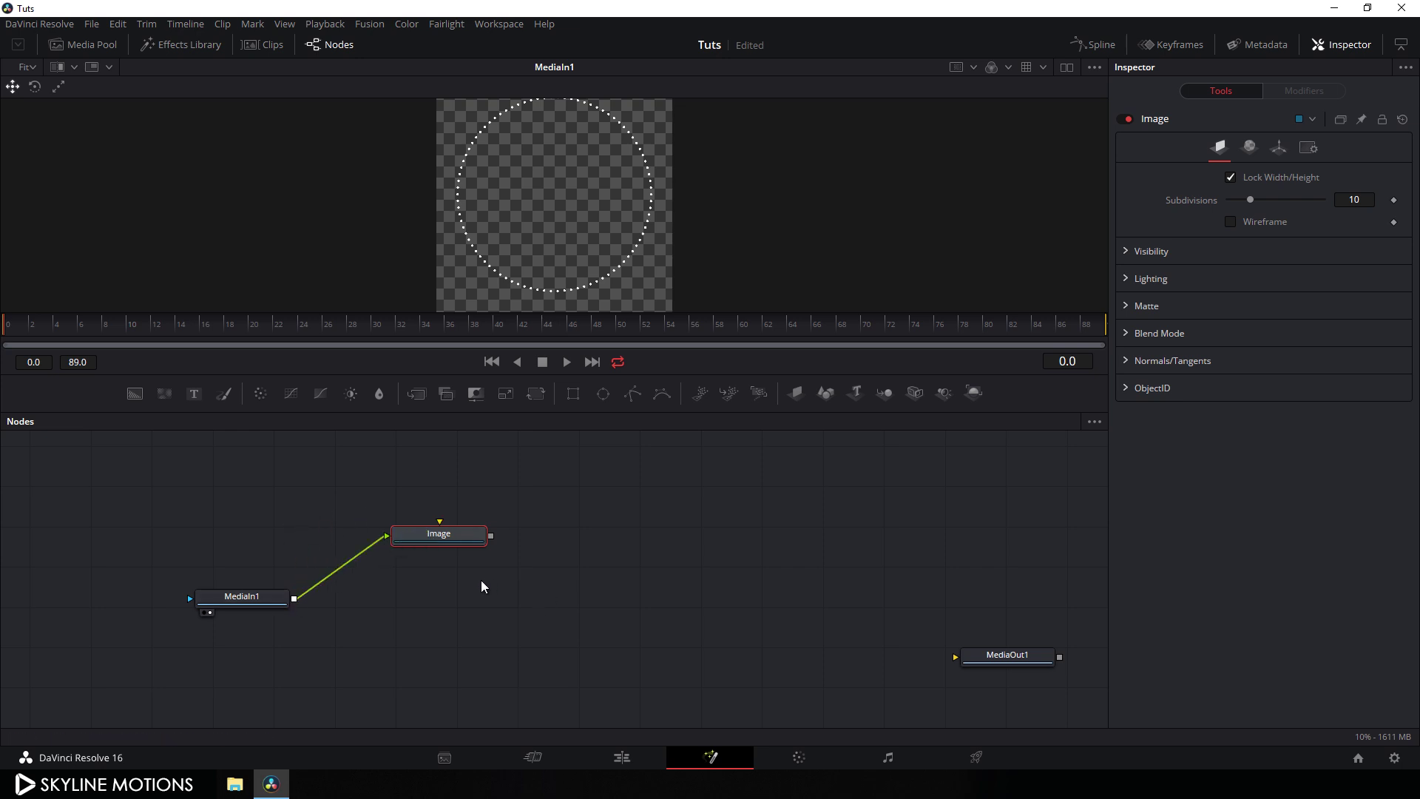
pyautogui.press('1')
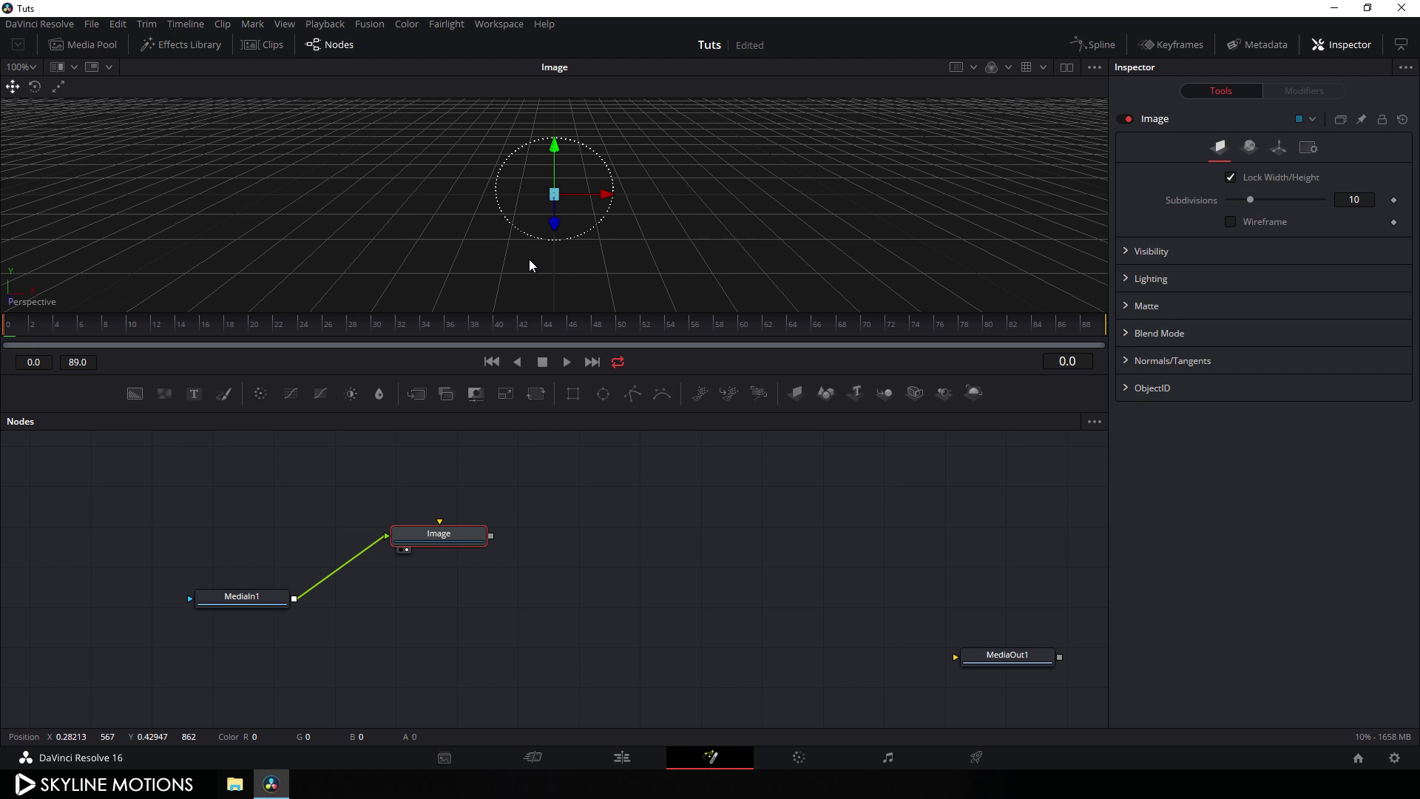
pyautogui.moveTo(442, 212); pyautogui.dragTo(584, 175)
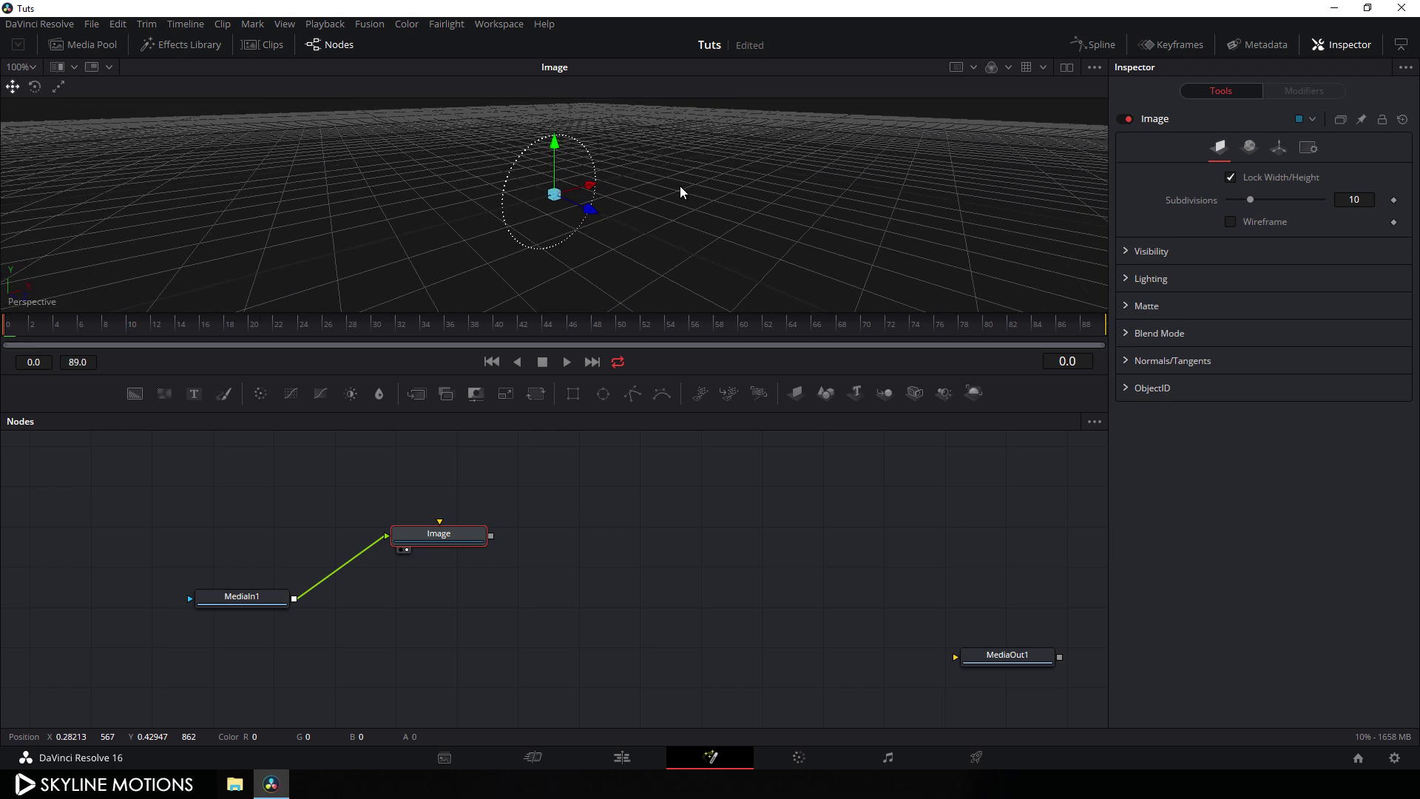
pyautogui.moveTo(681, 185); pyautogui.dragTo(752, 197)
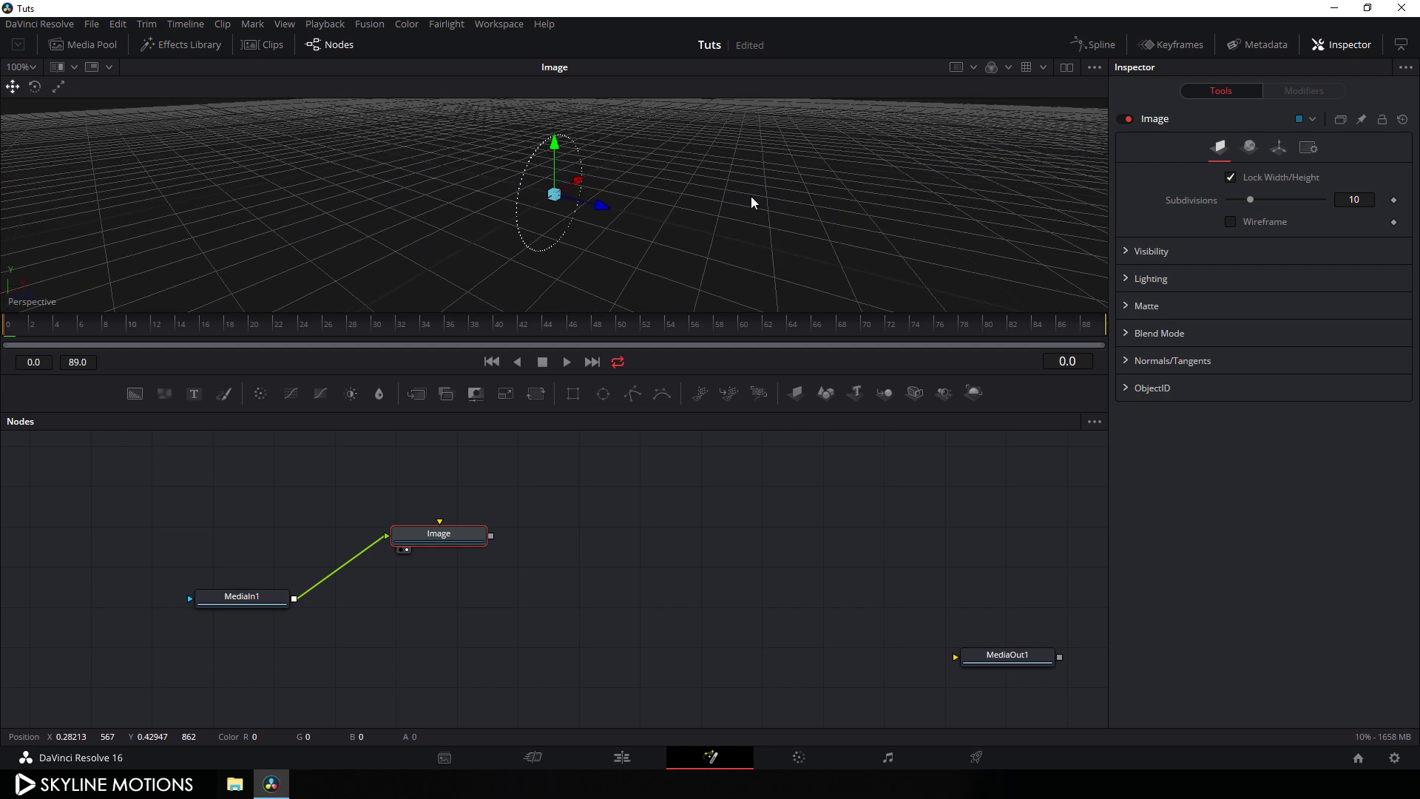
pyautogui.scroll(2, 663, 214)
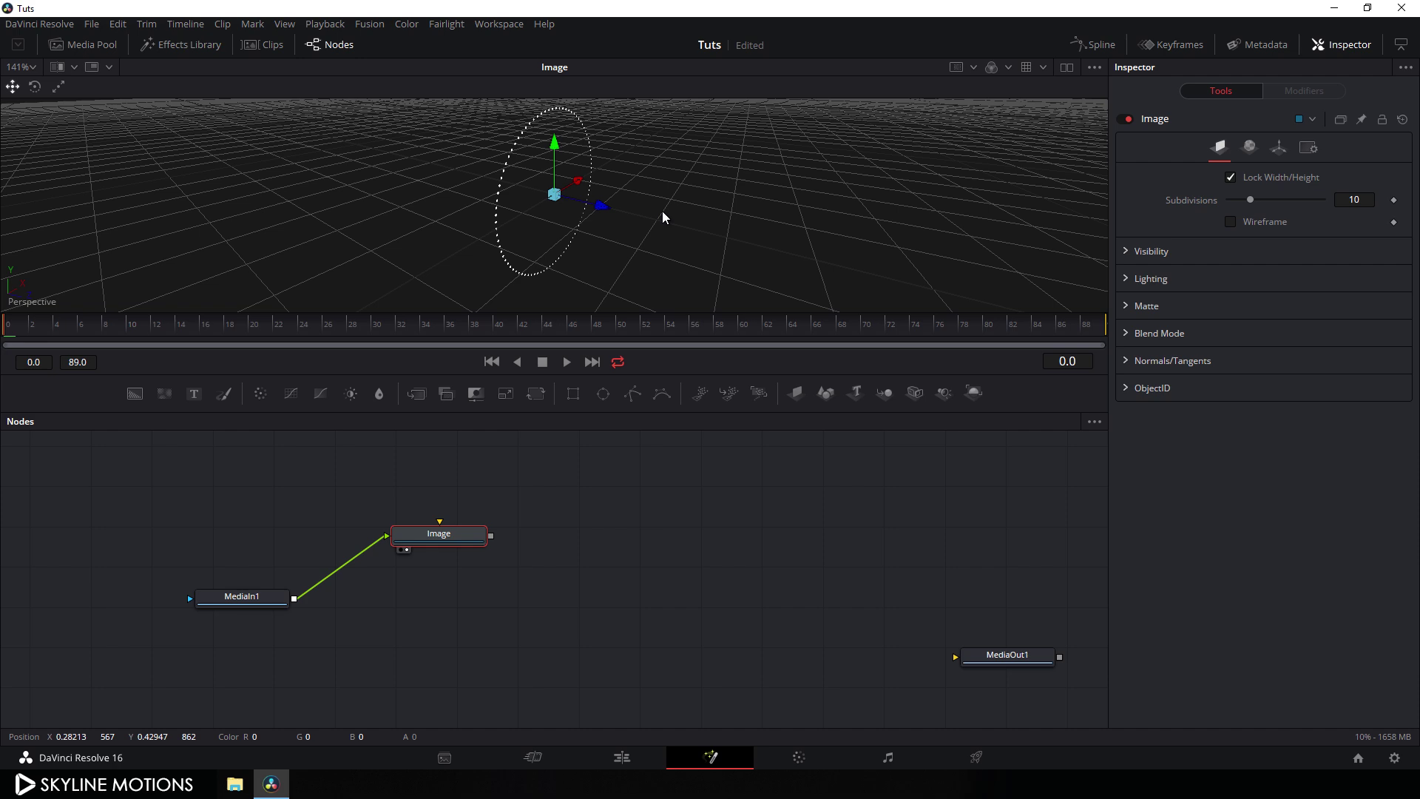
pyautogui.scroll(-2, 663, 214)
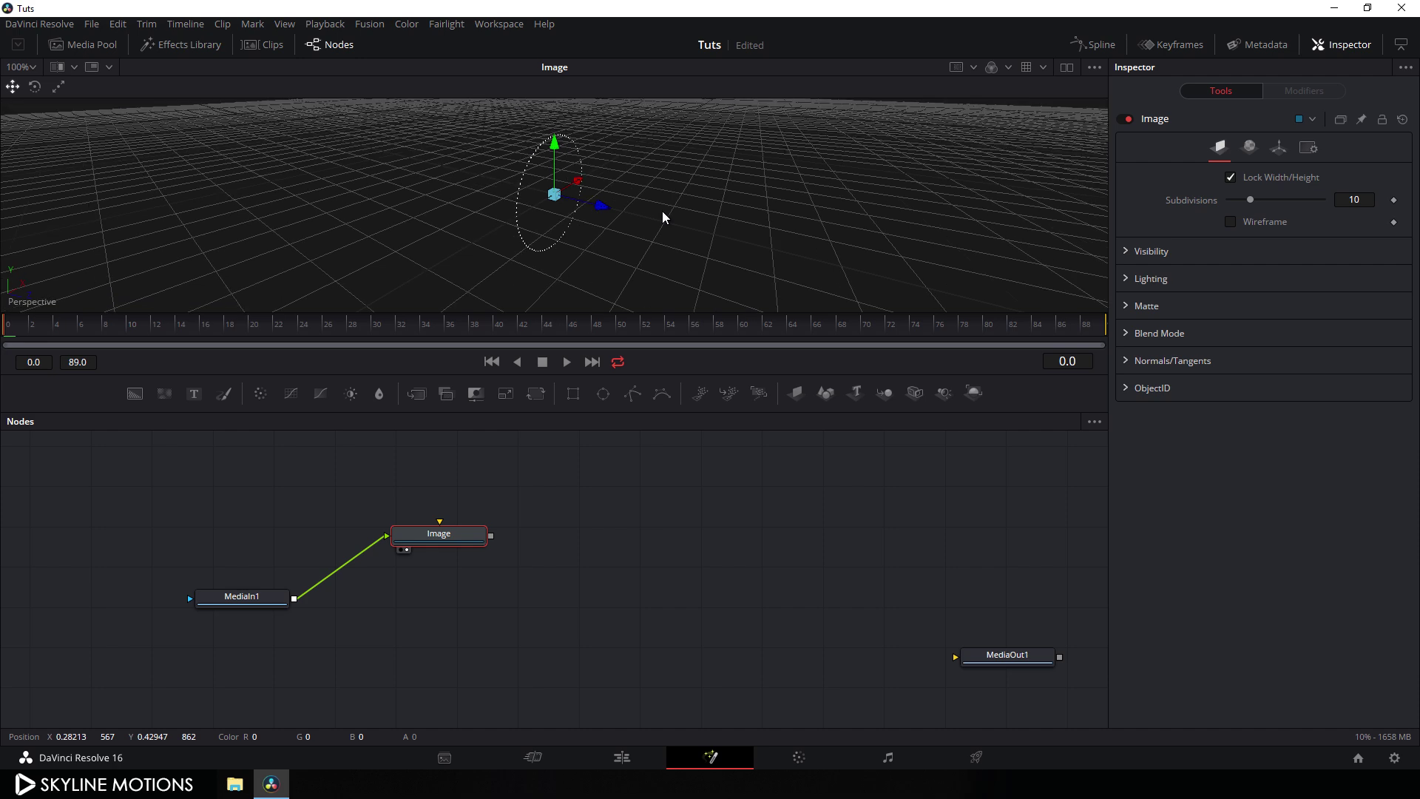
pyautogui.moveTo(661, 220)
pyautogui.mouseDown()
pyautogui.moveTo(560, 235)
pyautogui.moveTo(738, 165)
pyautogui.moveTo(733, 235)
pyautogui.moveTo(521, 228)
pyautogui.moveTo(736, 196)
pyautogui.moveTo(561, 220)
pyautogui.moveTo(678, 207)
pyautogui.mouseUp()
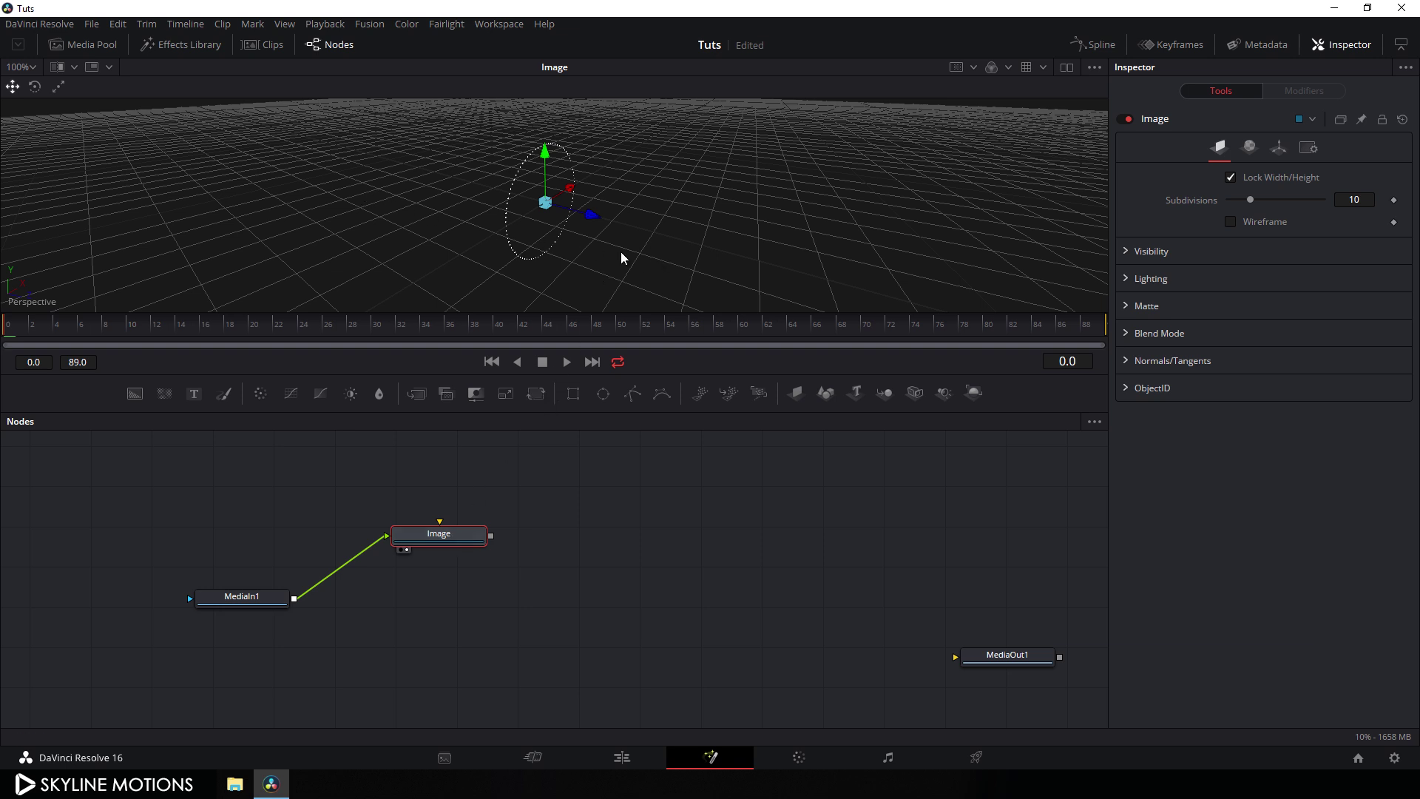
# Duplicate the Image node, place the copy above the original and connect MediaIn1 to it.
pyautogui.moveTo(466, 542); pyautogui.dragTo(424, 587)
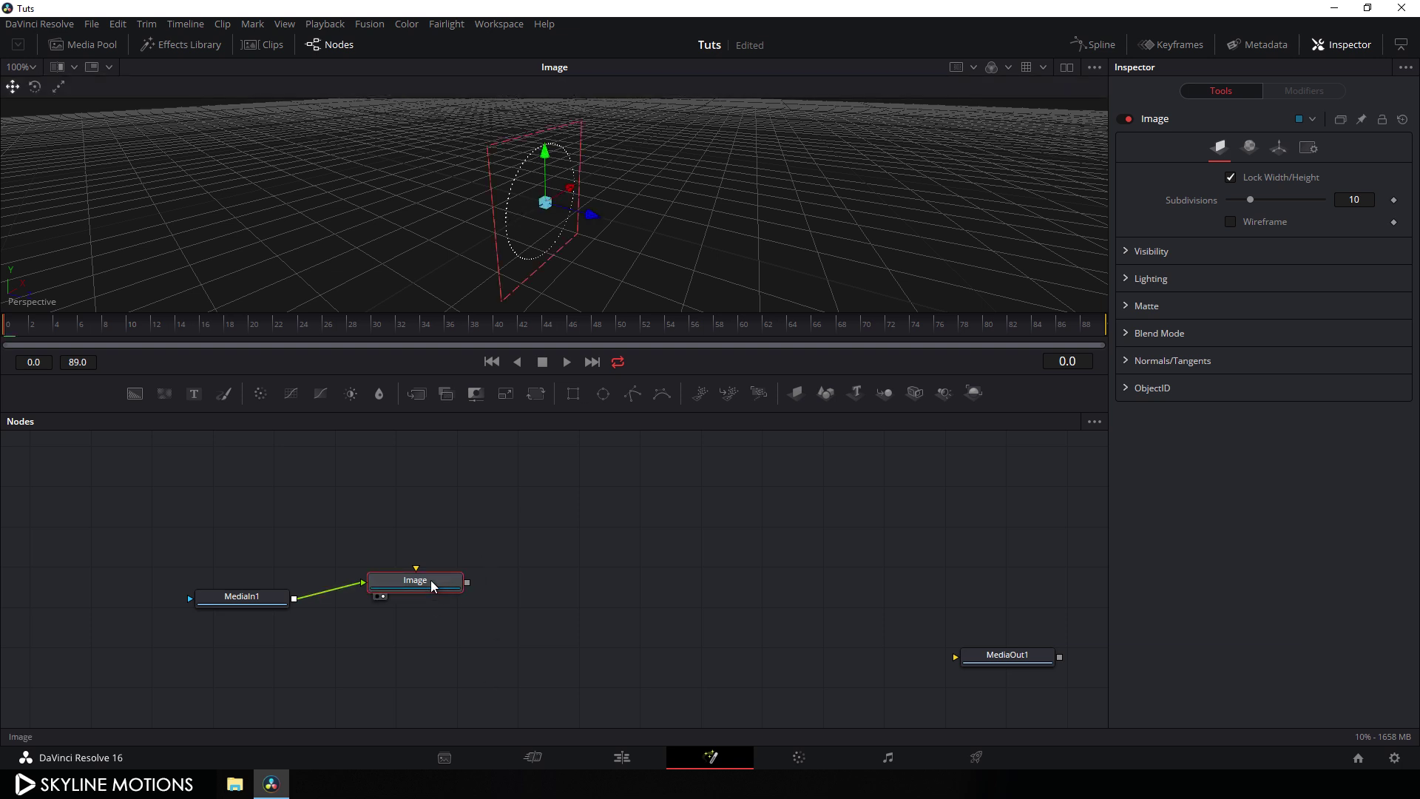
pyautogui.click(434, 531)
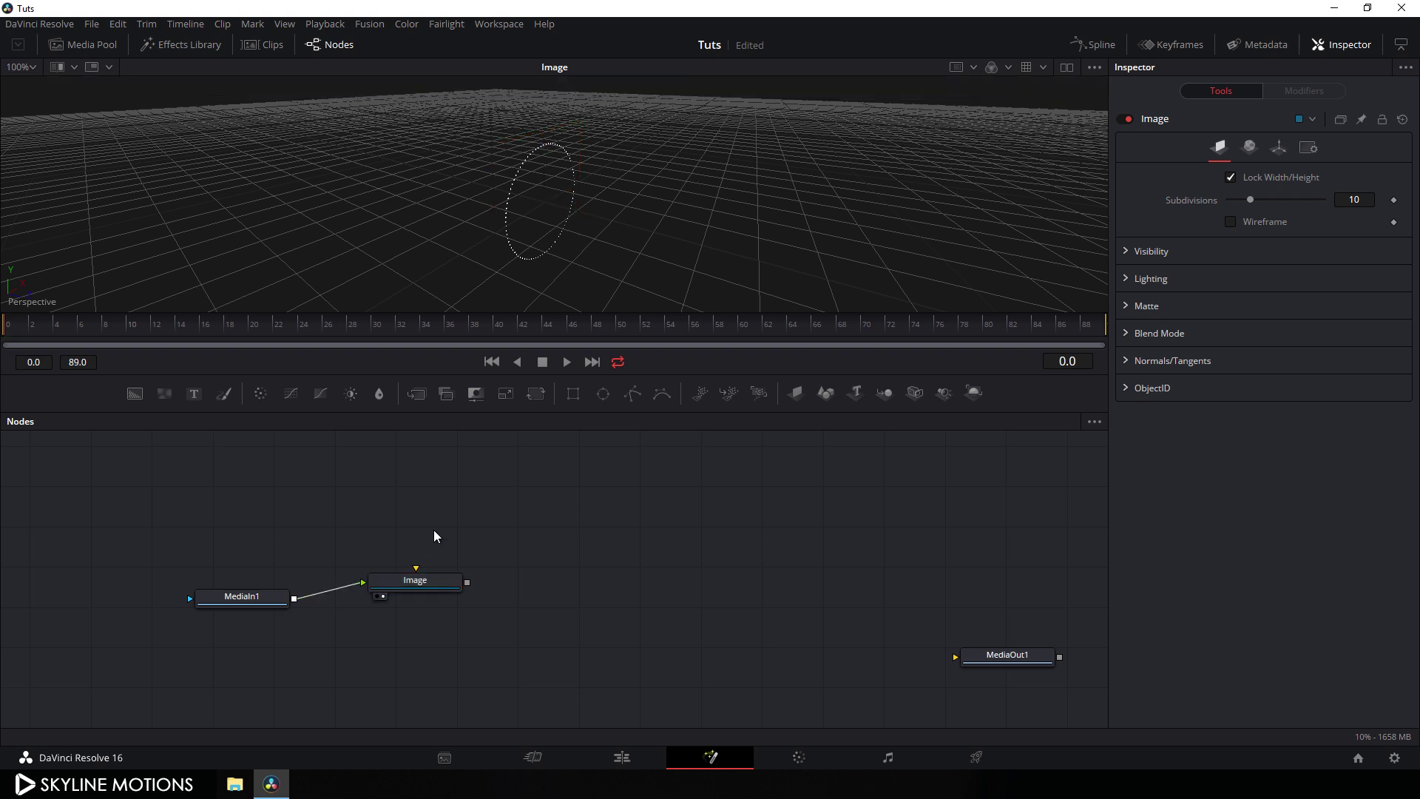
pyautogui.hotkey('ctrl', 'v')
pyautogui.moveTo(448, 539); pyautogui.dragTo(429, 546)
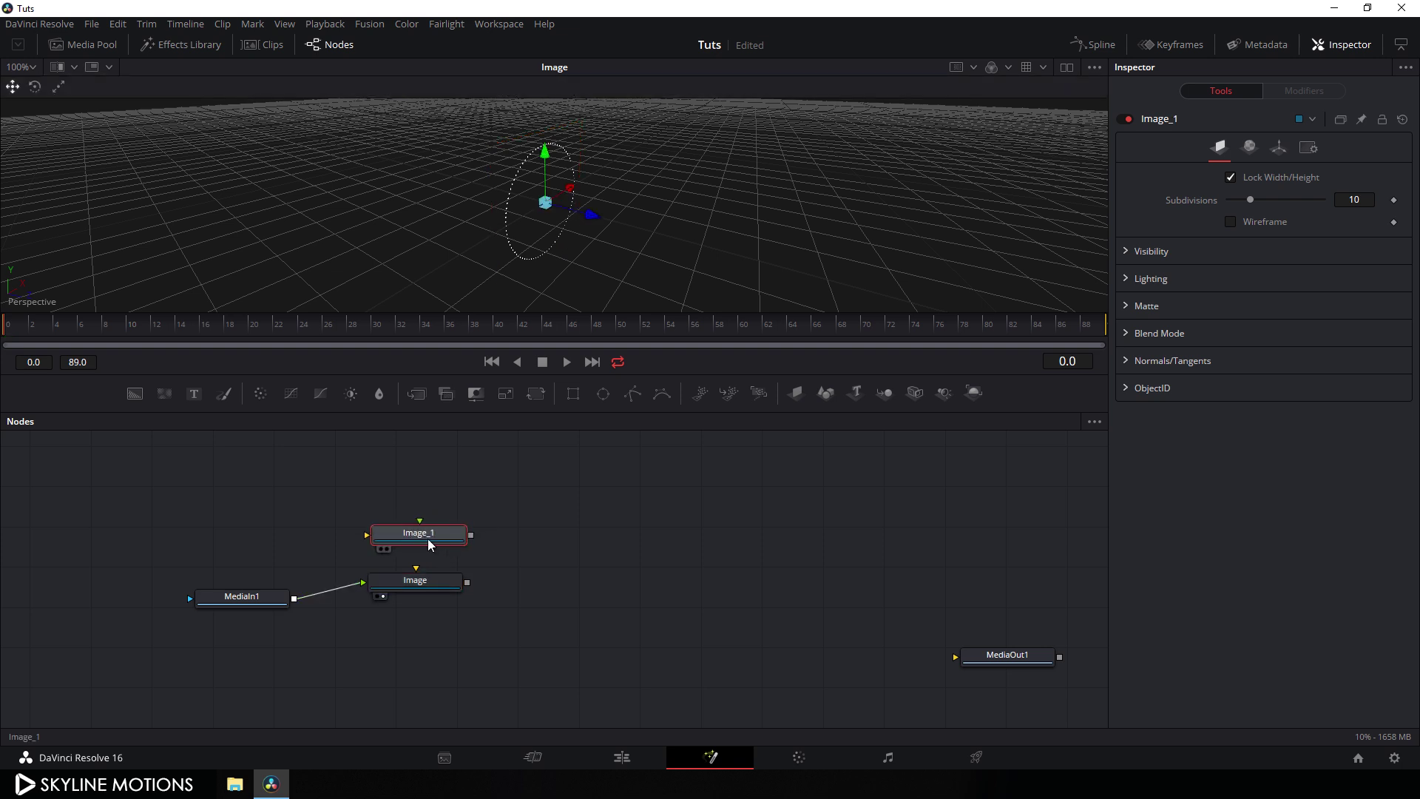
pyautogui.moveTo(294, 597); pyautogui.dragTo(420, 539)
pyautogui.click(515, 558)
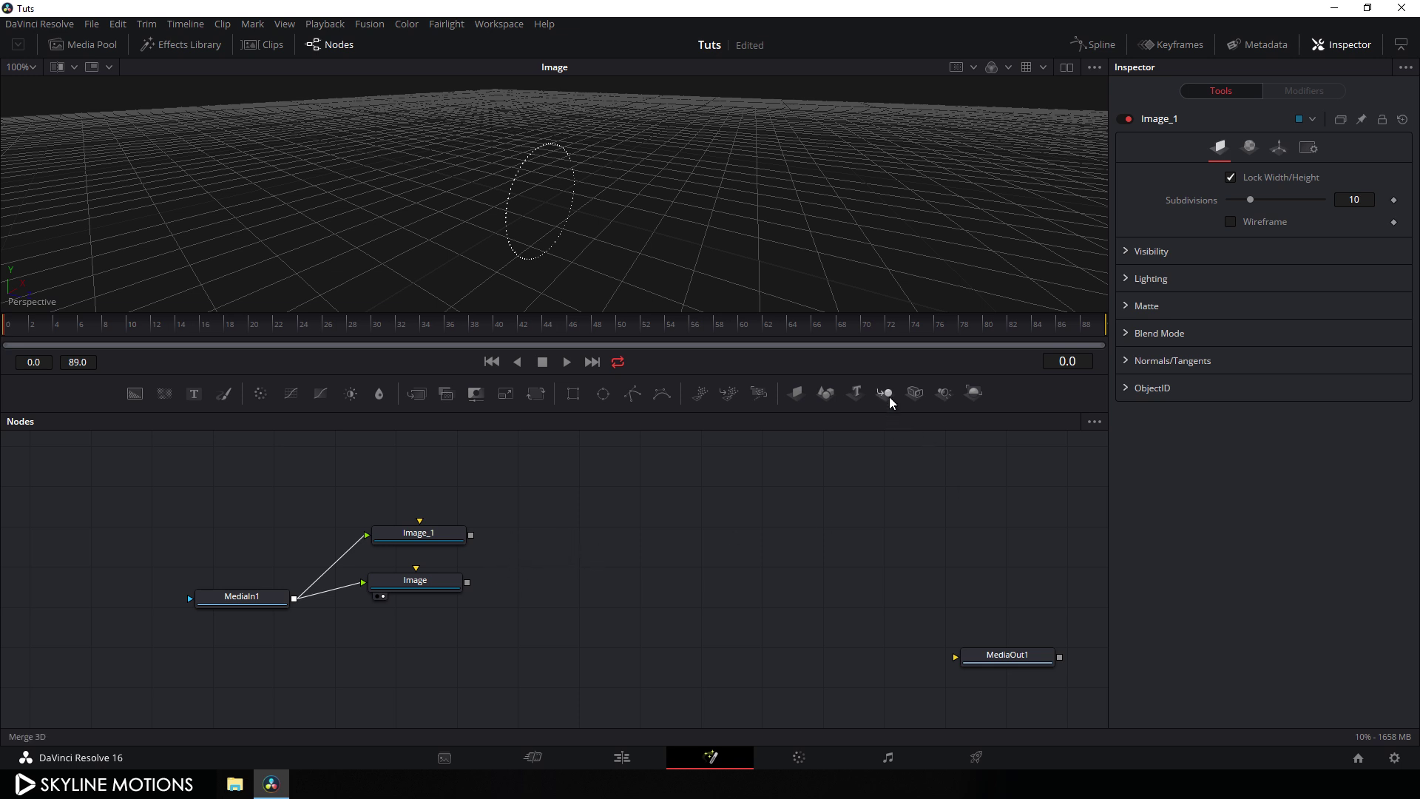
# Add a Merge 3D node, connect the Image and Image_1 outputs to it, and show the merge in the viewer.
pyautogui.moveTo(890, 392); pyautogui.dragTo(588, 549)
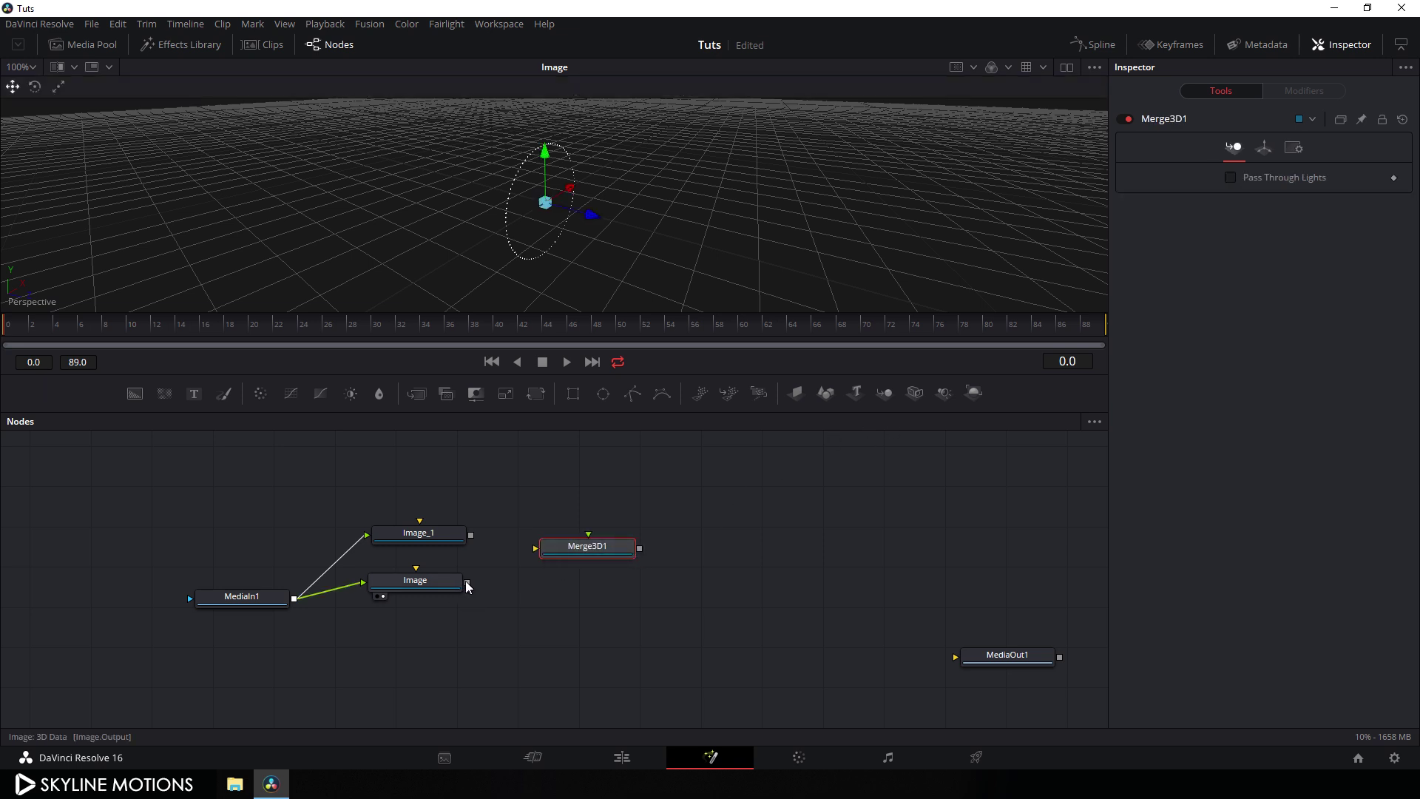
pyautogui.moveTo(467, 582); pyautogui.dragTo(561, 554)
pyautogui.moveTo(470, 534); pyautogui.dragTo(582, 185)
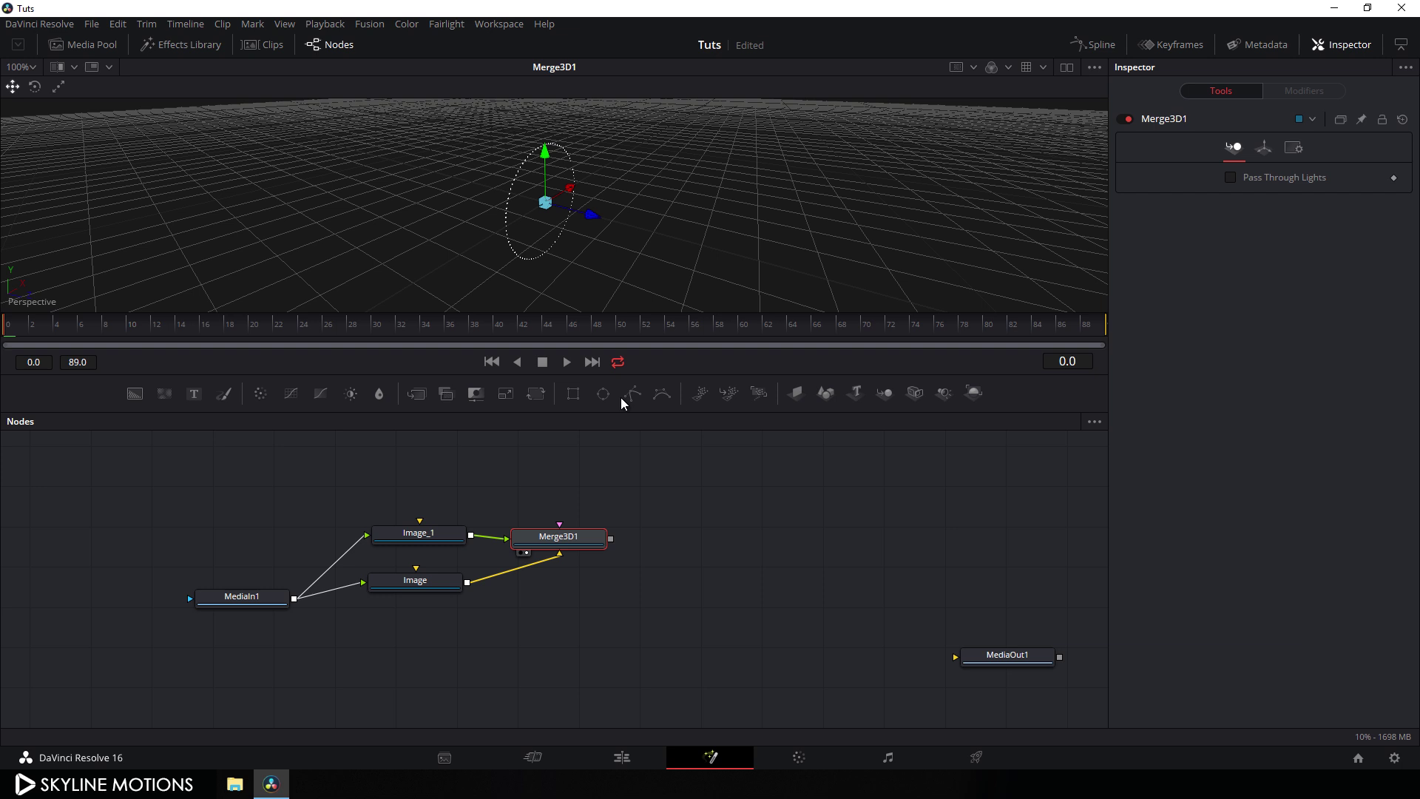
# Offset the Image_1 plane behind the original by setting its Z translation to -0.2.
pyautogui.click(439, 545)
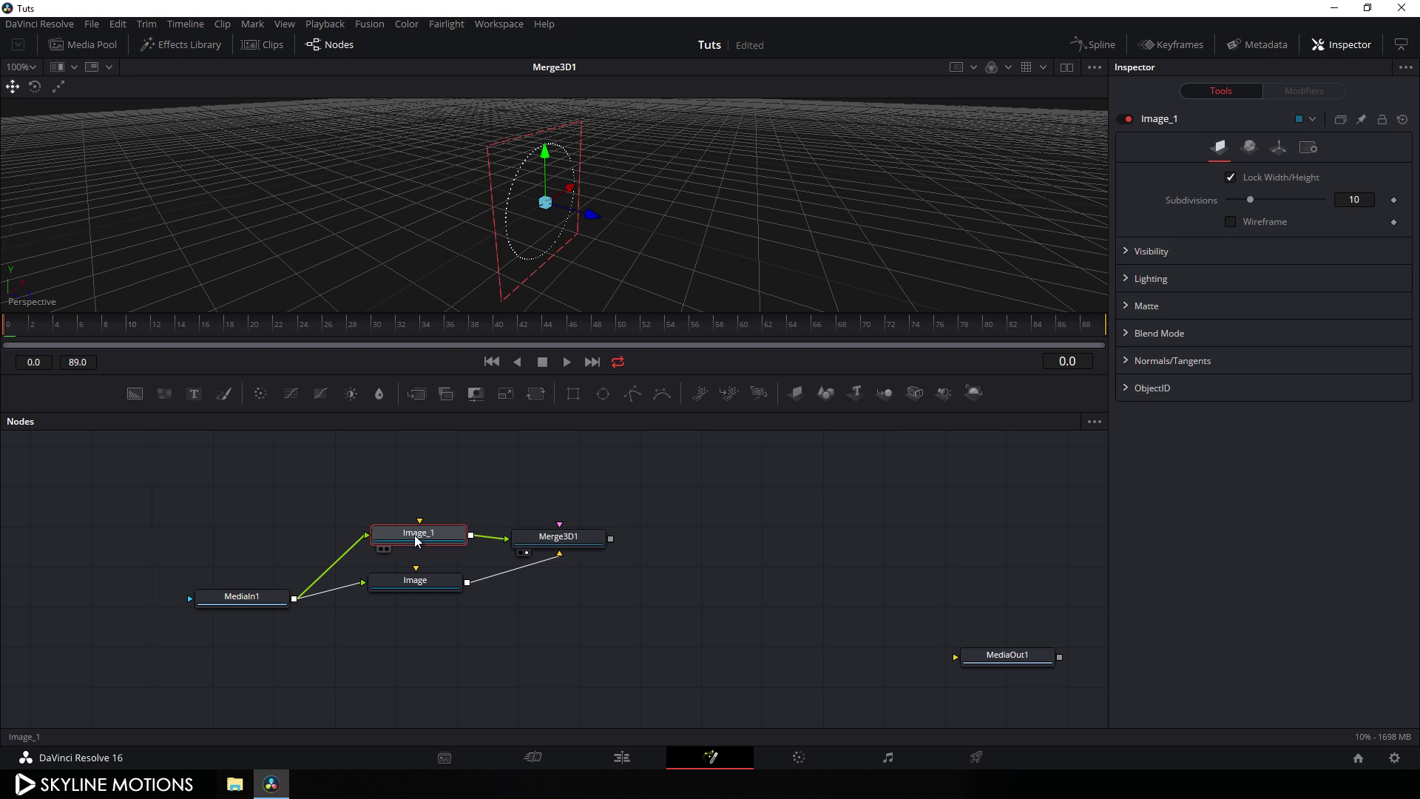
pyautogui.press('r')
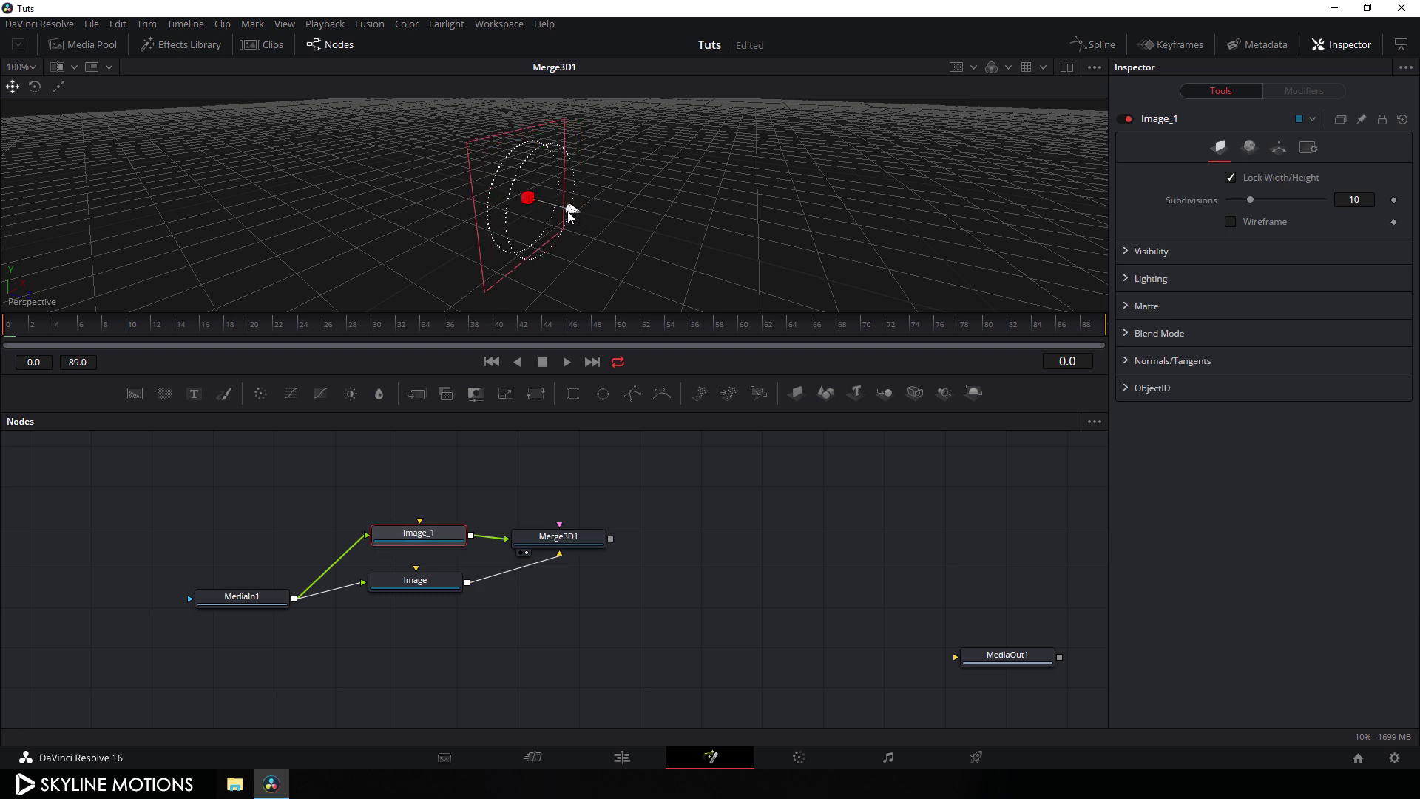
pyautogui.press('t')
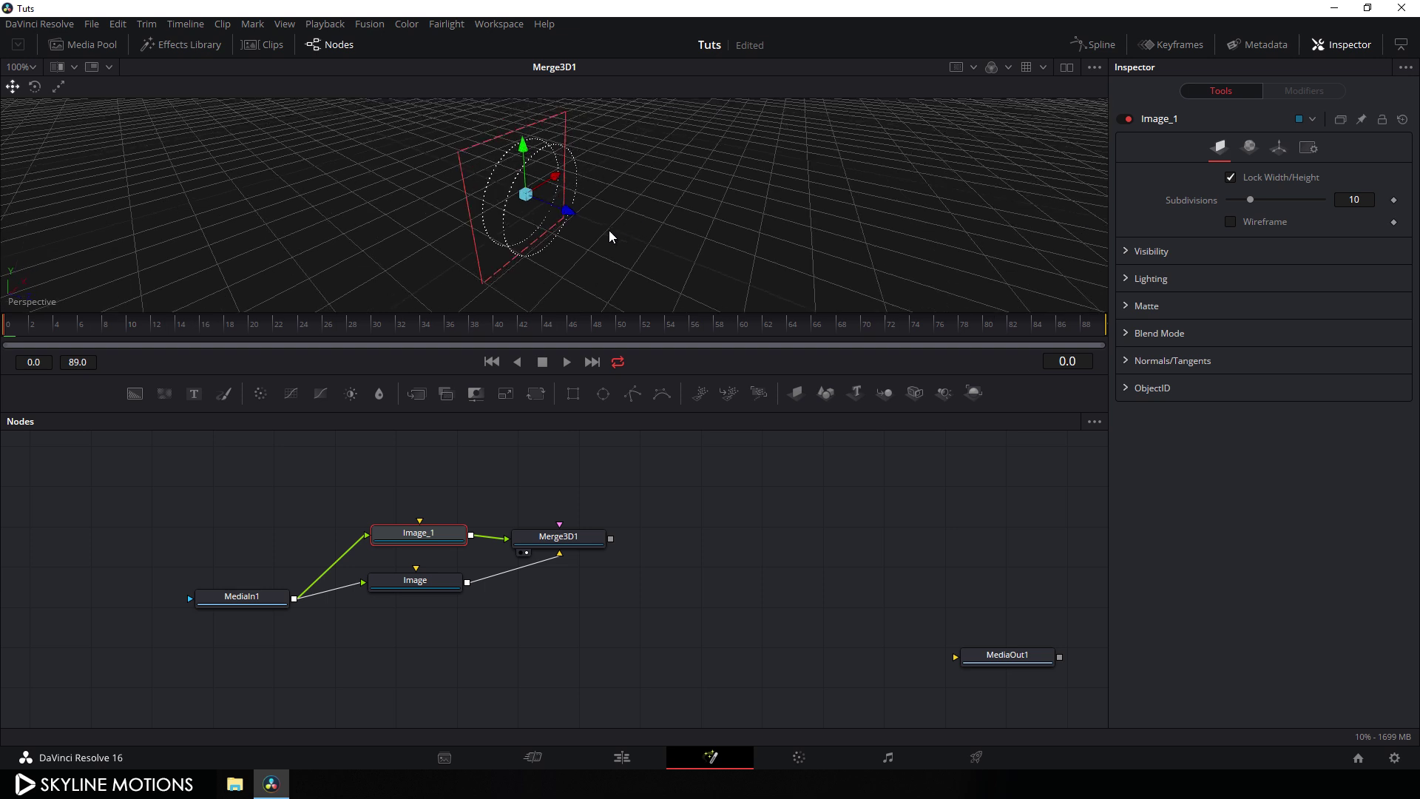
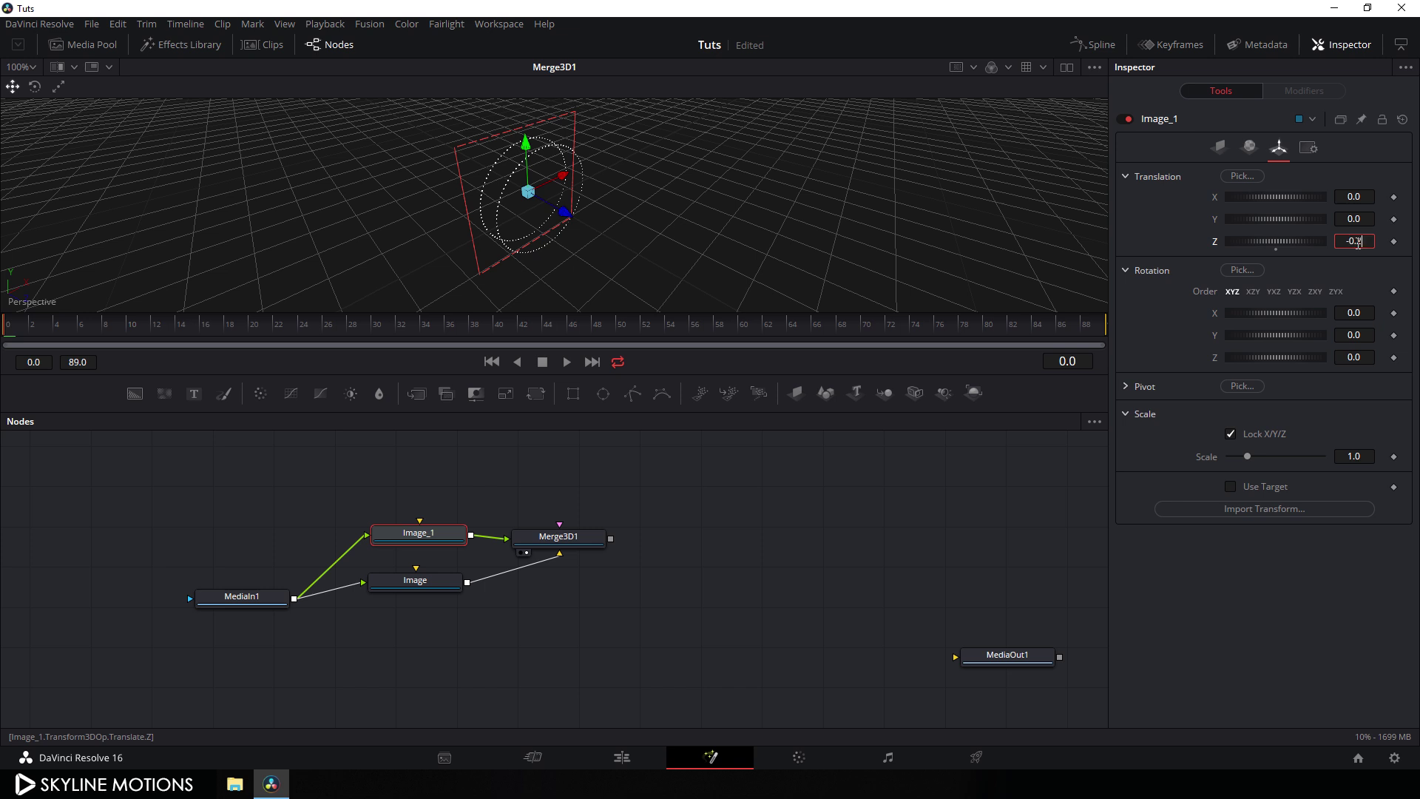
pyautogui.press('Tab')
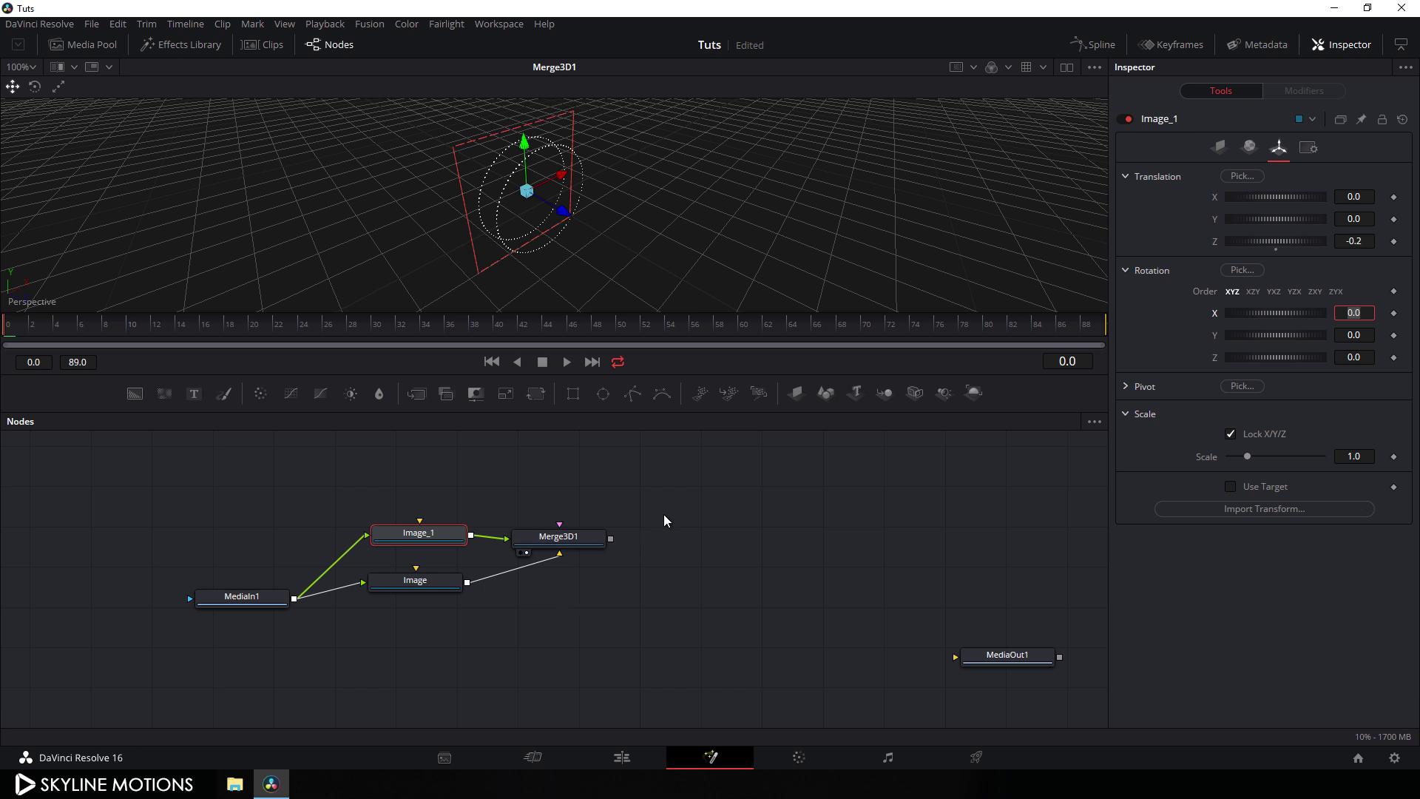
# Paste another copy of the Image node above Image_1 and wire it between MediaIn1 and Merge3D1.
pyautogui.moveTo(675, 501); pyautogui.dragTo(660, 566)
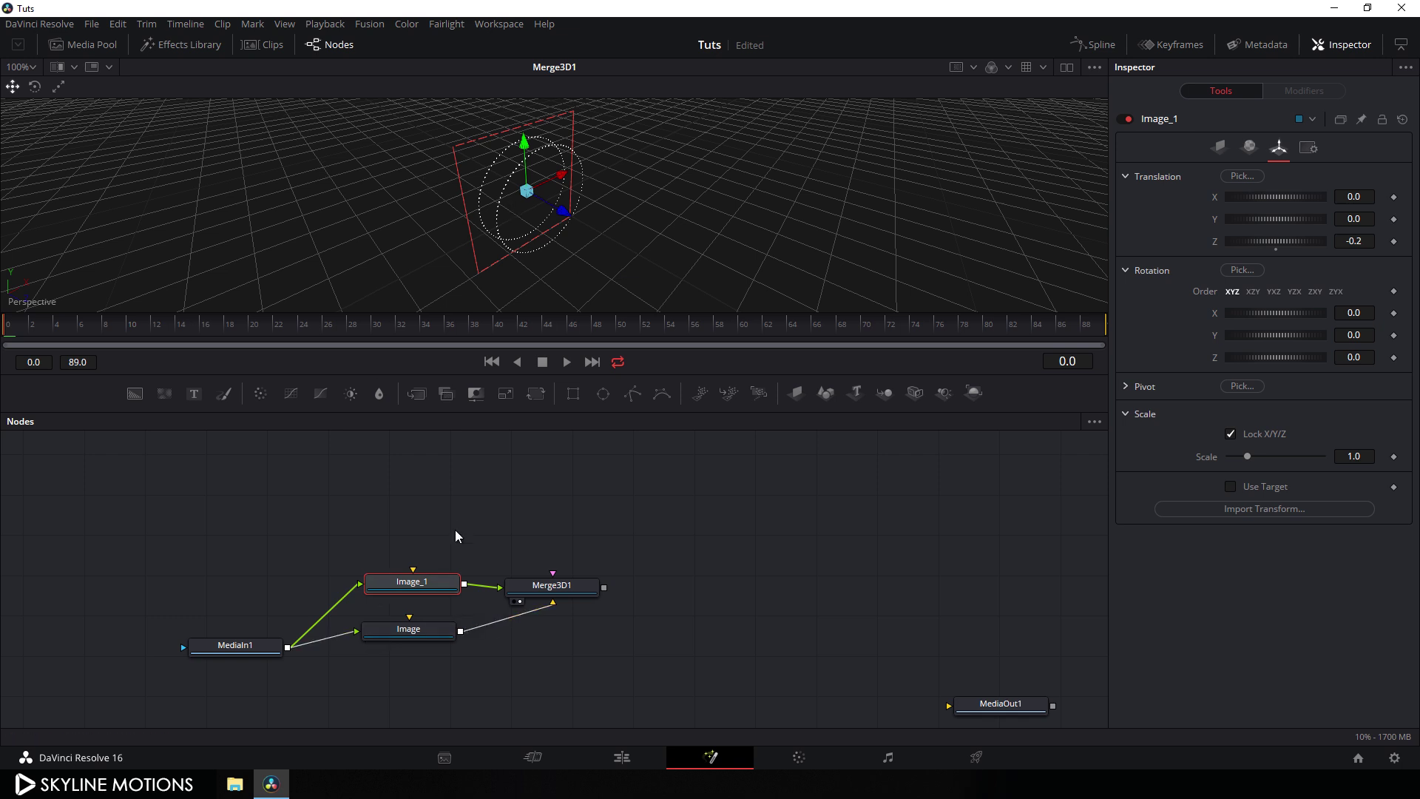
pyautogui.click(444, 566)
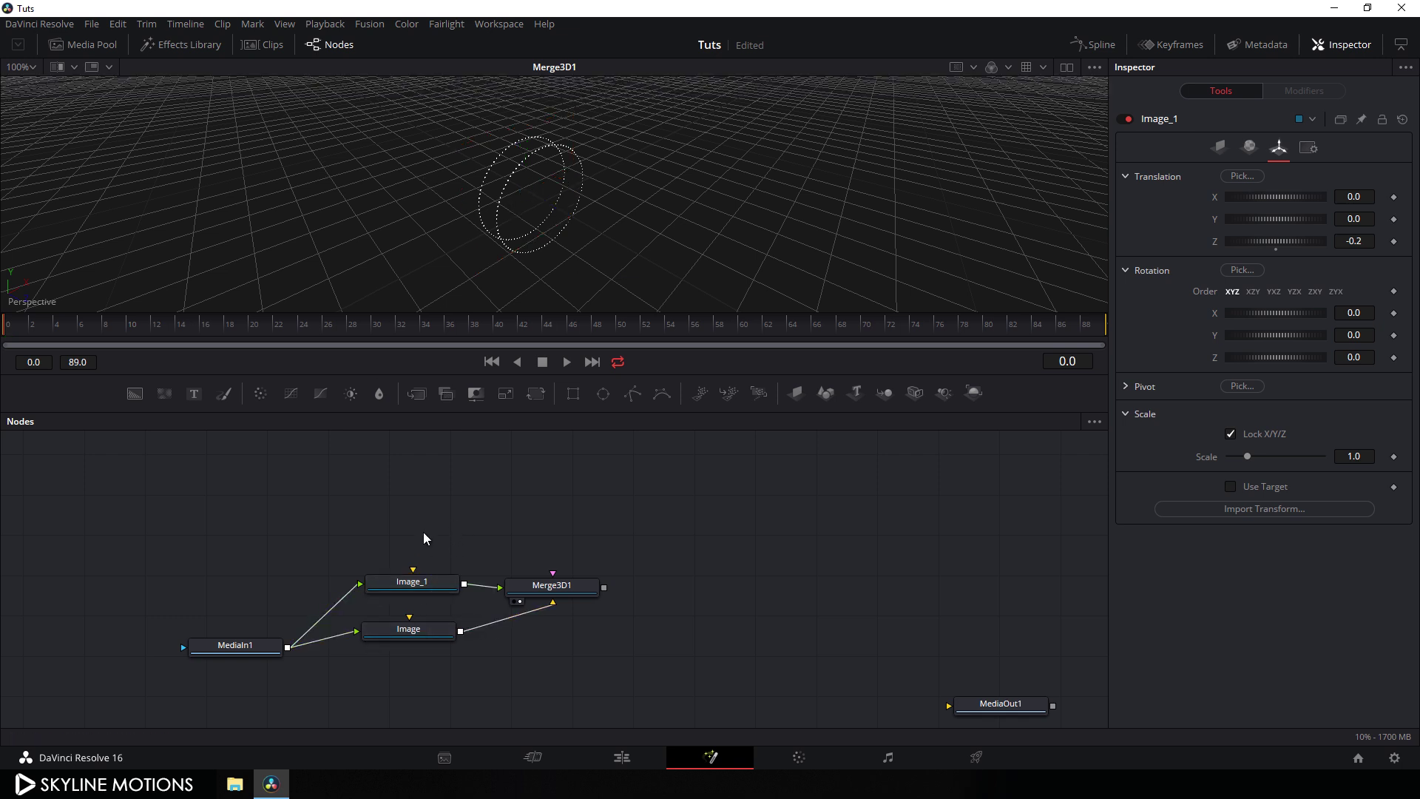
pyautogui.hotkey('ctrl', 'v')
pyautogui.moveTo(288, 647); pyautogui.dragTo(584, 587)
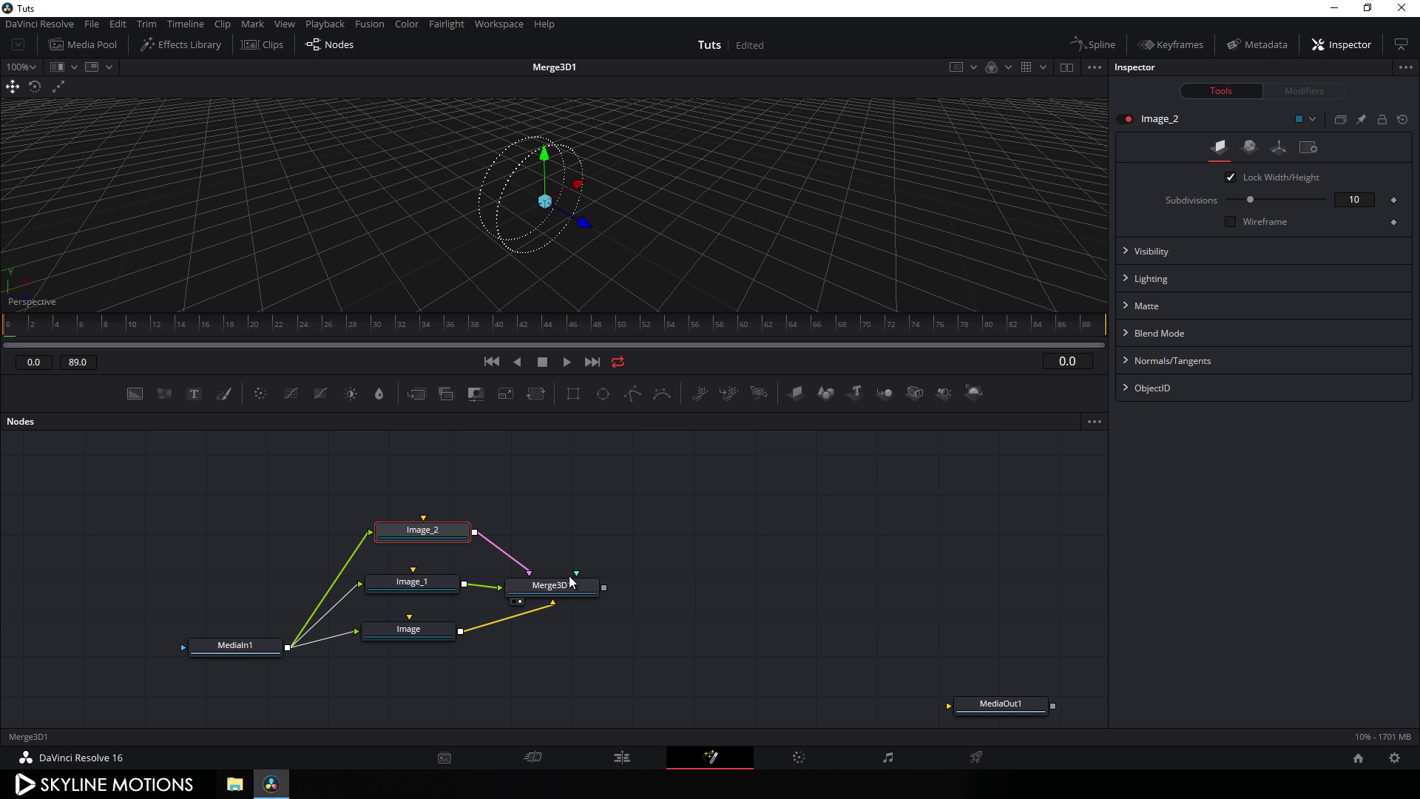
# Set the Z translation of Image_2 to -0.4.
pyautogui.click(1279, 147)
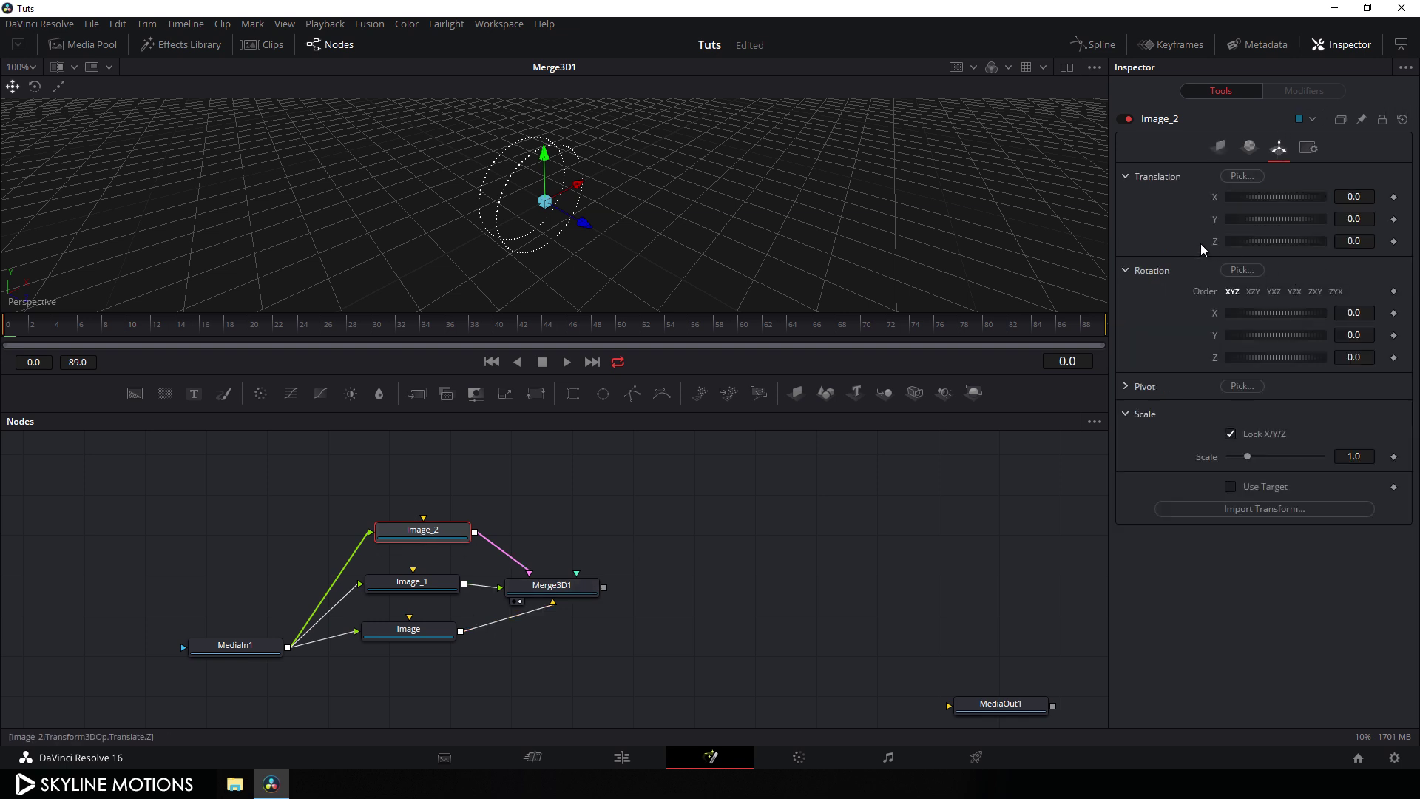
pyautogui.click(1351, 239)
pyautogui.write('-0.4')
pyautogui.press('Tab')
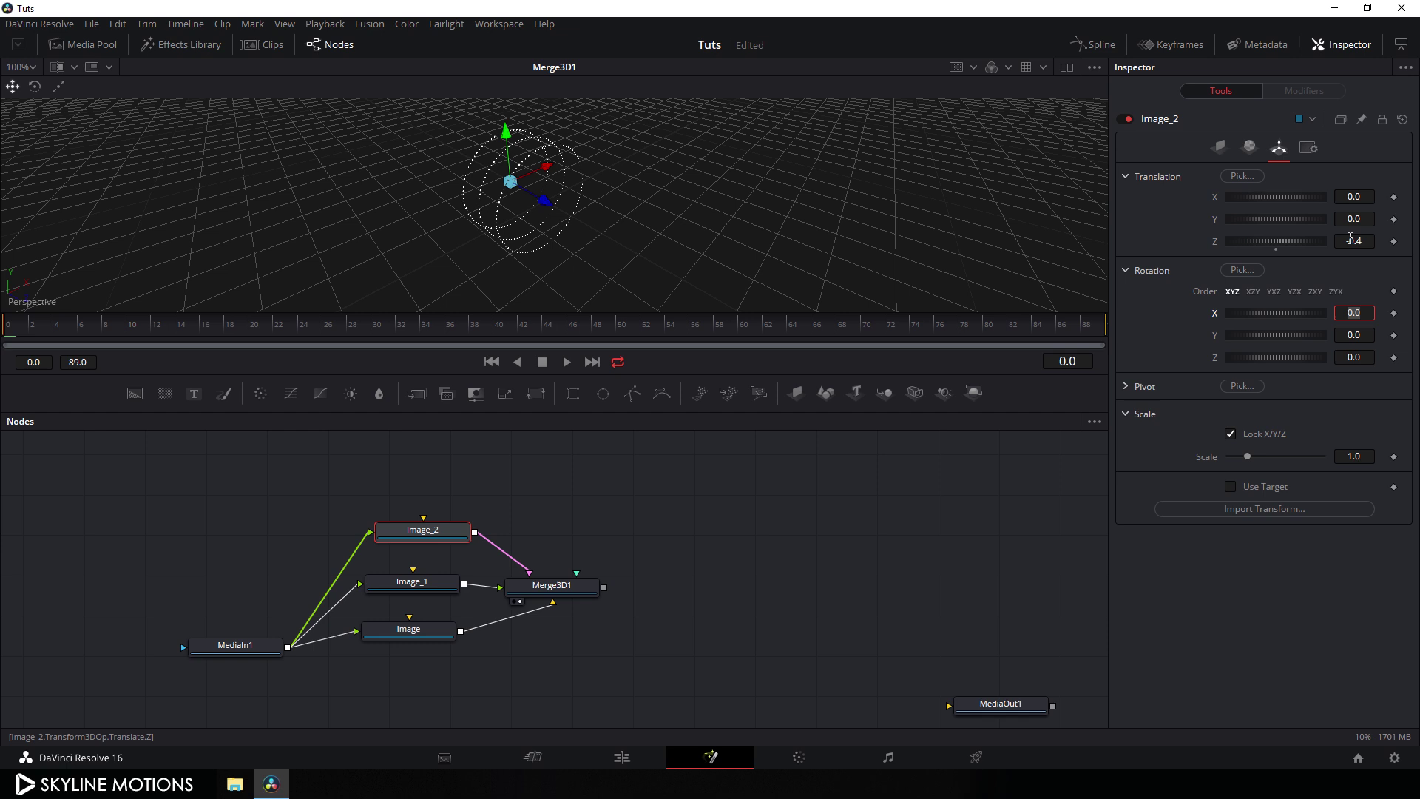
# Turn on arranging tools to grid, stack the three image nodes in a column and align MediaIn1 and Merge3D1 with Image_2.
pyautogui.rightClick(624, 522)
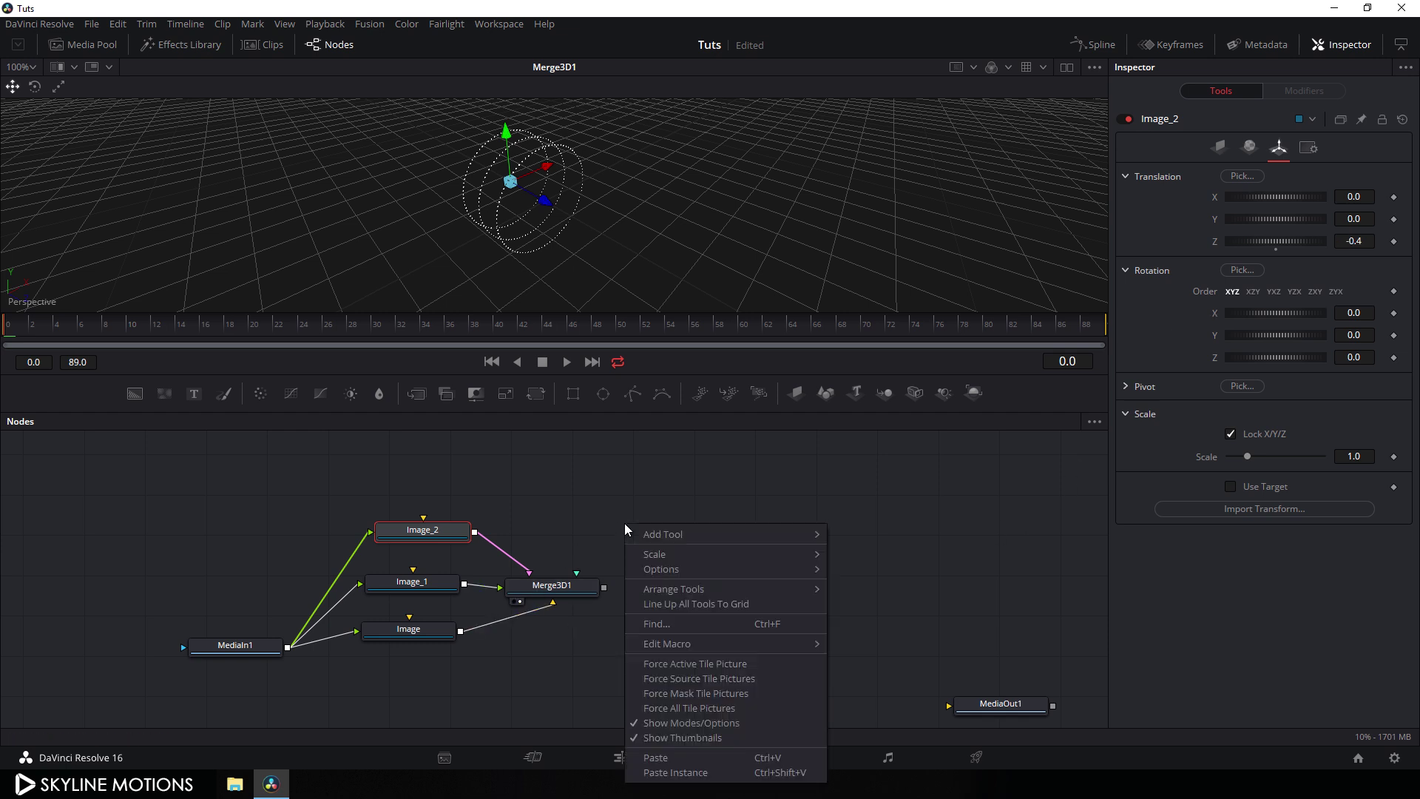
pyautogui.moveTo(681, 590)
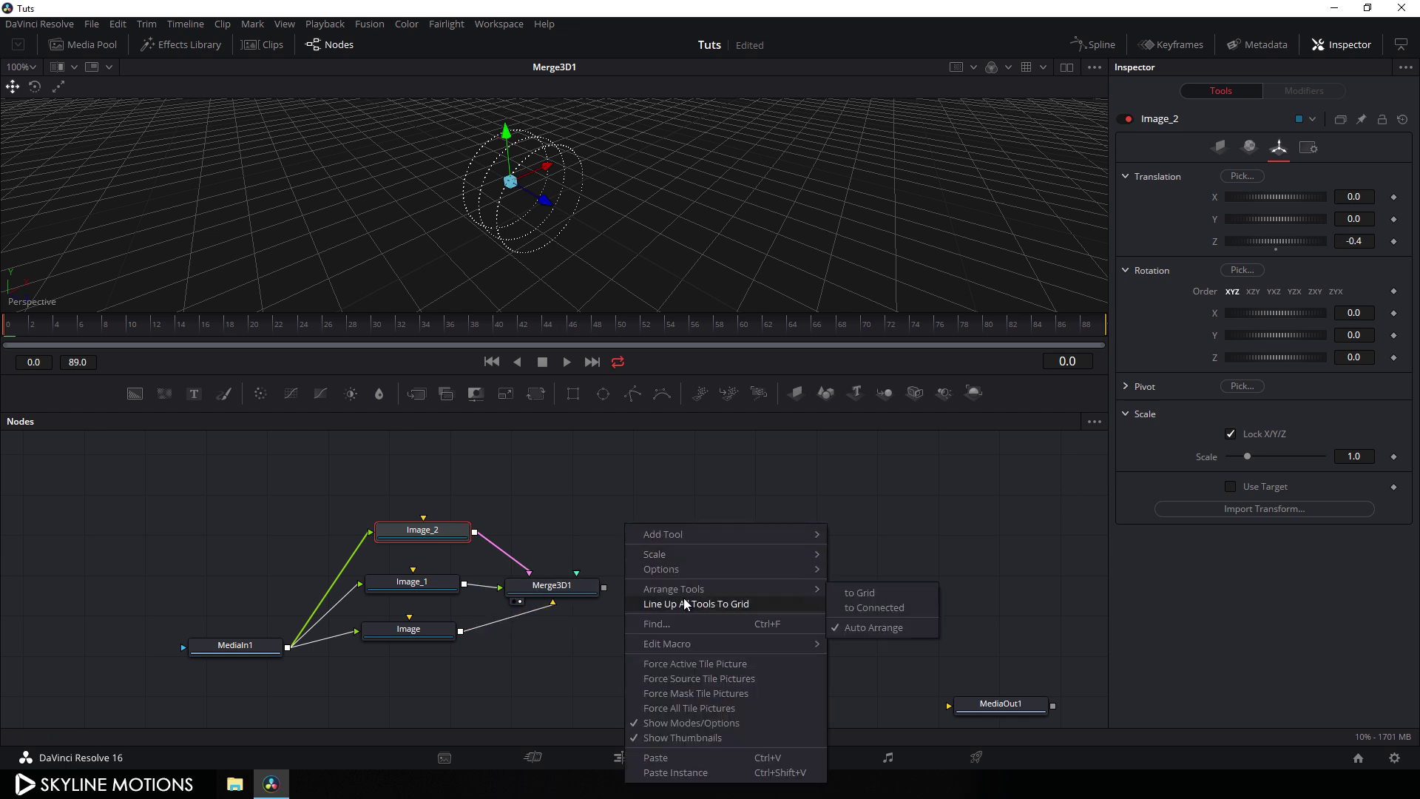
pyautogui.click(855, 594)
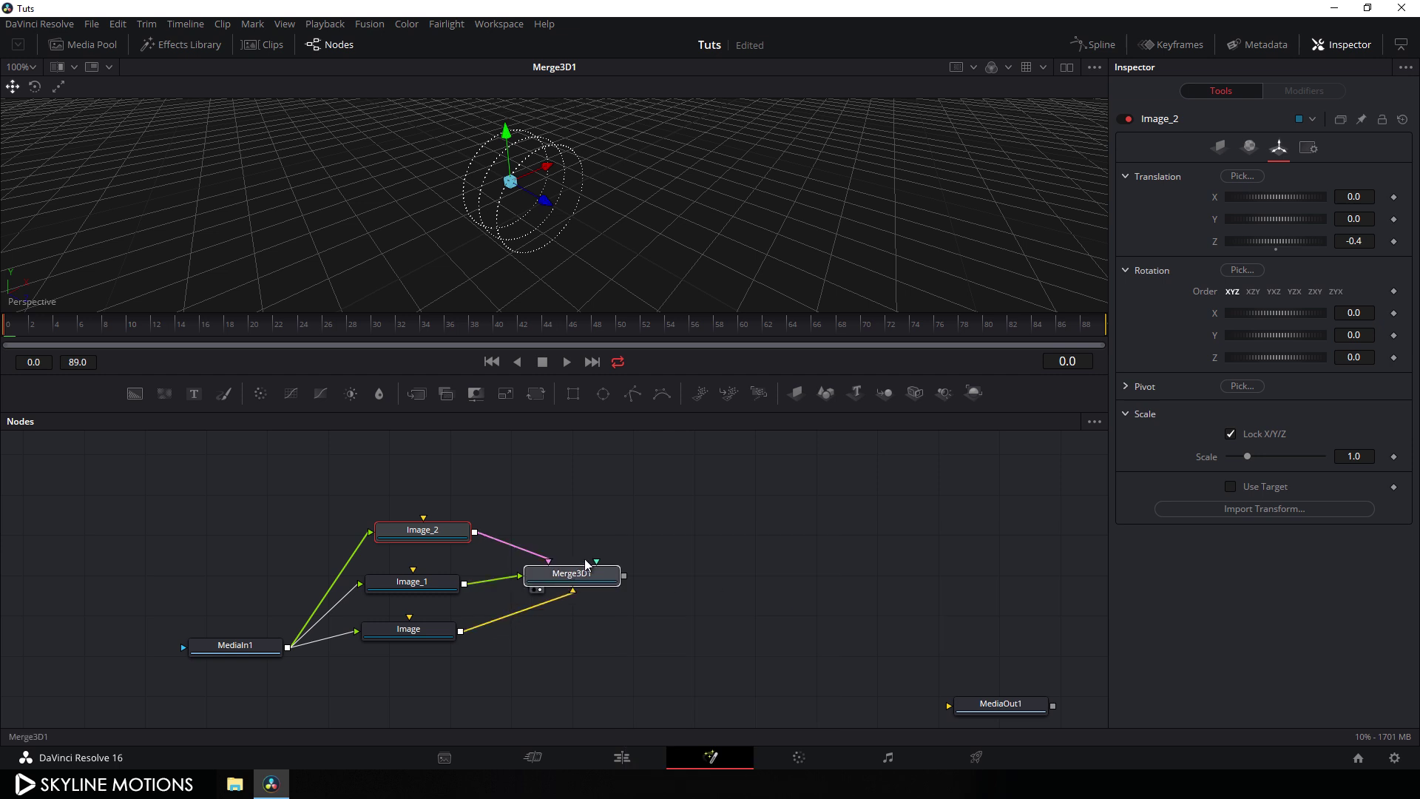
pyautogui.click(541, 529)
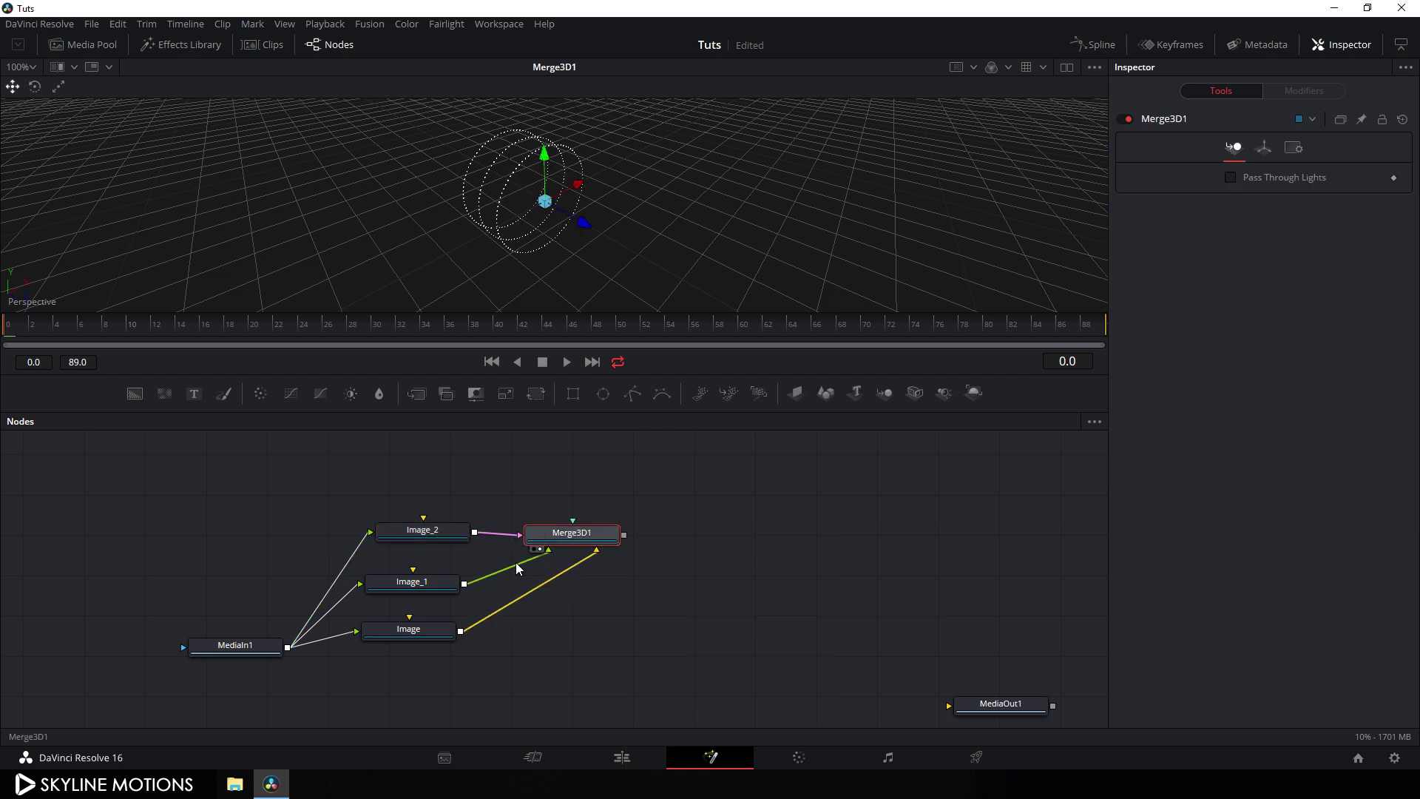
pyautogui.moveTo(410, 539); pyautogui.dragTo(467, 570)
pyautogui.click(438, 541)
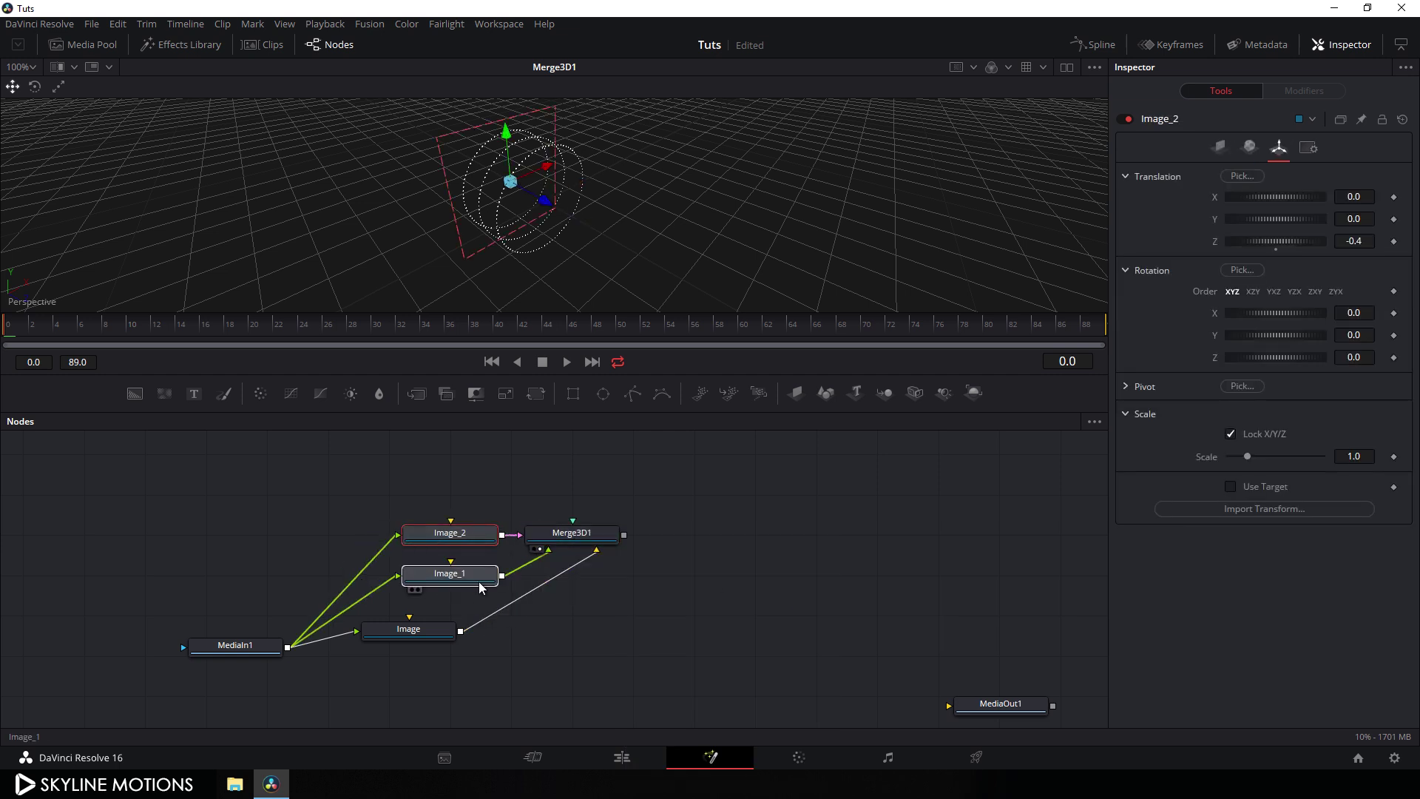
pyautogui.moveTo(434, 636); pyautogui.dragTo(474, 621)
pyautogui.click(474, 621)
pyautogui.moveTo(242, 657); pyautogui.dragTo(317, 543)
pyautogui.click(321, 543)
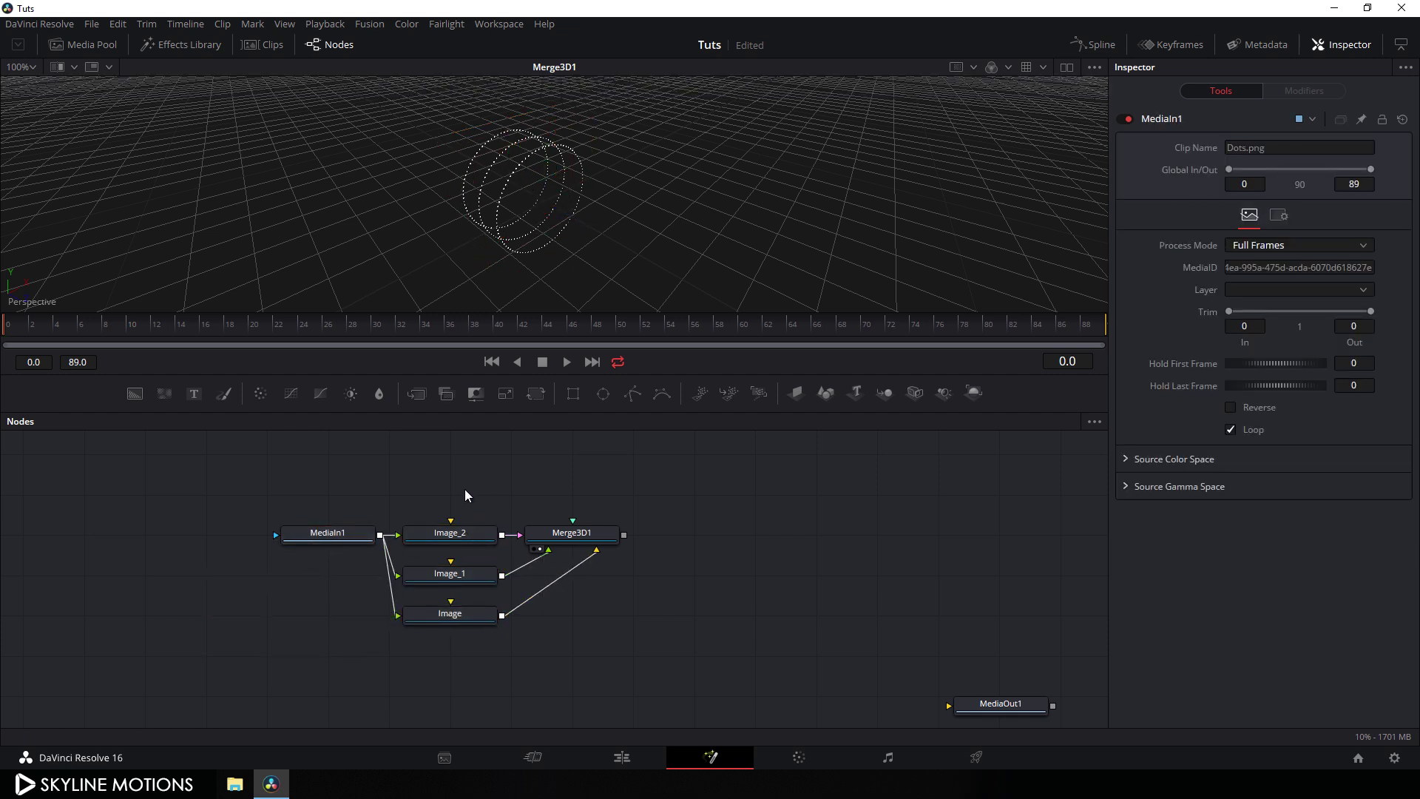
# Paste an Image node copy above Image_2 and wire it between MediaIn1 and Merge3D1.
pyautogui.hotkey('ctrl', 'v')
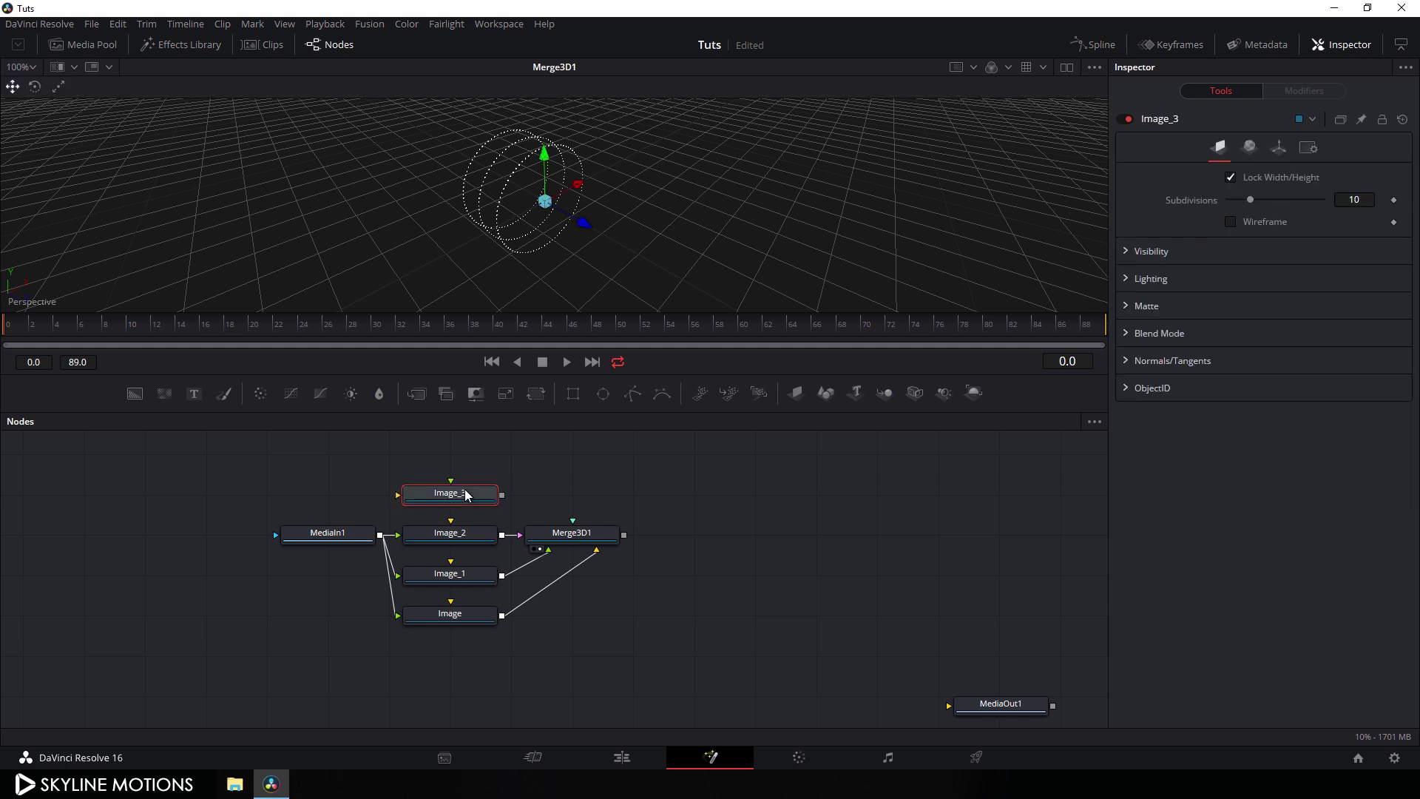
pyautogui.moveTo(381, 534); pyautogui.dragTo(400, 494)
pyautogui.moveTo(502, 495); pyautogui.dragTo(596, 538)
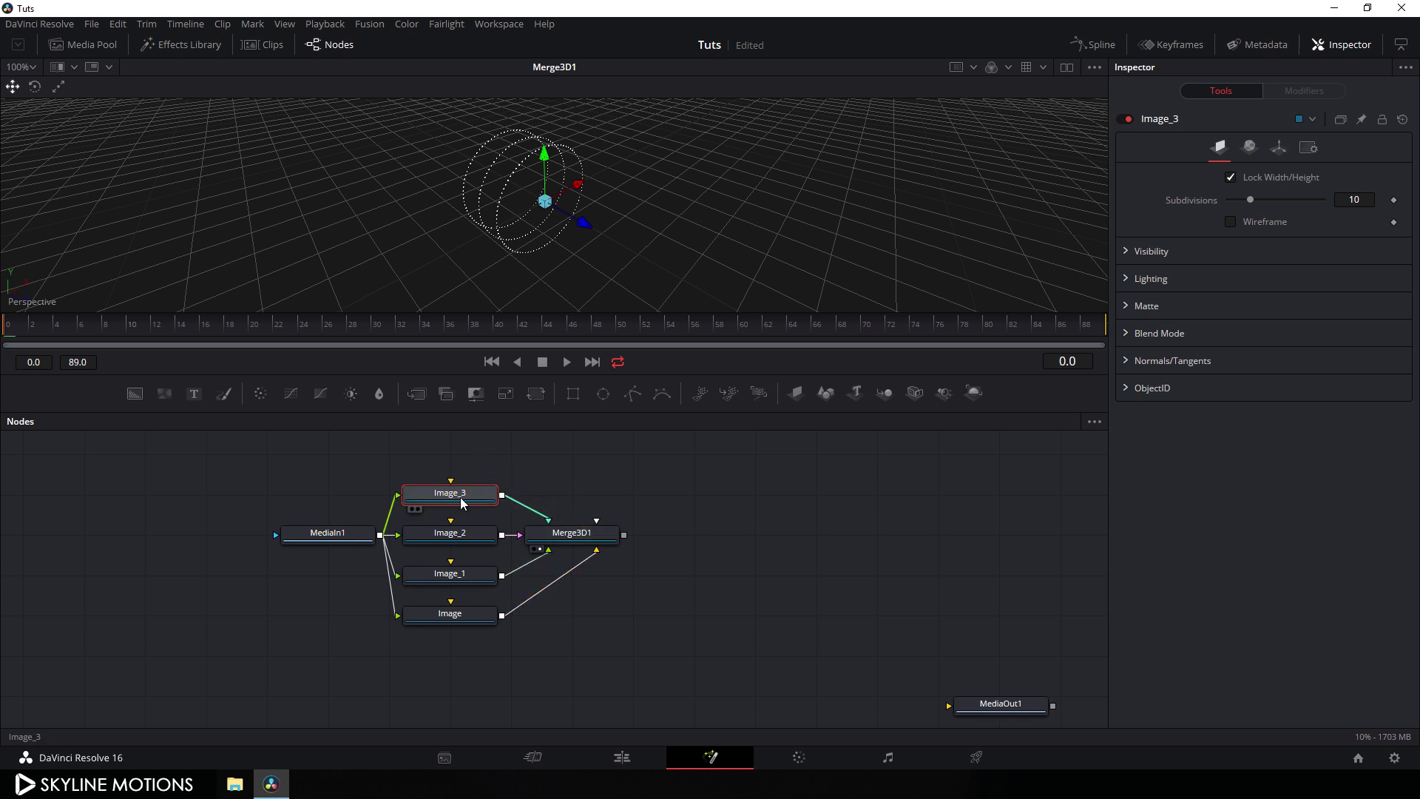
# Check the Z offset of Image_2 and set the Z translation of Image_3 to -0.6.
pyautogui.click(451, 536)
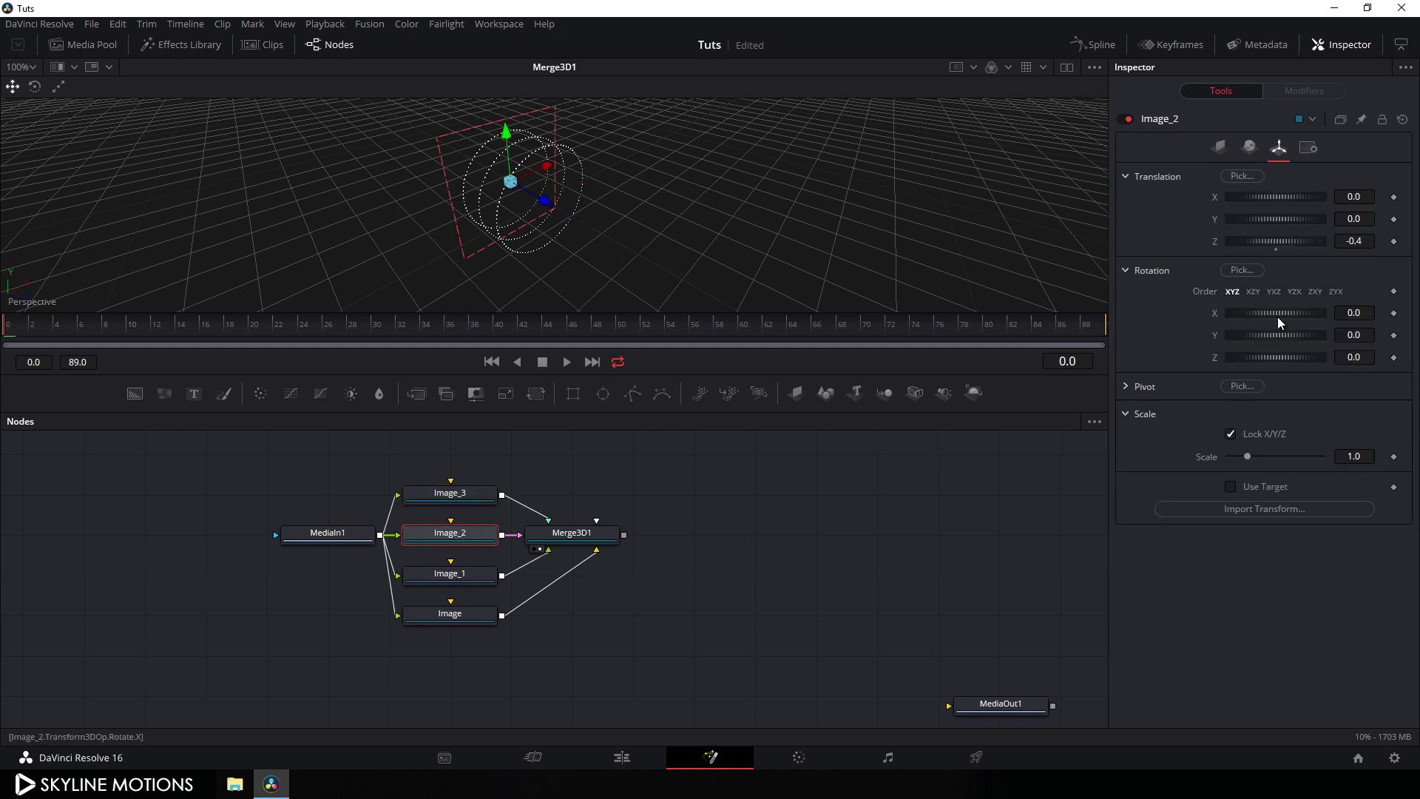
pyautogui.click(472, 496)
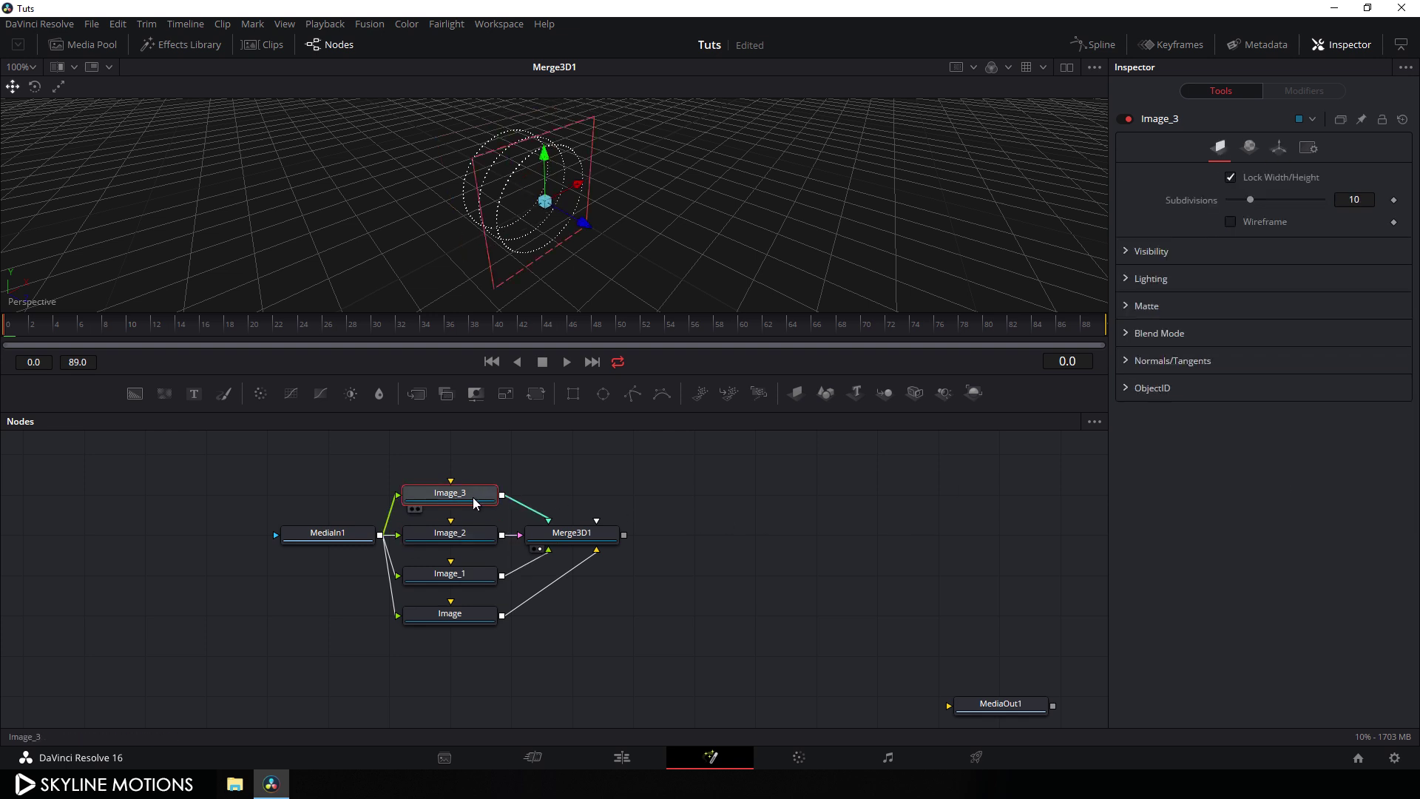
pyautogui.click(1279, 147)
pyautogui.click(1360, 240)
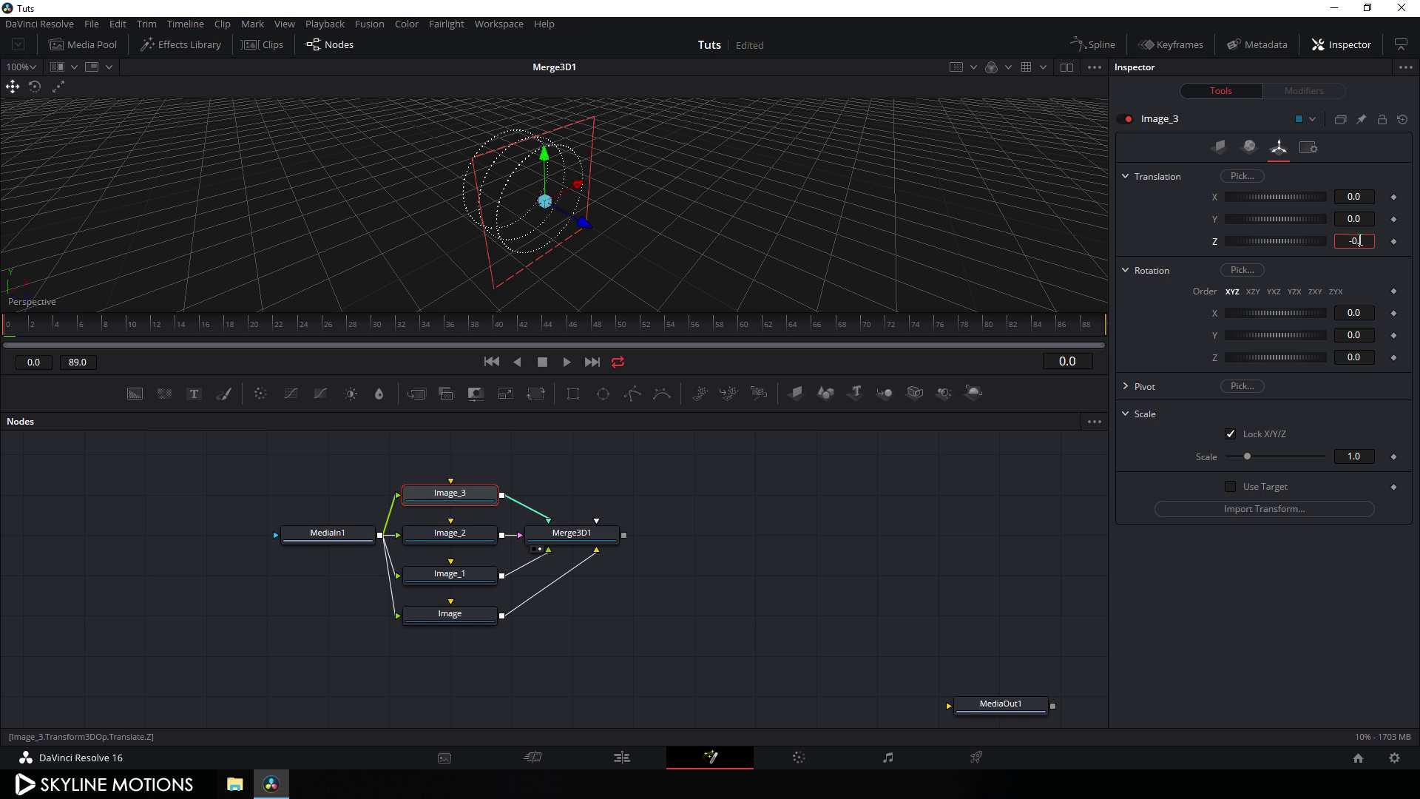
pyautogui.press('Tab')
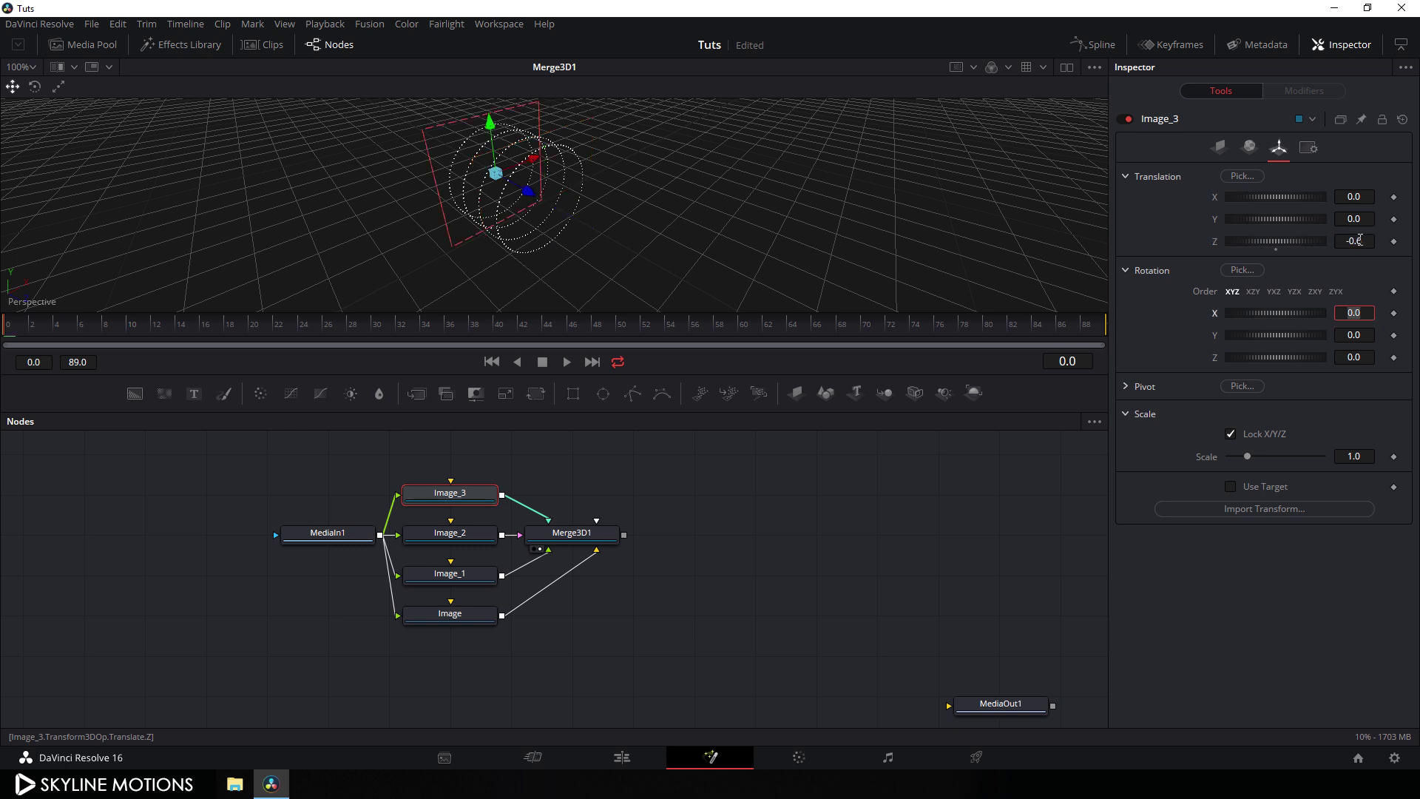
# Paste an Image node copy above Image_3 and wire it between MediaIn1 and Merge3D1.
pyautogui.moveTo(572, 247); pyautogui.dragTo(637, 218)
pyautogui.scroll(3, 651, 502)
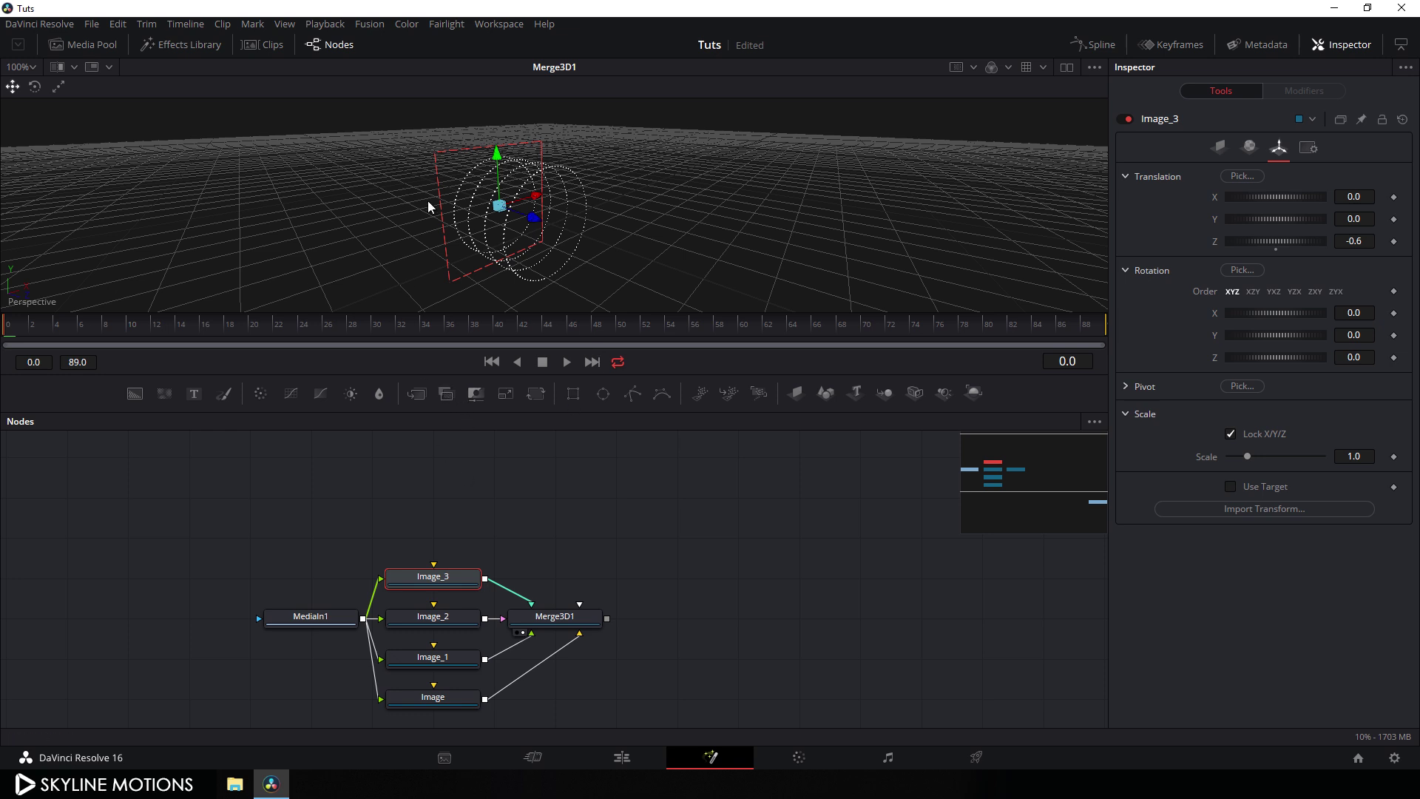
pyautogui.scroll(1, 527, 501)
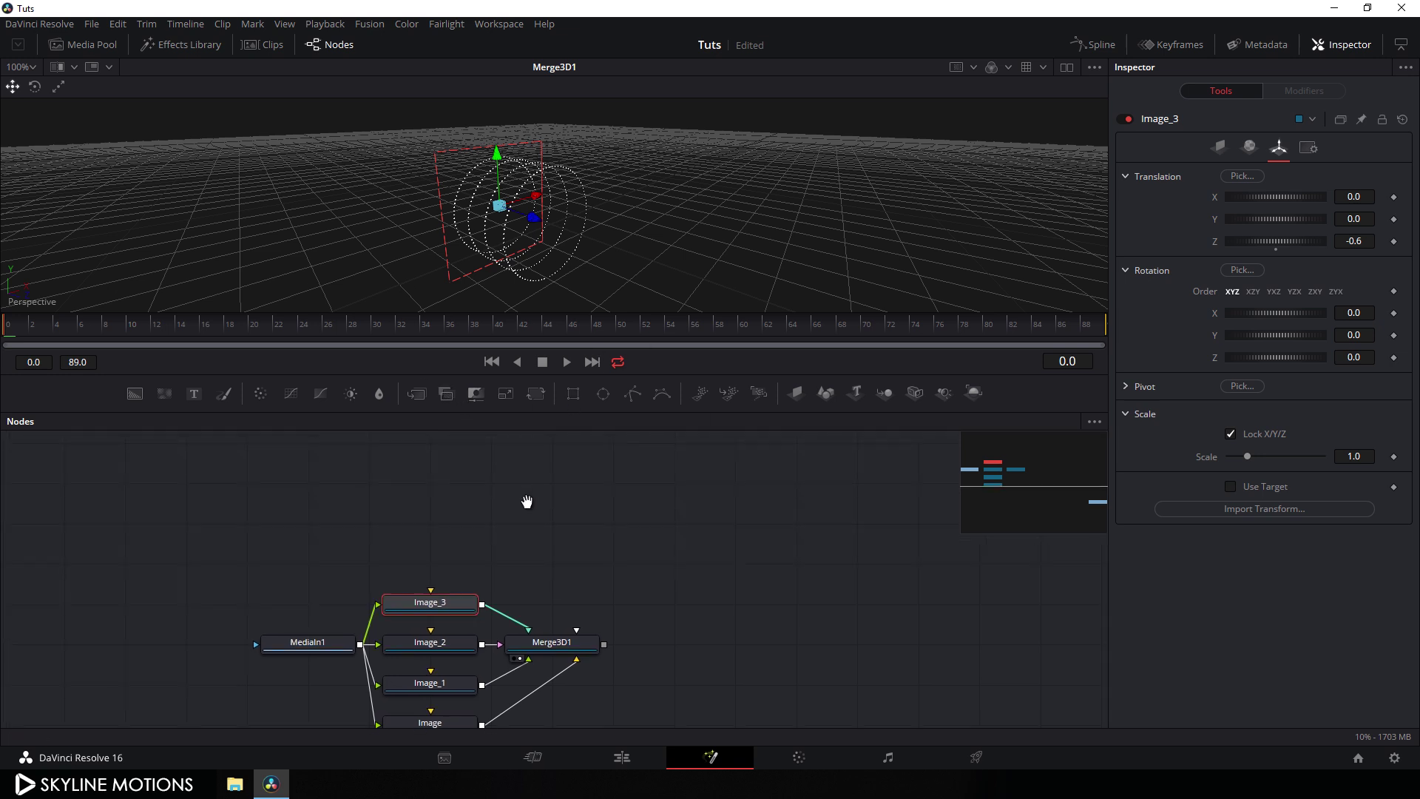
pyautogui.click(444, 551)
pyautogui.hotkey('ctrl', 'v')
pyautogui.moveTo(360, 645); pyautogui.dragTo(377, 564)
pyautogui.moveTo(482, 564); pyautogui.dragTo(553, 632)
# Set the Z translation of Image_4 to -0.8.
pyautogui.click(1279, 147)
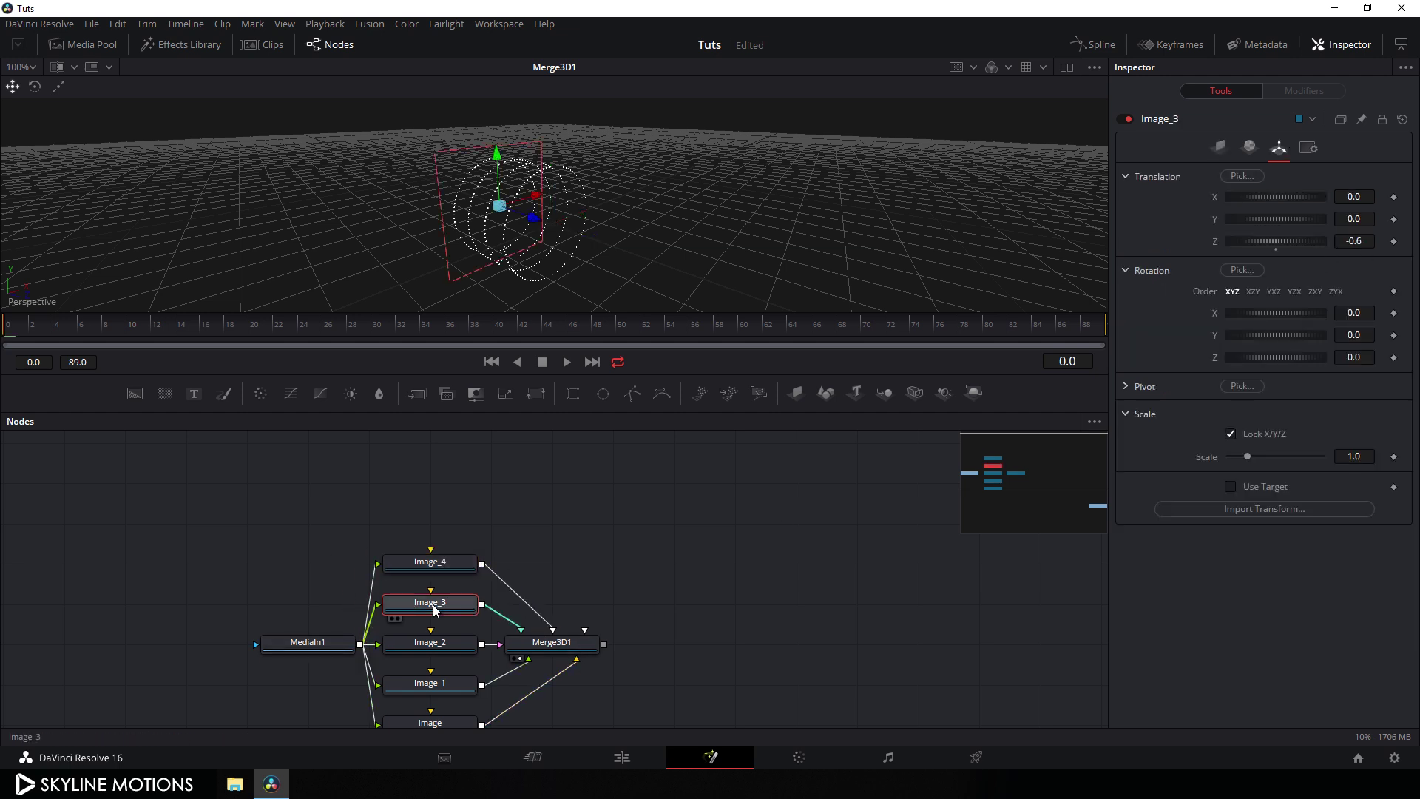
pyautogui.click(1367, 240)
pyautogui.write('-0.4')
pyautogui.press('Tab')
# Paste an Image node copy above Image_4, wire it between MediaIn1 and Merge3D1, and level Merge3D1 with it.
pyautogui.click(435, 516)
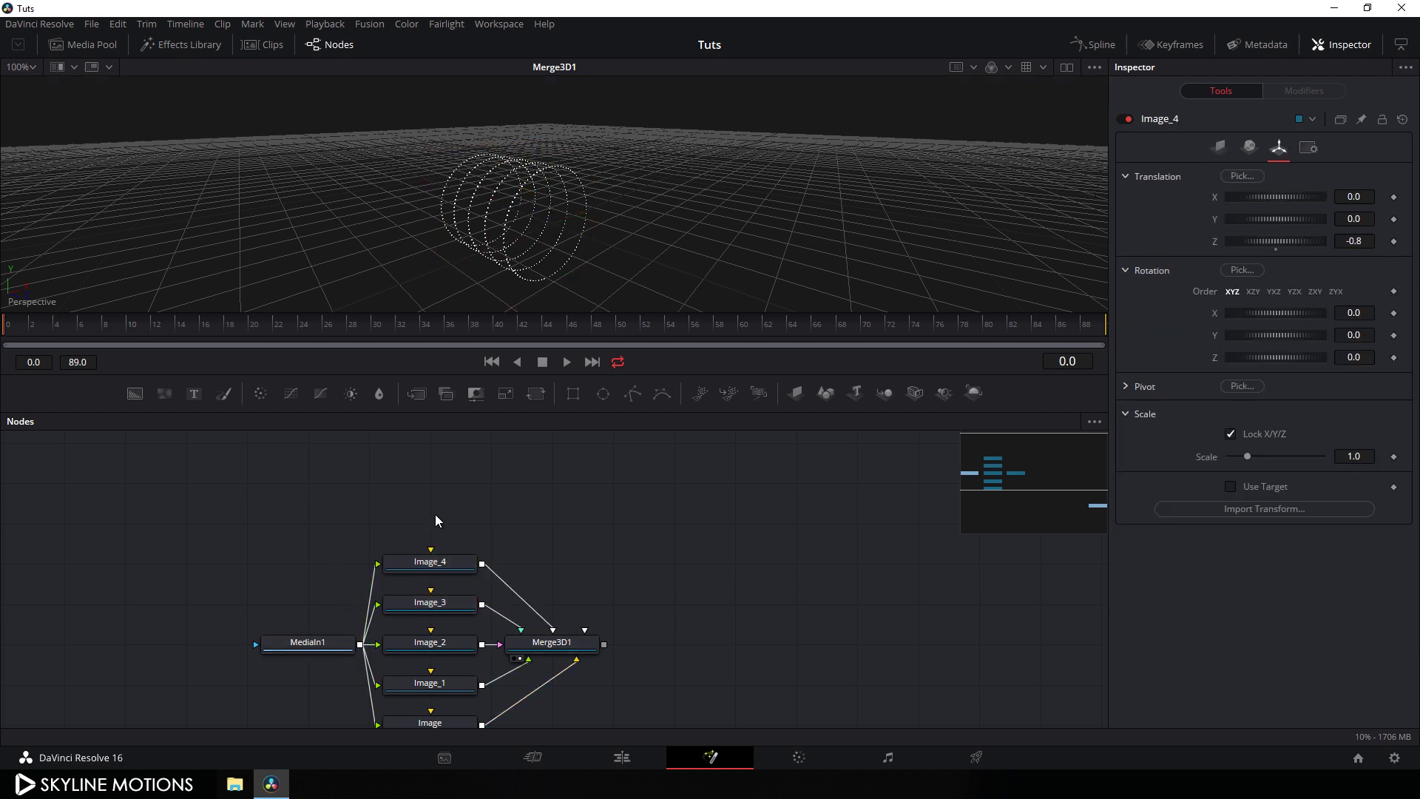
pyautogui.hotkey('ctrl', 'v')
pyautogui.moveTo(355, 640); pyautogui.dragTo(378, 523)
pyautogui.moveTo(481, 524); pyautogui.dragTo(551, 522)
# Set the Z translation of Image_5 to -1.0.
pyautogui.click(430, 521)
pyautogui.click(1279, 148)
pyautogui.click(1354, 240)
pyautogui.write('-0.5')
pyautogui.press('Tab')
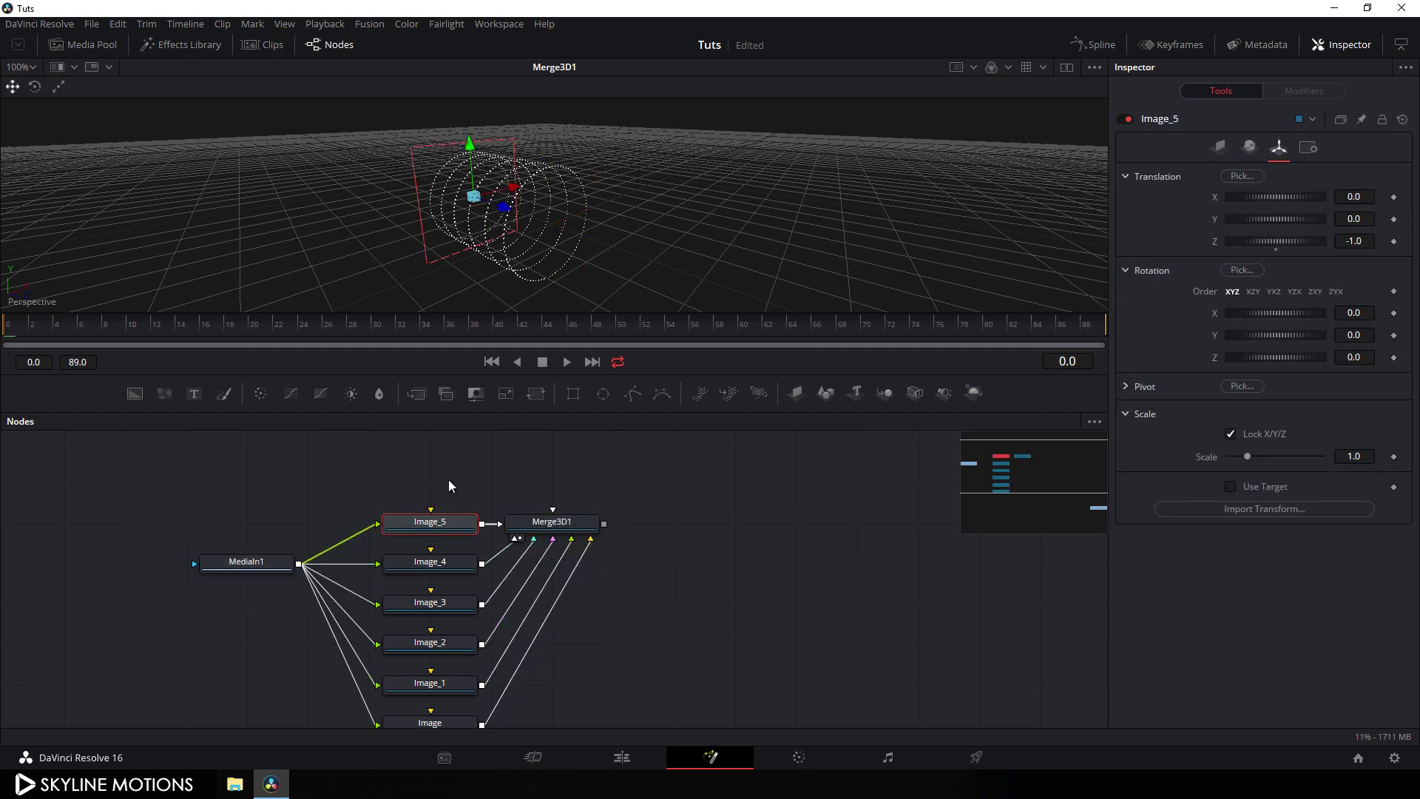
# Paste an Image node copy above Image_5, wire it between MediaIn1 and Merge3D1, and align both of those nodes with it.
pyautogui.click(448, 479)
pyautogui.hotkey('ctrl', 'v')
pyautogui.moveTo(298, 564); pyautogui.dragTo(378, 483)
pyautogui.moveTo(481, 483); pyautogui.dragTo(533, 522)
pyautogui.moveTo(552, 521); pyautogui.dragTo(552, 482)
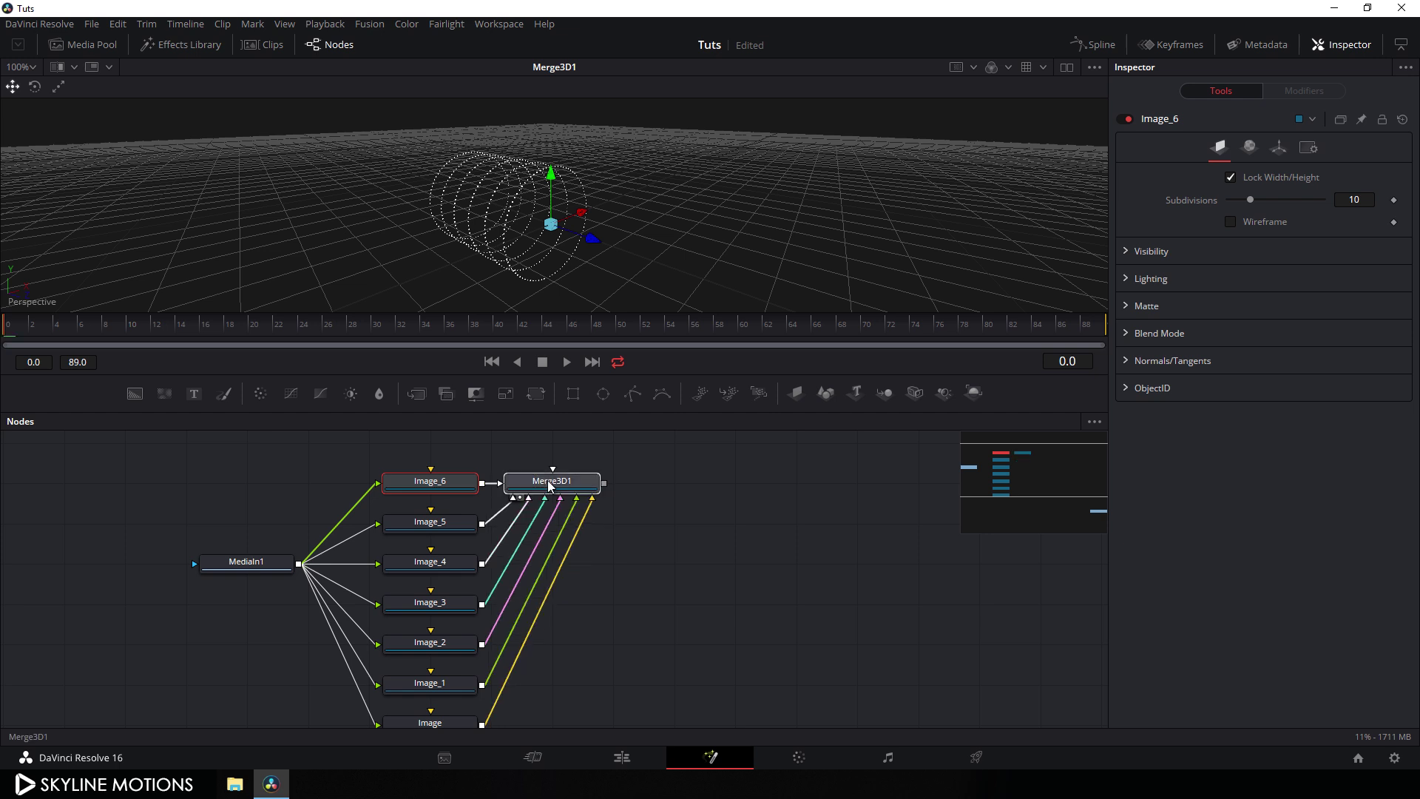
pyautogui.moveTo(246, 562); pyautogui.dragTo(246, 481)
# Set the Z translation of Image_6 to -1.2.
pyautogui.click(430, 481)
pyautogui.click(1278, 147)
pyautogui.click(1353, 240)
pyautogui.write('-1')
pyautogui.press('Tab')
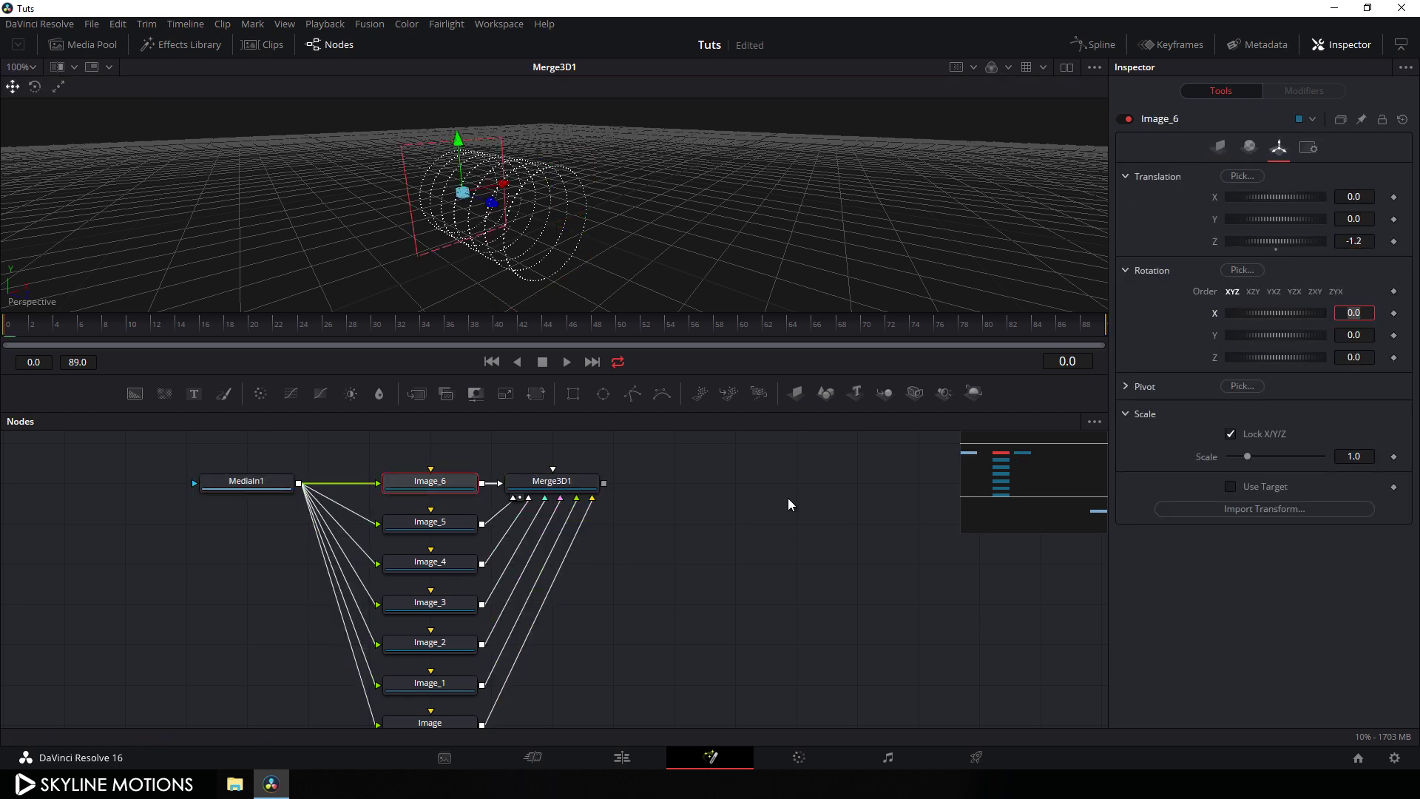
# Paste an Image node copy above Image_6, wire it between MediaIn1 and Merge3D1, and level Merge3D1 with it.
pyautogui.scroll(3, 518, 592)
pyautogui.click(441, 556)
pyautogui.hotkey('ctrl', 'v')
pyautogui.moveTo(291, 611); pyautogui.dragTo(371, 571)
pyautogui.moveTo(474, 572); pyautogui.dragTo(545, 609)
pyautogui.moveTo(546, 609); pyautogui.dragTo(545, 569)
# Set the Z translation of Image_7 to -1.4.
pyautogui.click(423, 568)
pyautogui.click(1279, 148)
pyautogui.click(1354, 240)
pyautogui.write('-2')
pyautogui.press('Tab')
# Paste an Image node copy above Image_7 and wire it between MediaIn1 and Merge3D1.
pyautogui.click(437, 509)
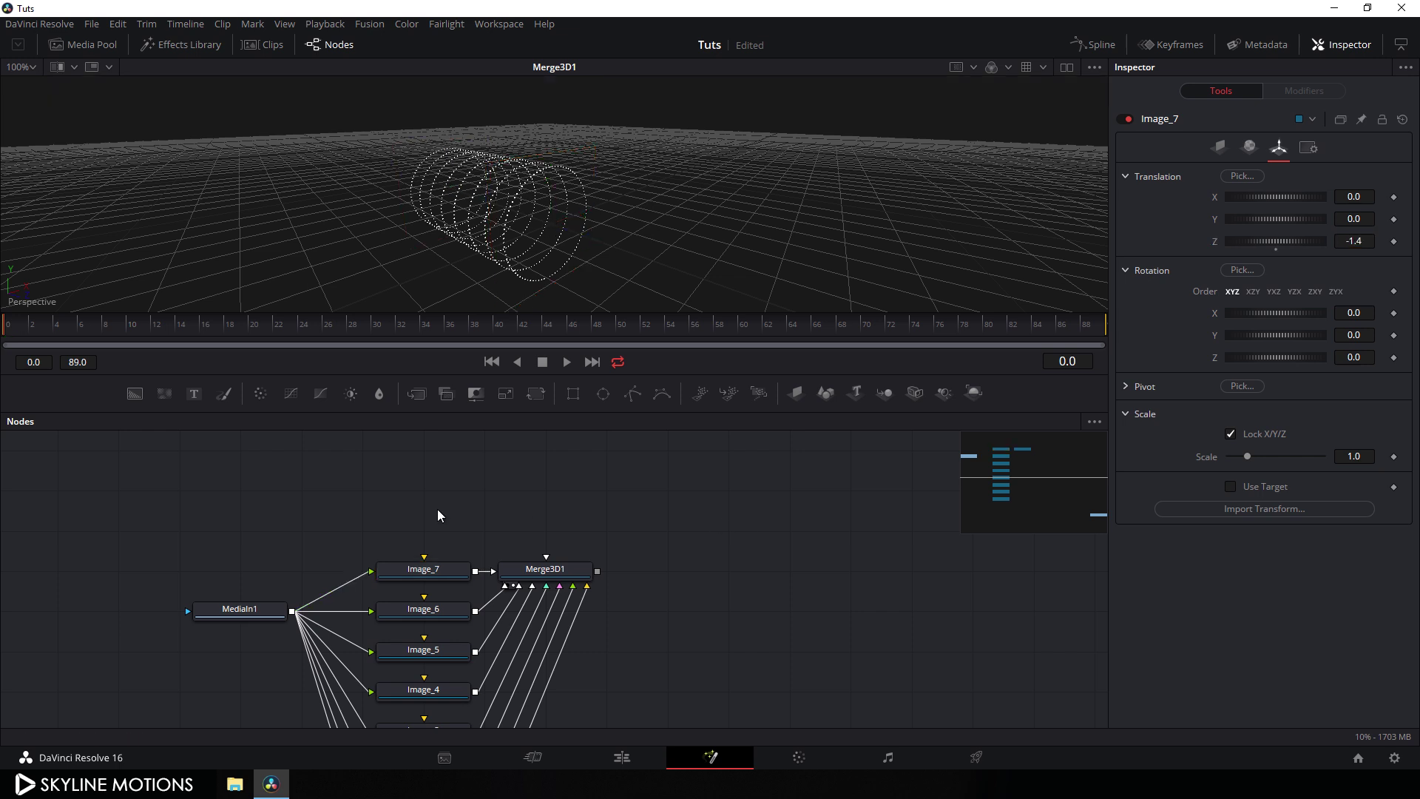
pyautogui.hotkey('ctrl', 'v')
pyautogui.moveTo(292, 611); pyautogui.dragTo(372, 531)
pyautogui.moveTo(475, 531); pyautogui.dragTo(521, 556)
# Set the Z translation of Image_8 to -1.6, checking the offset of Image_7 for reference.
pyautogui.click(1279, 147)
pyautogui.click(1354, 240)
pyautogui.write('-1.8')
pyautogui.press('Tab')
pyautogui.click(424, 569)
pyautogui.click(423, 529)
pyautogui.click(1354, 241)
pyautogui.write('-1.6')
pyautogui.press('Tab')
# Paste an Image node copy above Image_8 and wire it between MediaIn1 and Merge3D1.
pyautogui.hotkey('ctrl', 'v')
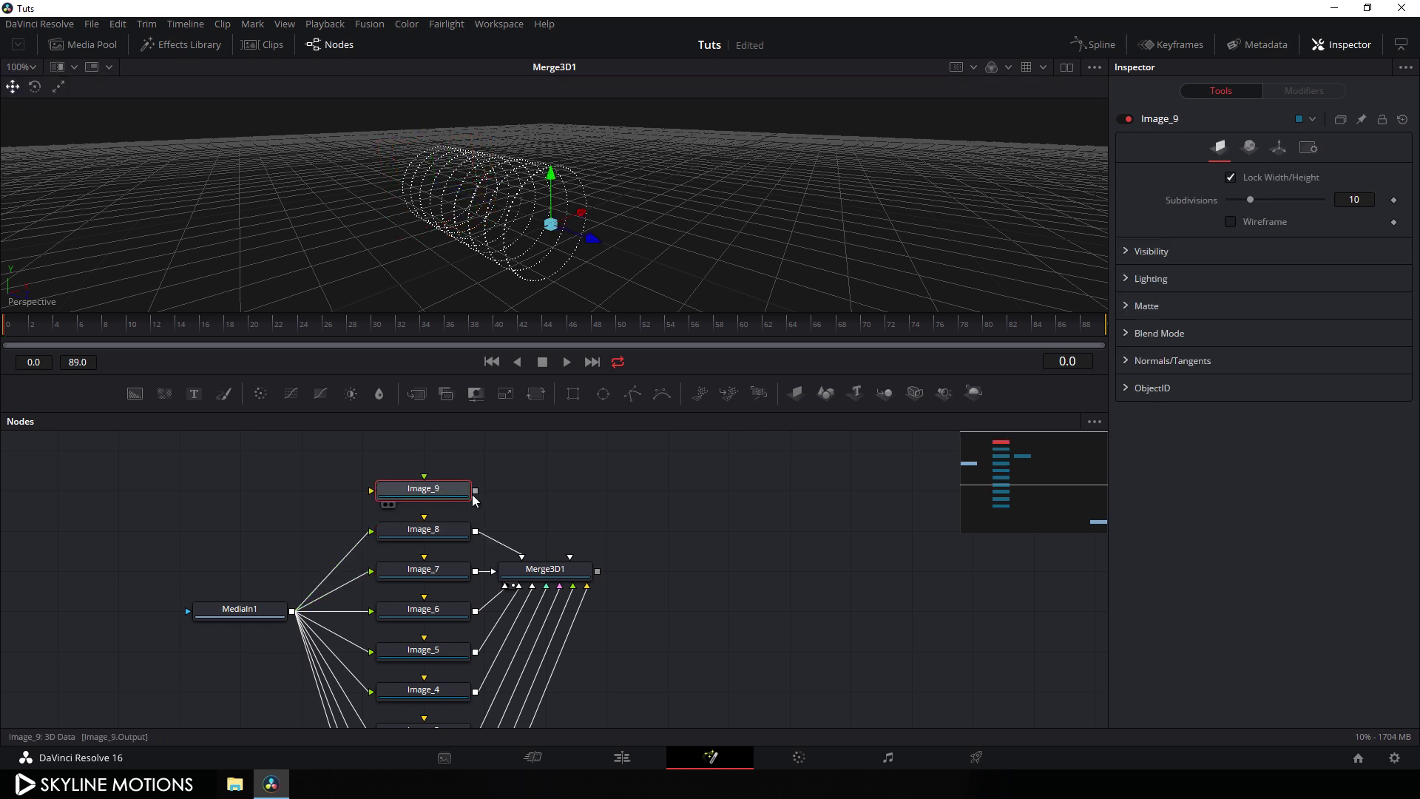
pyautogui.moveTo(475, 491); pyautogui.dragTo(544, 570)
pyautogui.moveTo(292, 611); pyautogui.dragTo(418, 491)
# Set the Z translation of Image_9 to -1.8 and align Merge3D1 and MediaIn1 with that node.
pyautogui.click(1279, 147)
pyautogui.click(1353, 241)
pyautogui.write('-1.8')
pyautogui.press('Tab')
pyautogui.moveTo(545, 569); pyautogui.dragTo(552, 488)
pyautogui.moveTo(239, 609); pyautogui.dragTo(239, 488)
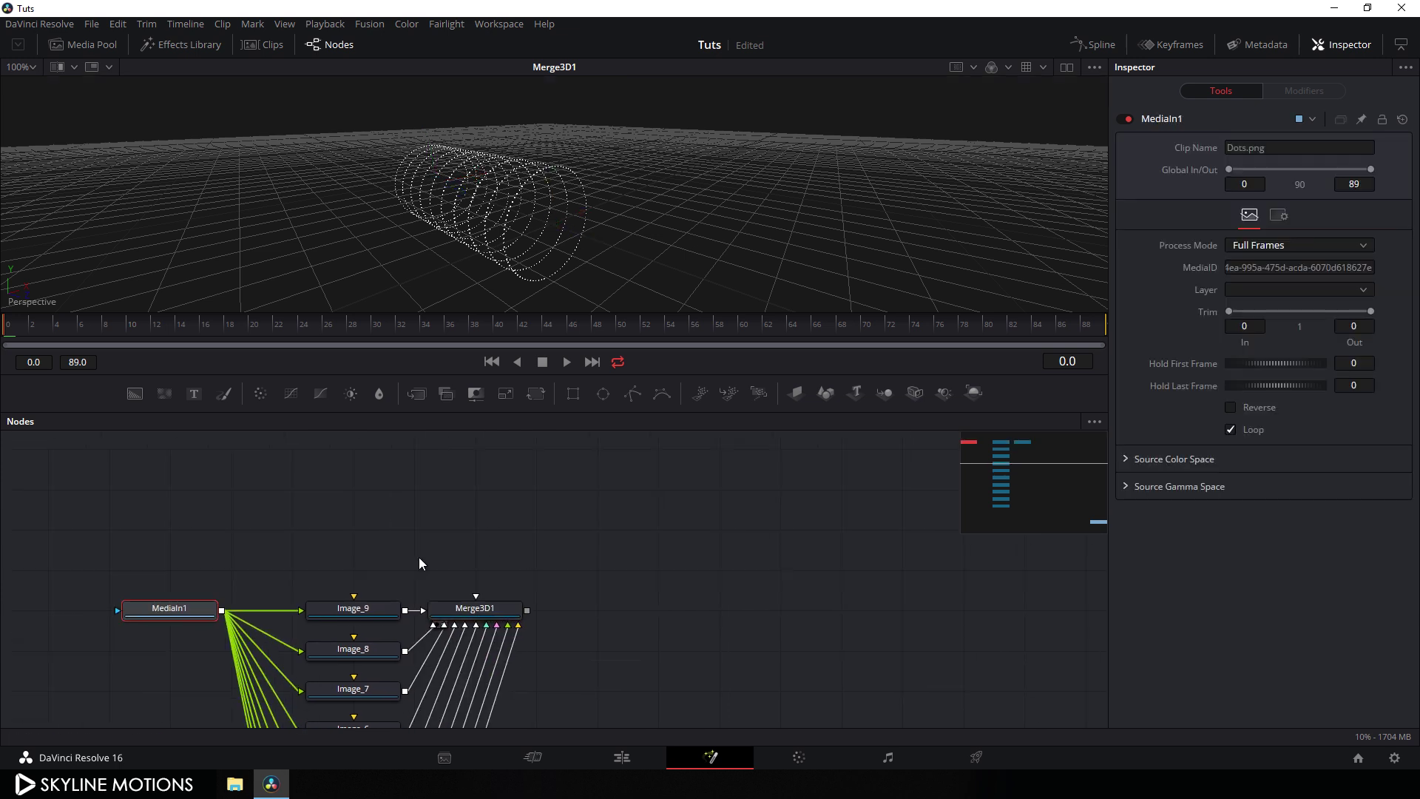
# Paste an Image node copy above Image_9, wire it between MediaIn1 and Merge3D1, and level Merge3D1 with it.
pyautogui.hotkey('ctrl', 'v')
pyautogui.moveTo(364, 573); pyautogui.dragTo(303, 570)
pyautogui.moveTo(222, 613); pyautogui.dragTo(301, 570)
pyautogui.moveTo(405, 571); pyautogui.dragTo(436, 608)
pyautogui.moveTo(475, 608); pyautogui.dragTo(475, 568)
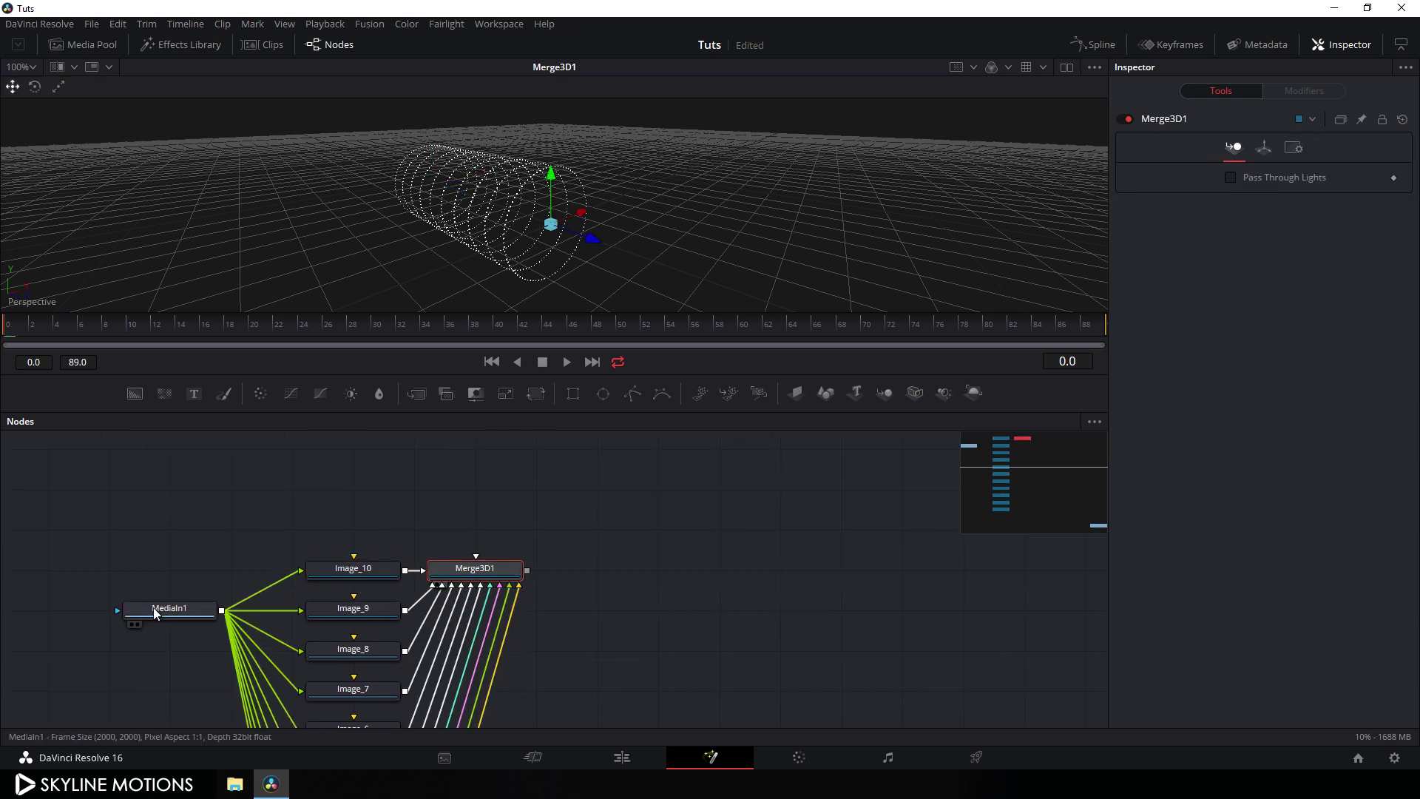
# Level MediaIn1 with Image_10 and open that Image node's transform settings.
pyautogui.moveTo(169, 608); pyautogui.dragTo(169, 568)
pyautogui.click(353, 568)
pyautogui.click(1279, 147)
# Paste an Image node copy above Image_10, wire it between MediaIn1 and Merge3D1, and level Merge3D1 with it.
pyautogui.click(387, 503)
pyautogui.hotkey('ctrl', 'v')
pyautogui.moveTo(412, 491); pyautogui.dragTo(353, 527)
pyautogui.moveTo(222, 570); pyautogui.dragTo(301, 529)
pyautogui.moveTo(405, 530); pyautogui.dragTo(474, 527)
# Set the Z translation of Image_11 to continue the tunnel's even spacing behind Image_10.
pyautogui.click(352, 527)
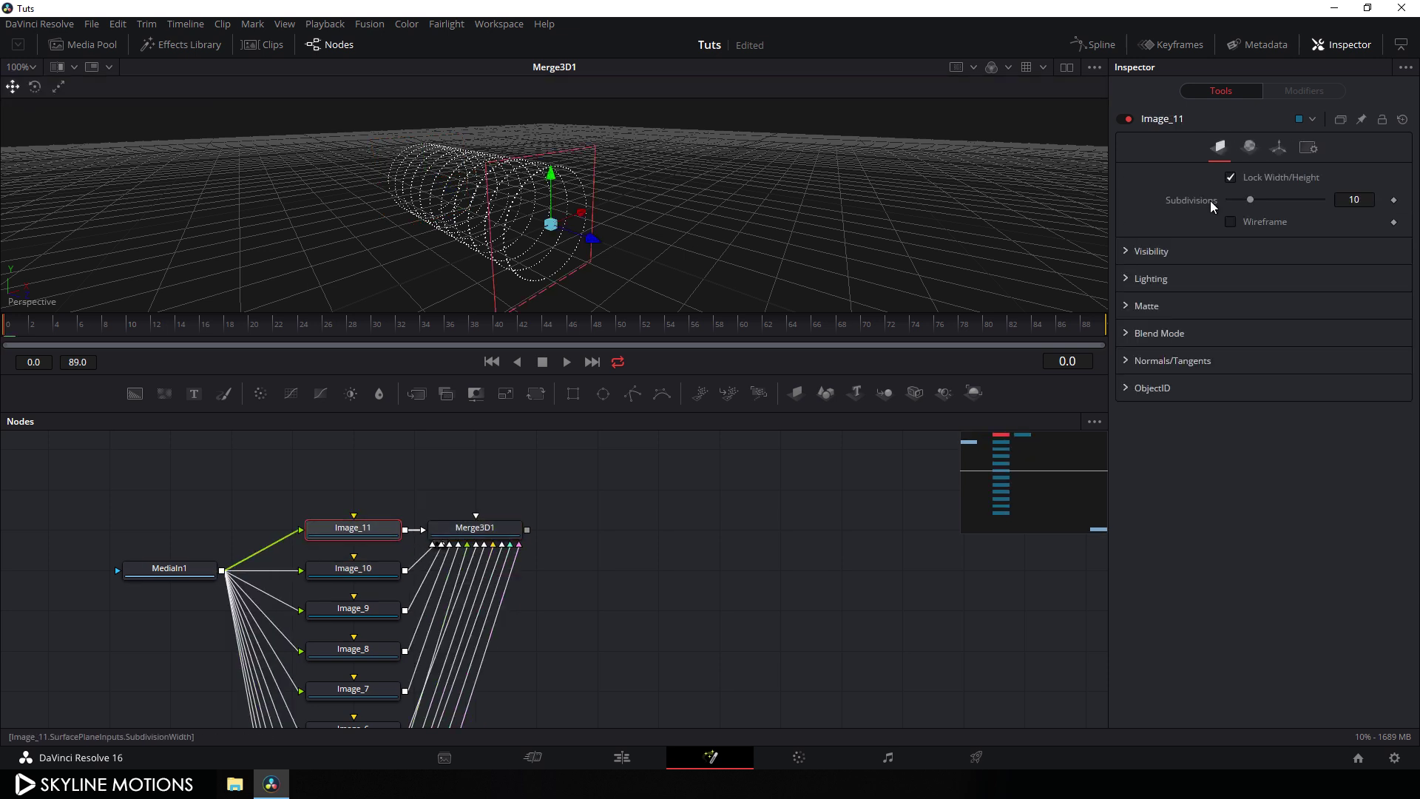
pyautogui.click(1279, 147)
pyautogui.click(1354, 241)
pyautogui.write('-2.5')
pyautogui.press('Tab')
# Paste an Image node copy above Image_11, wire it between MediaIn1 and Merge3D1, and set its Z translation to -2.4.
pyautogui.click(383, 481)
pyautogui.hotkey('ctrl', 'v')
pyautogui.moveTo(222, 570); pyautogui.dragTo(301, 490)
pyautogui.moveTo(404, 490); pyautogui.dragTo(451, 516)
pyautogui.click(353, 495)
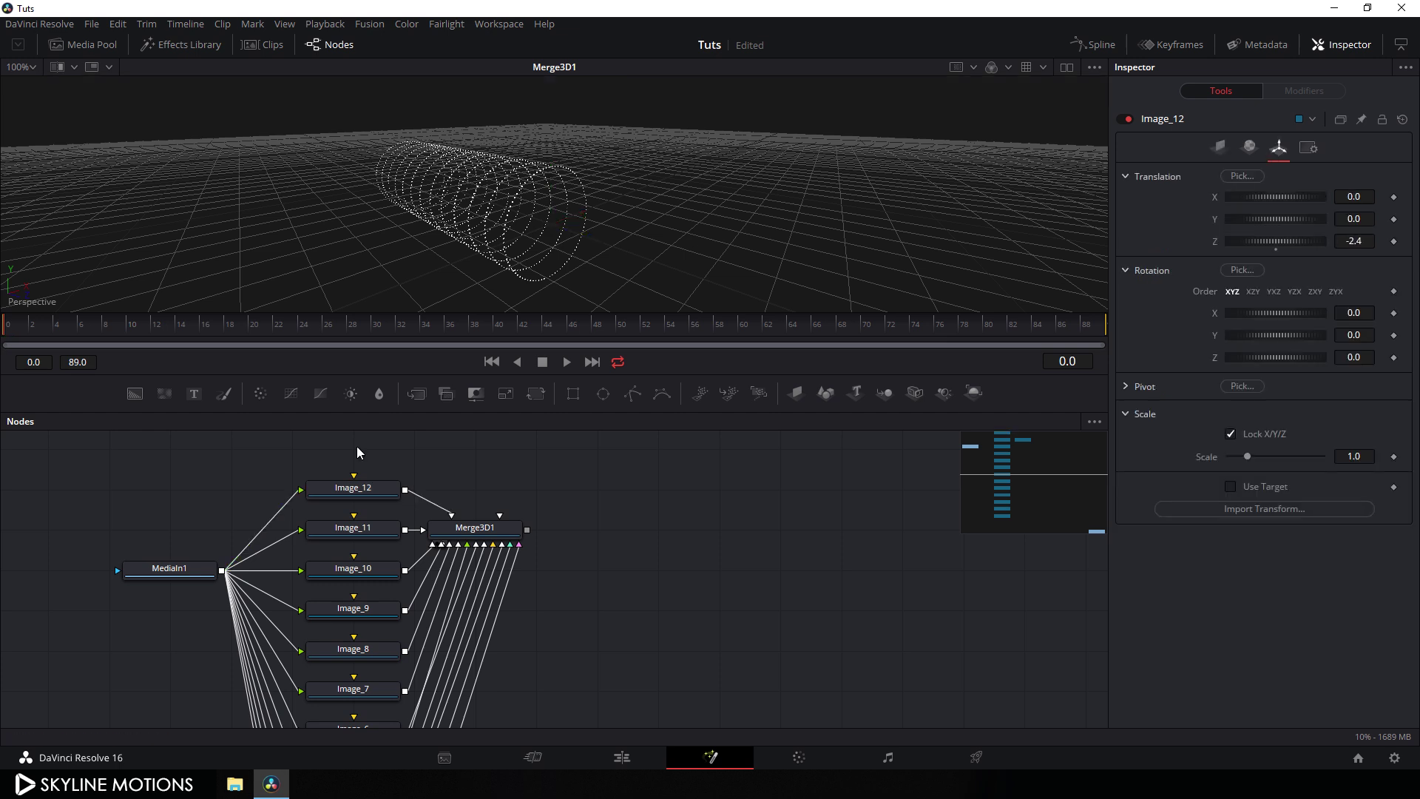
# Paste an Image node copy above Image_12 and wire it between MediaIn1 and Merge3D1.
pyautogui.hotkey('ctrl', 'v')
pyautogui.moveTo(222, 591); pyautogui.dragTo(312, 474)
pyautogui.moveTo(405, 470); pyautogui.dragTo(476, 535)
# Set the Z translation of Image_13 to -2.6 and align Merge3D1 and MediaIn1 with that node.
pyautogui.click(1279, 147)
pyautogui.click(1353, 241)
pyautogui.write('-2.6')
pyautogui.press('Tab')
pyautogui.moveTo(488, 563); pyautogui.dragTo(491, 485)
pyautogui.moveTo(170, 595); pyautogui.dragTo(167, 482)
pyautogui.scroll(2, 592, 485)
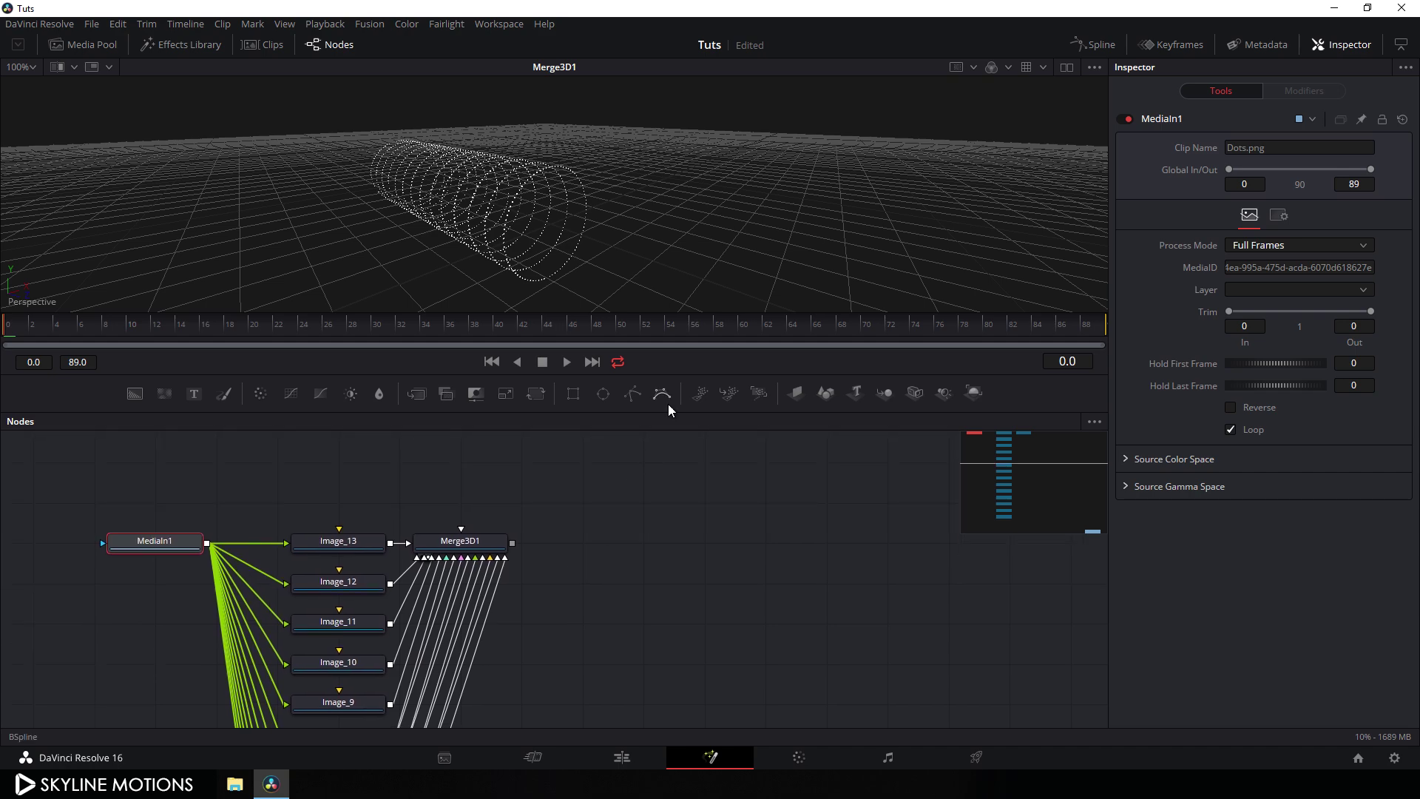
# Add a Renderer3D node beside Merge3D1 and feed the merge output into it.
pyautogui.moveTo(658, 207); pyautogui.dragTo(580, 508)
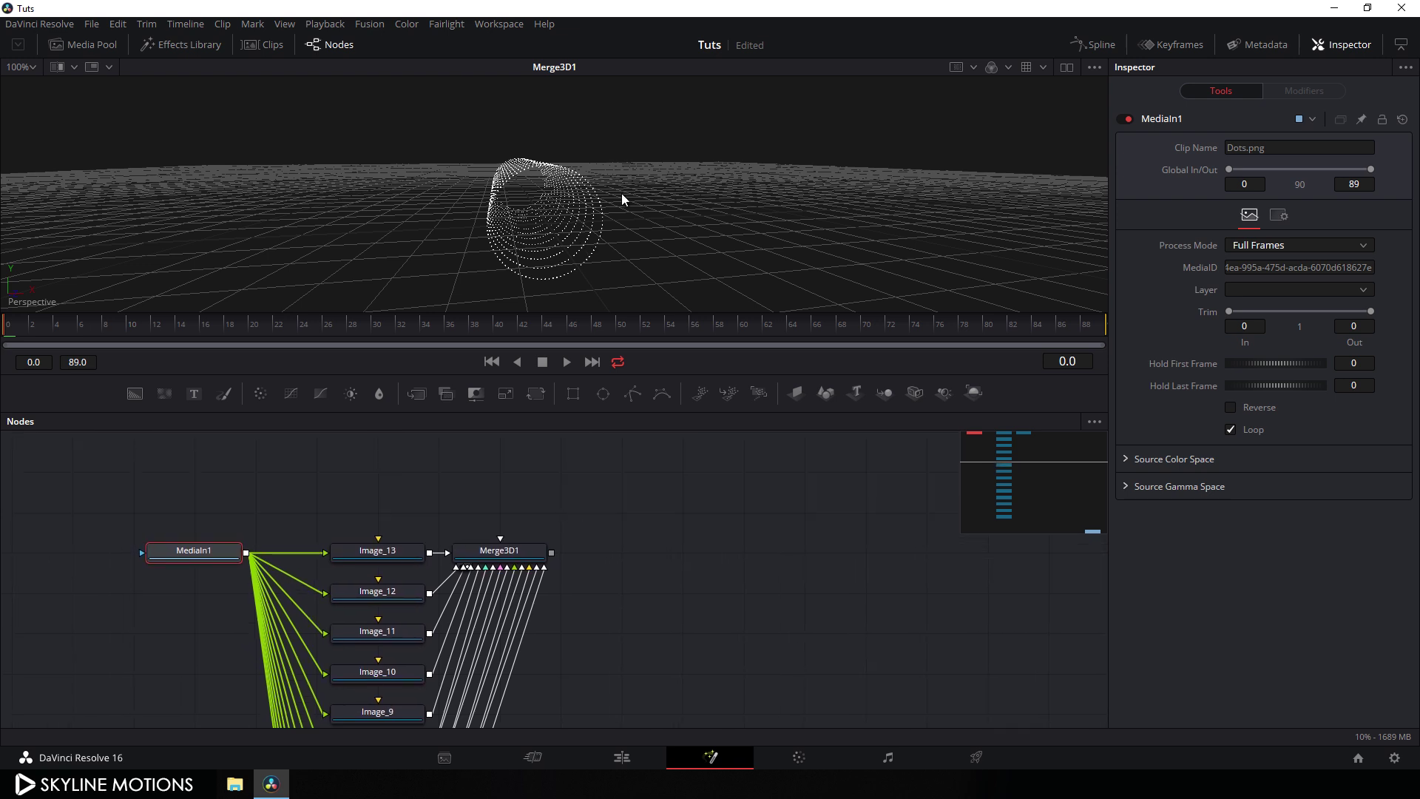
pyautogui.moveTo(603, 214); pyautogui.dragTo(599, 362)
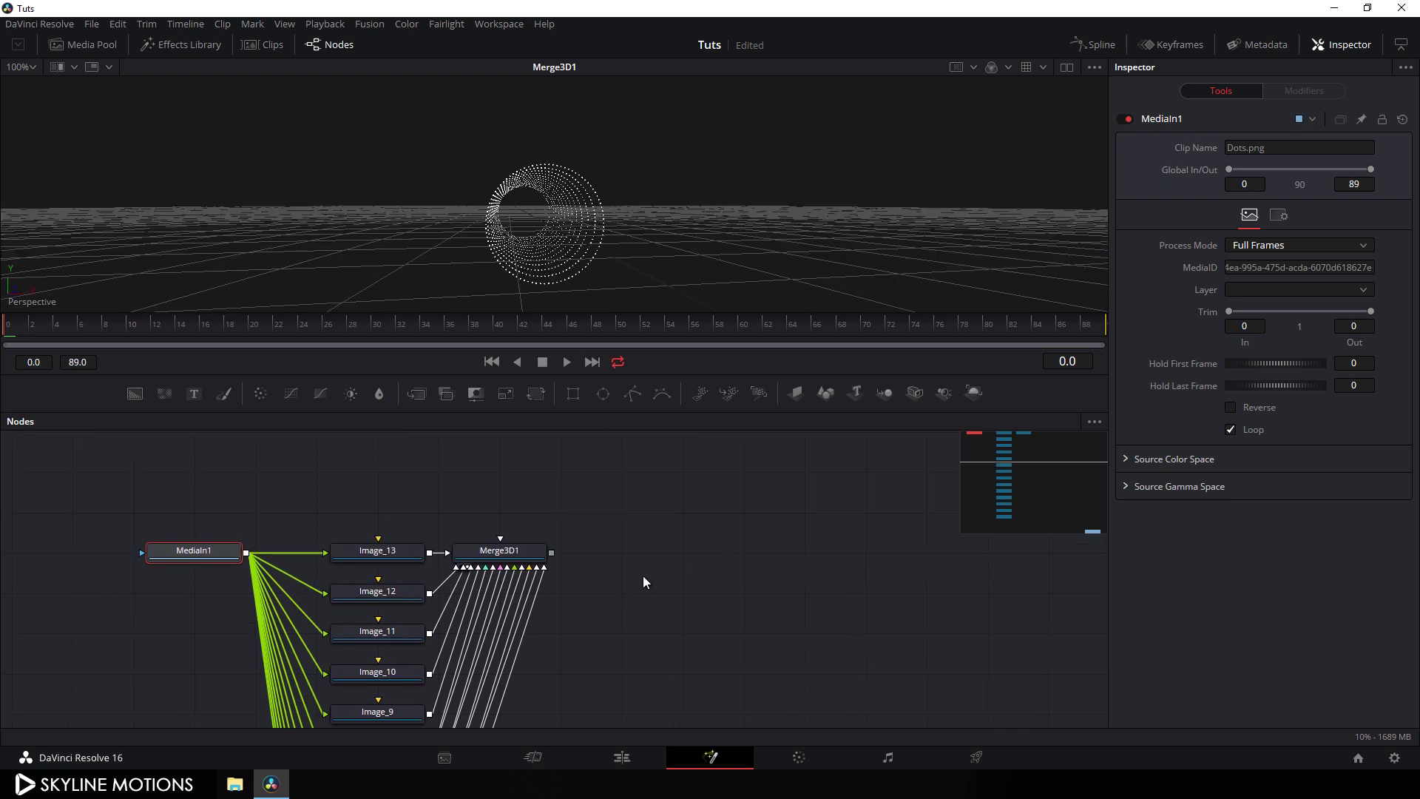
pyautogui.click(699, 548)
pyautogui.moveTo(975, 393); pyautogui.dragTo(679, 553)
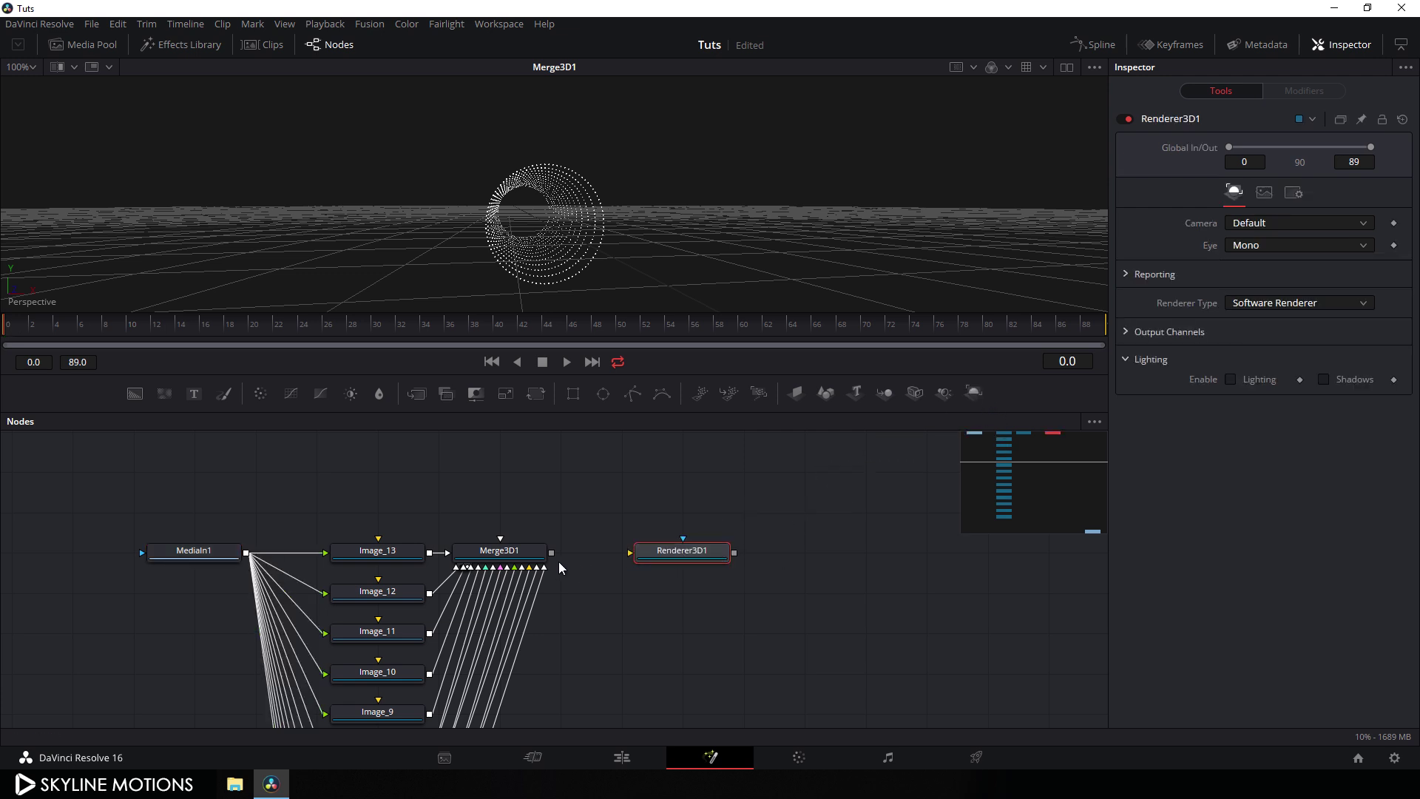
pyautogui.moveTo(551, 553); pyautogui.dragTo(662, 555)
# Switch to dual viewers, showing Merge3D1 in the first and Renderer3D1 in the second.
pyautogui.click(1065, 66)
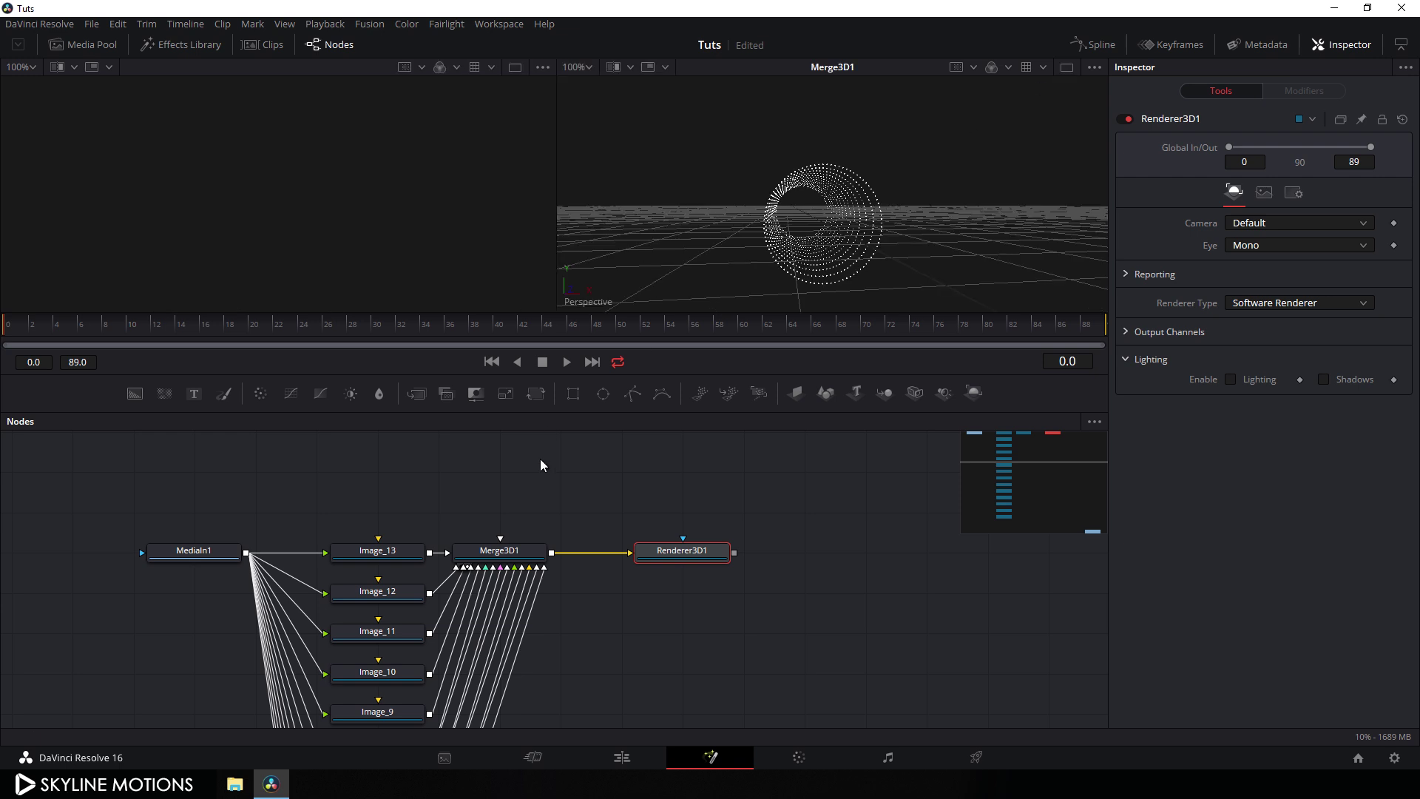
pyautogui.moveTo(488, 560); pyautogui.dragTo(349, 179)
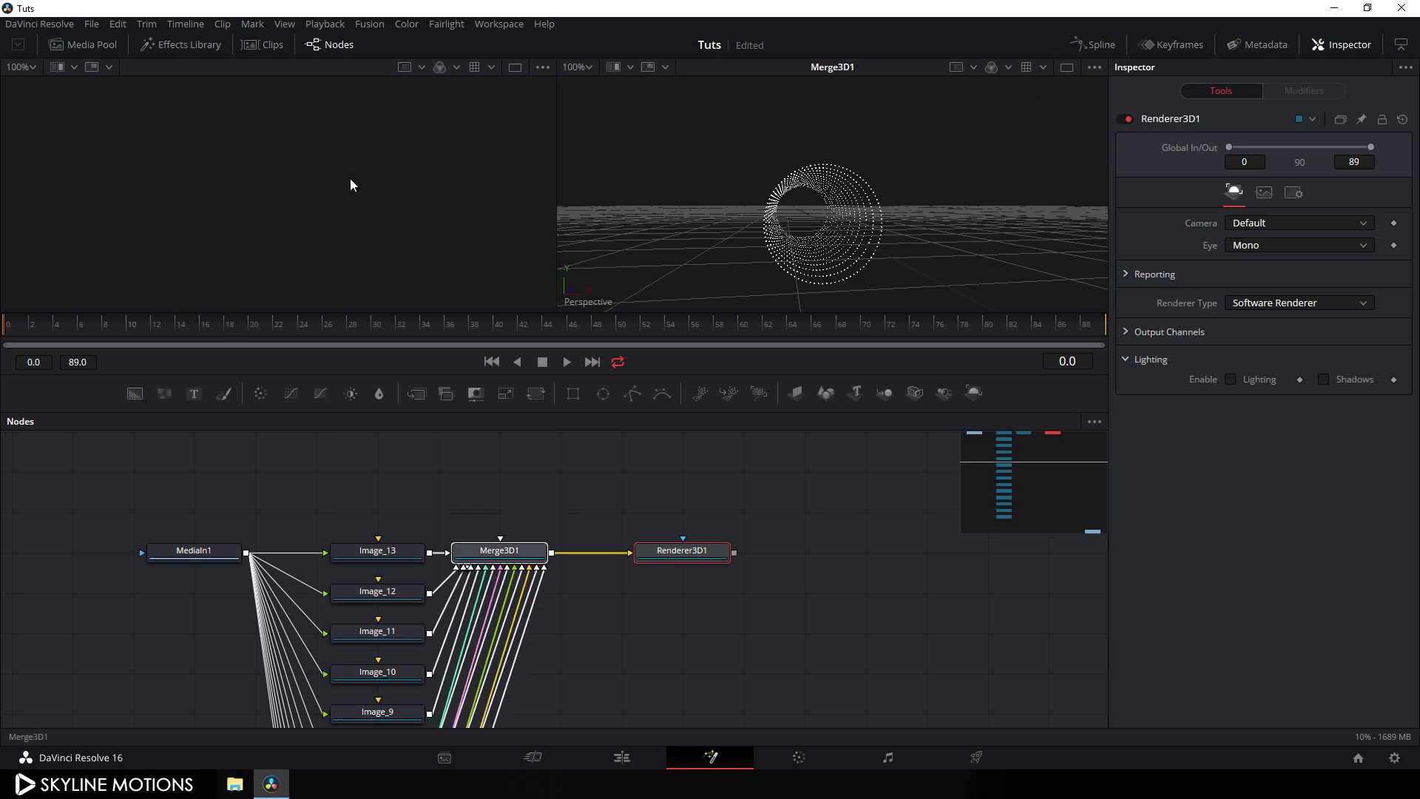
pyautogui.moveTo(757, 274); pyautogui.dragTo(781, 219)
pyautogui.click(620, 507)
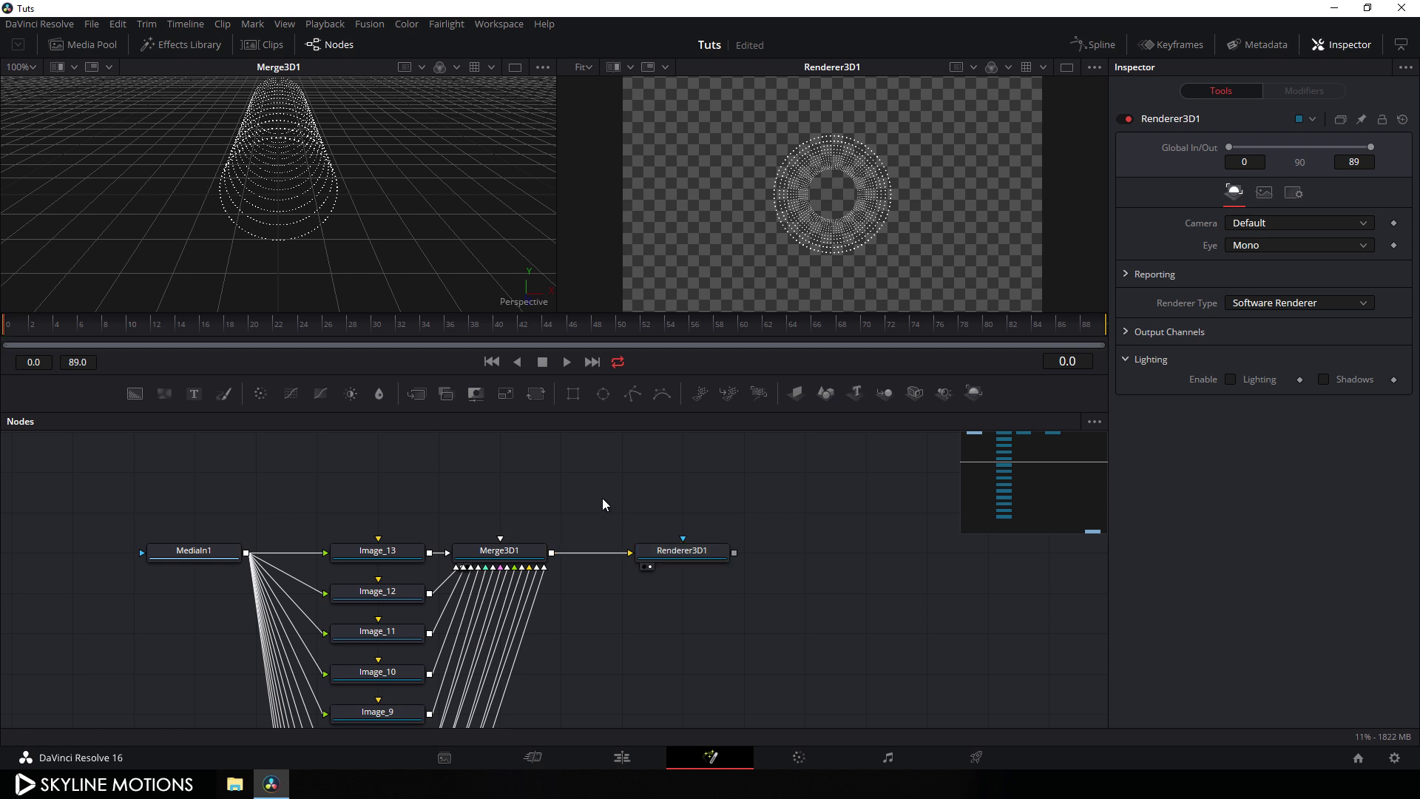
# Add a Camera3D node above Merge3D1, connect it to the merge, and pull the camera back in front of the tunnel.
pyautogui.moveTo(914, 392); pyautogui.dragTo(535, 549)
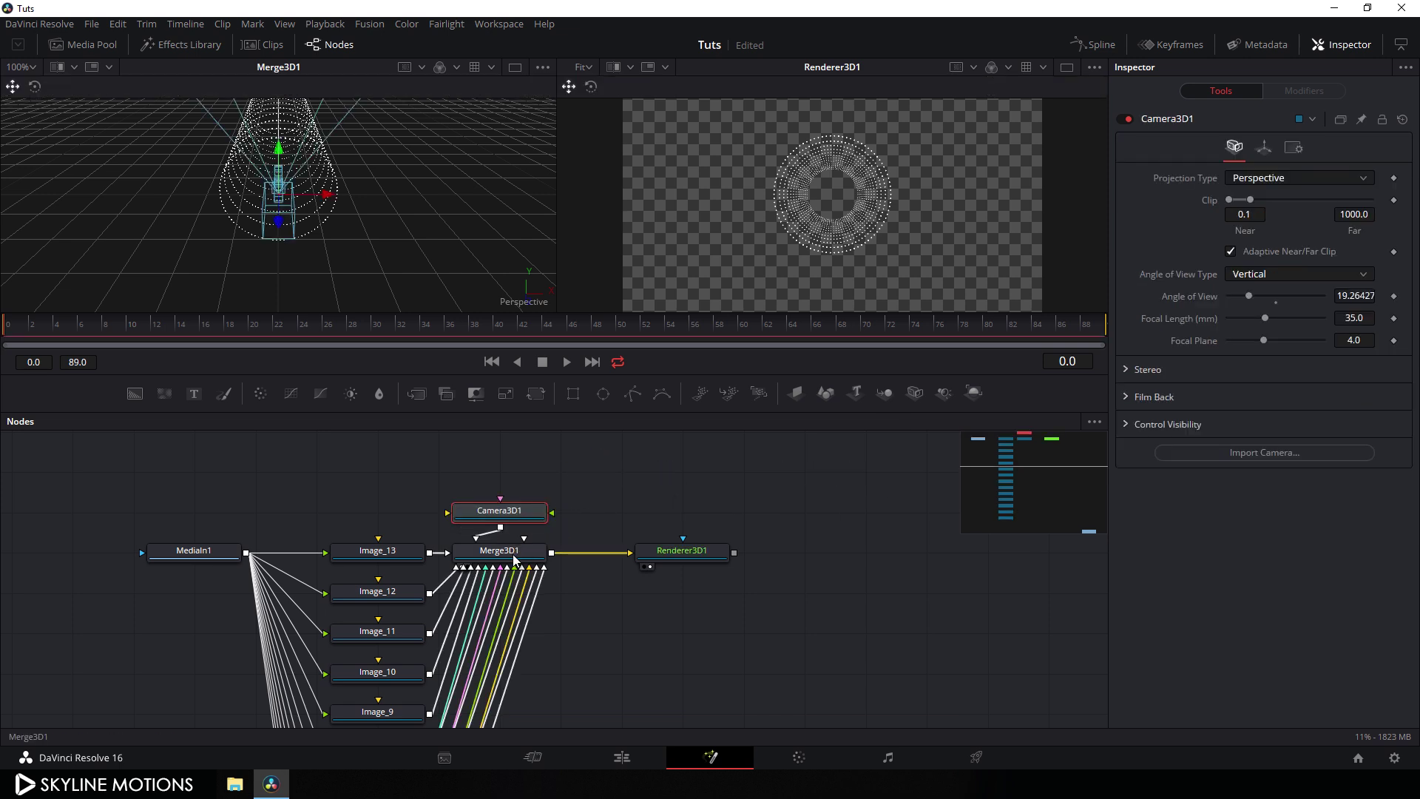
pyautogui.moveTo(201, 170); pyautogui.dragTo(547, 281)
pyautogui.click(548, 281)
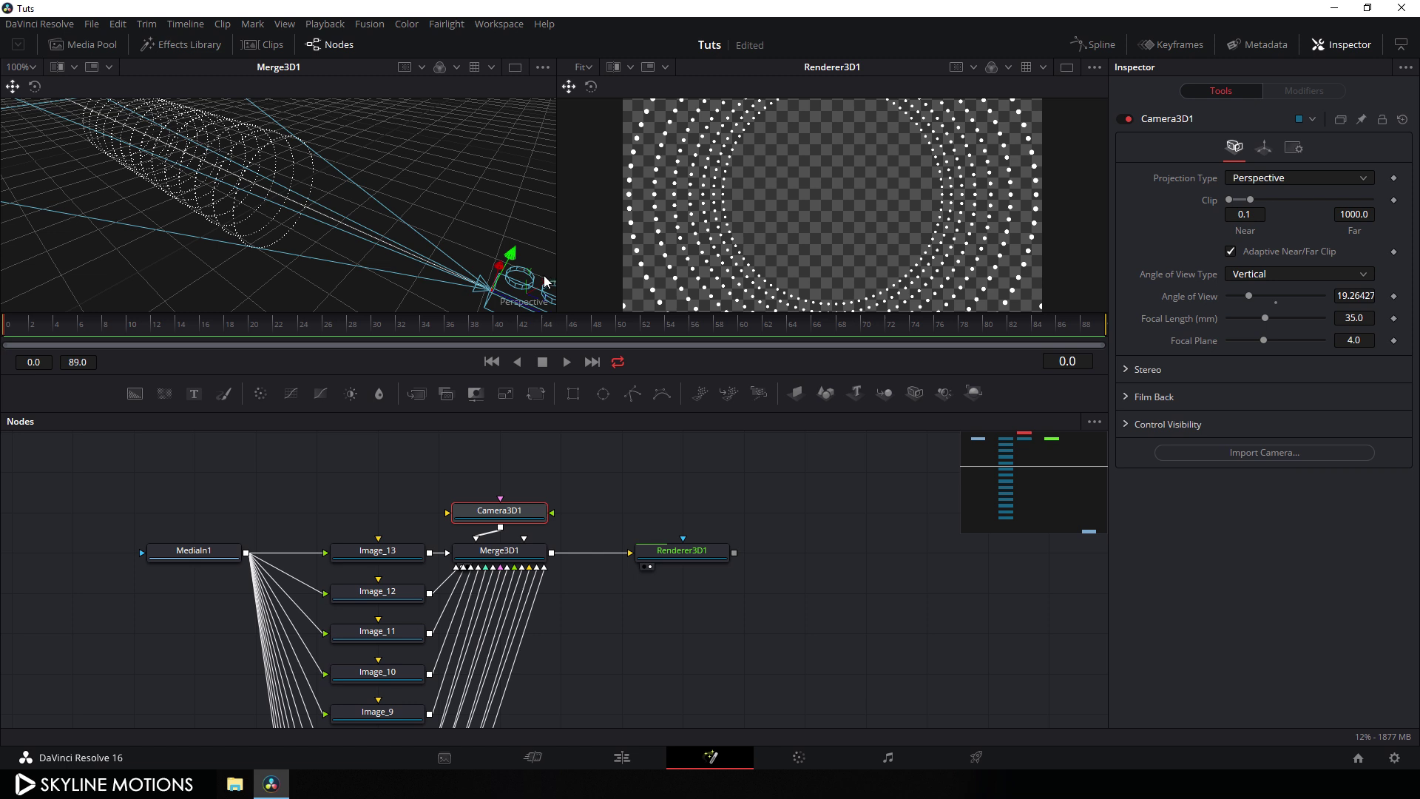
pyautogui.moveTo(404, 252); pyautogui.dragTo(397, 184)
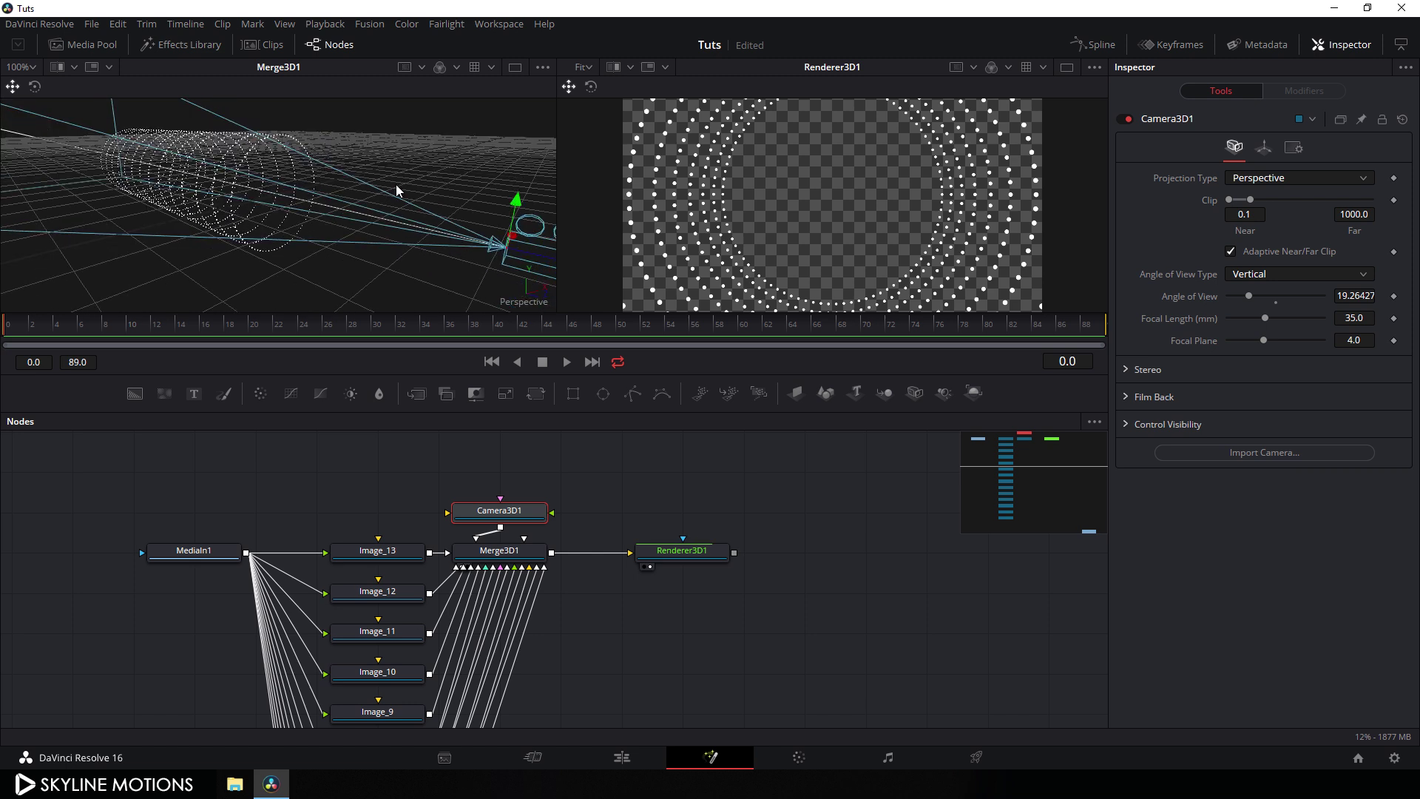
# Set the Z translation of Camera3D1 to 1.5.
pyautogui.click(1264, 148)
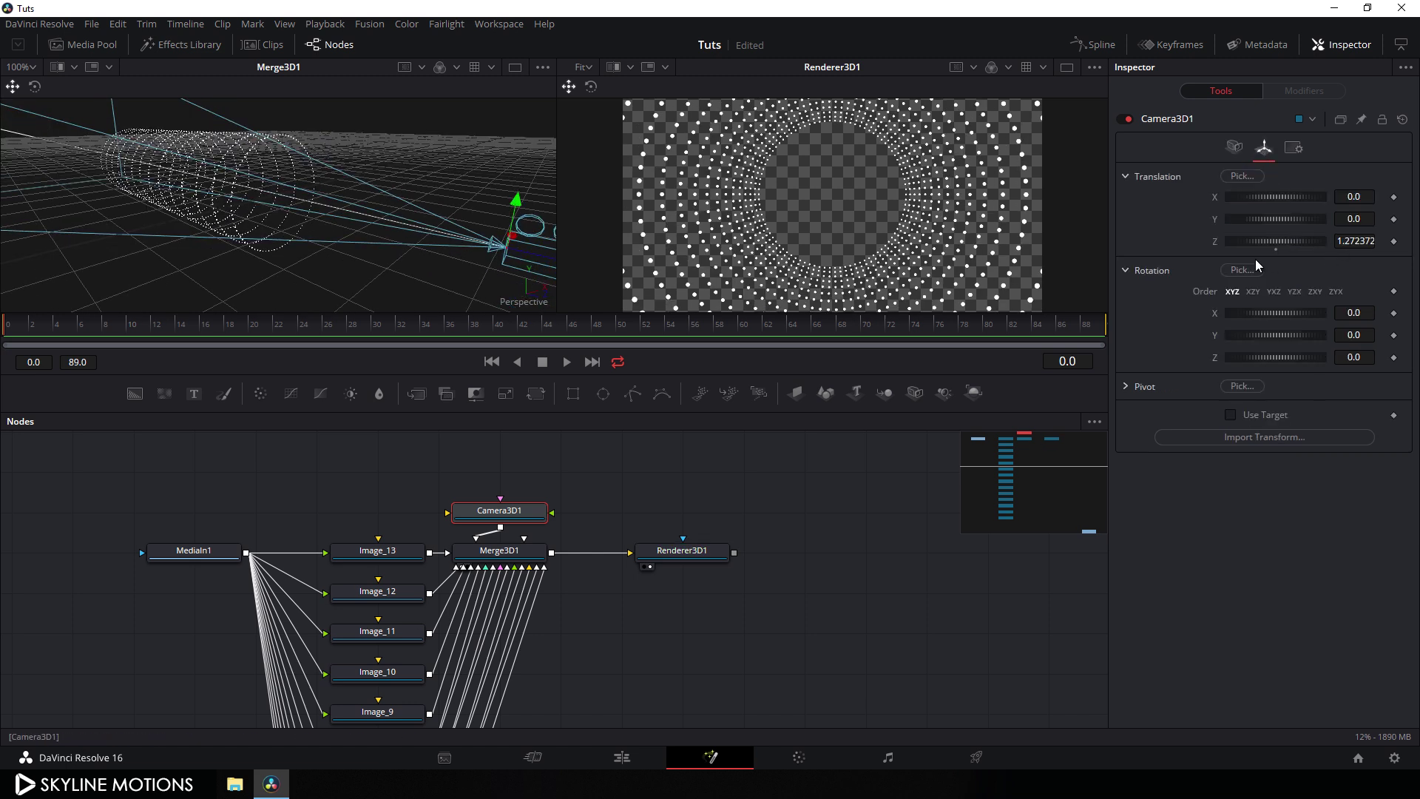
pyautogui.click(1365, 240)
pyautogui.write('1.5')
pyautogui.press('Tab')
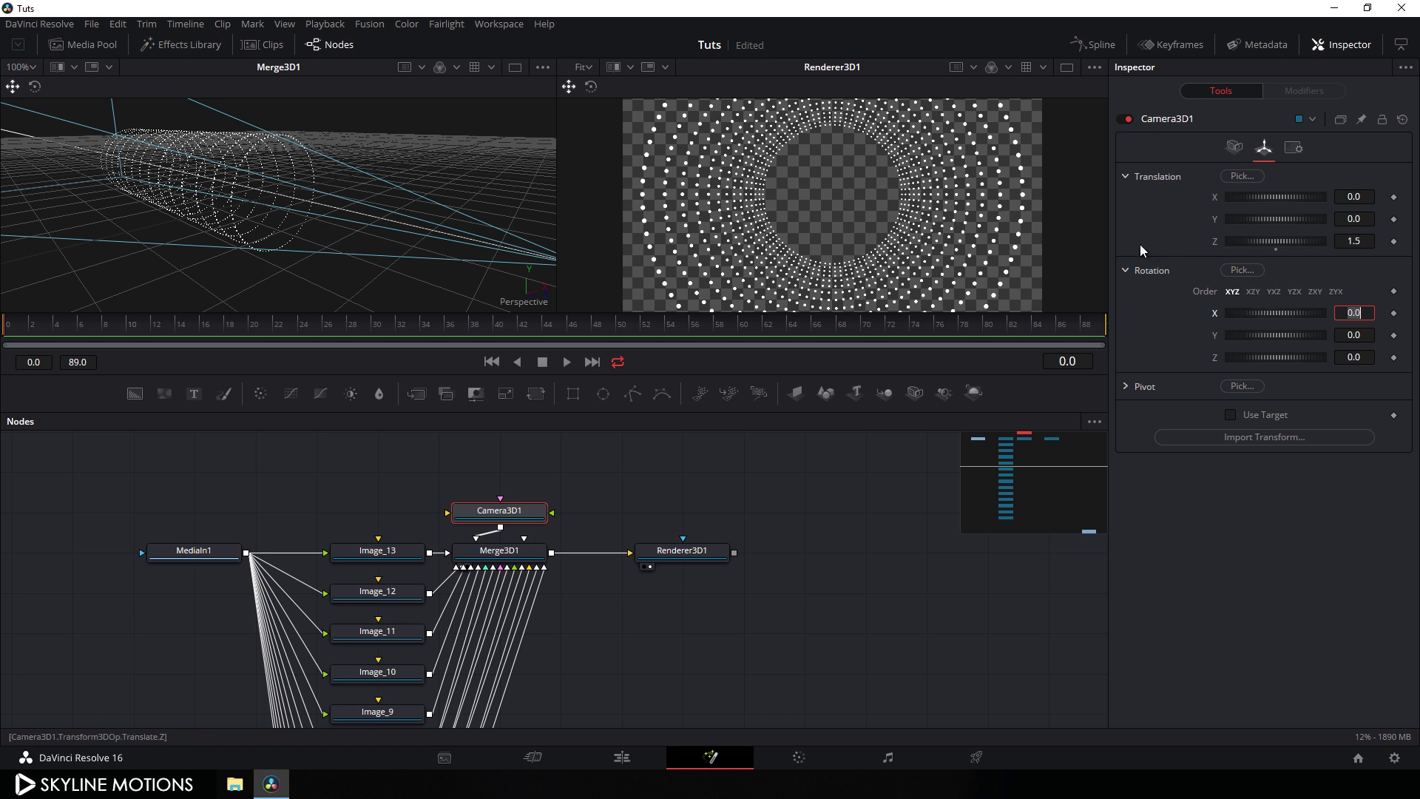
# Animate the camera's Z translation from frame 0 and set a second key with the same value at frame 89.
pyautogui.click(1216, 245)
pyautogui.rightClick(1214, 242)
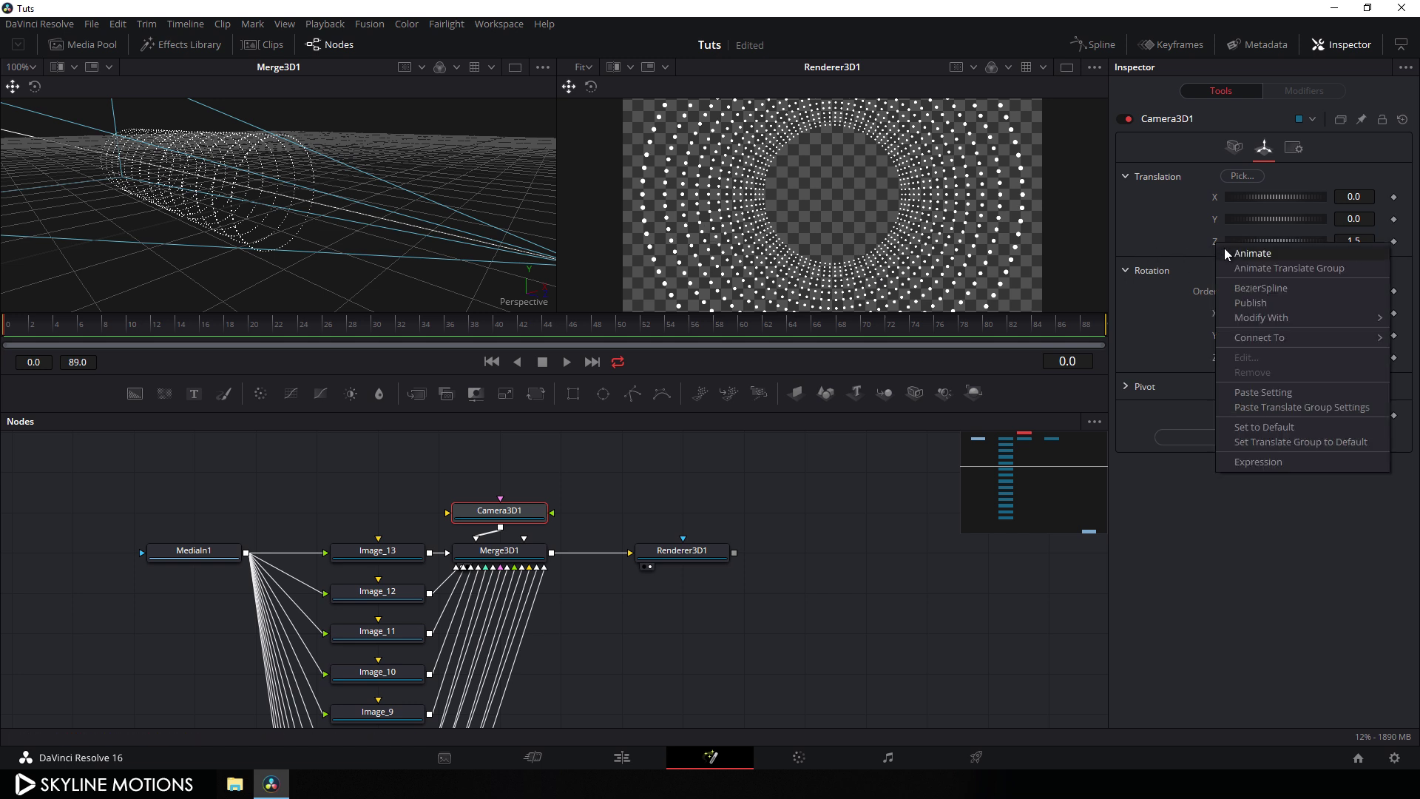
pyautogui.click(1236, 252)
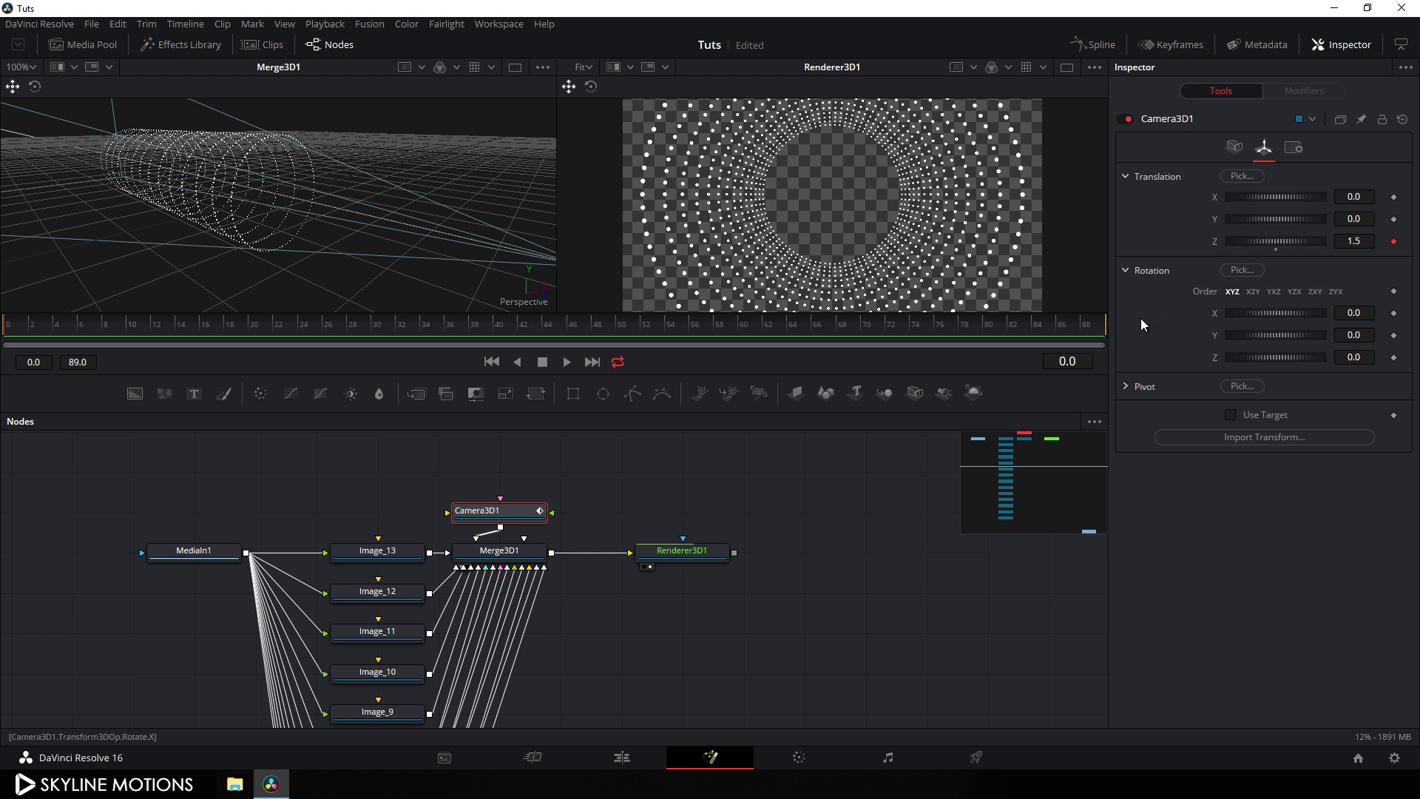
pyautogui.press('End')
pyautogui.rightClick(1214, 242)
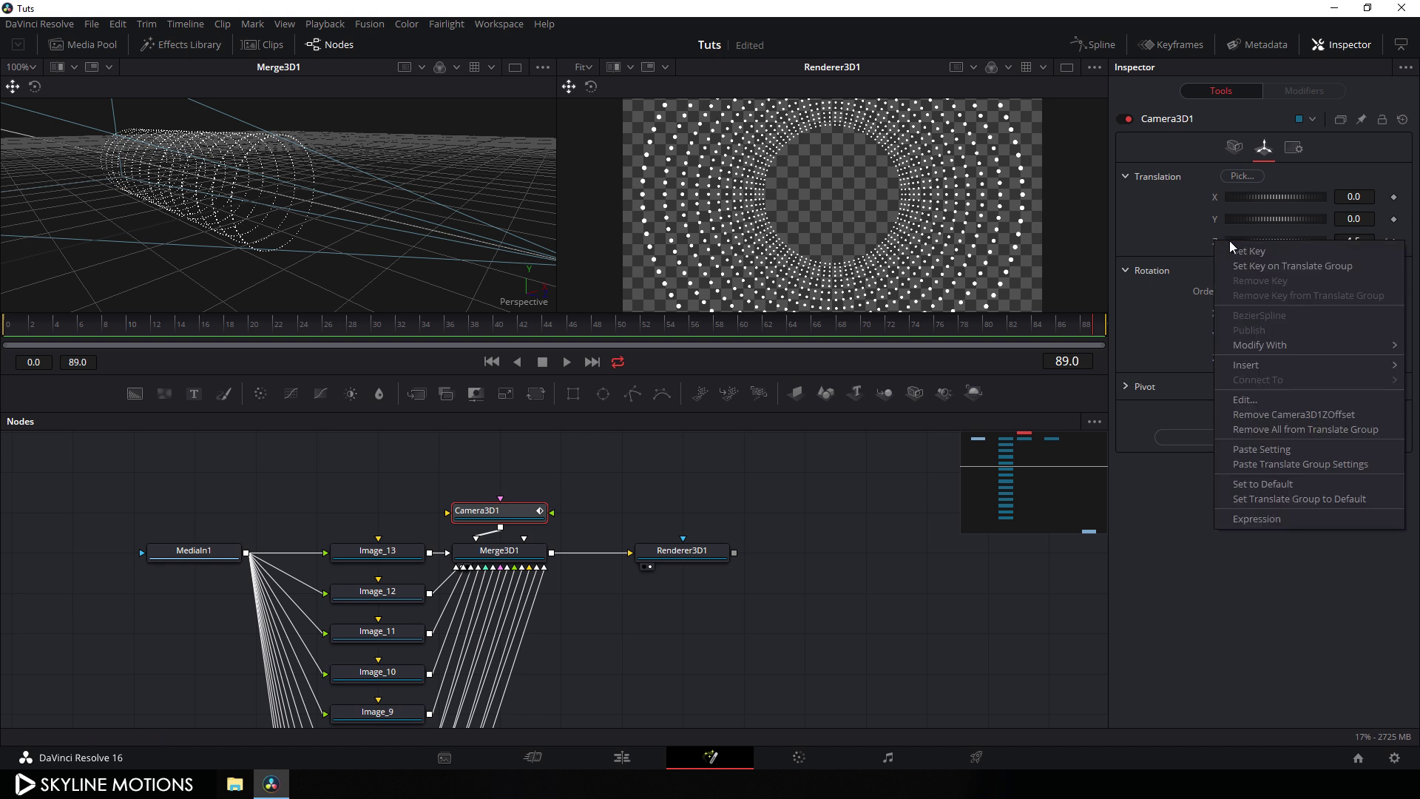
pyautogui.click(1249, 252)
# Set the camera's Z translation to -0.5 at frame 0 and scrub through the camera move.
pyautogui.moveTo(838, 330); pyautogui.dragTo(2, 361)
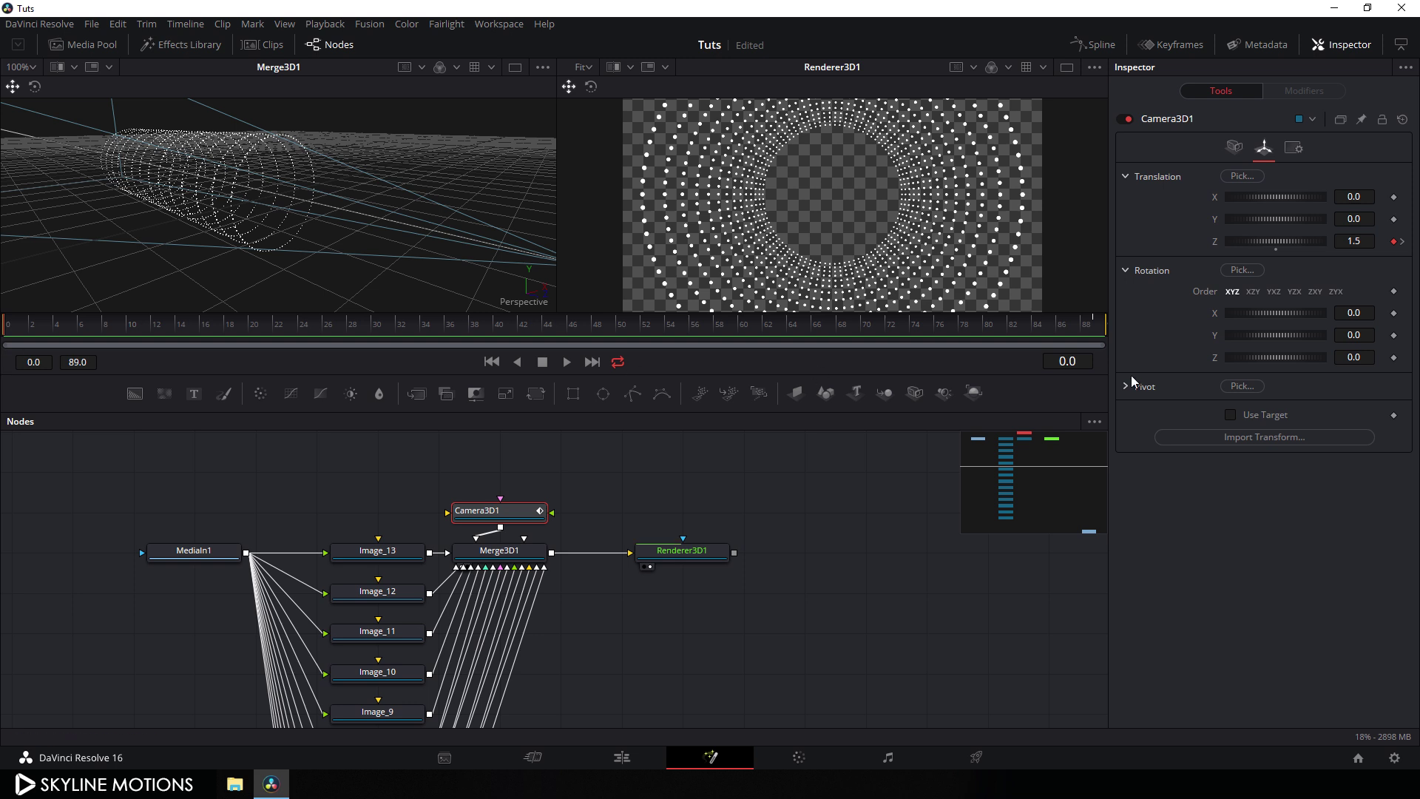
pyautogui.click(1361, 242)
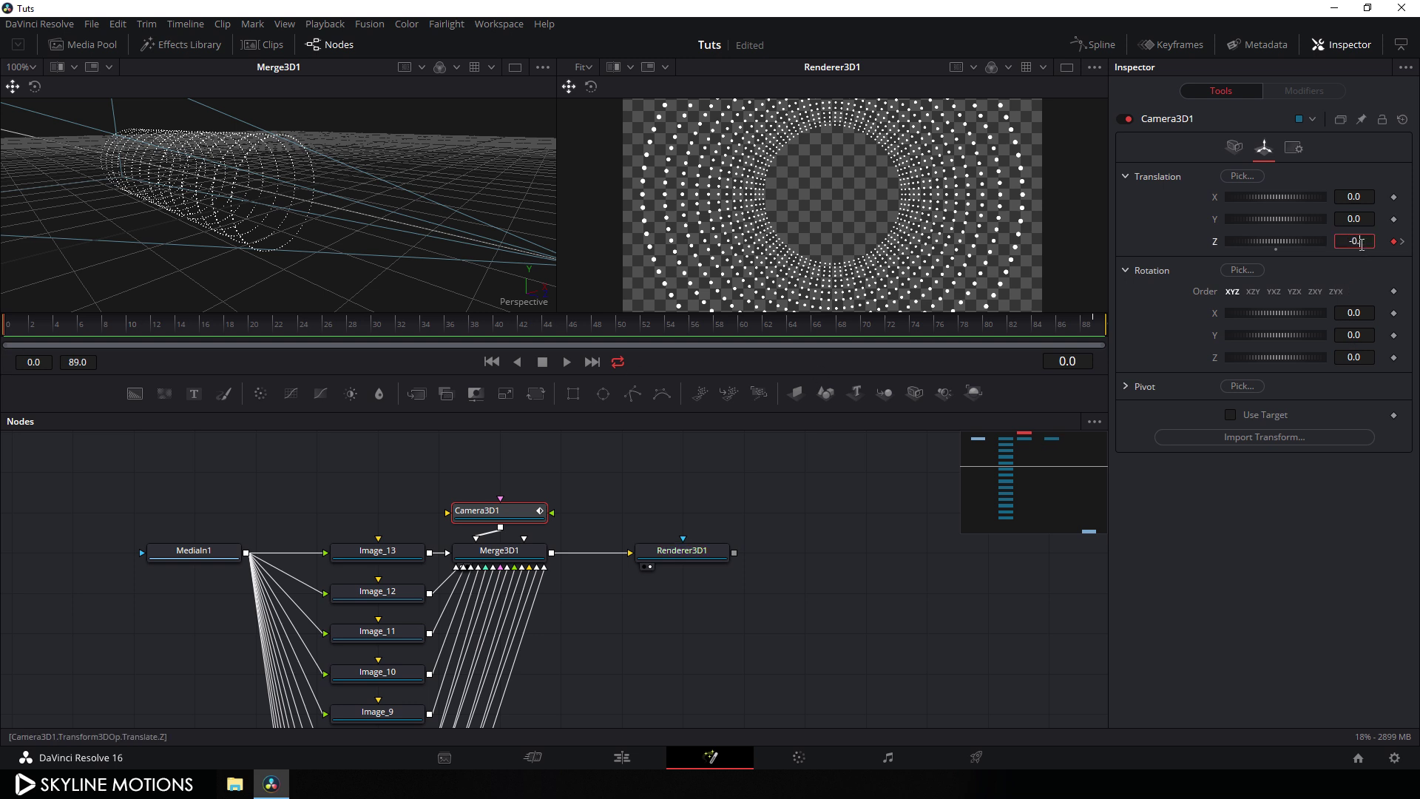
pyautogui.press('Tab')
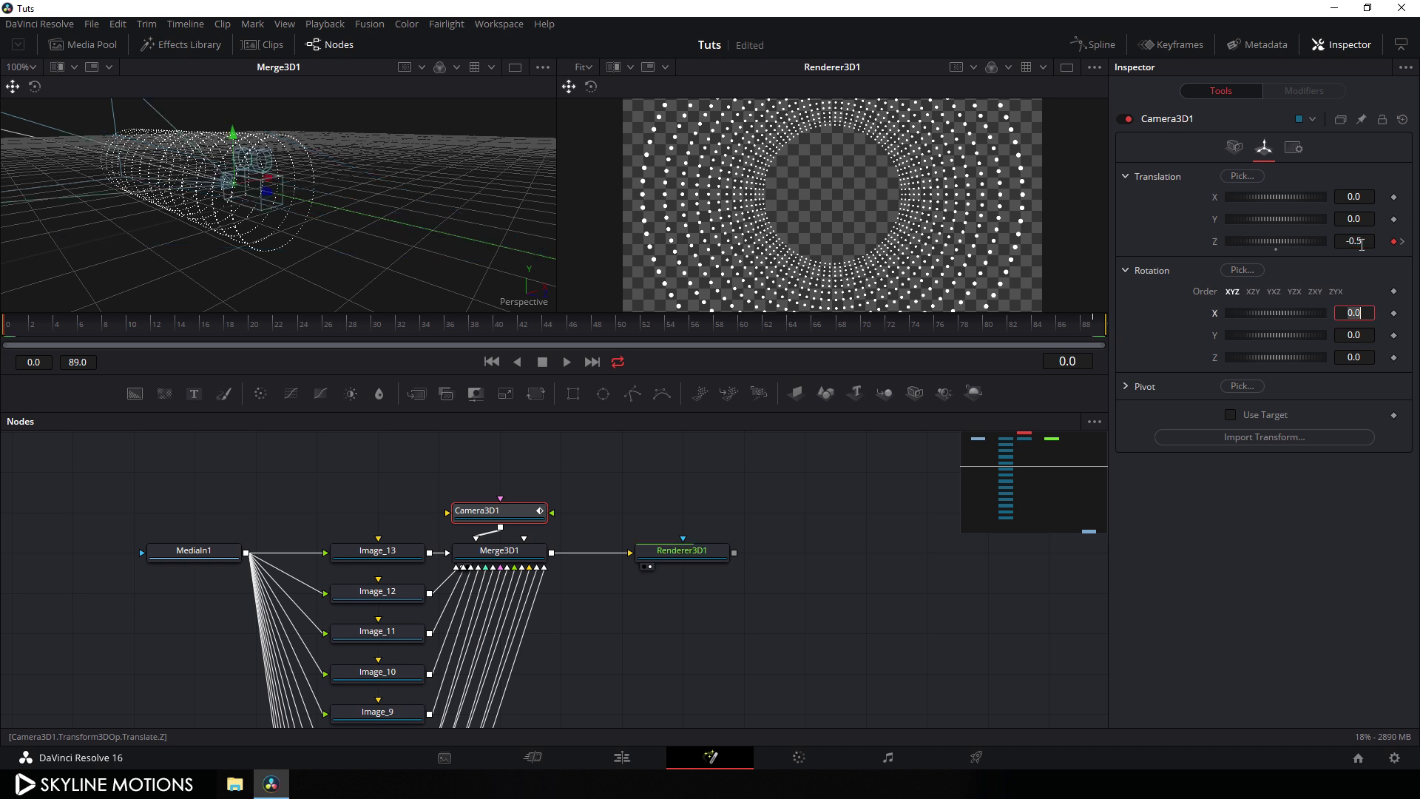
pyautogui.moveTo(174, 336); pyautogui.dragTo(539, 329)
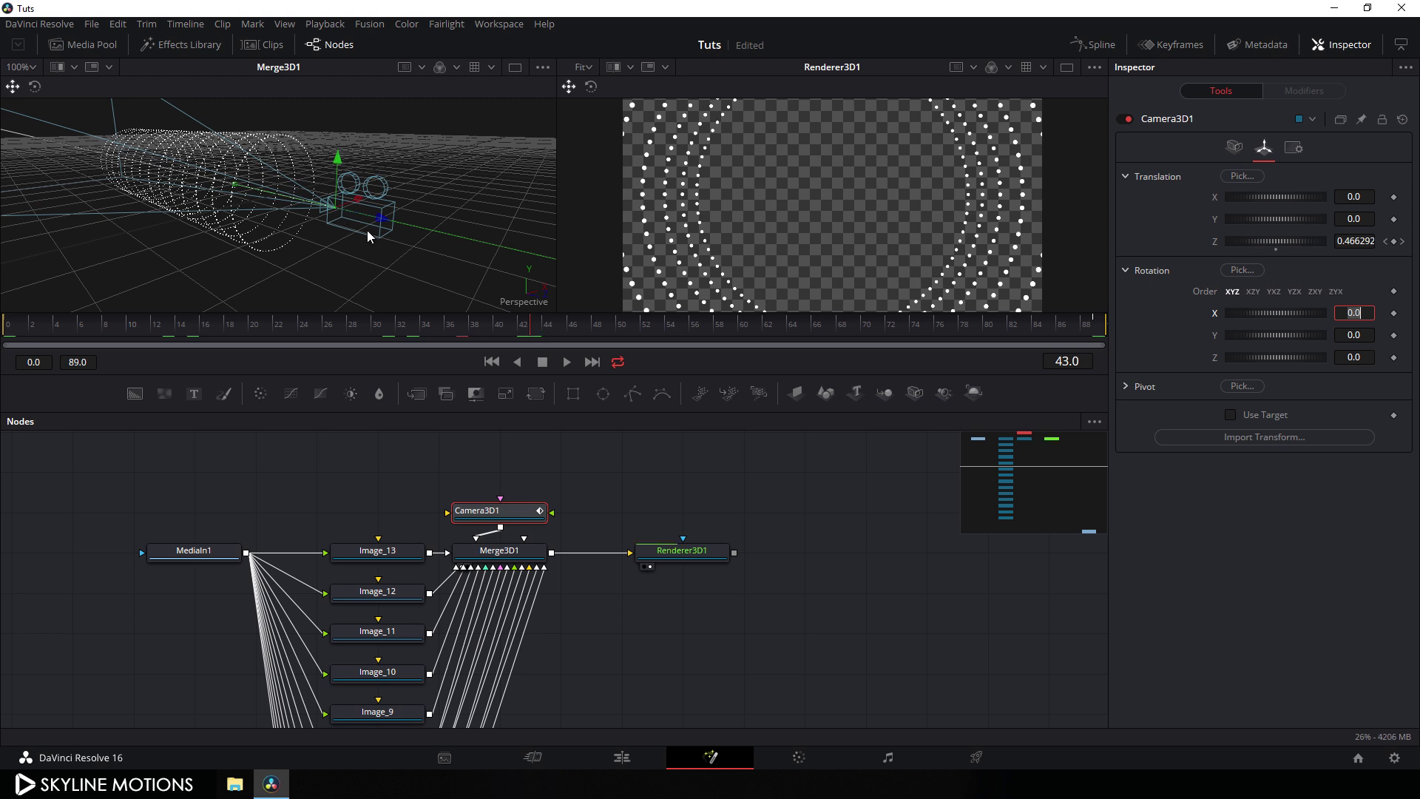
pyautogui.moveTo(366, 227); pyautogui.dragTo(402, 207)
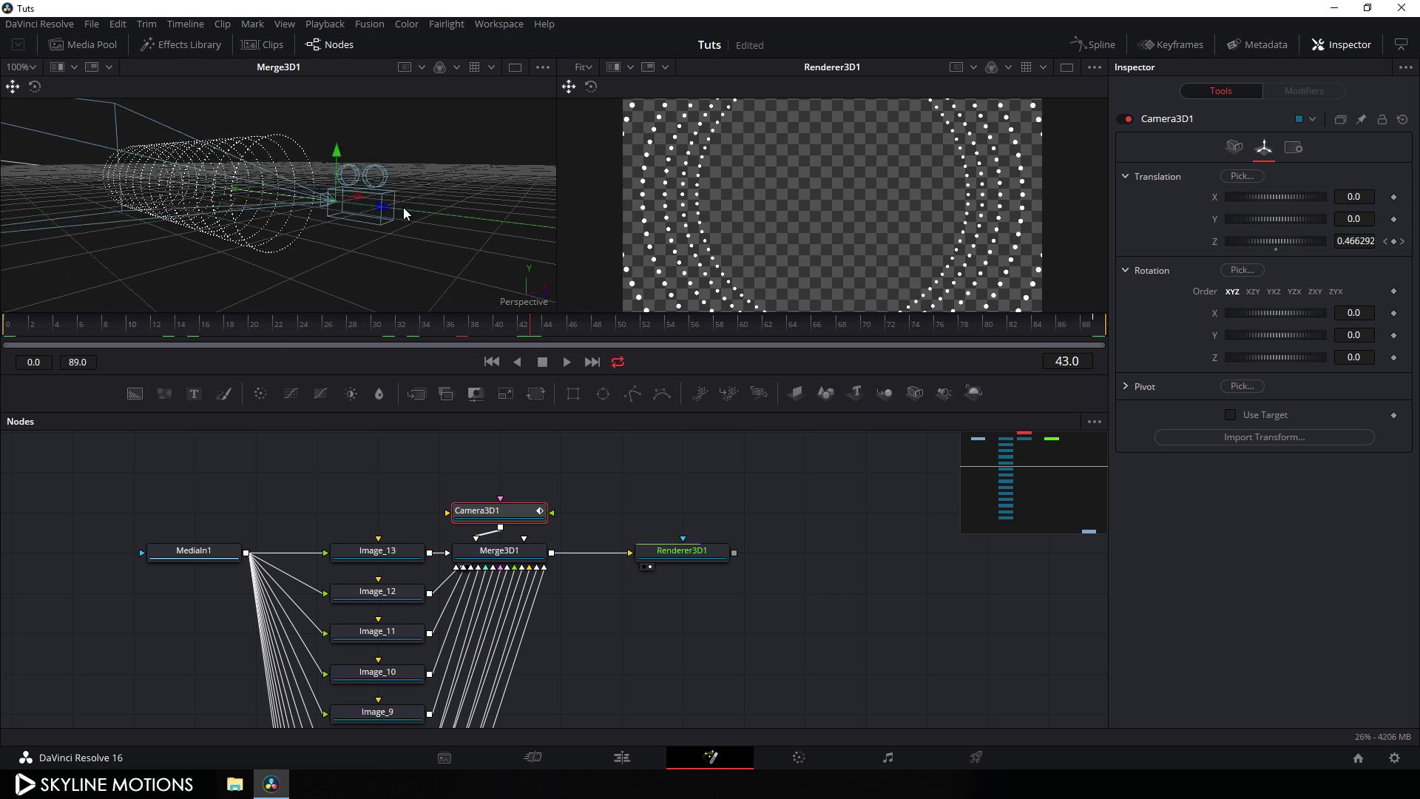
# Display the camera's Z Offset curve in the spline editor, fit it to the view, and smooth its two keyframes.
pyautogui.click(1102, 45)
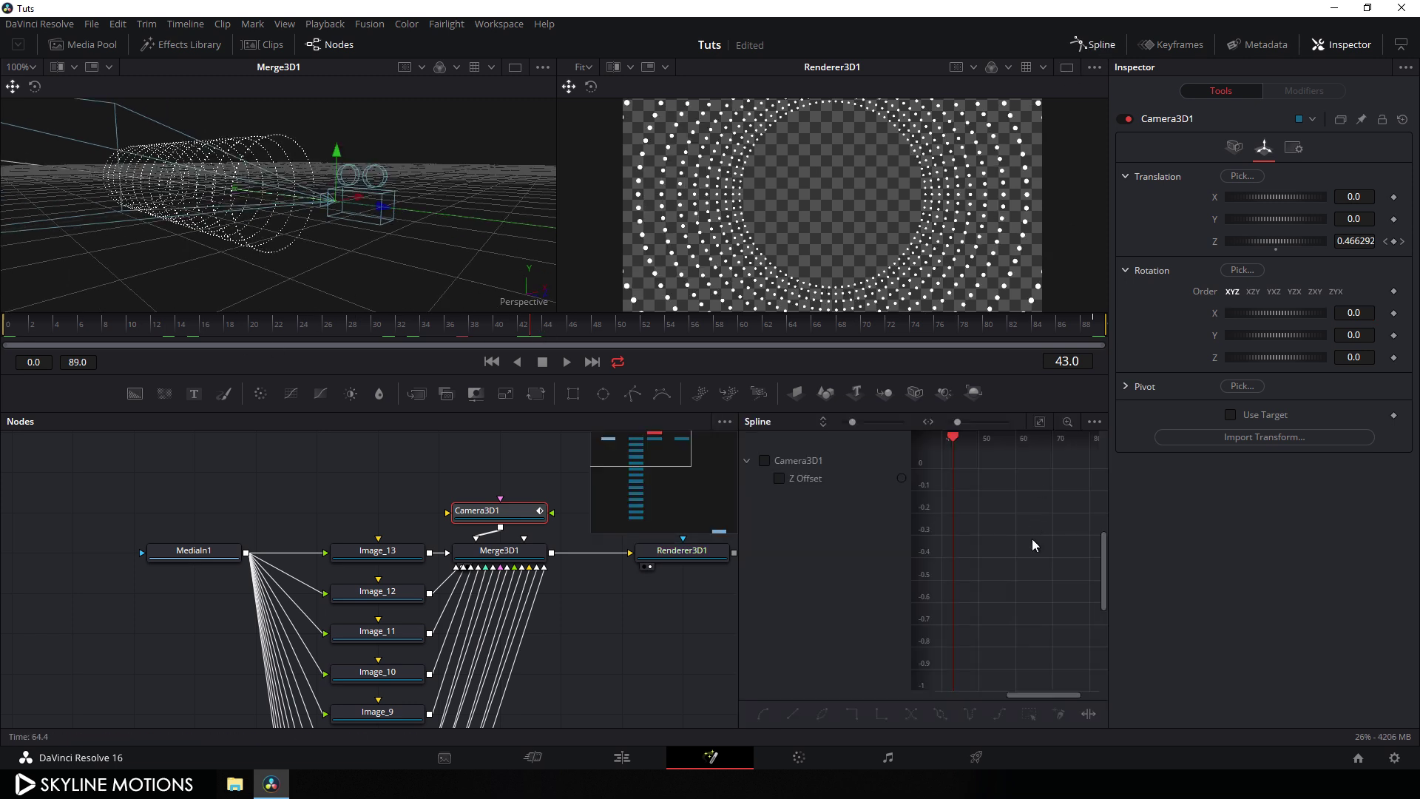
pyautogui.press('F4')
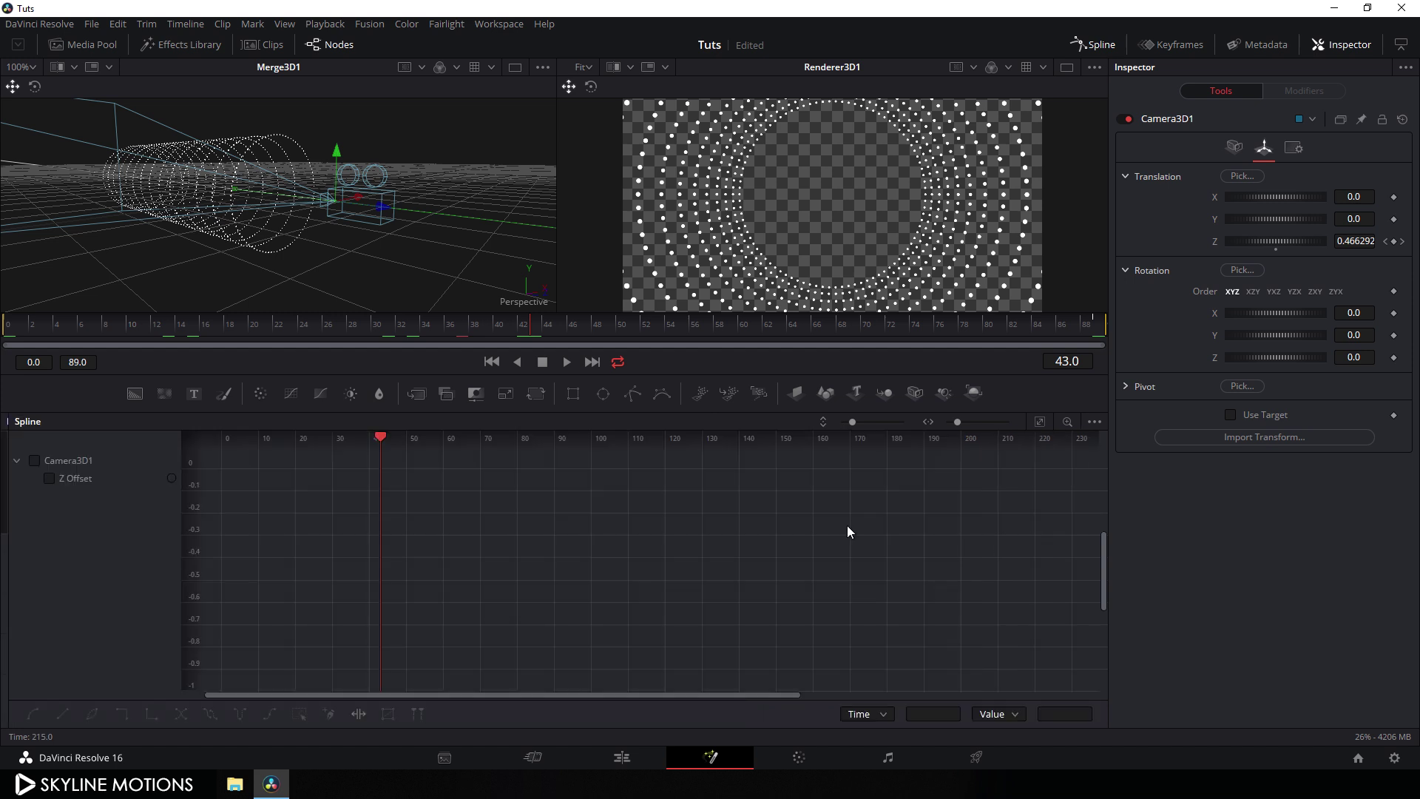
pyautogui.click(35, 460)
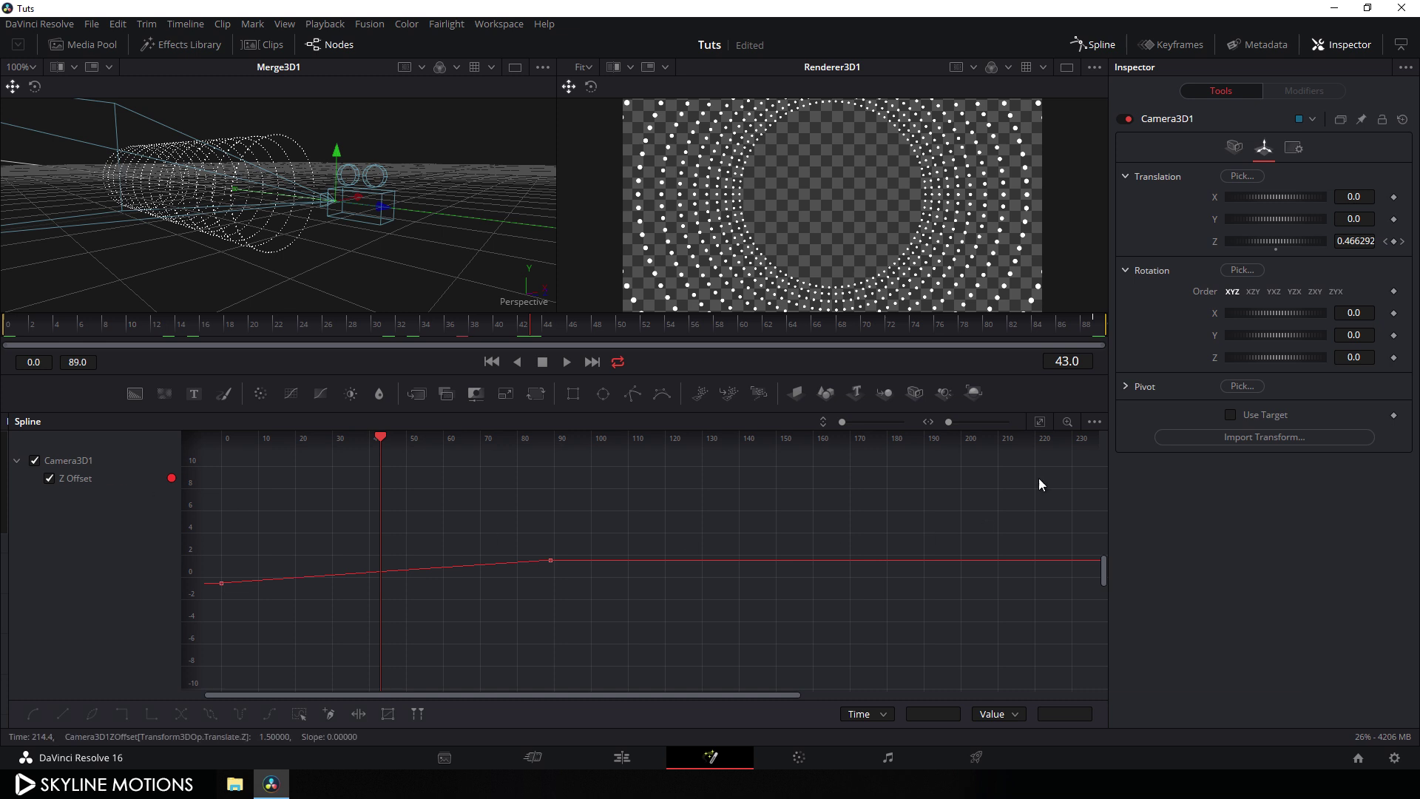
pyautogui.click(1040, 420)
pyautogui.moveTo(1040, 460); pyautogui.dragTo(264, 682)
pyautogui.hotkey('shift', 's')
# Stretch the end key's handle back to frame 0, shorten the start key's handle to about frame 10, and preview the move.
pyautogui.moveTo(639, 440); pyautogui.dragTo(278, 469)
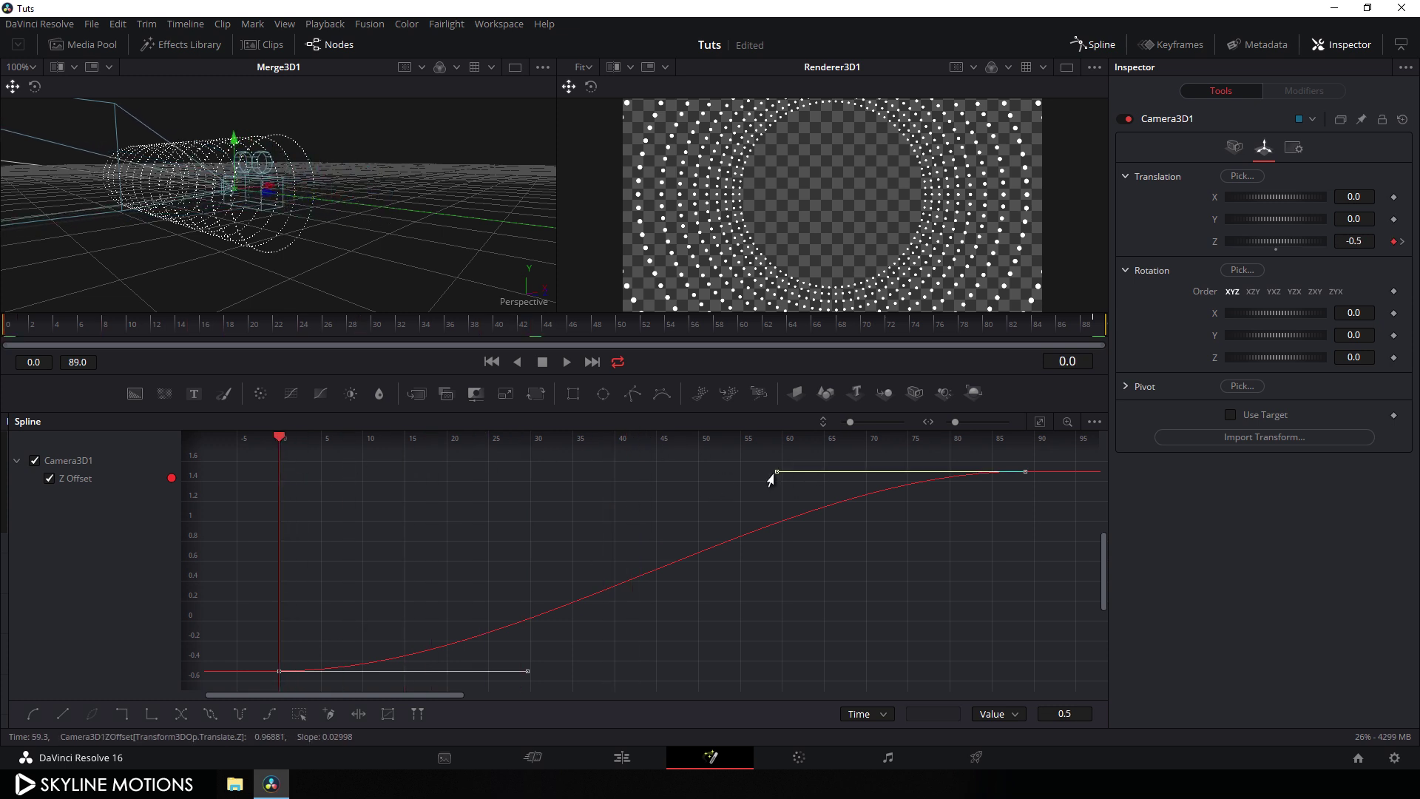
pyautogui.moveTo(776, 474); pyautogui.dragTo(278, 480)
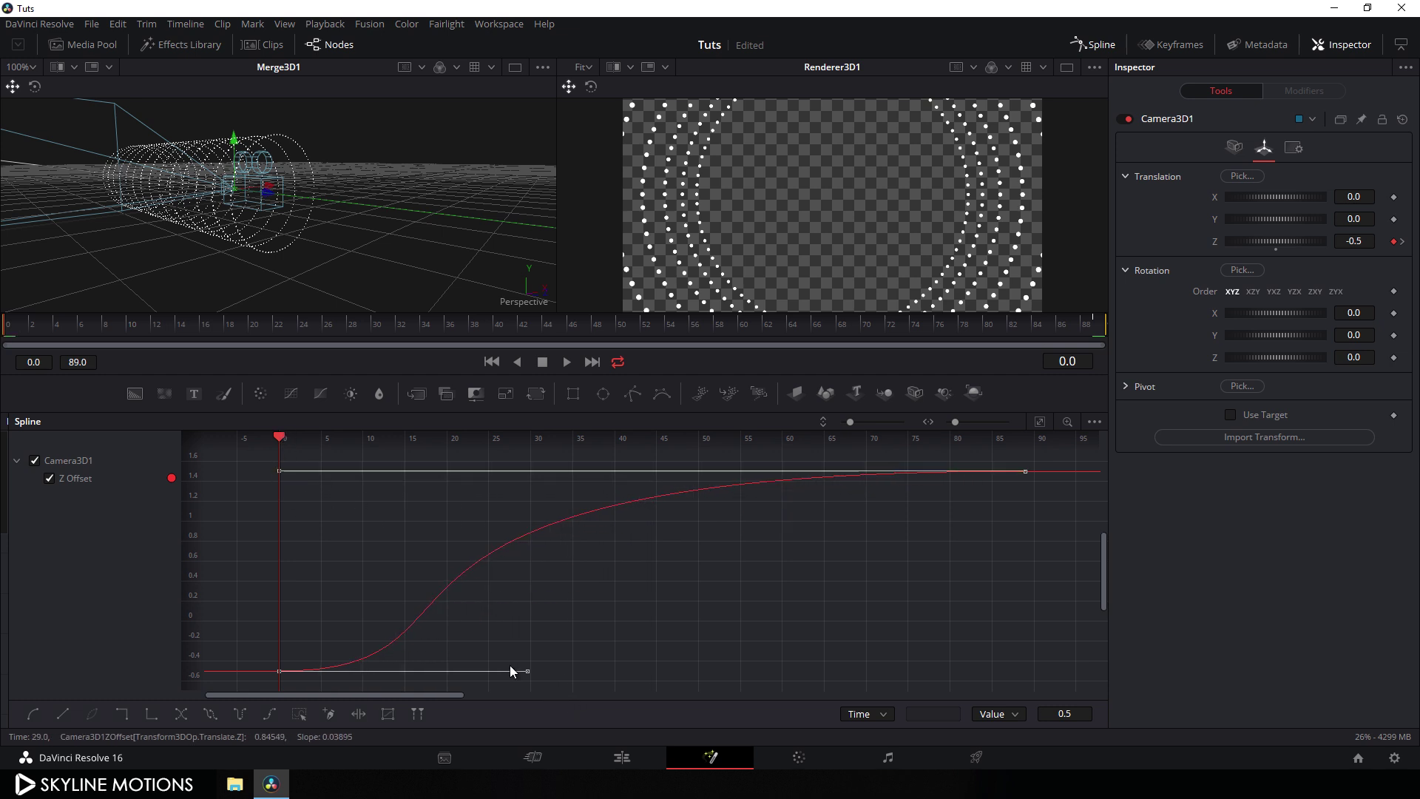
pyautogui.moveTo(521, 670); pyautogui.dragTo(356, 676)
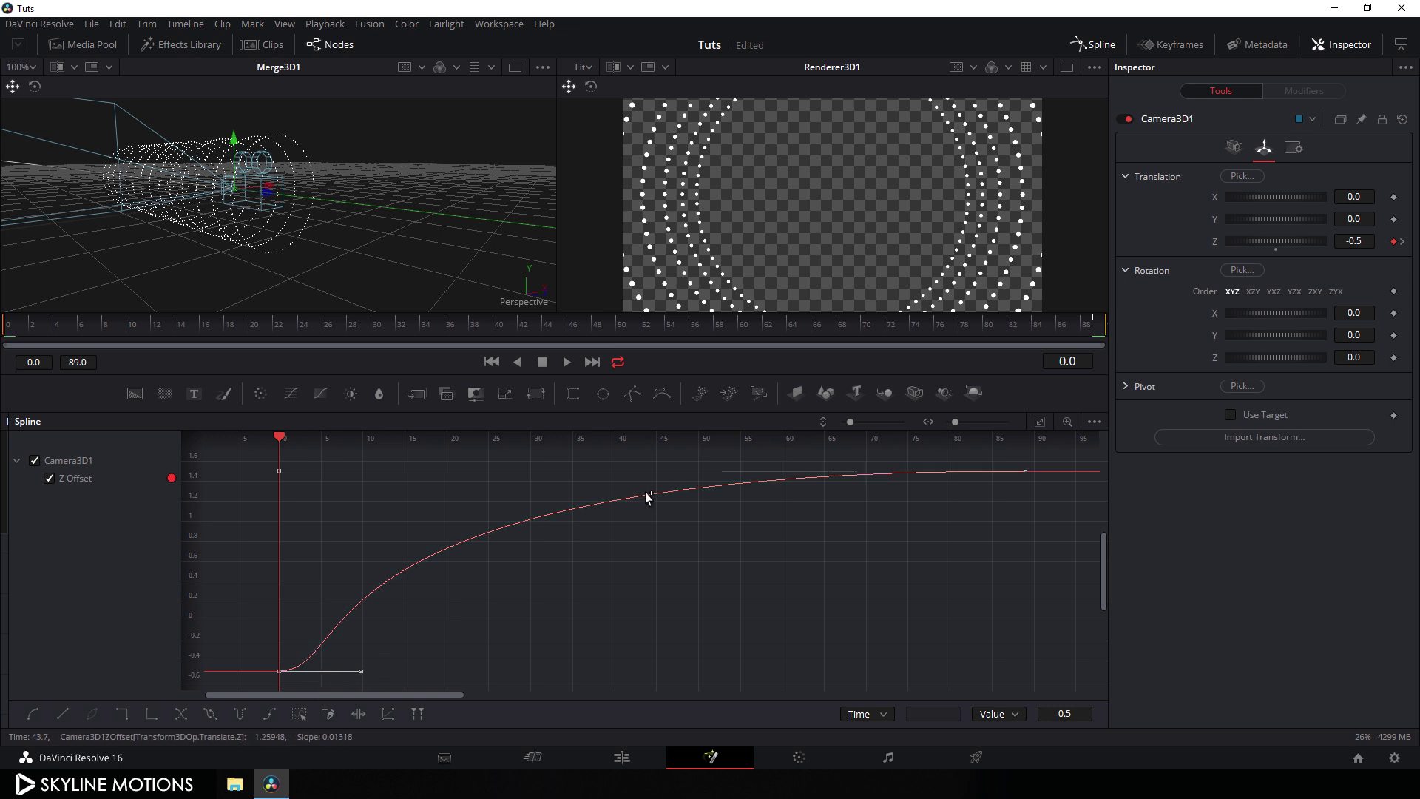
pyautogui.click(1097, 46)
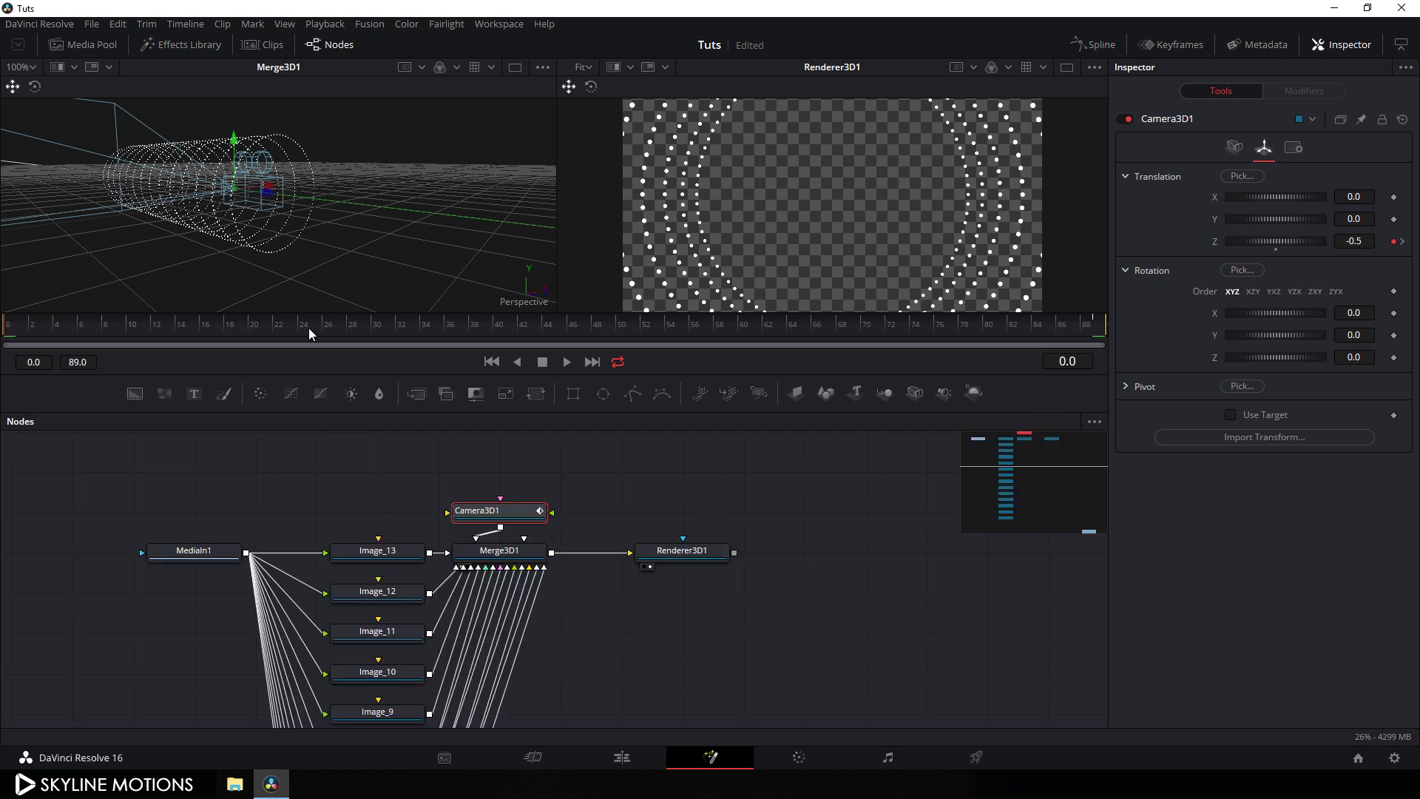
pyautogui.moveTo(156, 329); pyautogui.dragTo(264, 312)
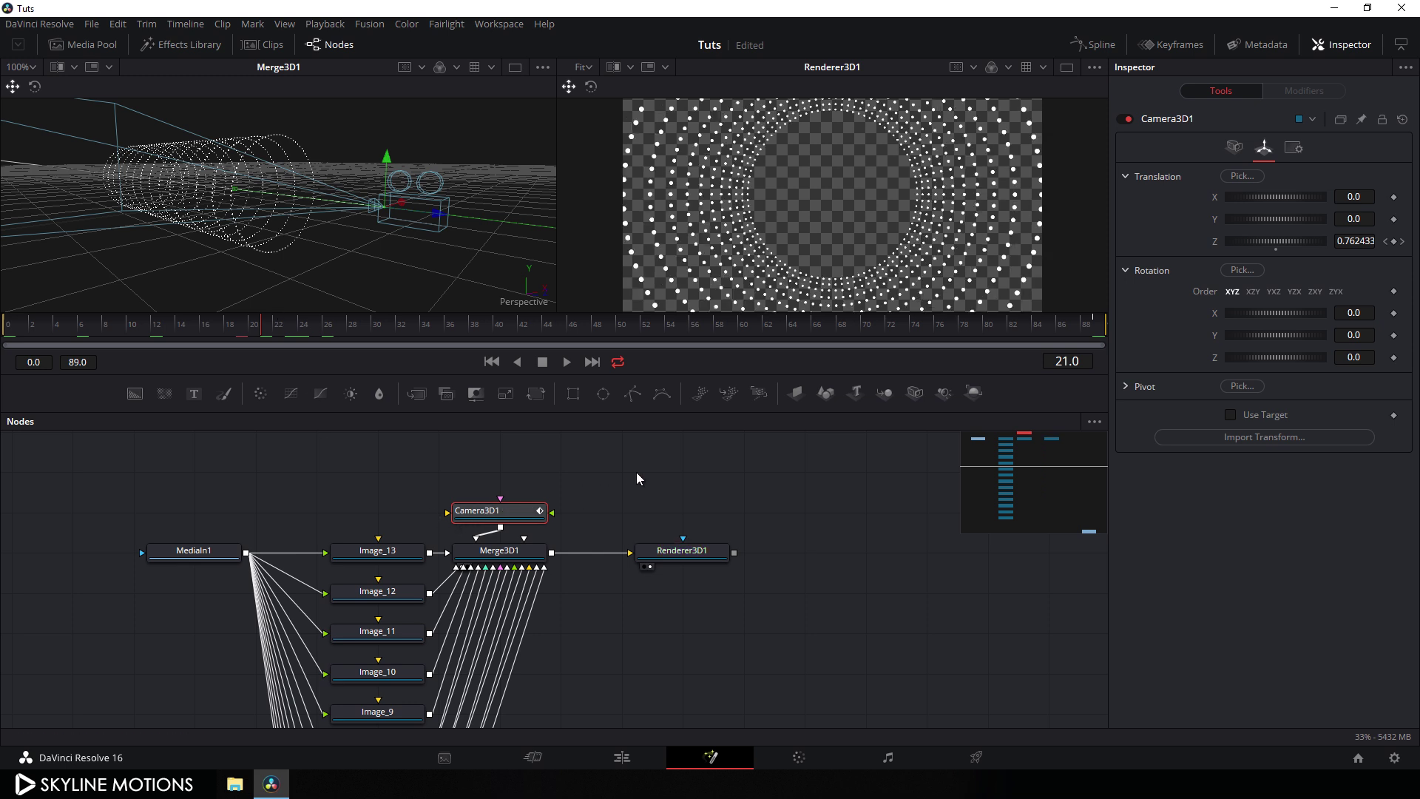
# Add a Text3D node above Image_13 and connect it to Merge3D1.
pyautogui.moveTo(637, 475); pyautogui.dragTo(631, 513)
pyautogui.click(621, 515)
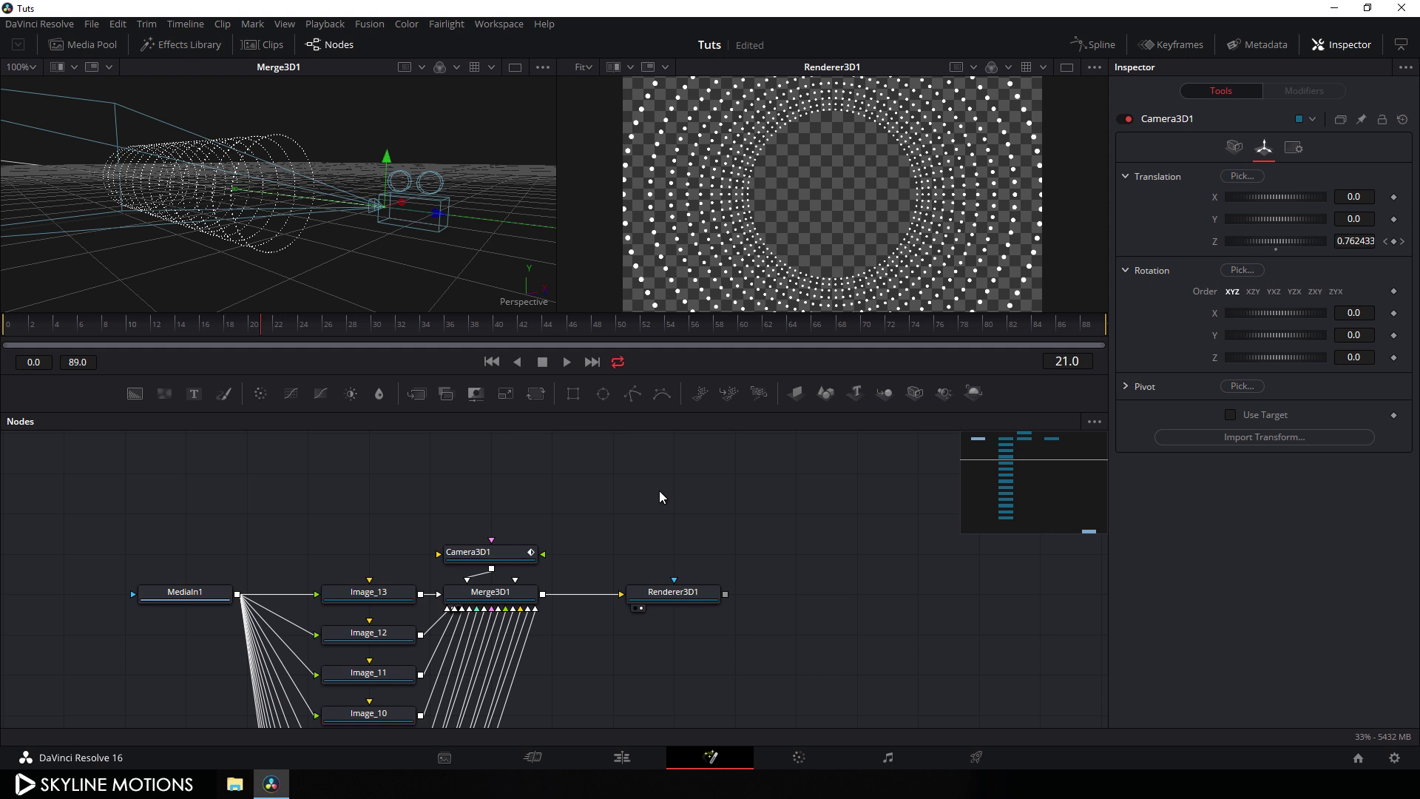
pyautogui.moveTo(856, 394); pyautogui.dragTo(482, 596)
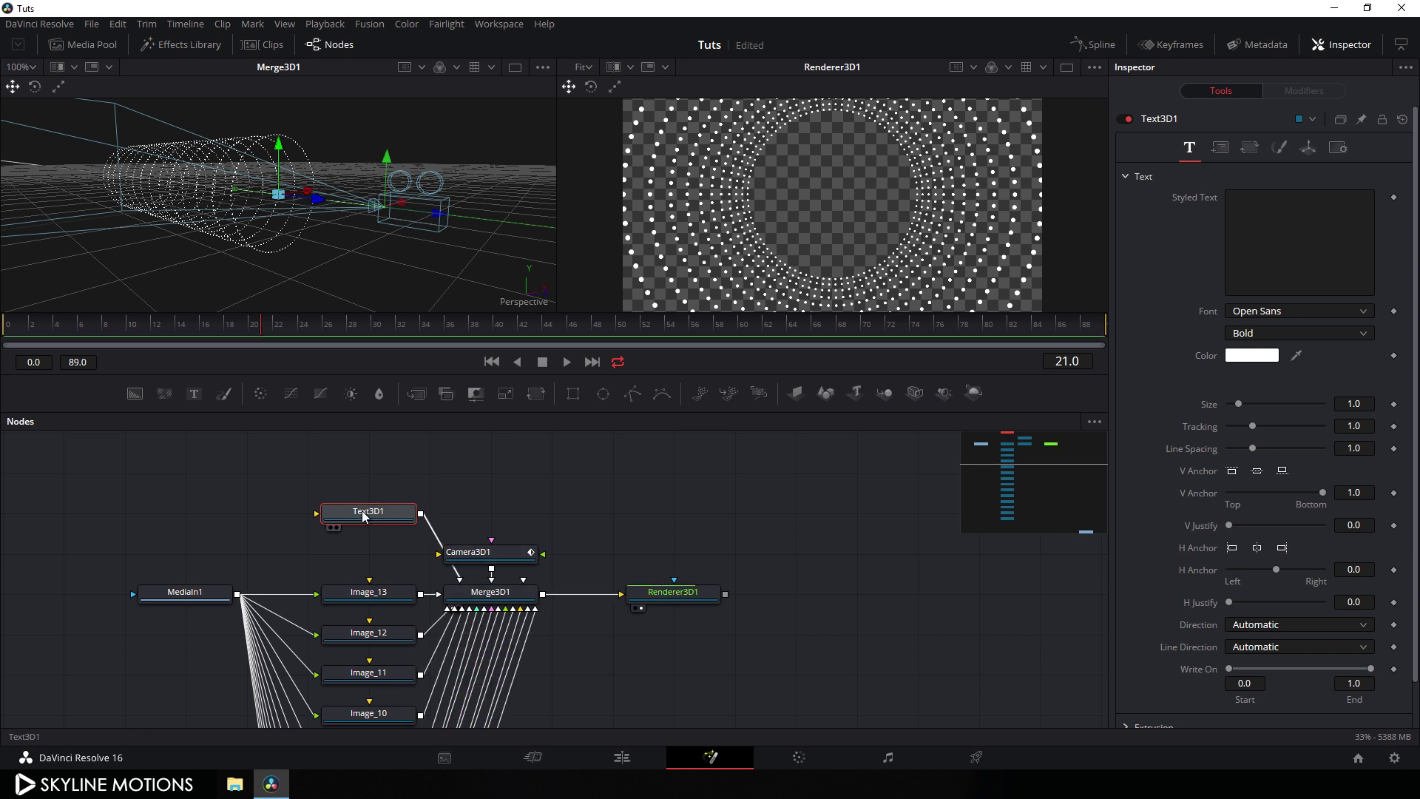
# Enter the greeting "Merry Christmas" on two lines as the styled text of Text3D1.
pyautogui.click(1244, 224)
pyautogui.write('M')
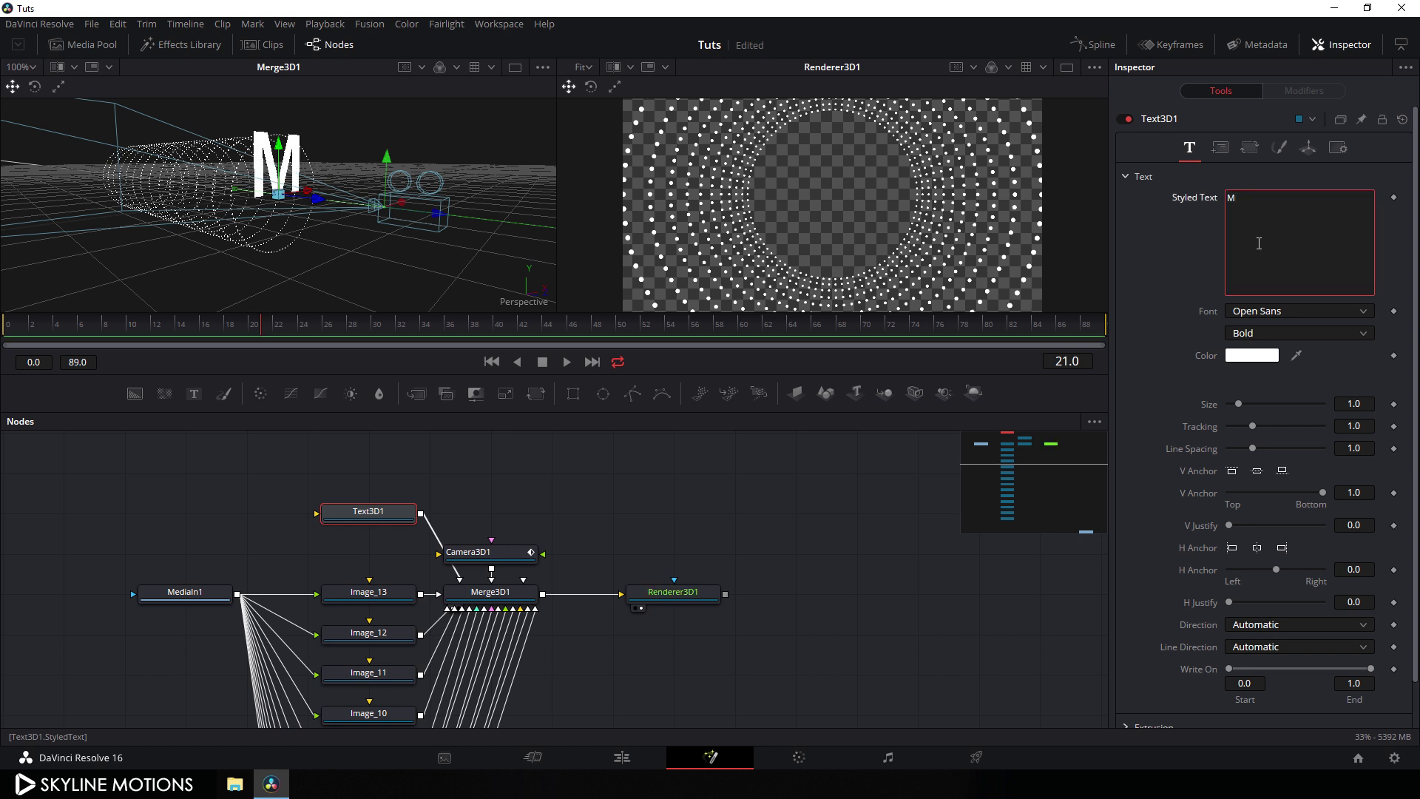
pyautogui.write('erry')
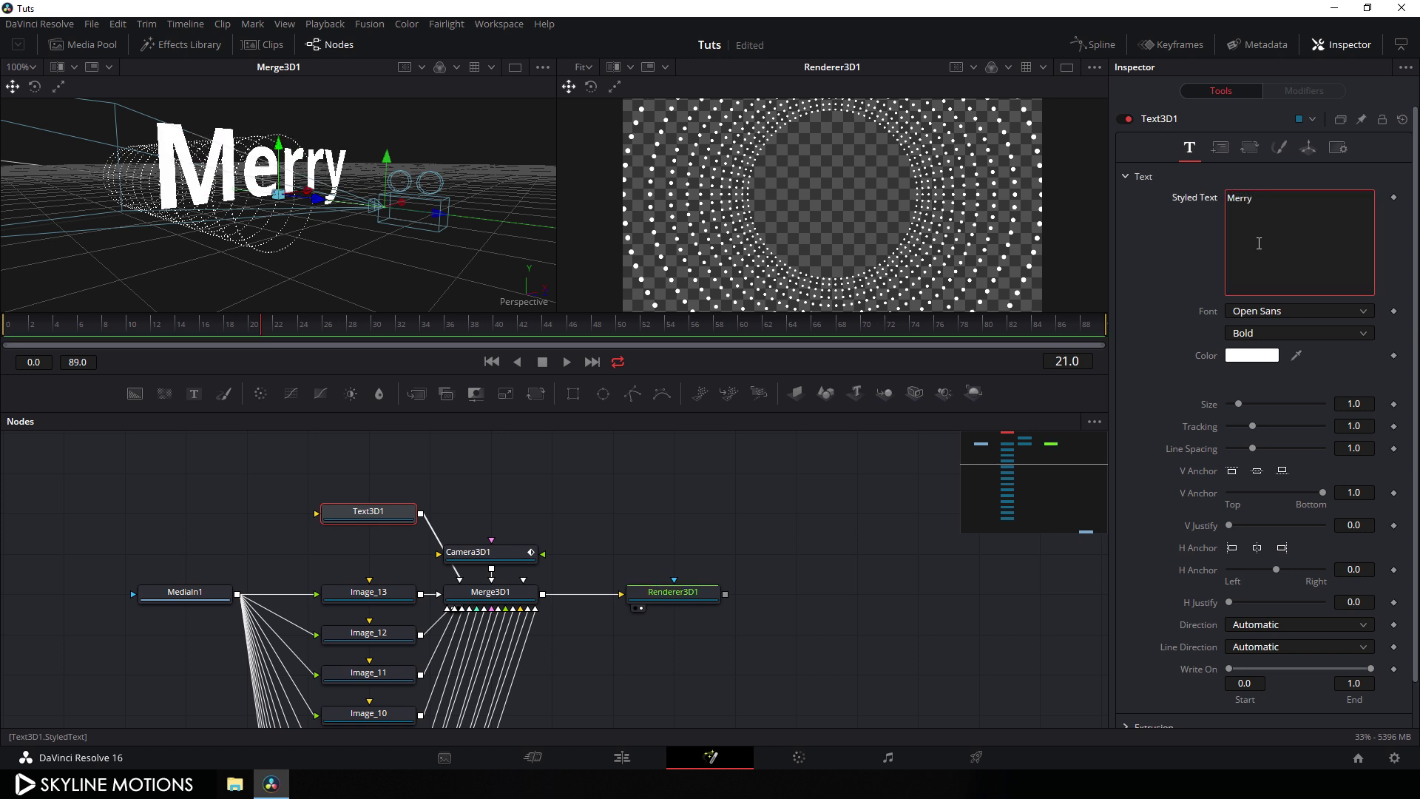
pyautogui.press('Return')
pyautogui.write('Ch')
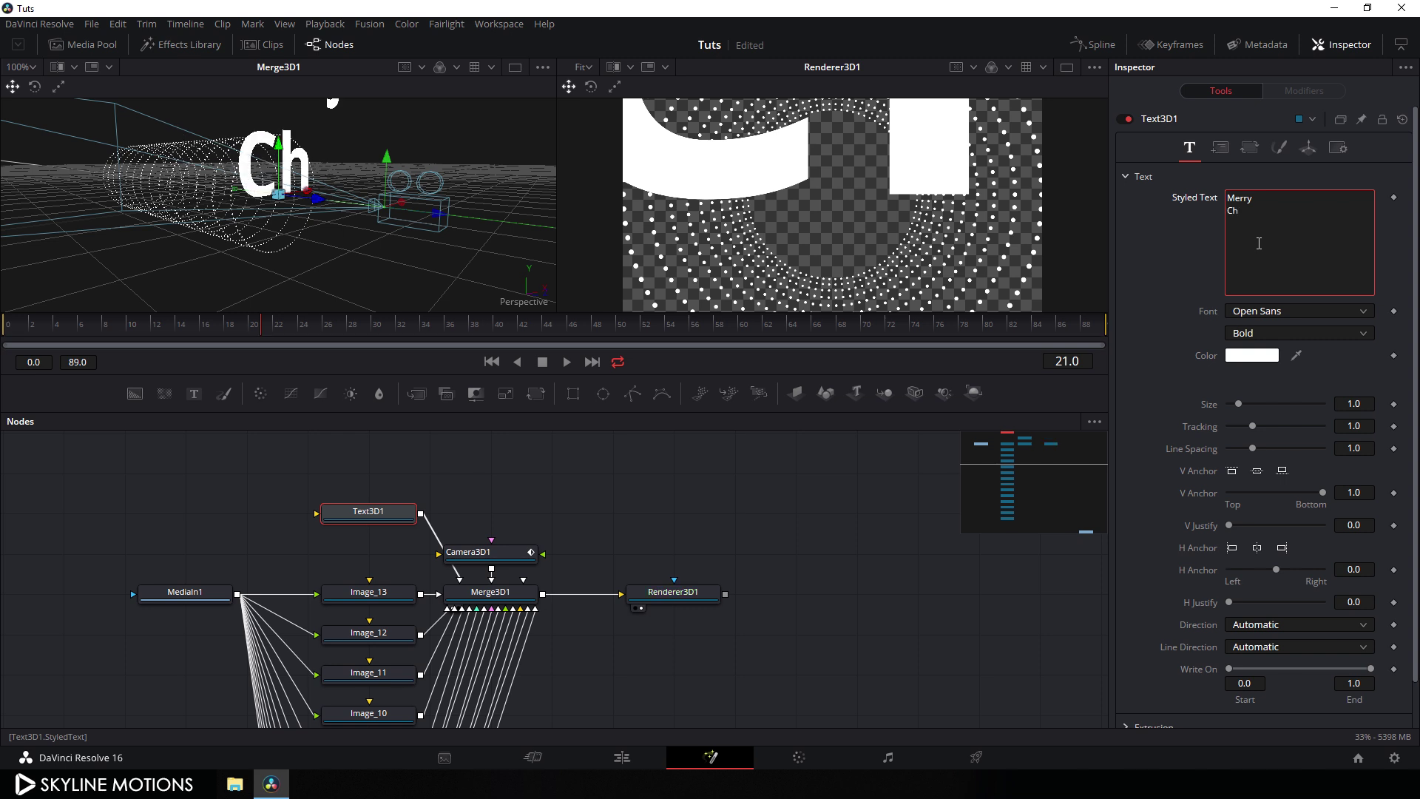
pyautogui.write('ristmas')
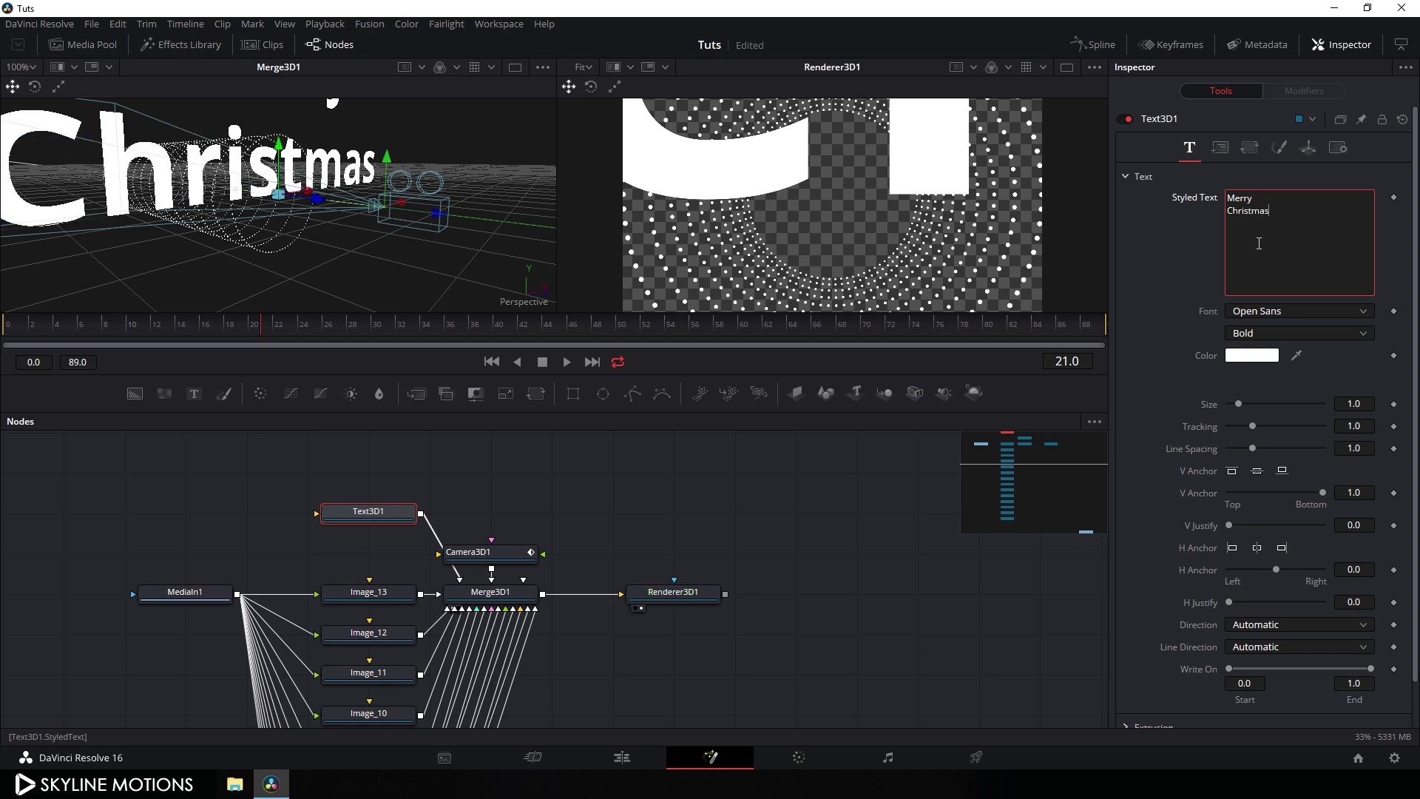
# Change the greeting's font to Prestige Signature Script Demo.
pyautogui.click(1278, 313)
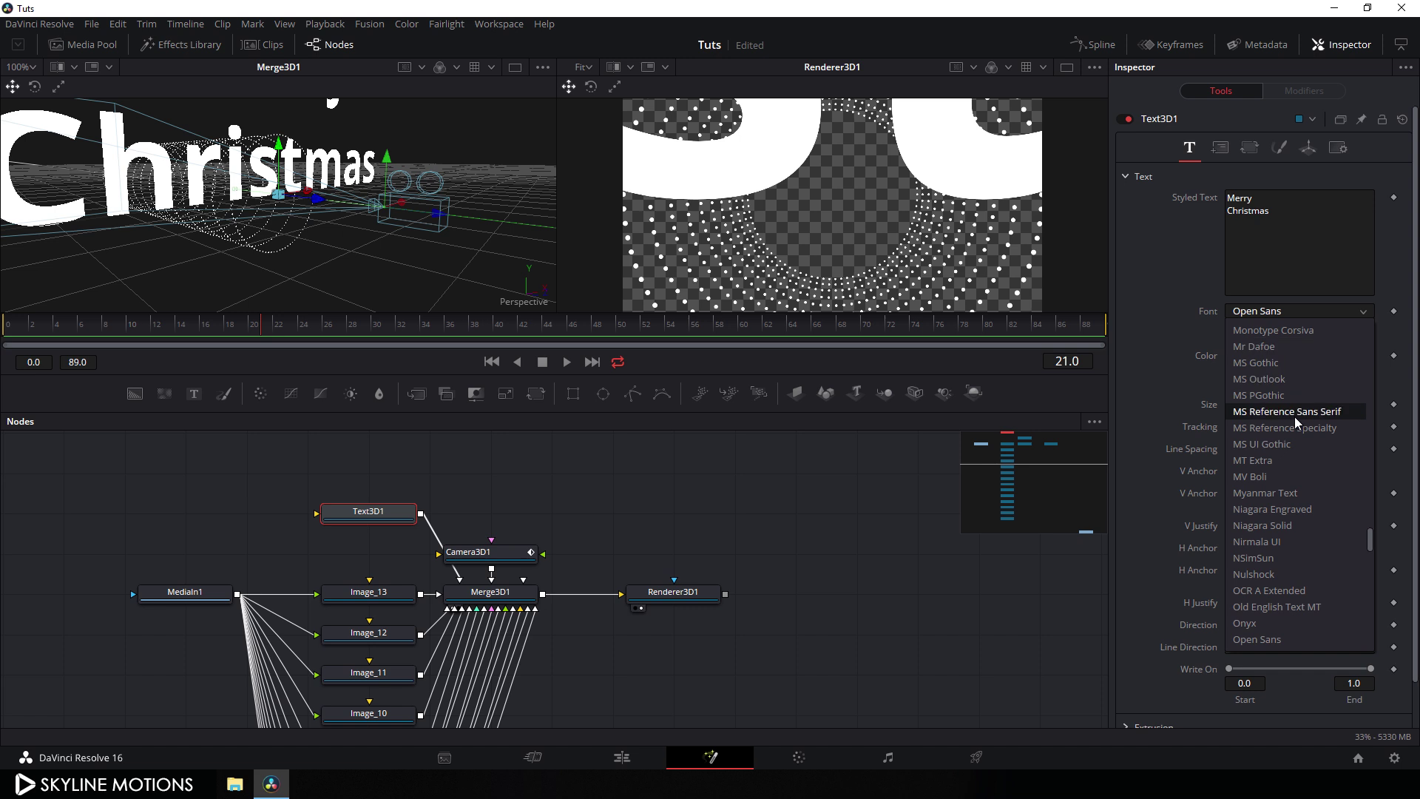
pyautogui.scroll(-5, 1295, 444)
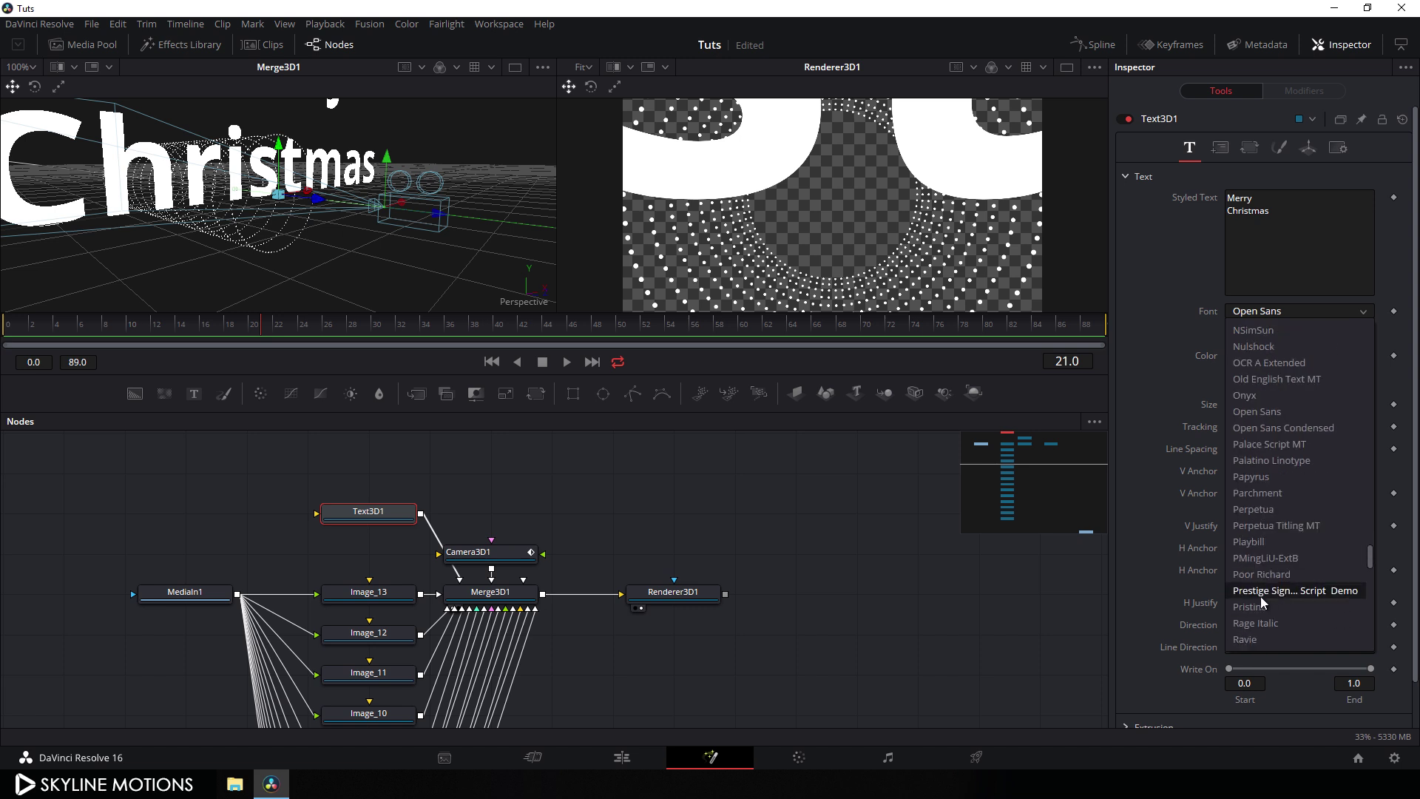
pyautogui.click(1317, 593)
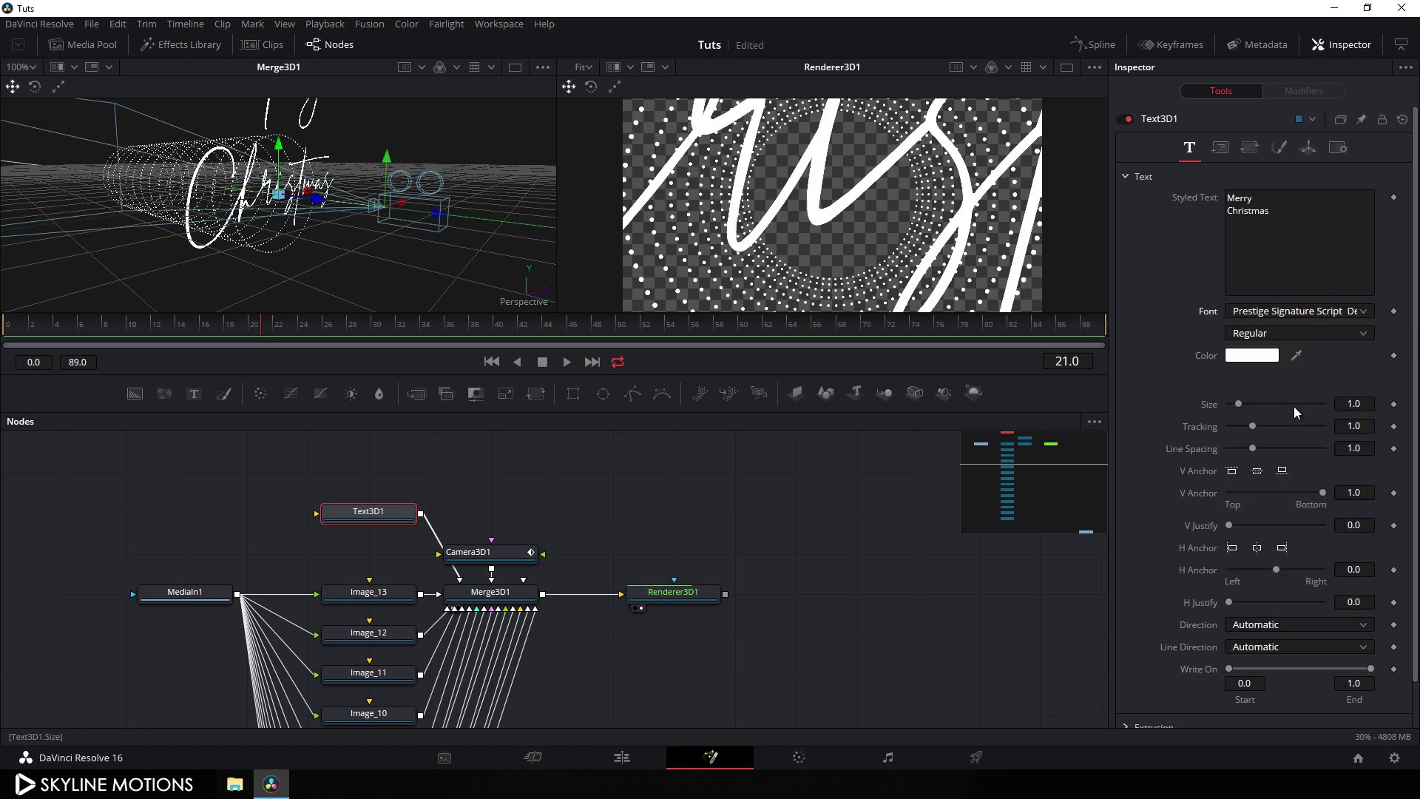
# Set the greeting text's size to 0.5 and its line spacing to 0.7.
pyautogui.click(1354, 405)
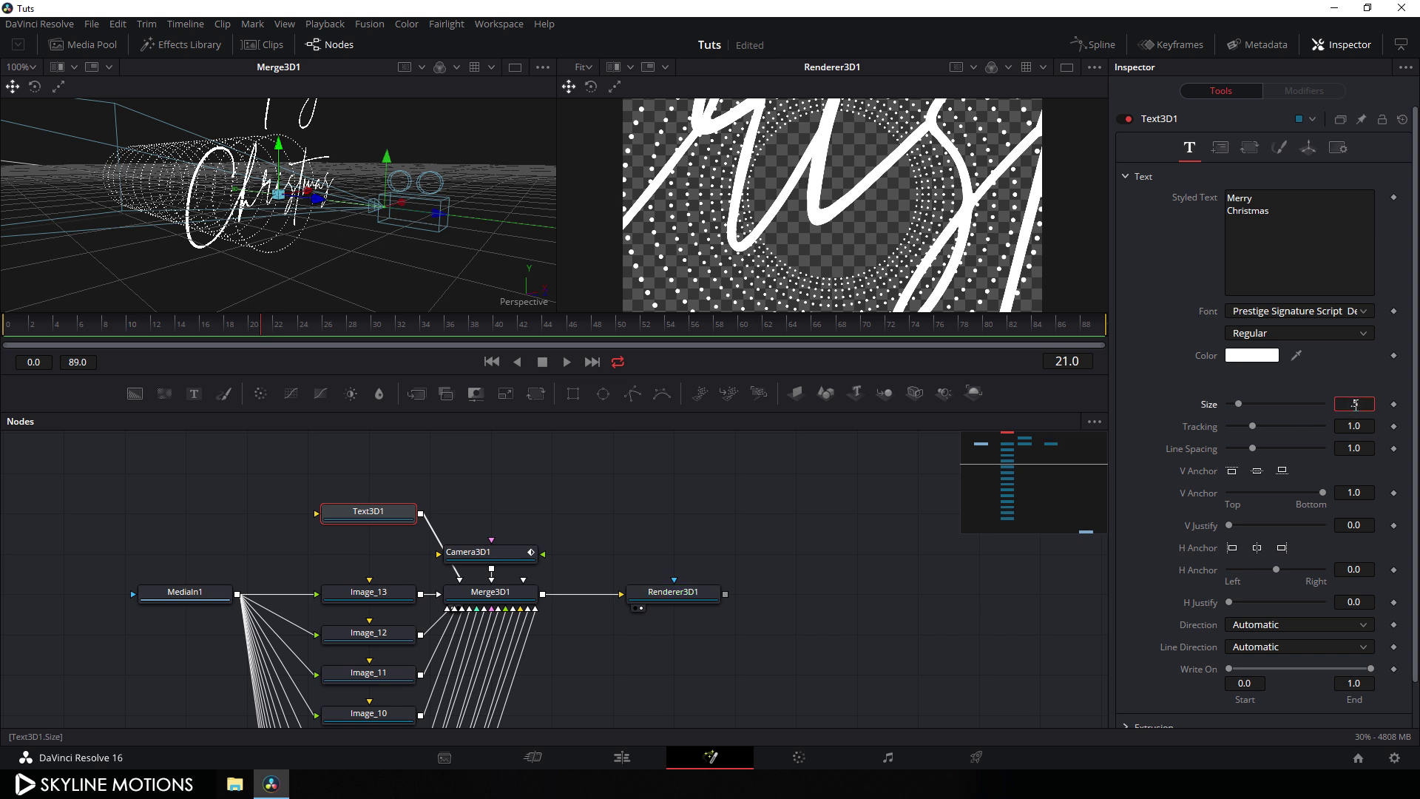
pyautogui.press('Tab')
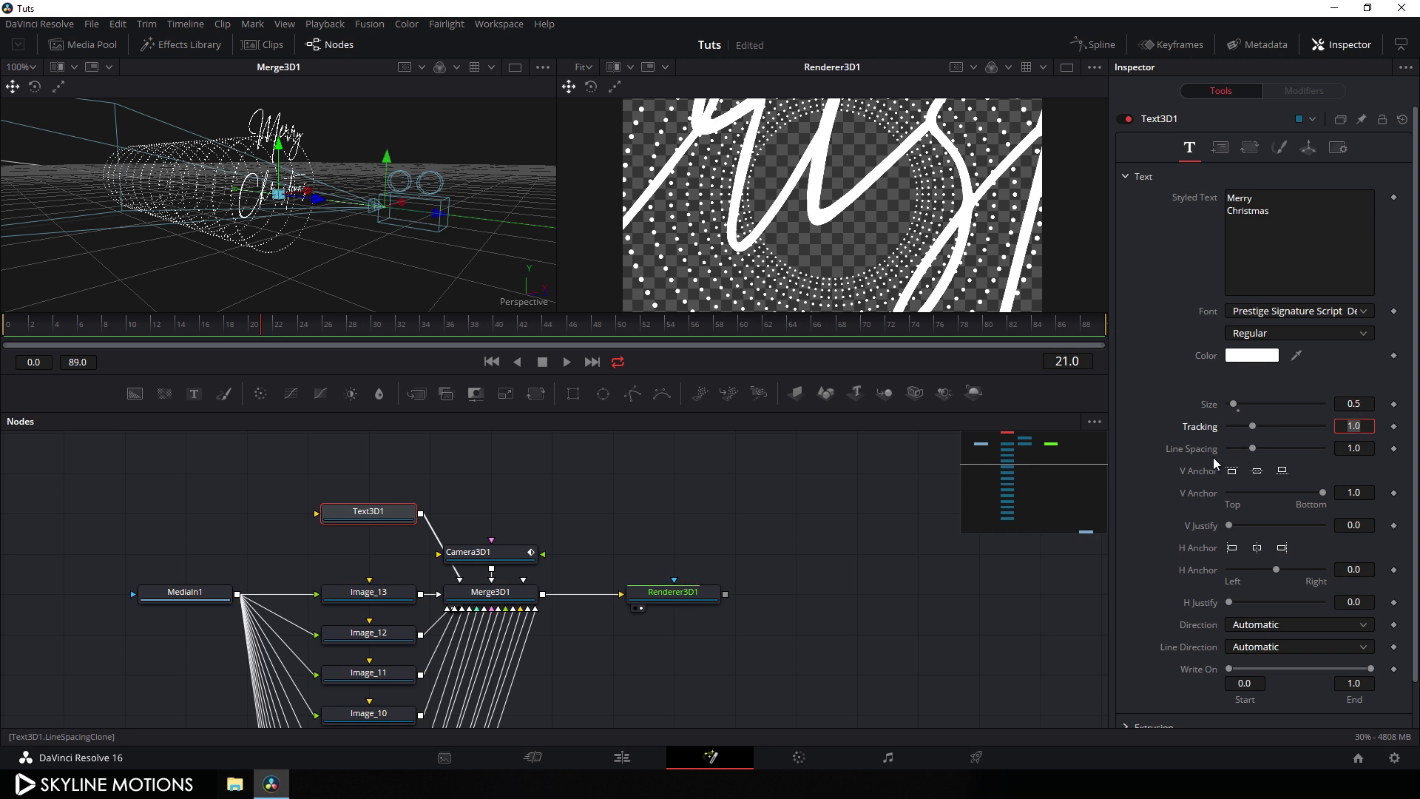
pyautogui.click(1353, 448)
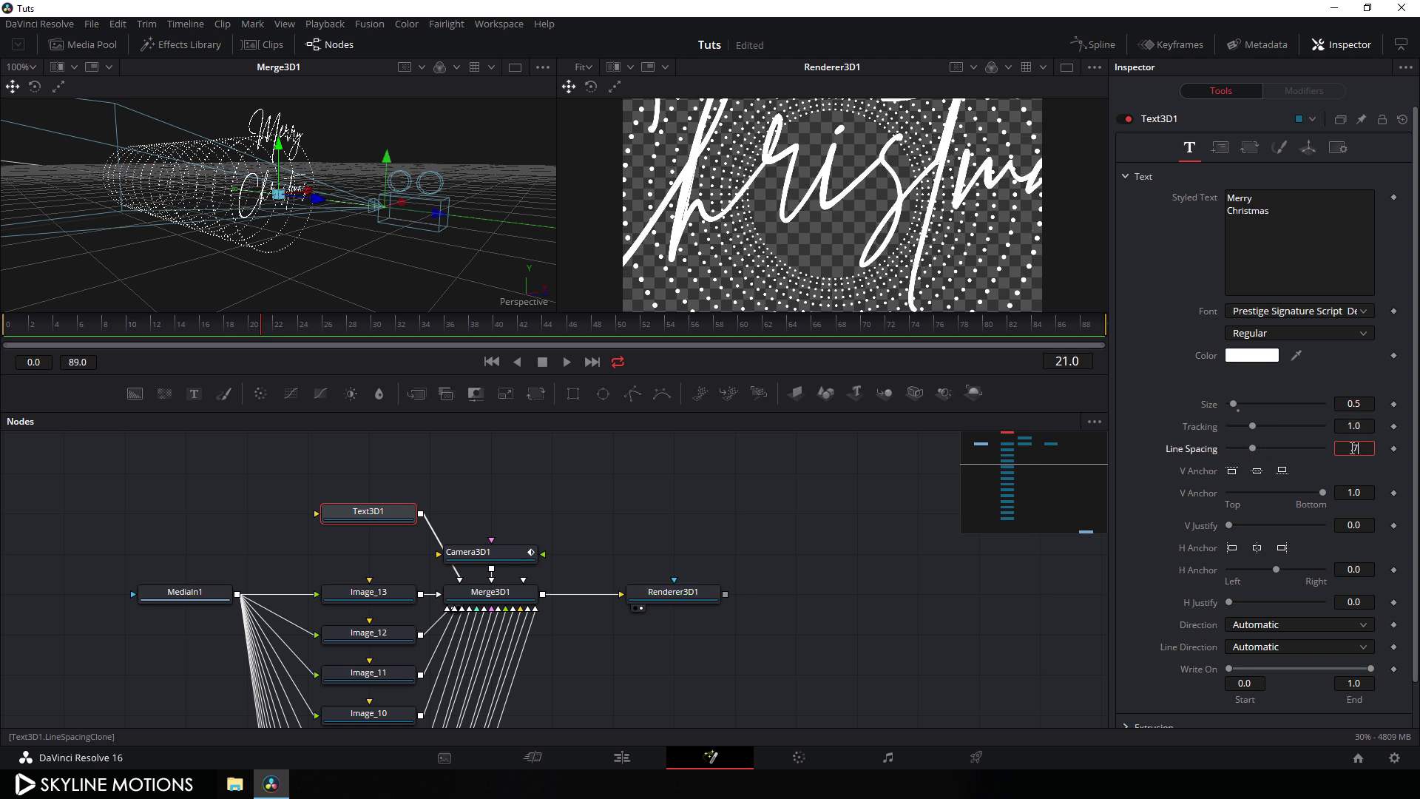
pyautogui.write('.7')
pyautogui.press('Tab')
# Lower the greeting text to center it in the dot tunnel, setting its Y translation to -0.15.
pyautogui.scroll(2, 316, 198)
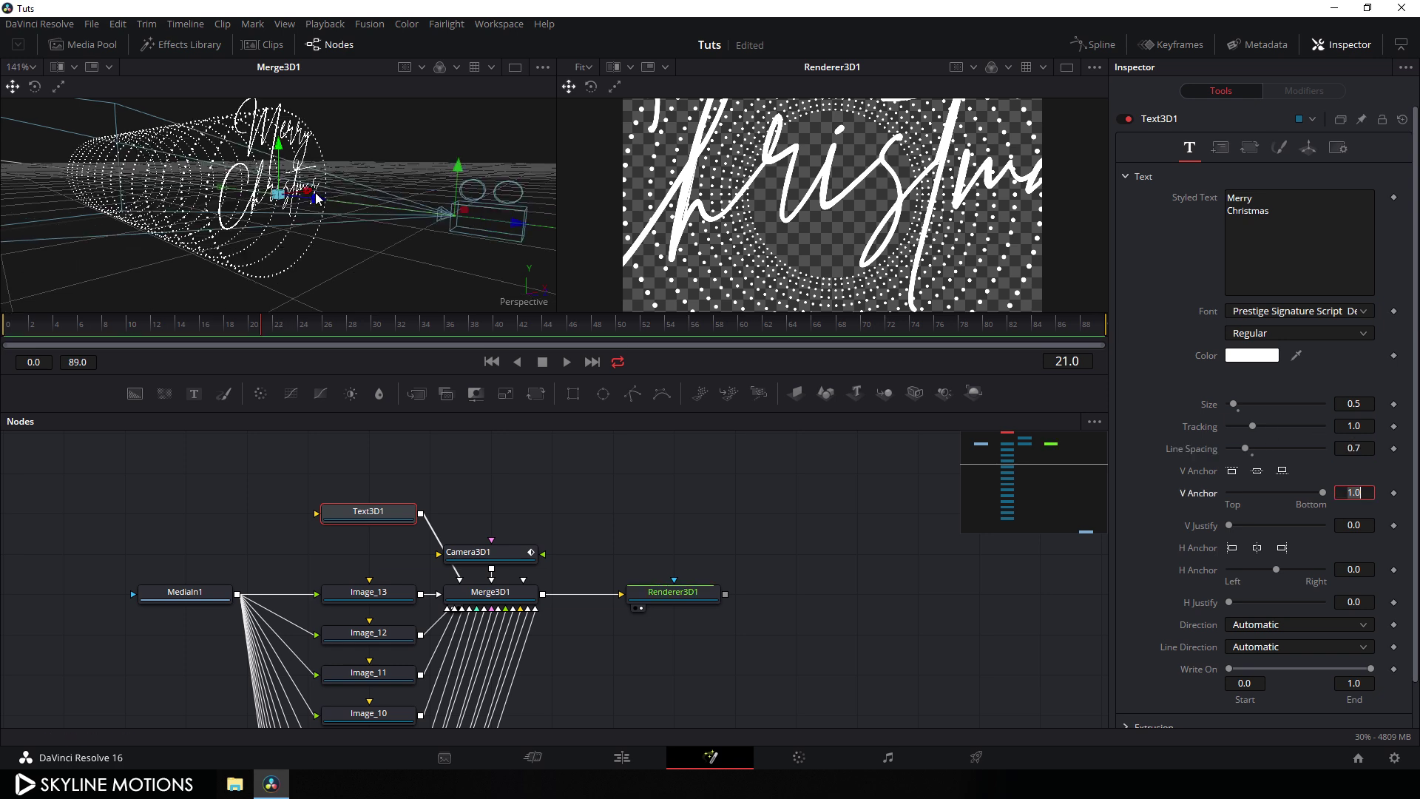
pyautogui.moveTo(385, 166); pyautogui.dragTo(425, 157)
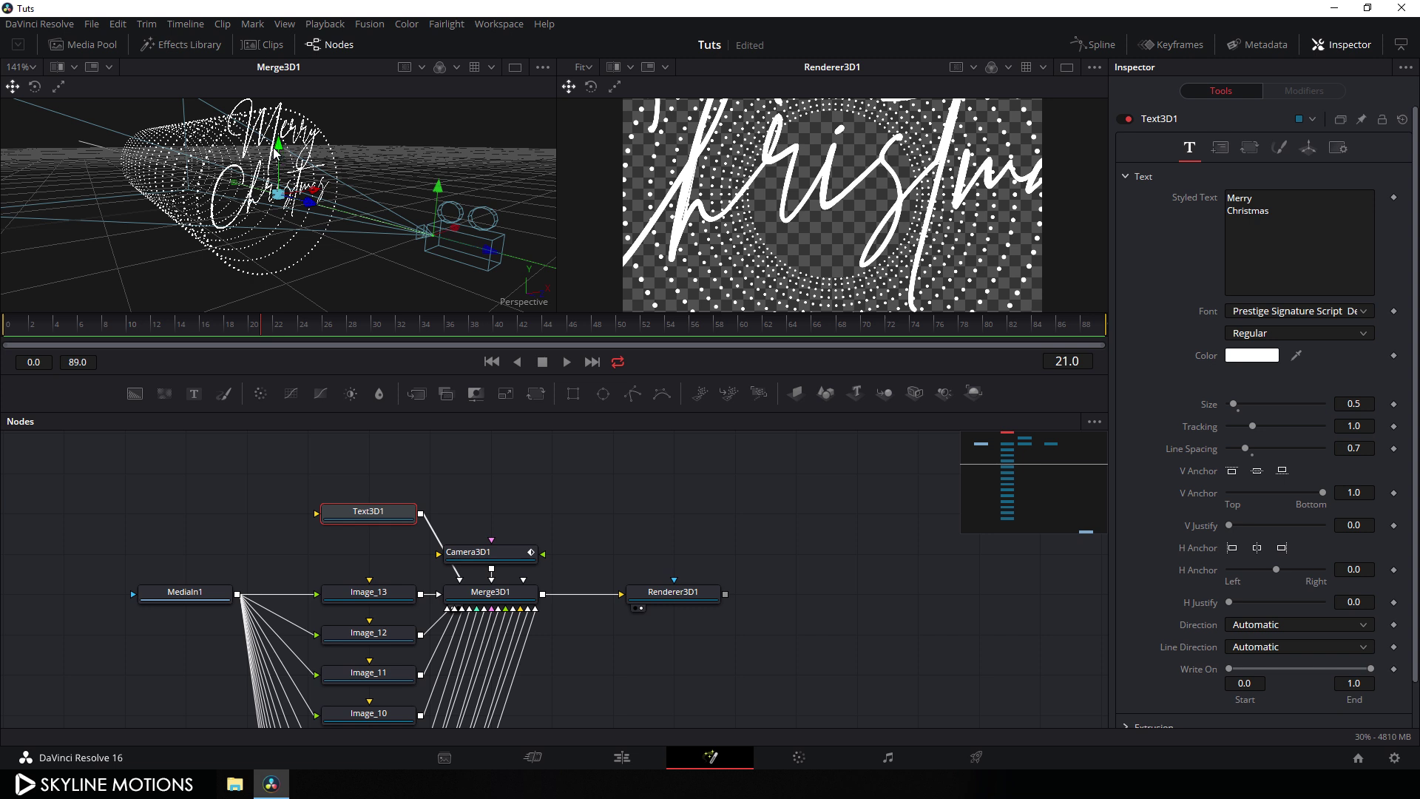
pyautogui.press('e')
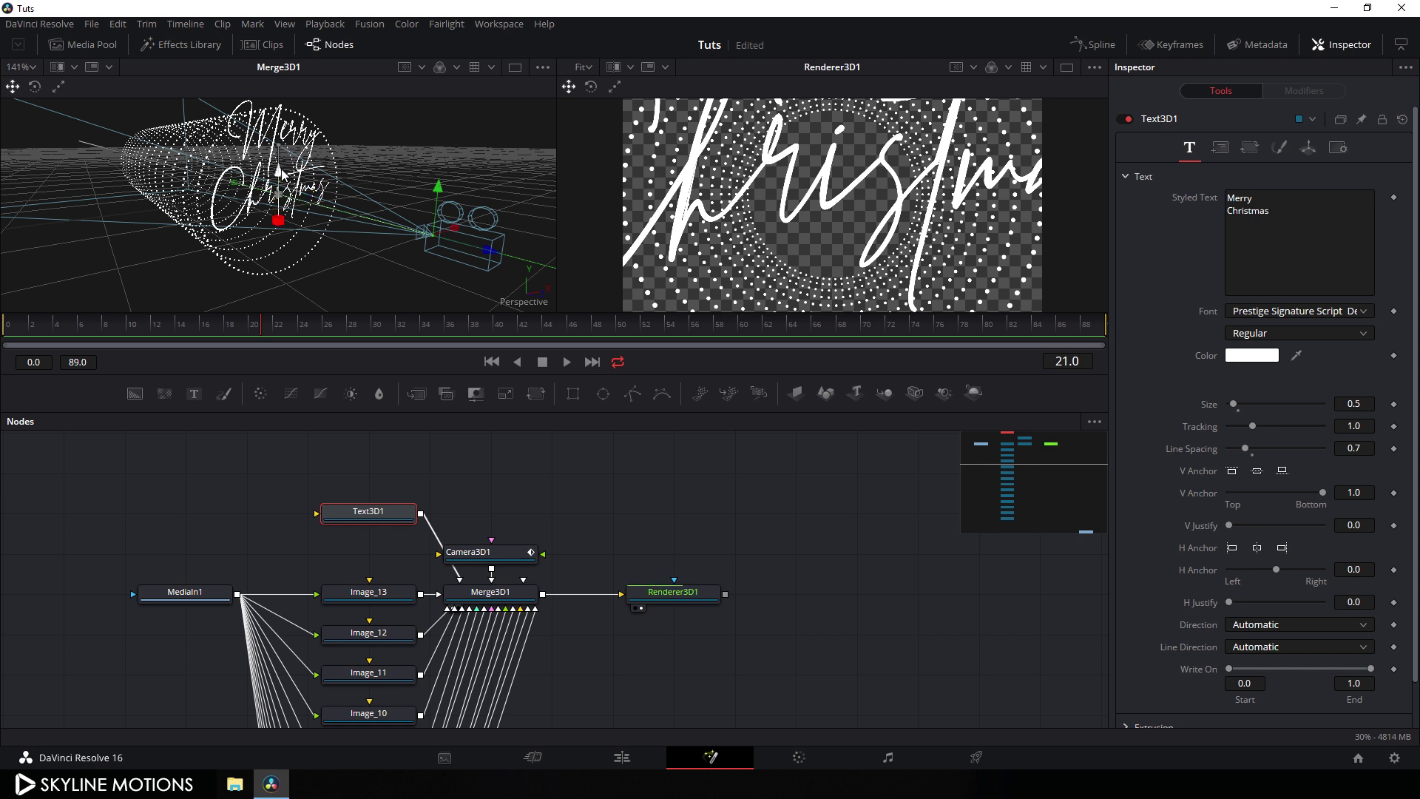
pyautogui.moveTo(281, 174); pyautogui.dragTo(281, 194)
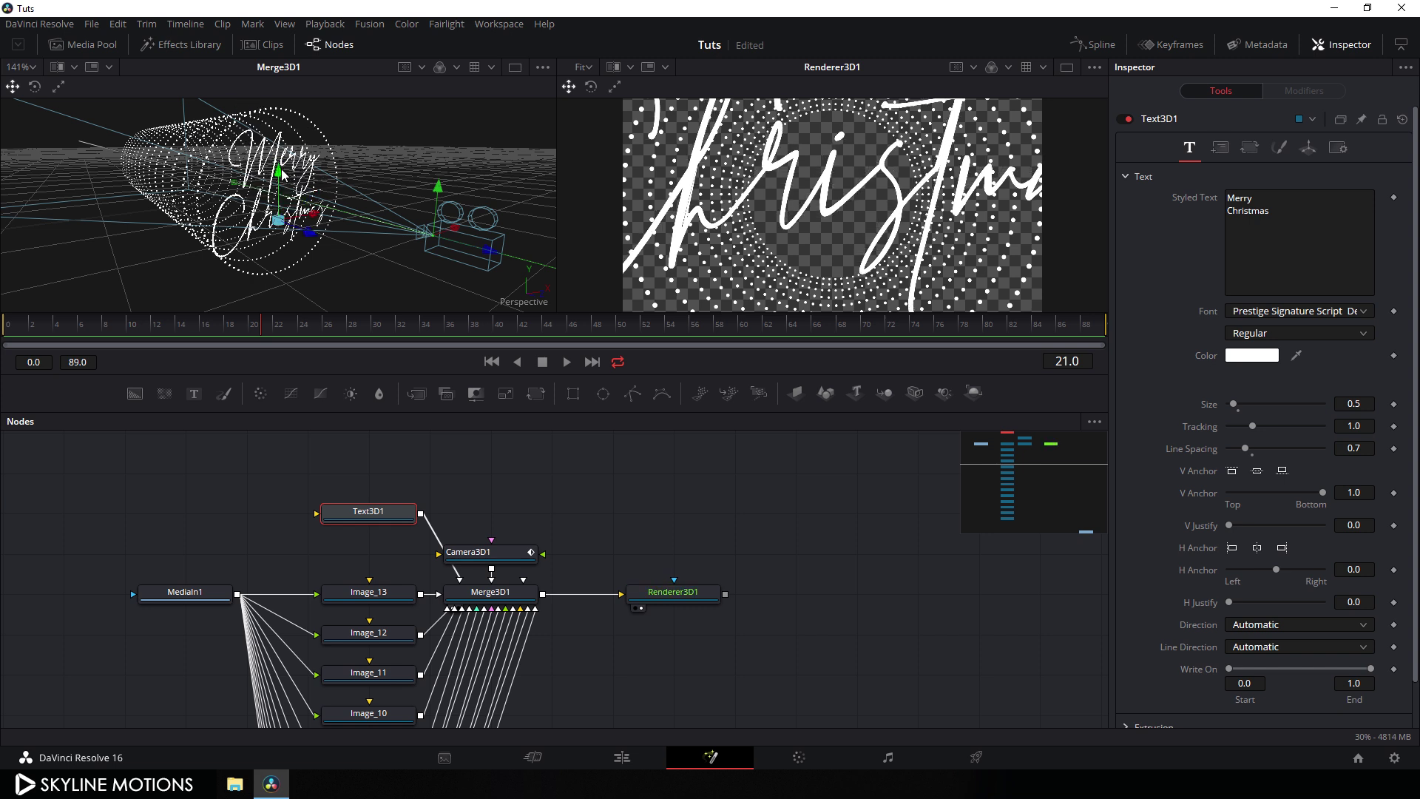
pyautogui.click(1309, 149)
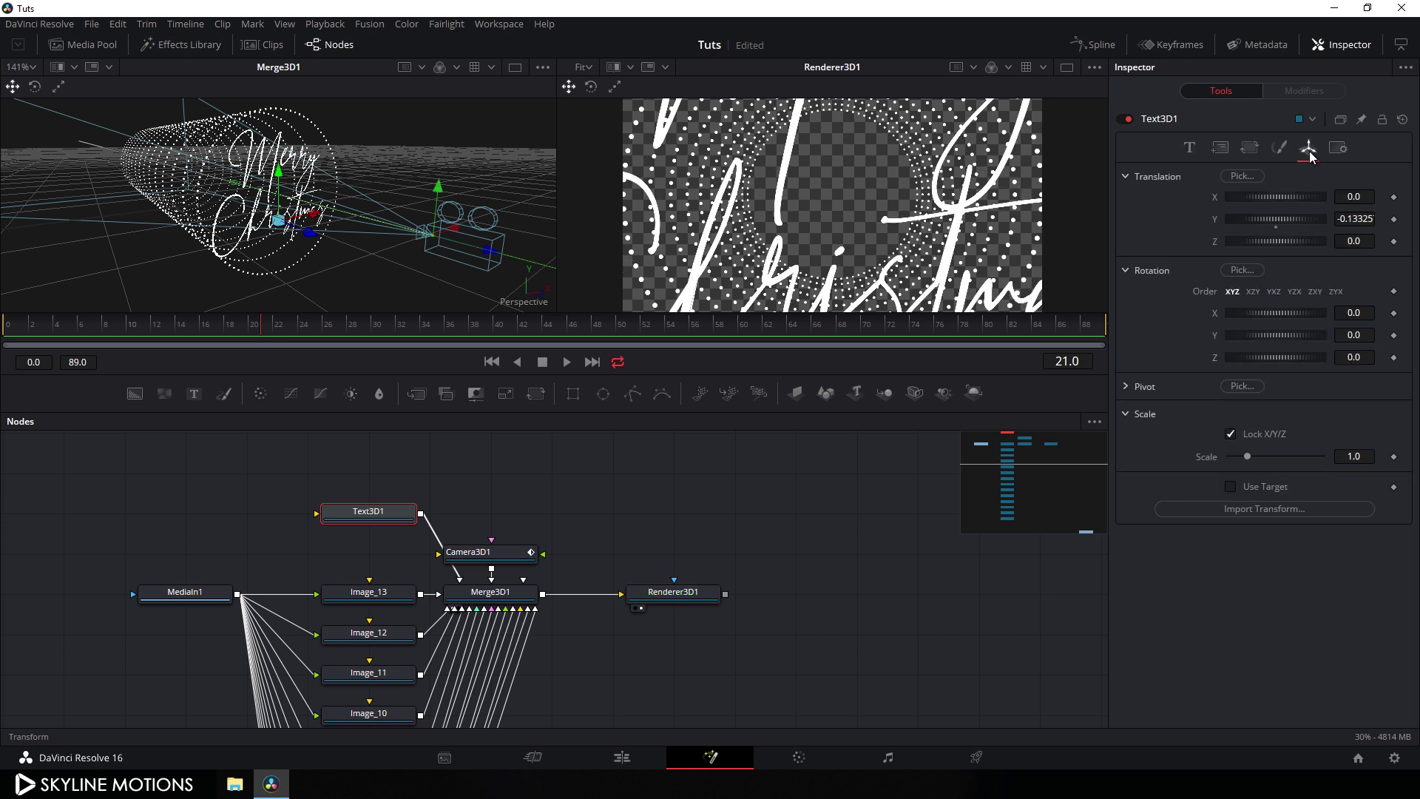
pyautogui.click(1352, 220)
pyautogui.press('BackSpace')
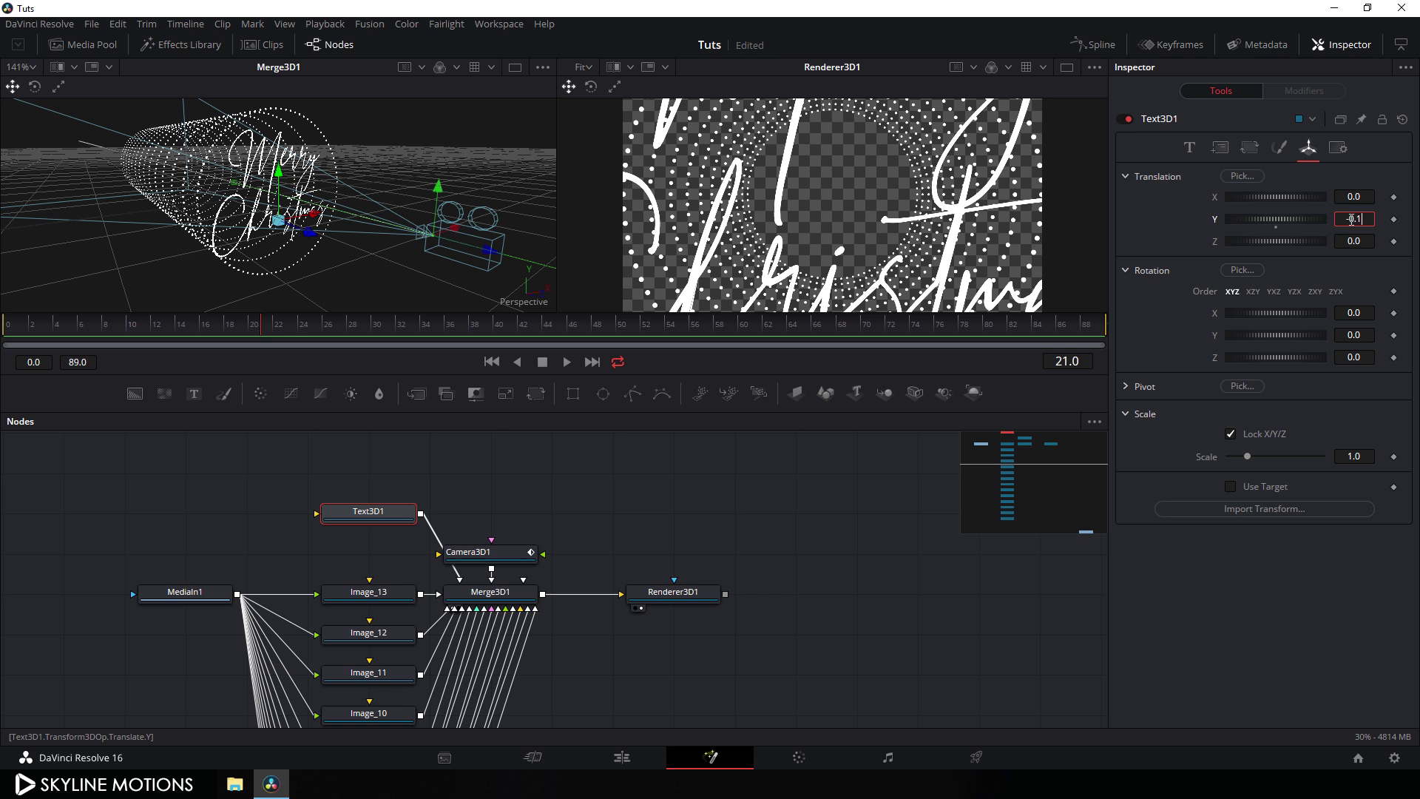
pyautogui.press('Tab')
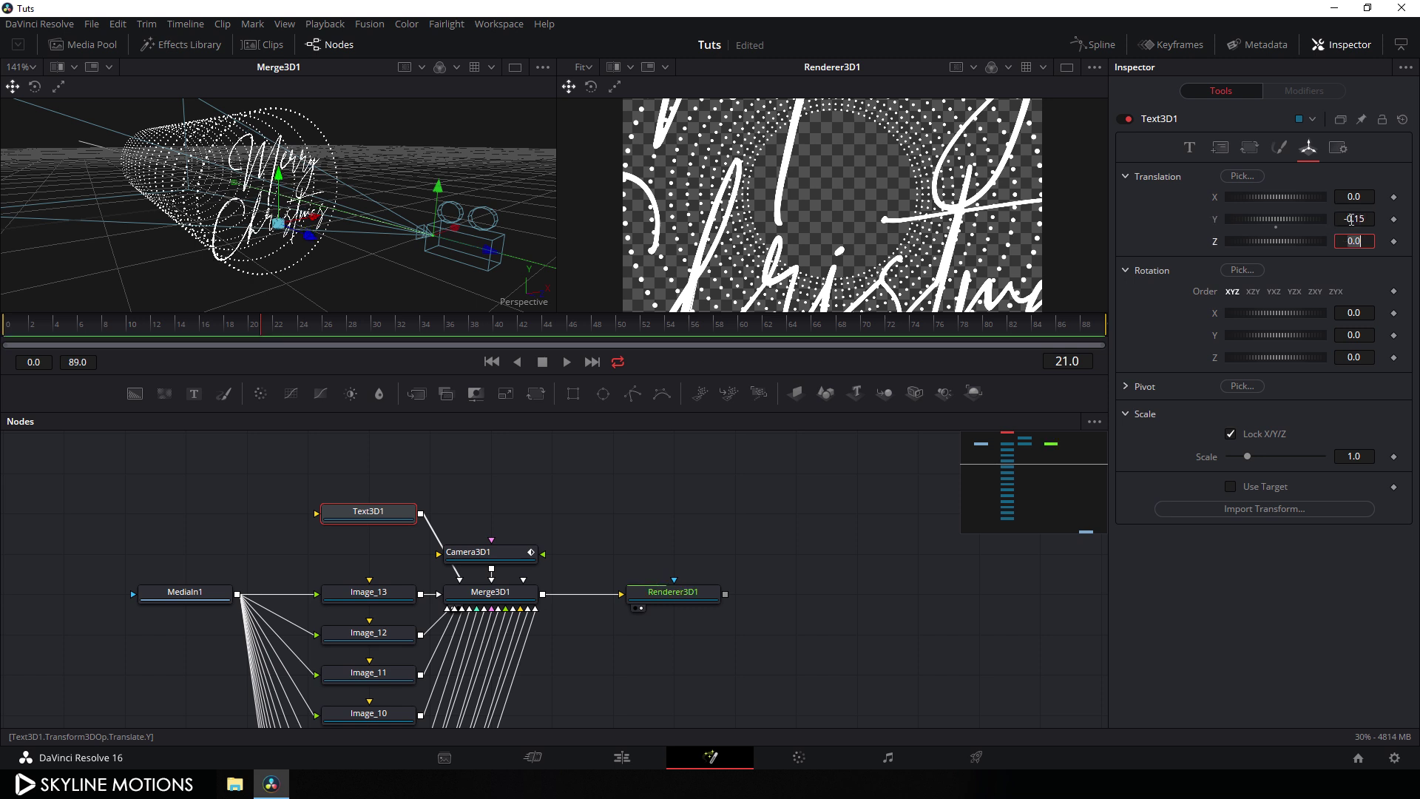
# Push the greeting text back into the tunnel with a Z translation of -1.15, and go to the last frame.
pyautogui.moveTo(345, 241); pyautogui.dragTo(410, 284)
pyautogui.moveTo(326, 239); pyautogui.dragTo(137, 189)
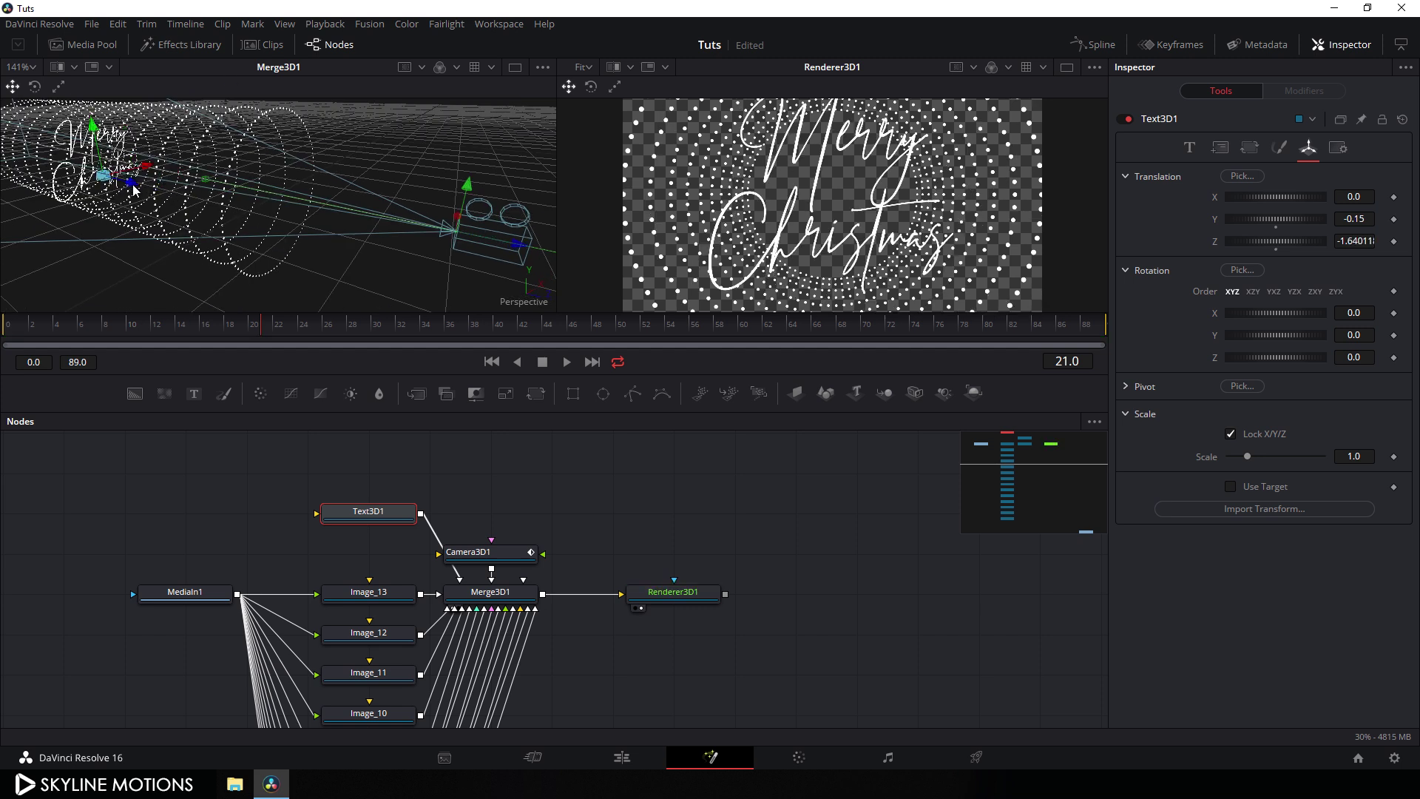
pyautogui.click(1365, 241)
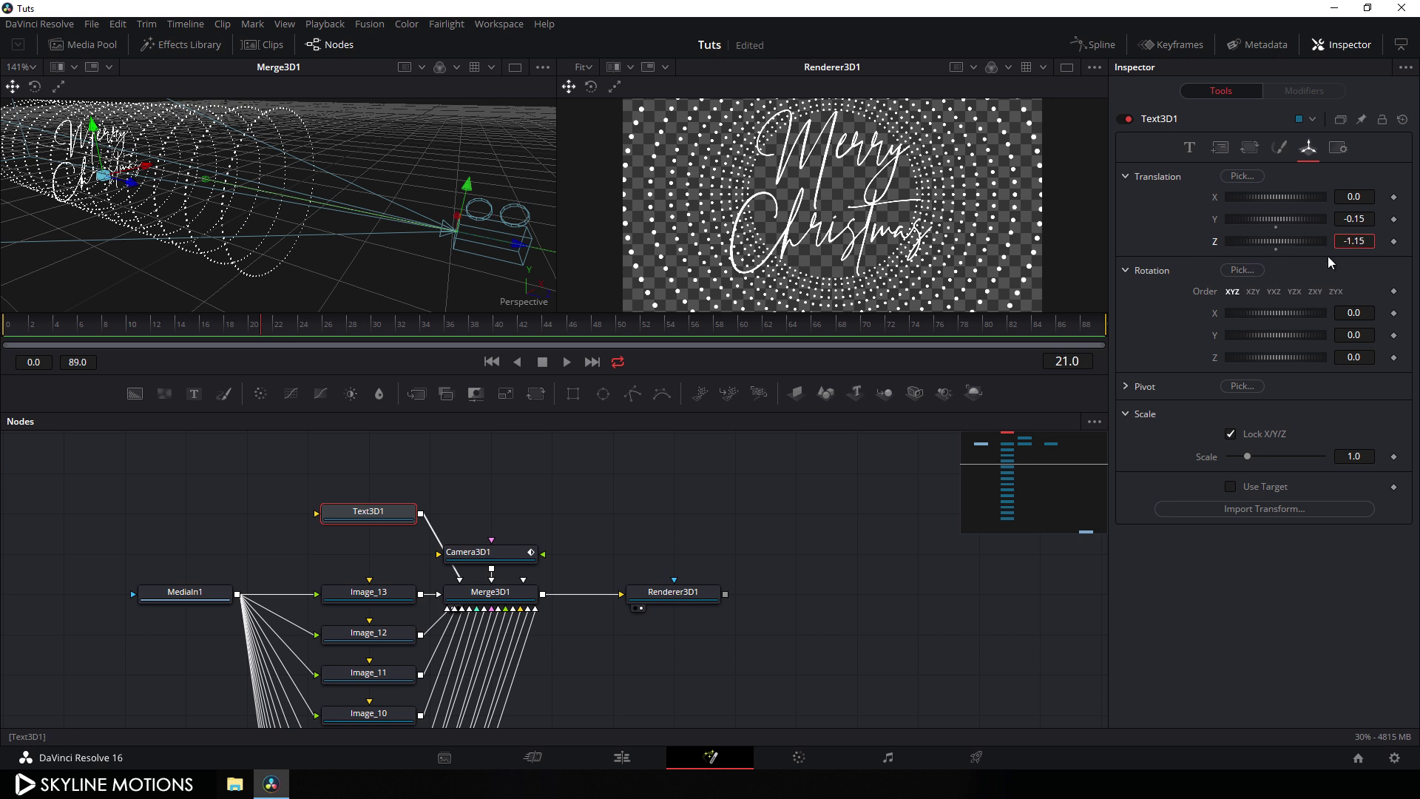
pyautogui.press('Tab')
pyautogui.press('End')
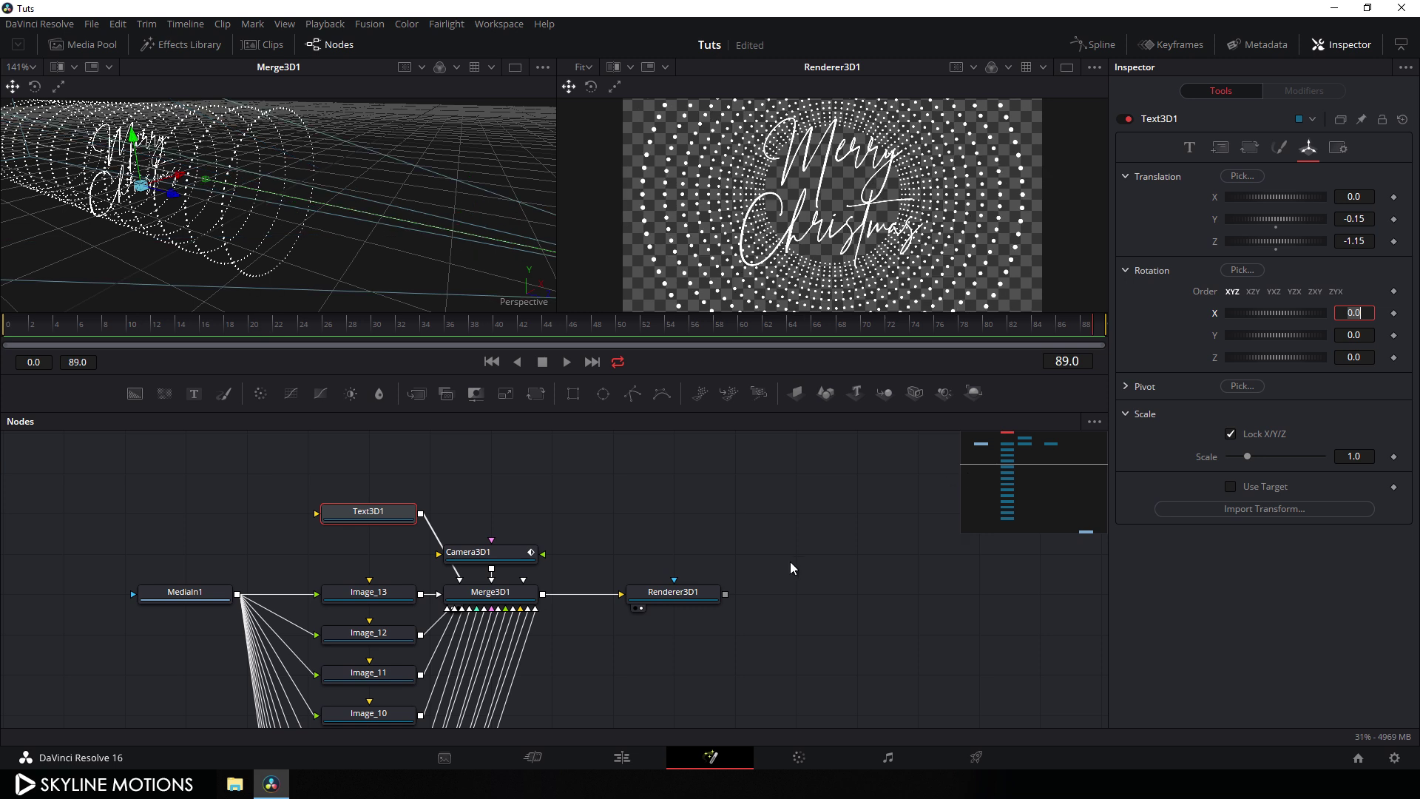
# Add a separate, unconnected Merge3D node beside Text3D1, above Renderer3D1.
pyautogui.moveTo(783, 592); pyautogui.dragTo(770, 540)
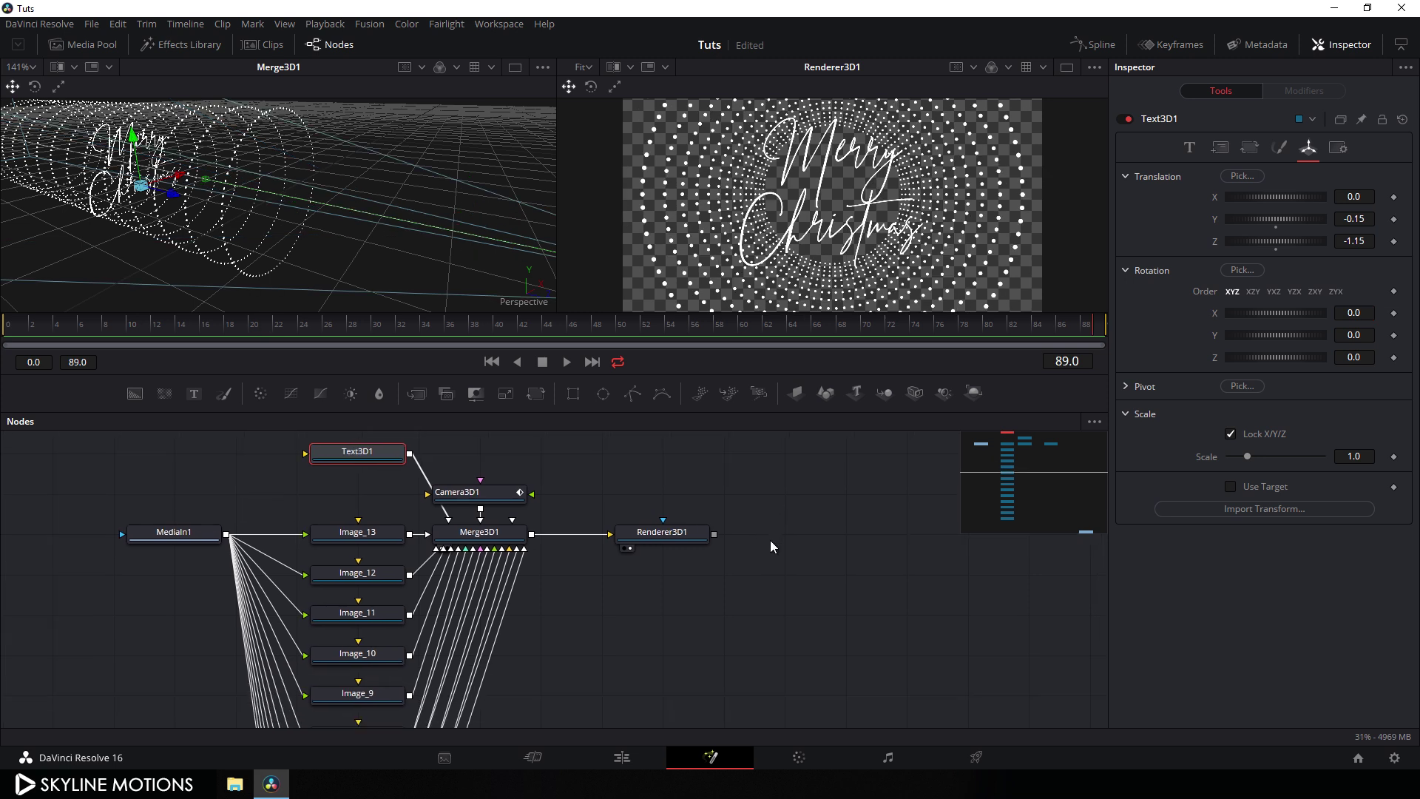
pyautogui.scroll(-2, 770, 542)
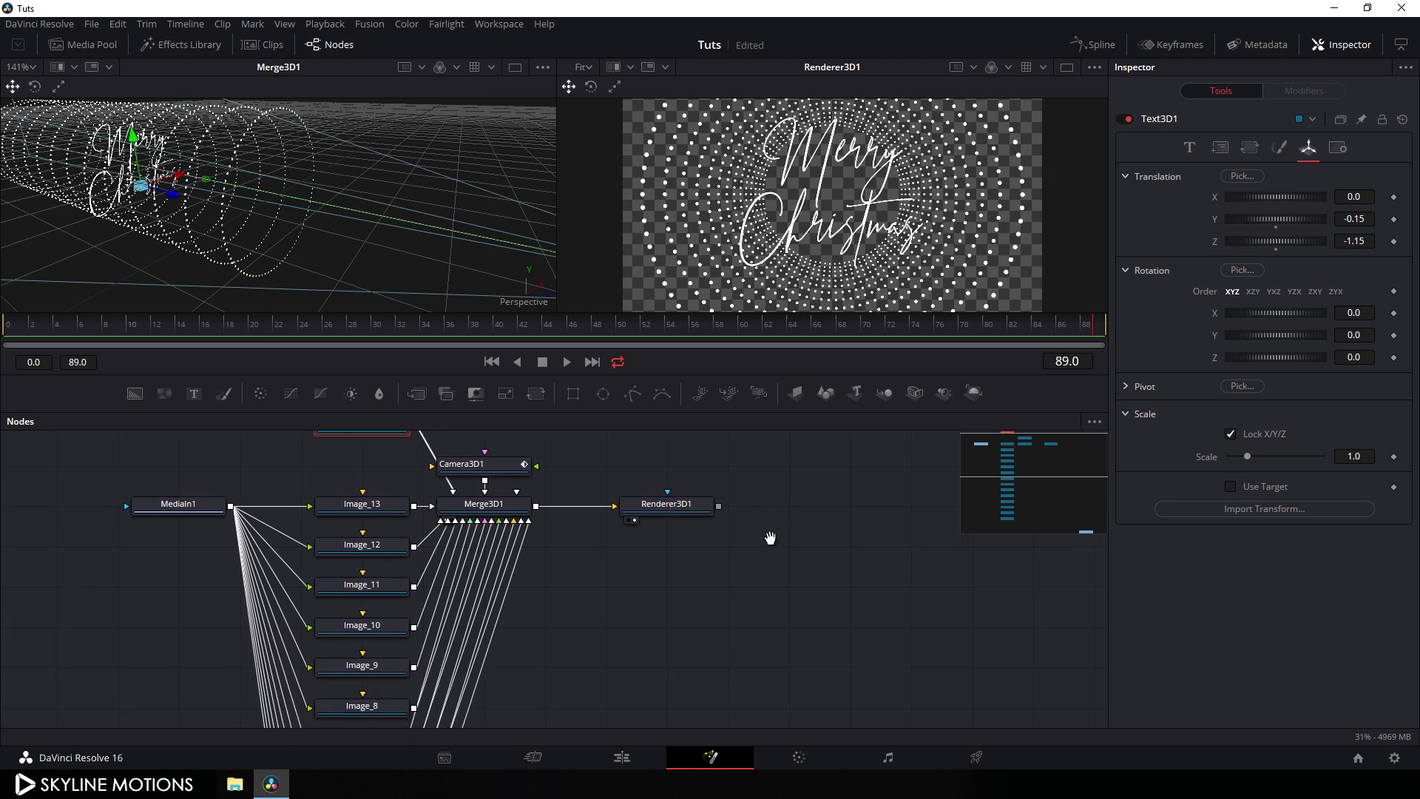
pyautogui.scroll(2, 807, 528)
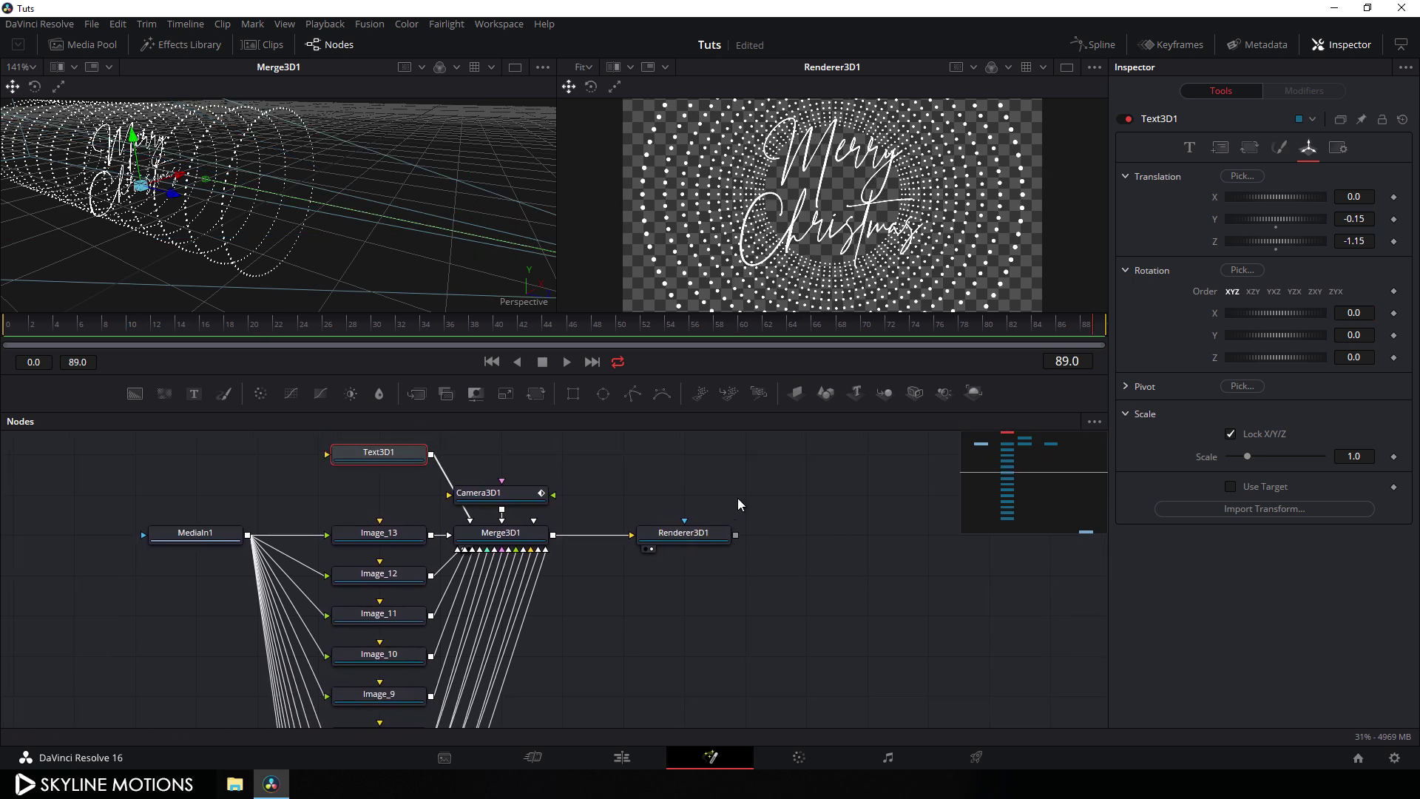
pyautogui.scroll(2, 754, 507)
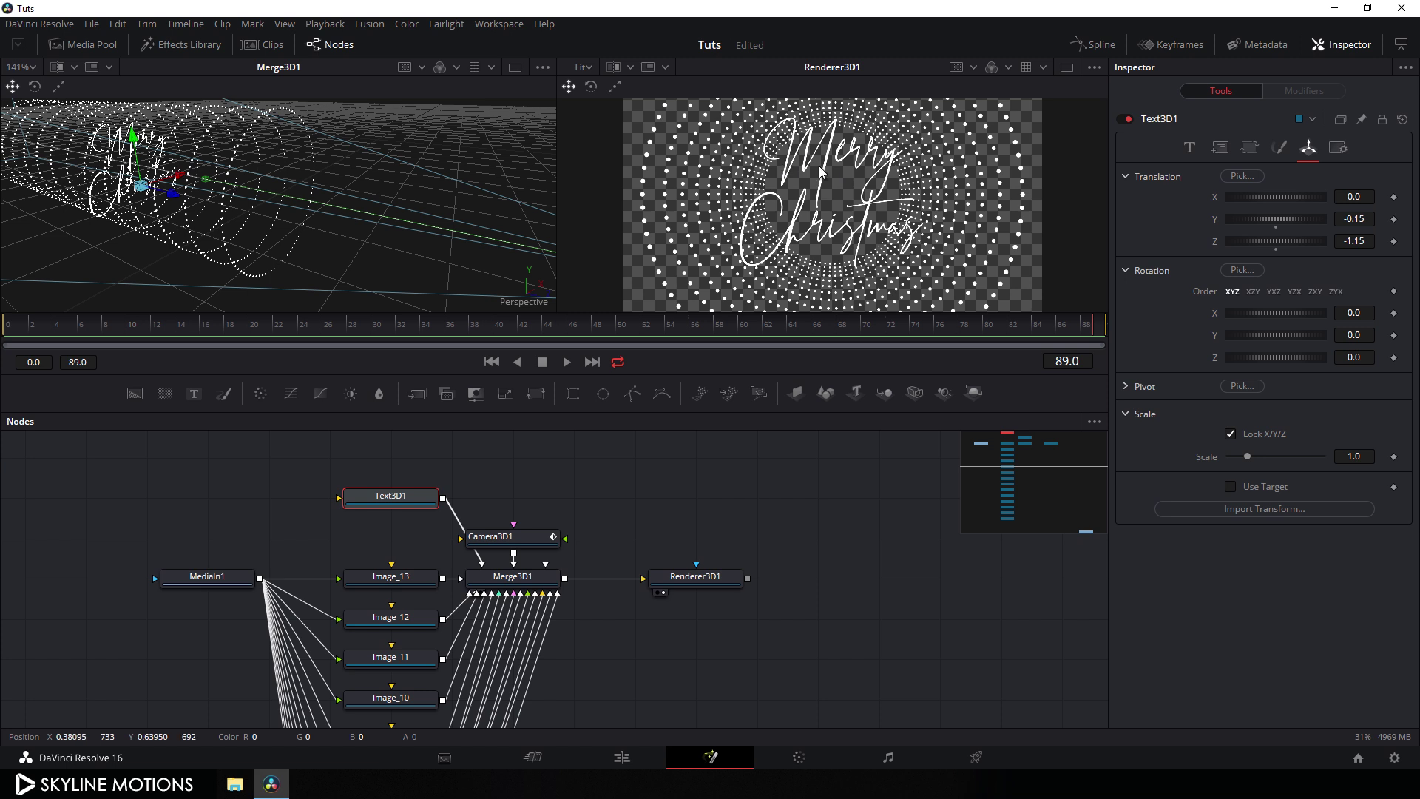
pyautogui.click(670, 513)
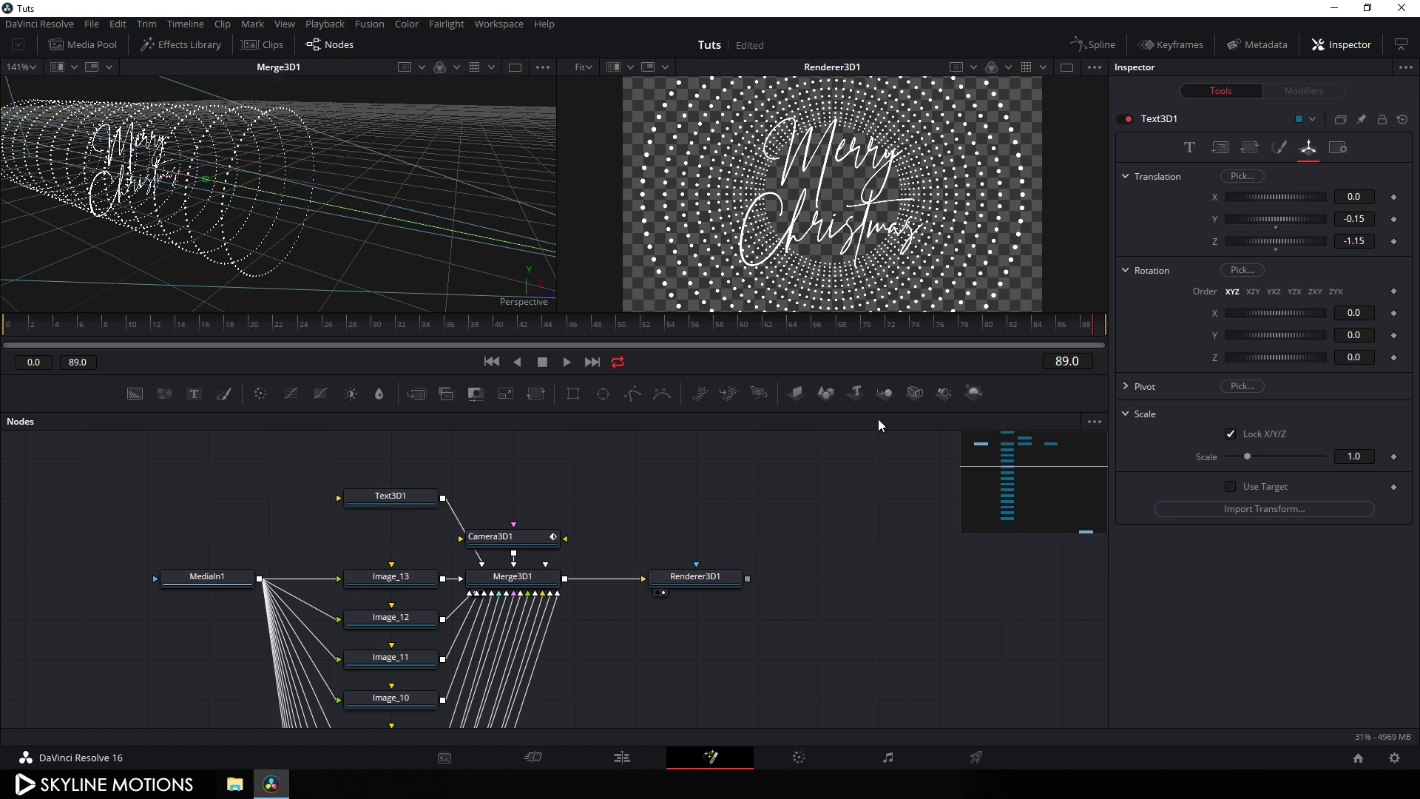
pyautogui.moveTo(886, 392); pyautogui.dragTo(622, 512)
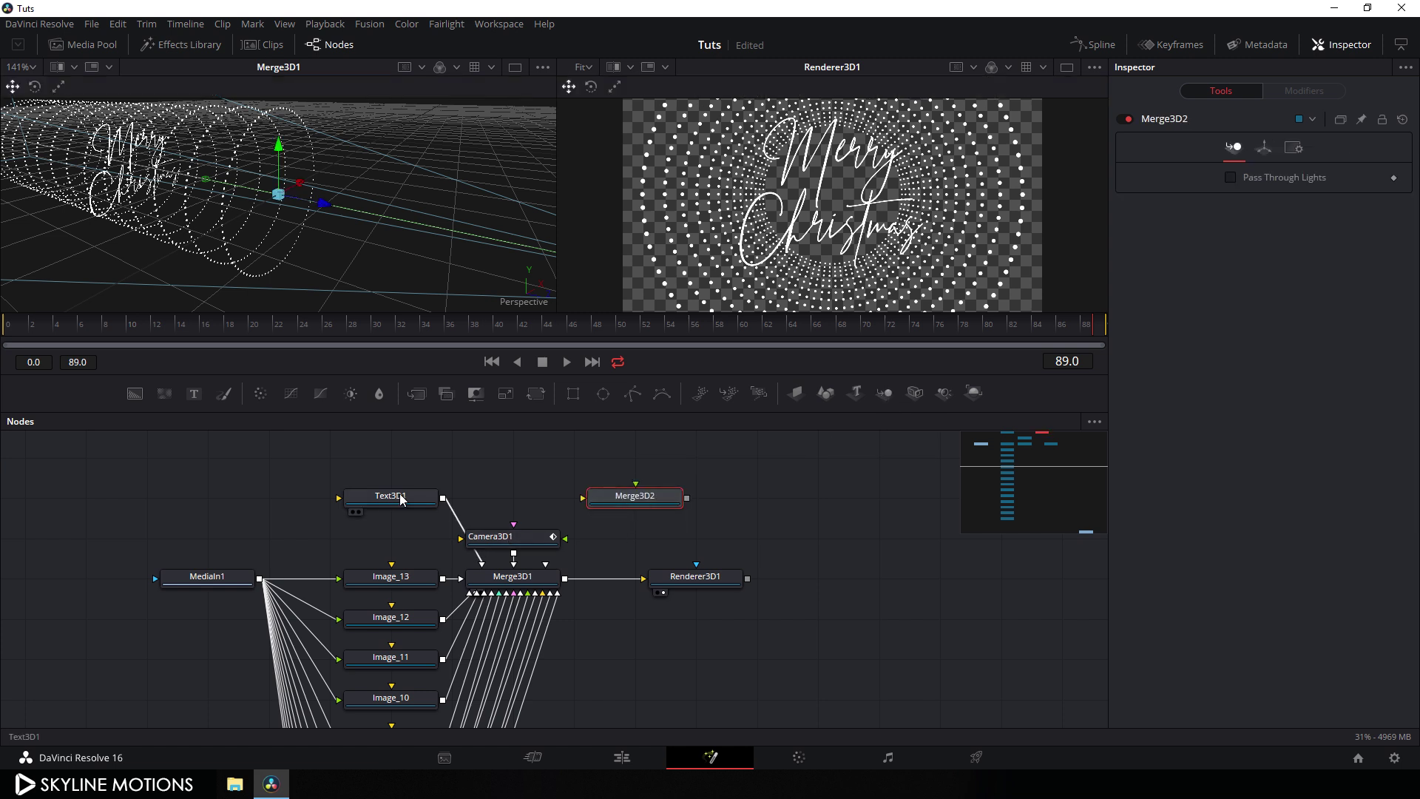
# Detach Text3D1 from Merge3D1 and feed it into Merge3D2, placed directly above Camera3D1.
pyautogui.moveTo(426, 498); pyautogui.dragTo(364, 498)
pyautogui.moveTo(485, 556); pyautogui.dragTo(374, 530)
pyautogui.moveTo(645, 494); pyautogui.dragTo(523, 494)
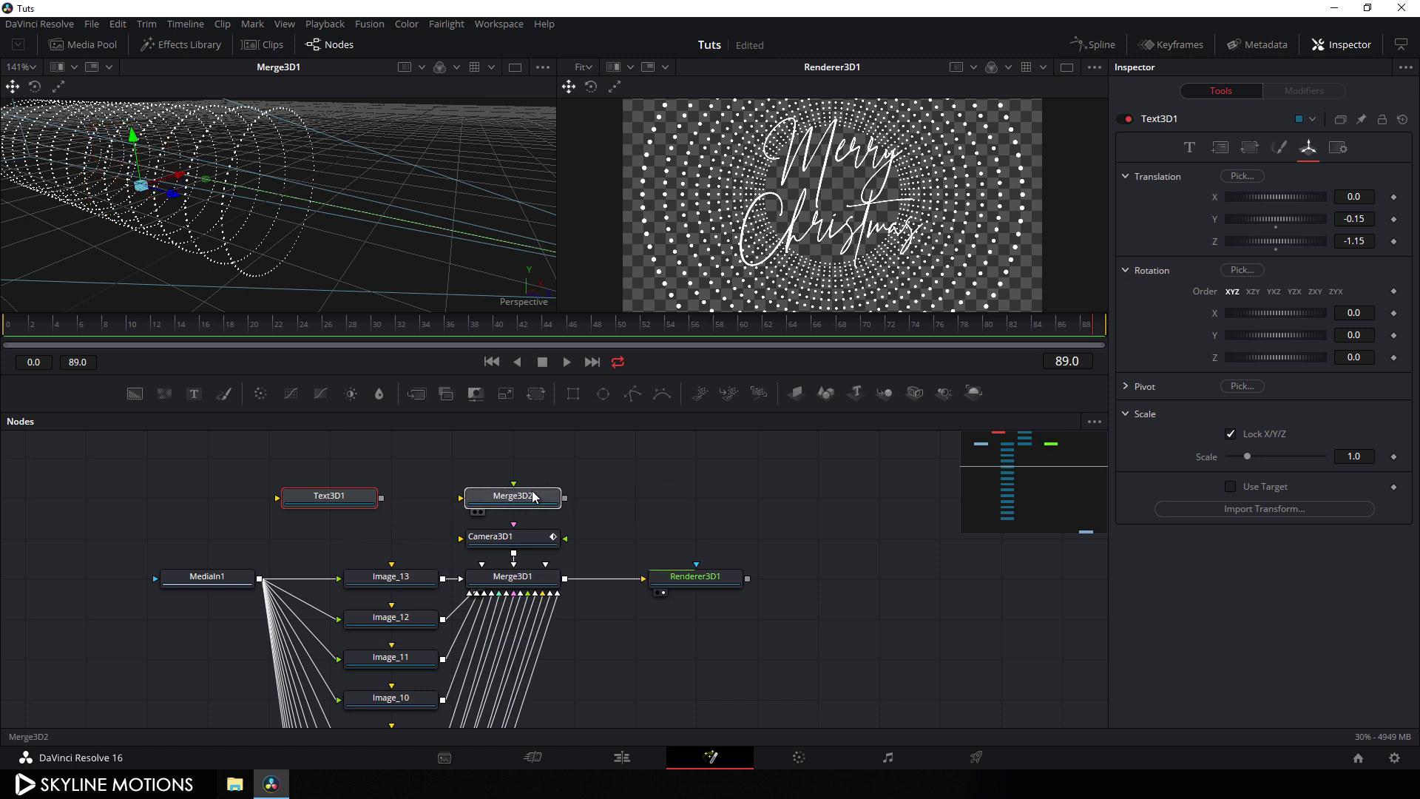
pyautogui.click(523, 496)
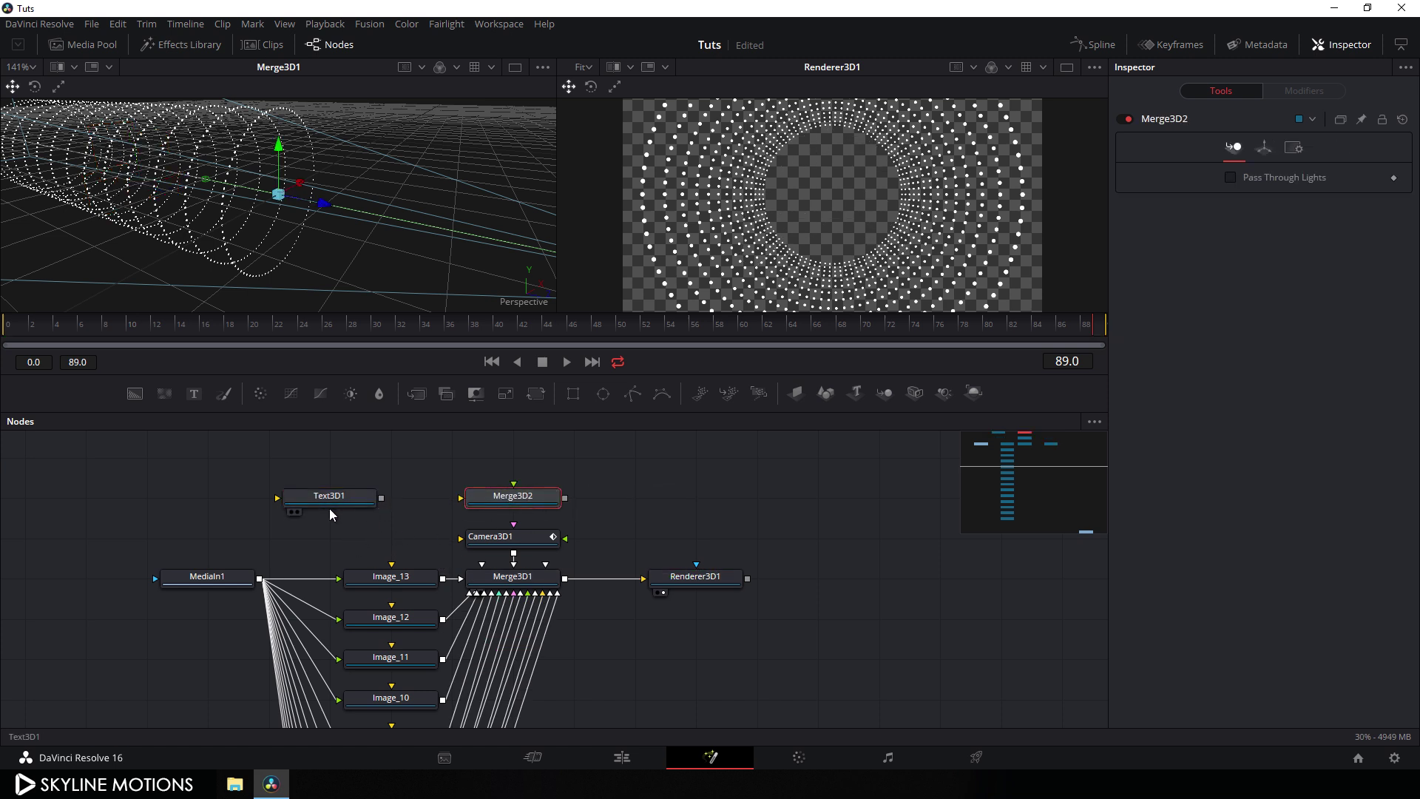
pyautogui.moveTo(381, 498); pyautogui.dragTo(511, 501)
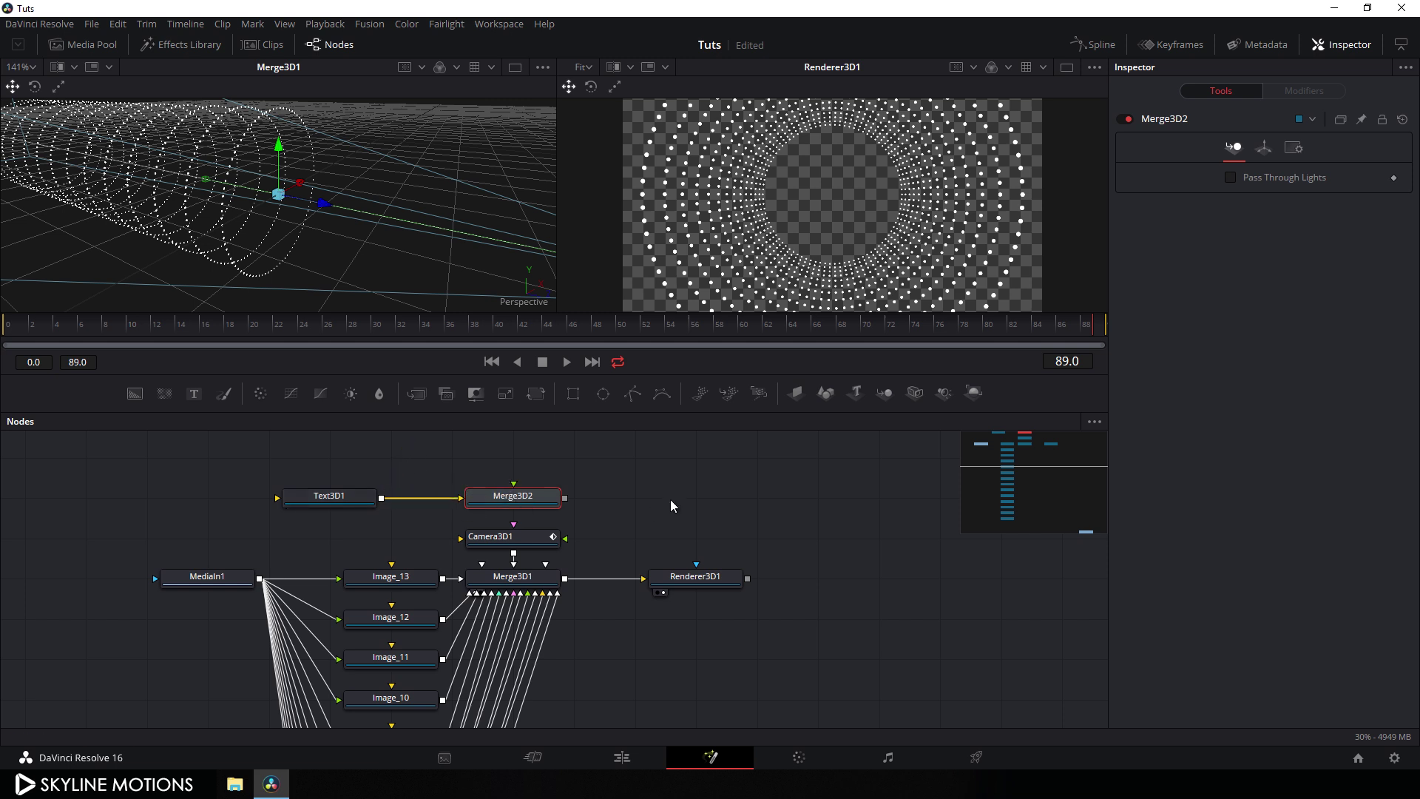
pyautogui.click(632, 498)
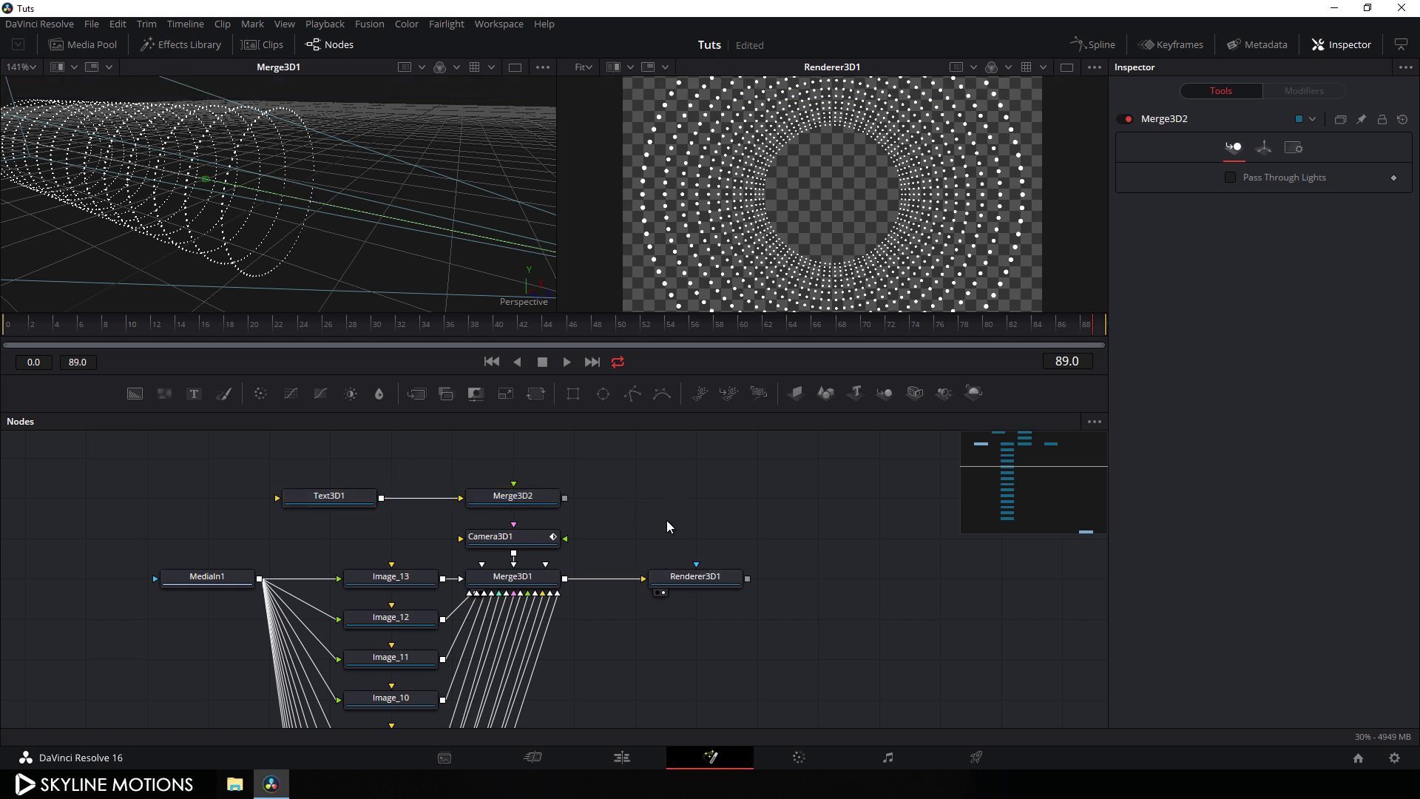
# Add a Renderer3D node after Merge3D2, aligned above Renderer3D1, and connect Camera3D1 to Merge3D2 as well.
pyautogui.click(531, 499)
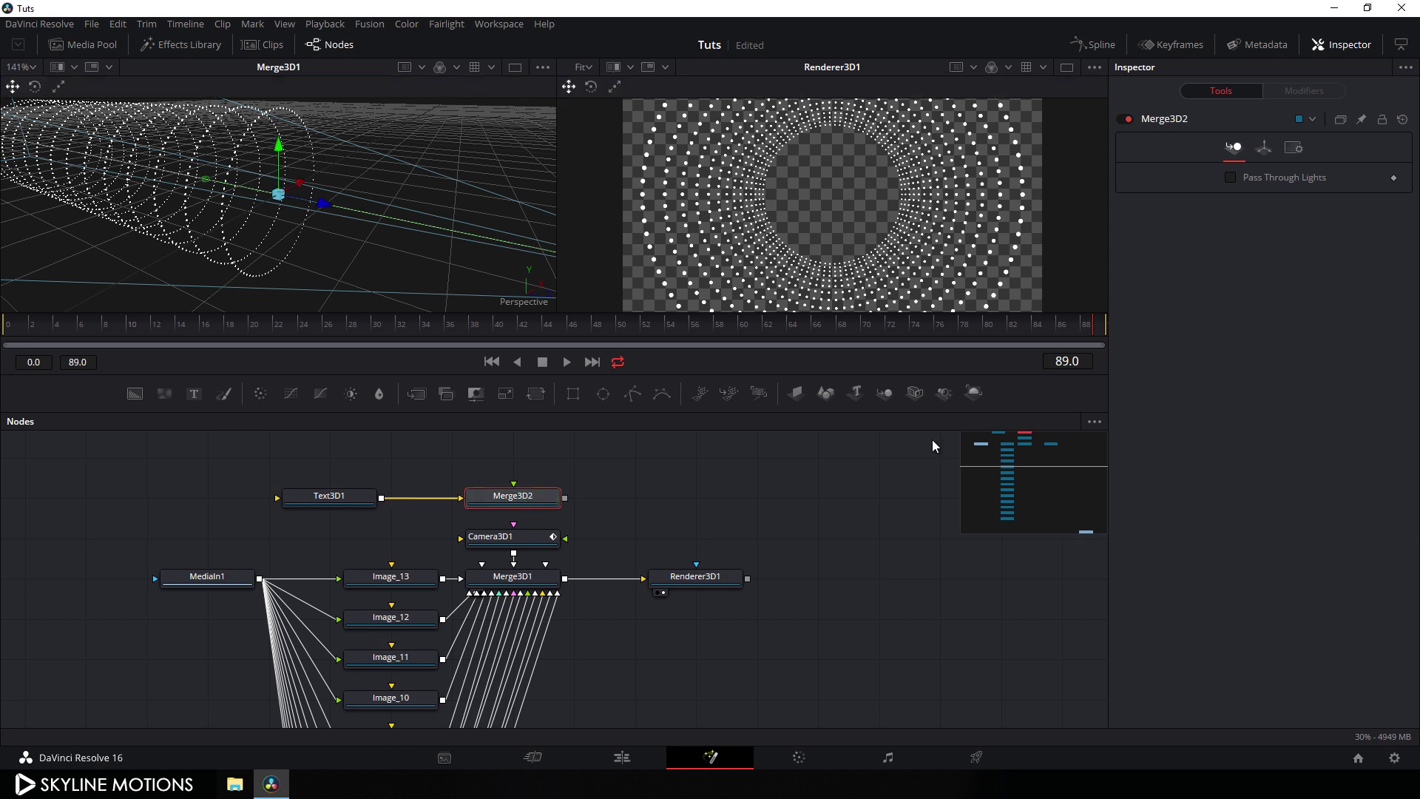
pyautogui.click(973, 392)
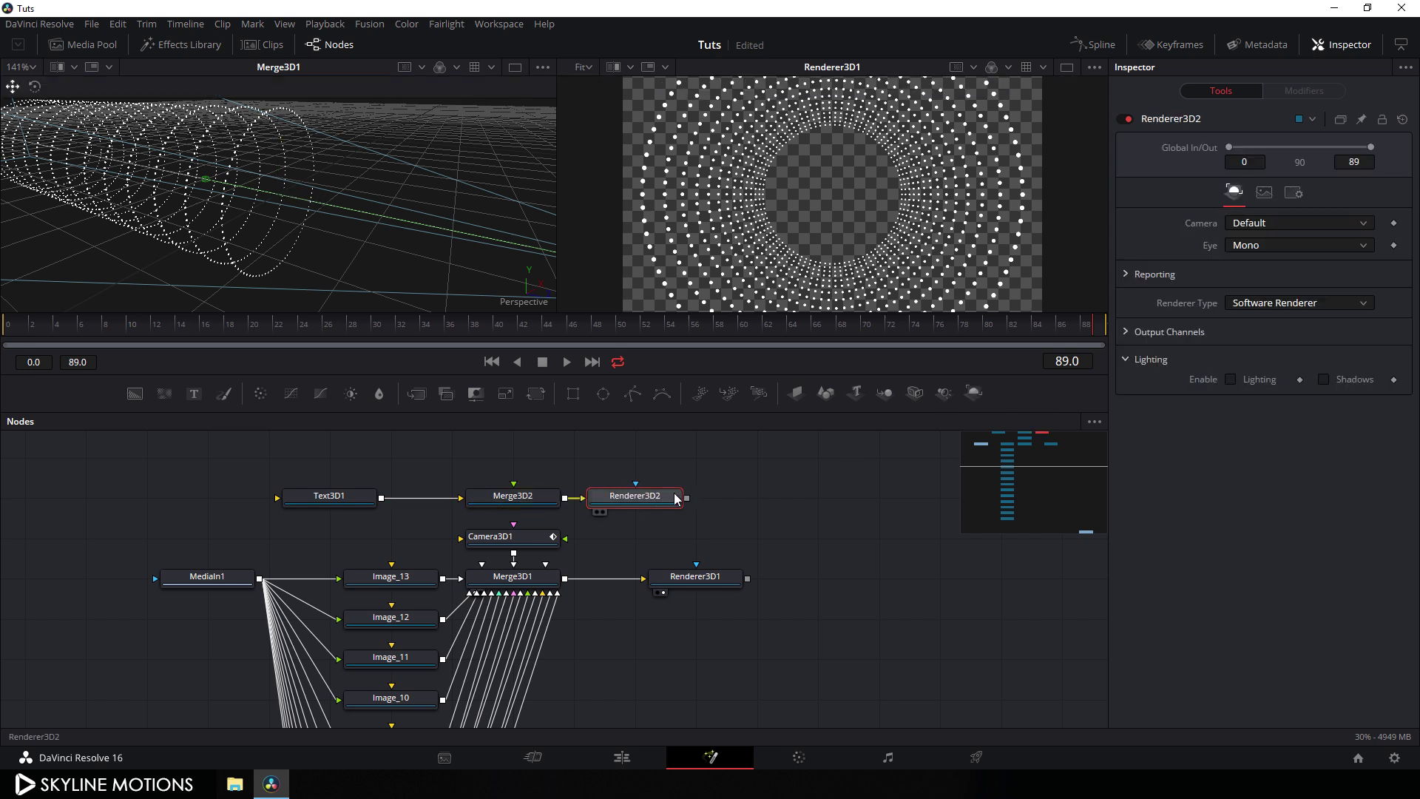
pyautogui.moveTo(657, 495); pyautogui.dragTo(694, 496)
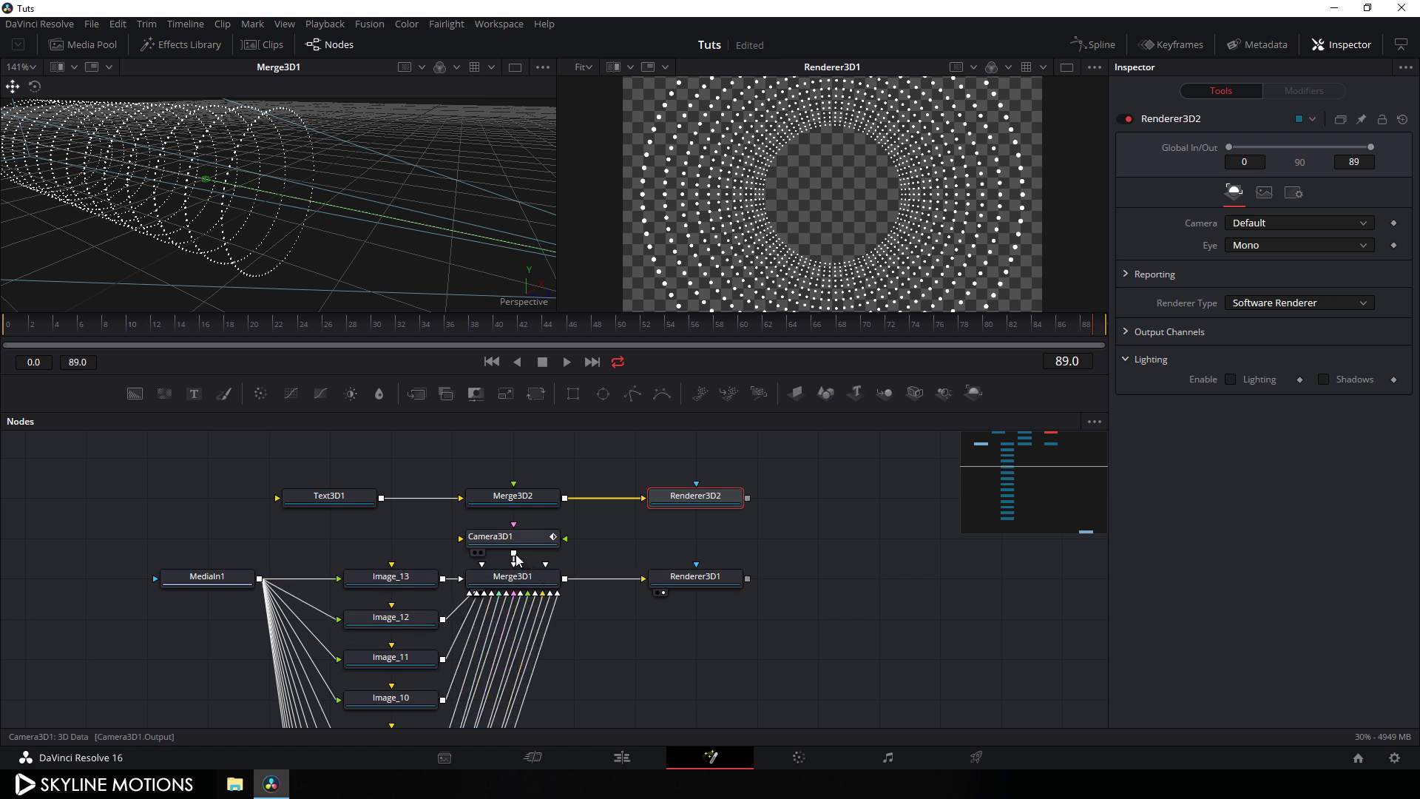
pyautogui.moveTo(514, 555); pyautogui.dragTo(522, 502)
pyautogui.moveTo(770, 325); pyautogui.dragTo(837, 335)
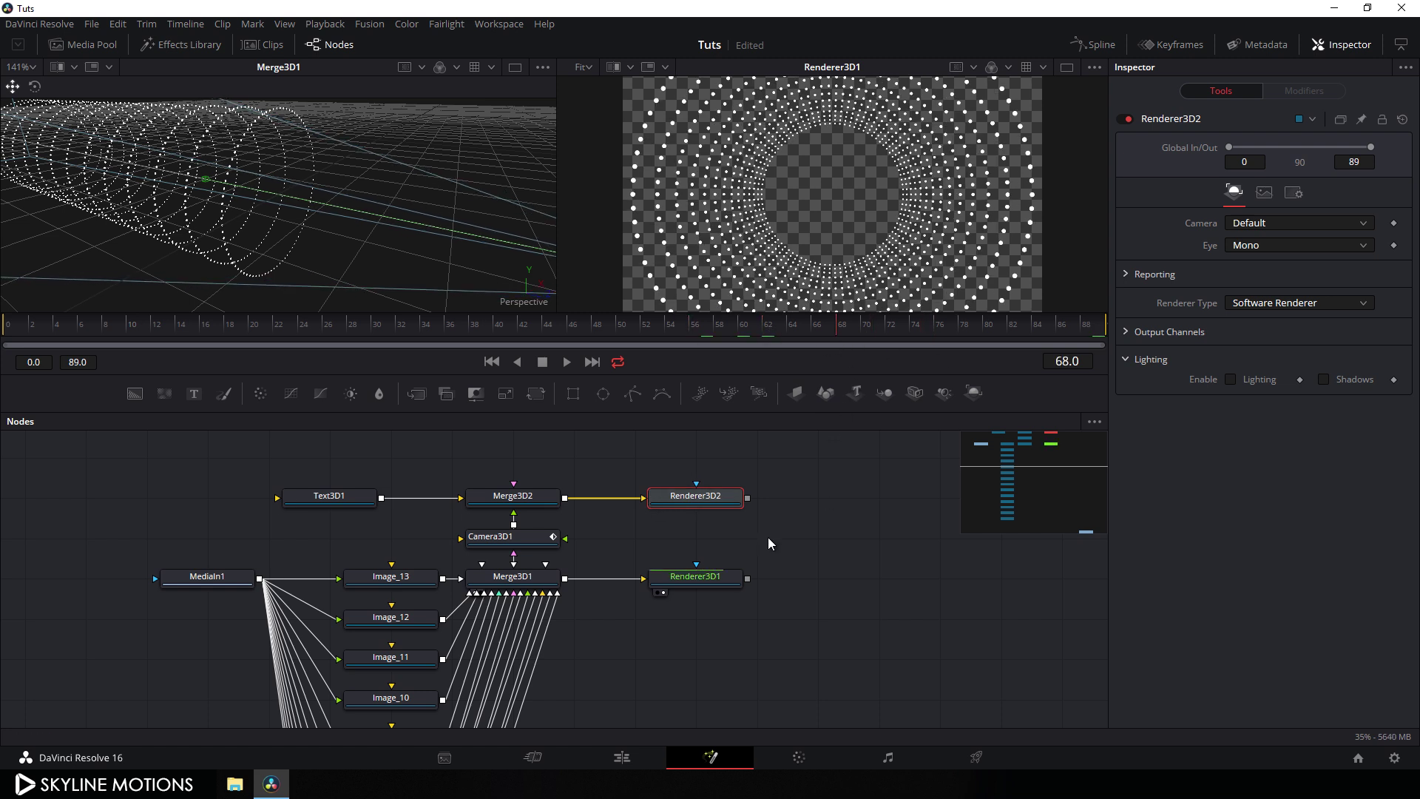
# Move Renderer3D1 up level with Camera3D1 and add another Renderer3D node below it, fed by Merge3D1.
pyautogui.moveTo(797, 587); pyautogui.dragTo(748, 533)
pyautogui.moveTo(703, 580)
pyautogui.mouseDown()
pyautogui.moveTo(725, 553)
pyautogui.moveTo(724, 567)
pyautogui.mouseUp()
pyautogui.moveTo(654, 507); pyautogui.dragTo(654, 467)
pyautogui.click(667, 546)
pyautogui.moveTo(488, 518); pyautogui.dragTo(649, 556)
pyautogui.moveTo(764, 518); pyautogui.dragTo(717, 517)
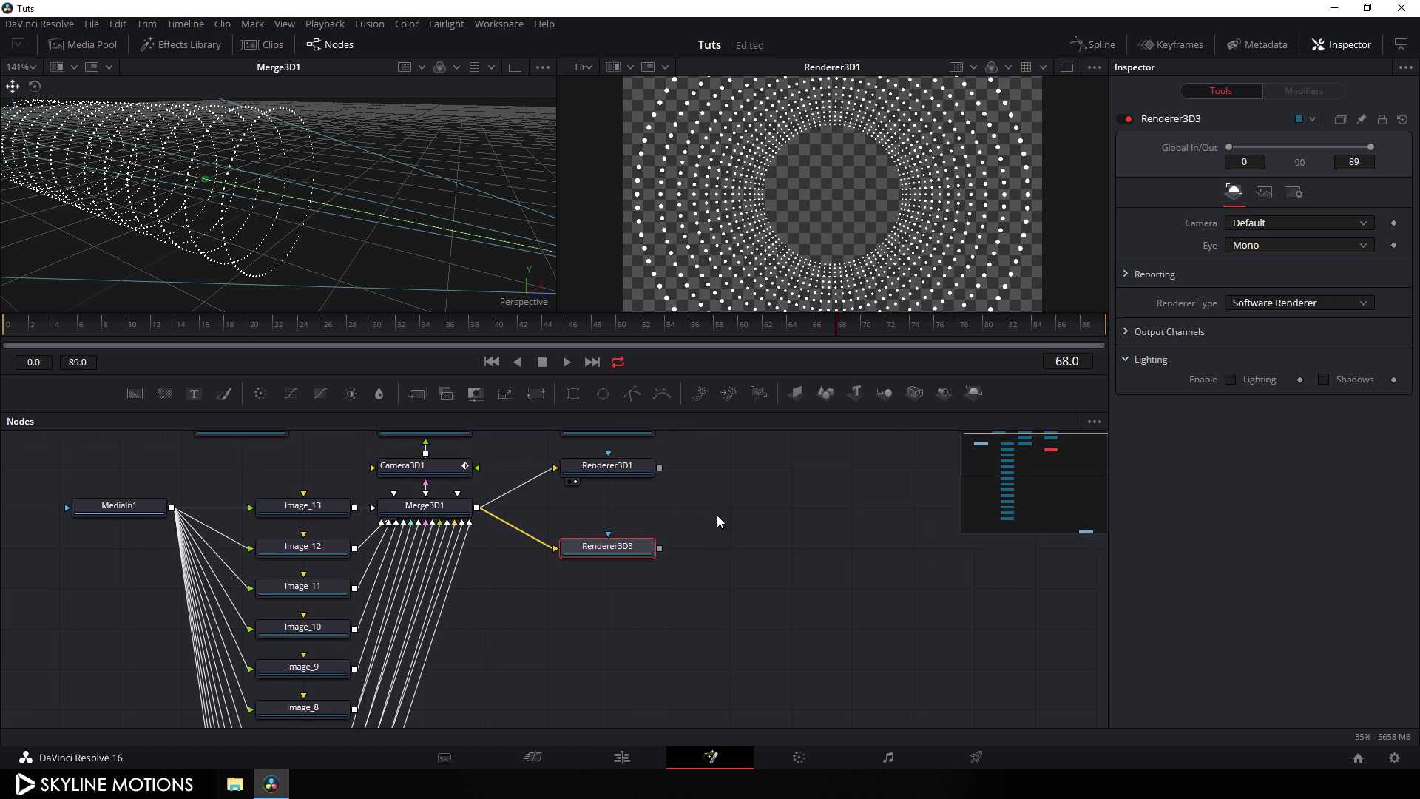
# Add an Ellipse mask below Renderer3D3, connect it as its effect mask, and set the ellipse's width and height to 0.35.
pyautogui.click(668, 578)
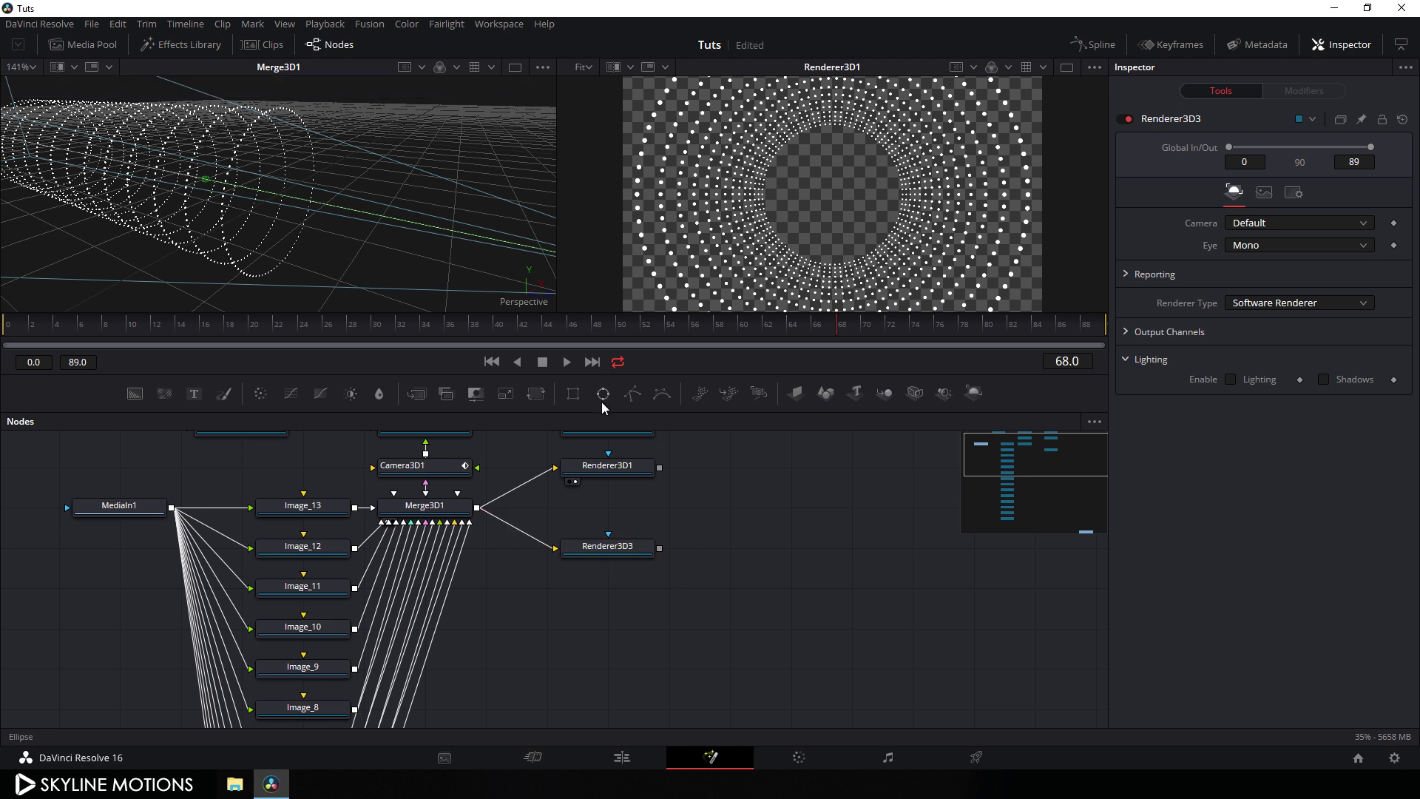
pyautogui.moveTo(696, 598); pyautogui.dragTo(618, 554)
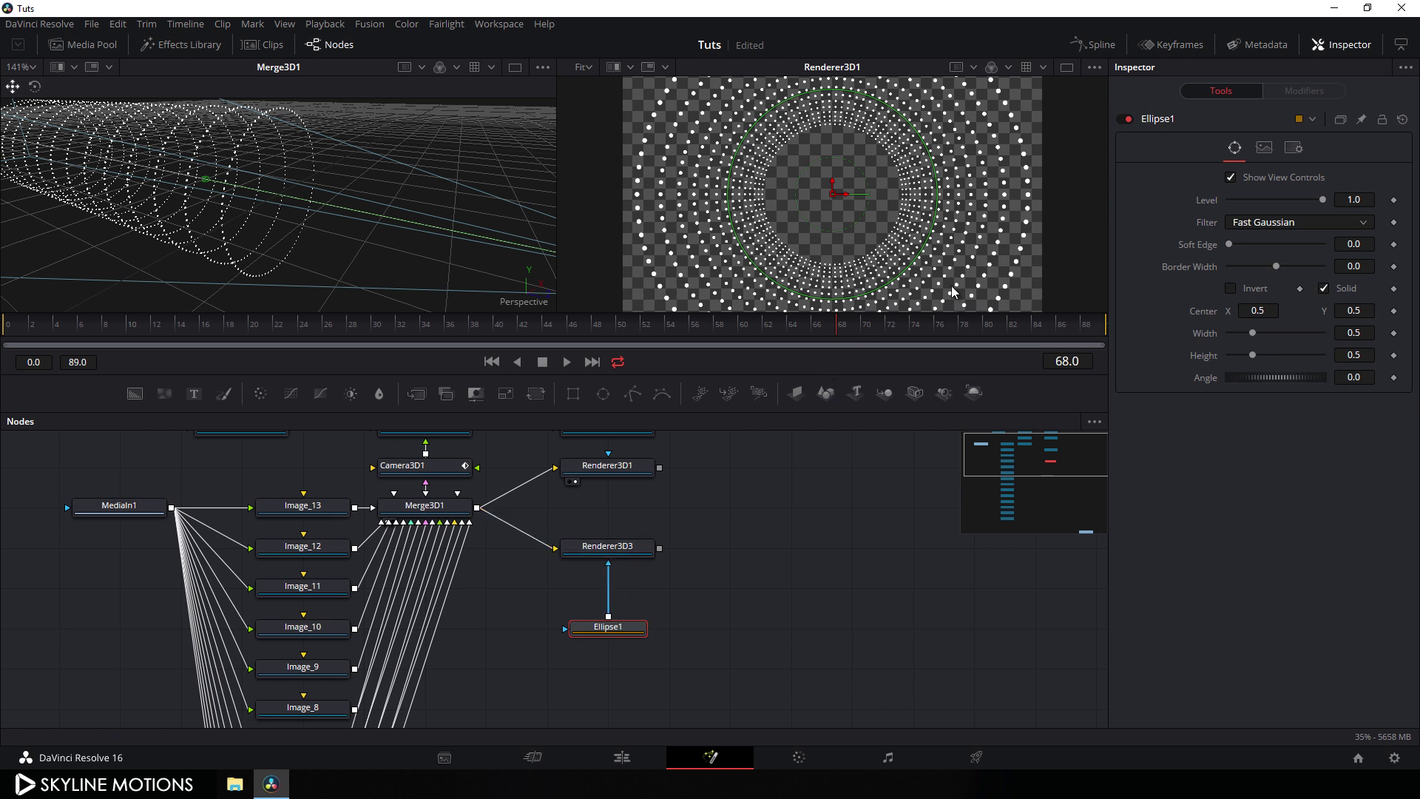
pyautogui.moveTo(891, 281)
pyautogui.mouseDown()
pyautogui.moveTo(863, 240)
pyautogui.moveTo(888, 275)
pyautogui.moveTo(880, 265)
pyautogui.mouseUp()
pyautogui.click(1350, 333)
pyautogui.write('0')
pyautogui.press('Tab')
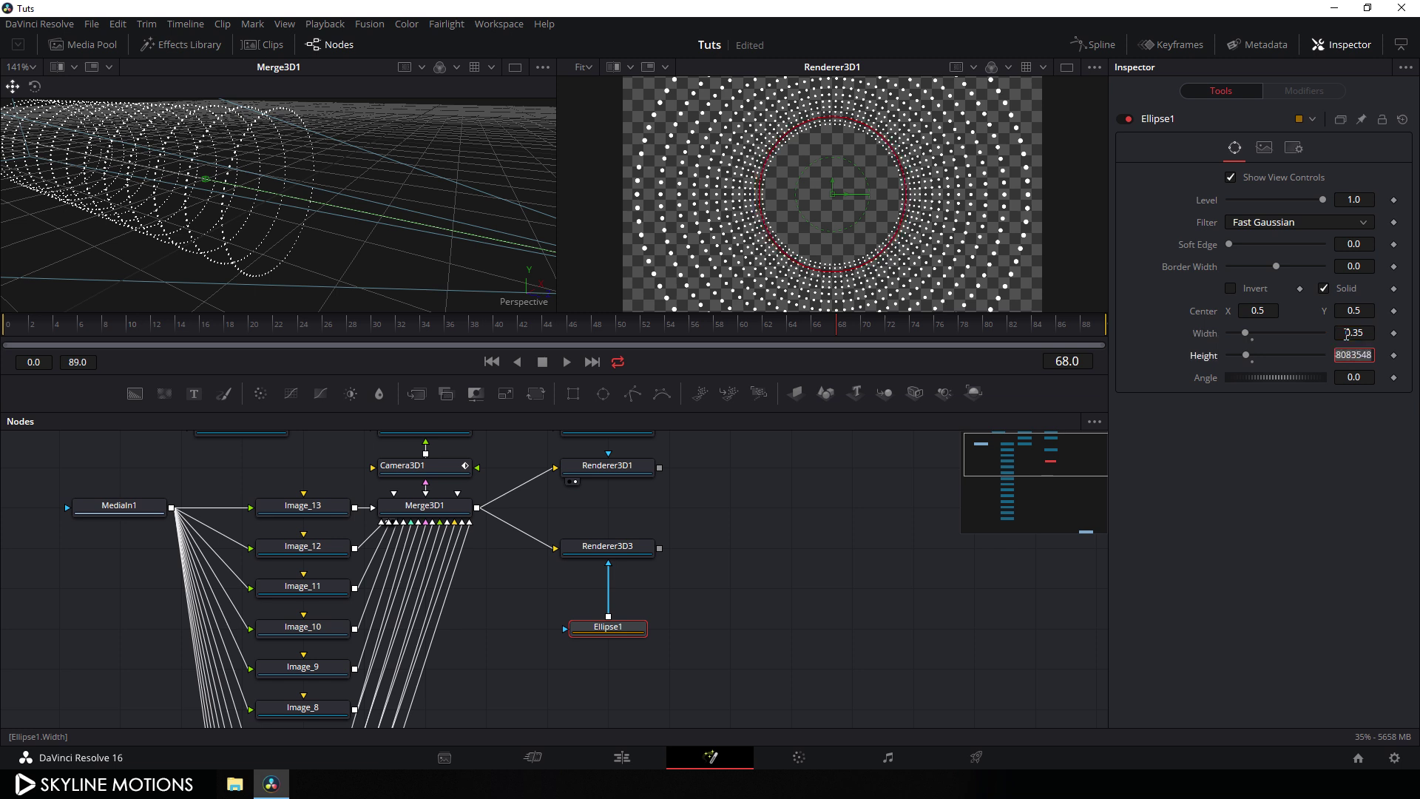
pyautogui.write('0.35')
pyautogui.press('Tab')
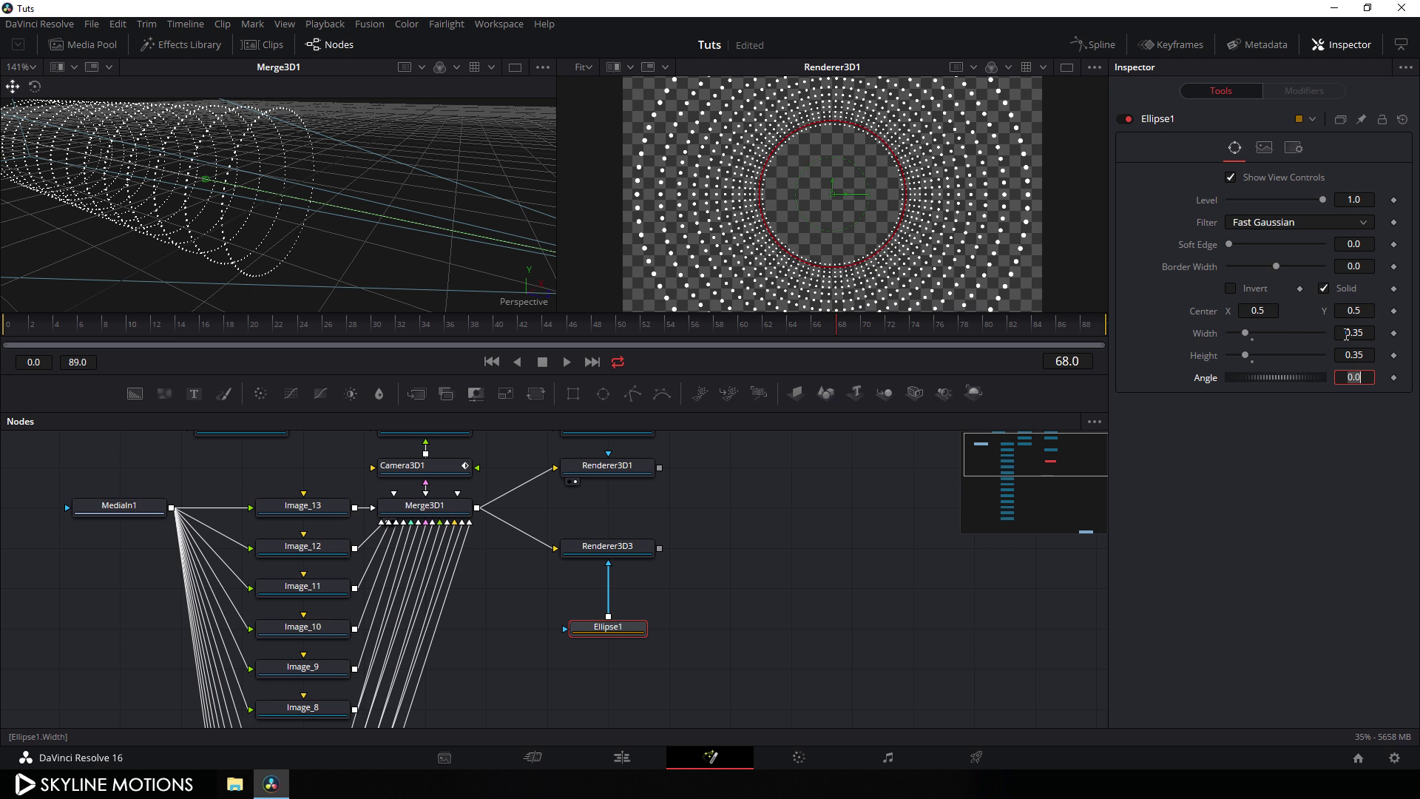
# Link Ellipse1's height to its width with an expression, and set the width to 0.35.
pyautogui.rightClick(1205, 360)
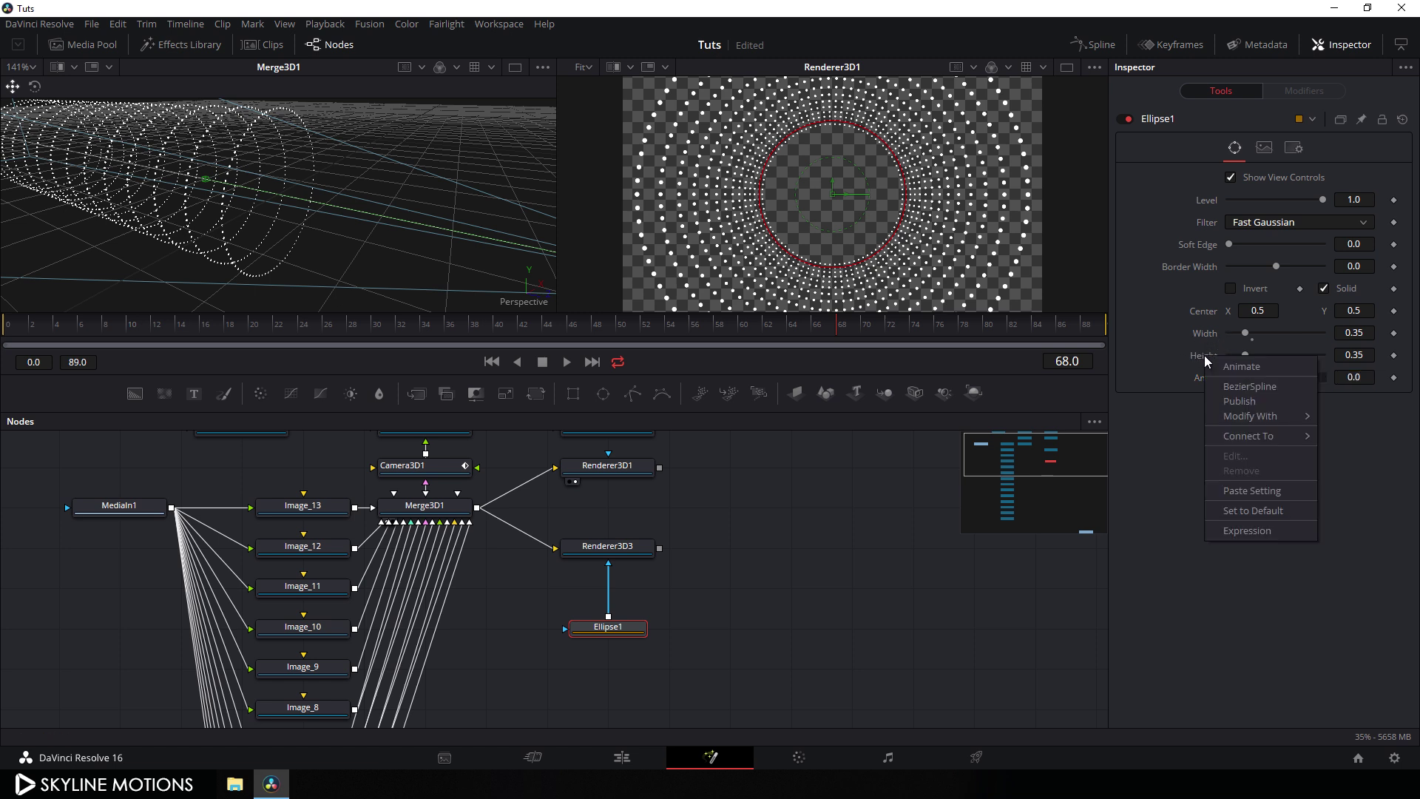
pyautogui.click(1249, 531)
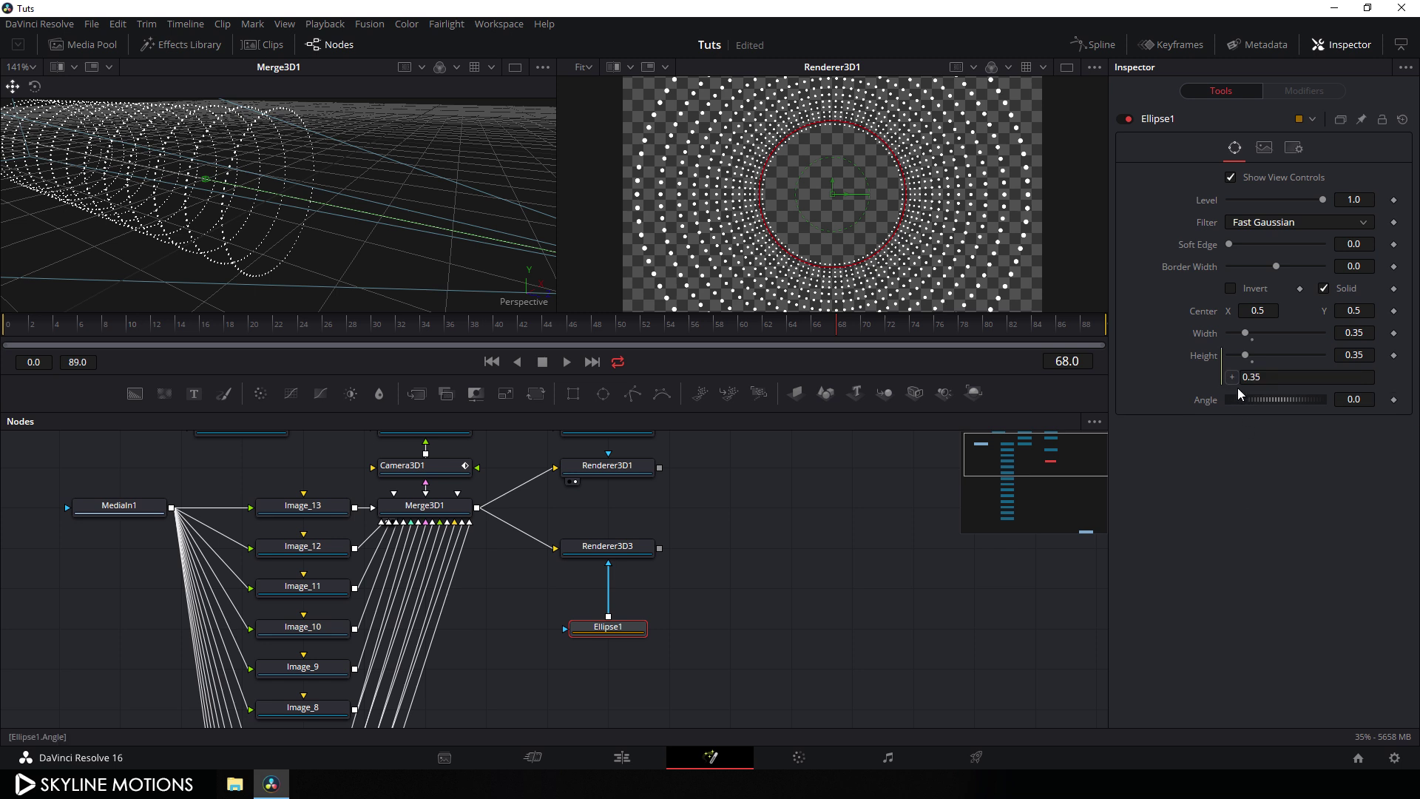
pyautogui.moveTo(1233, 377); pyautogui.dragTo(1248, 340)
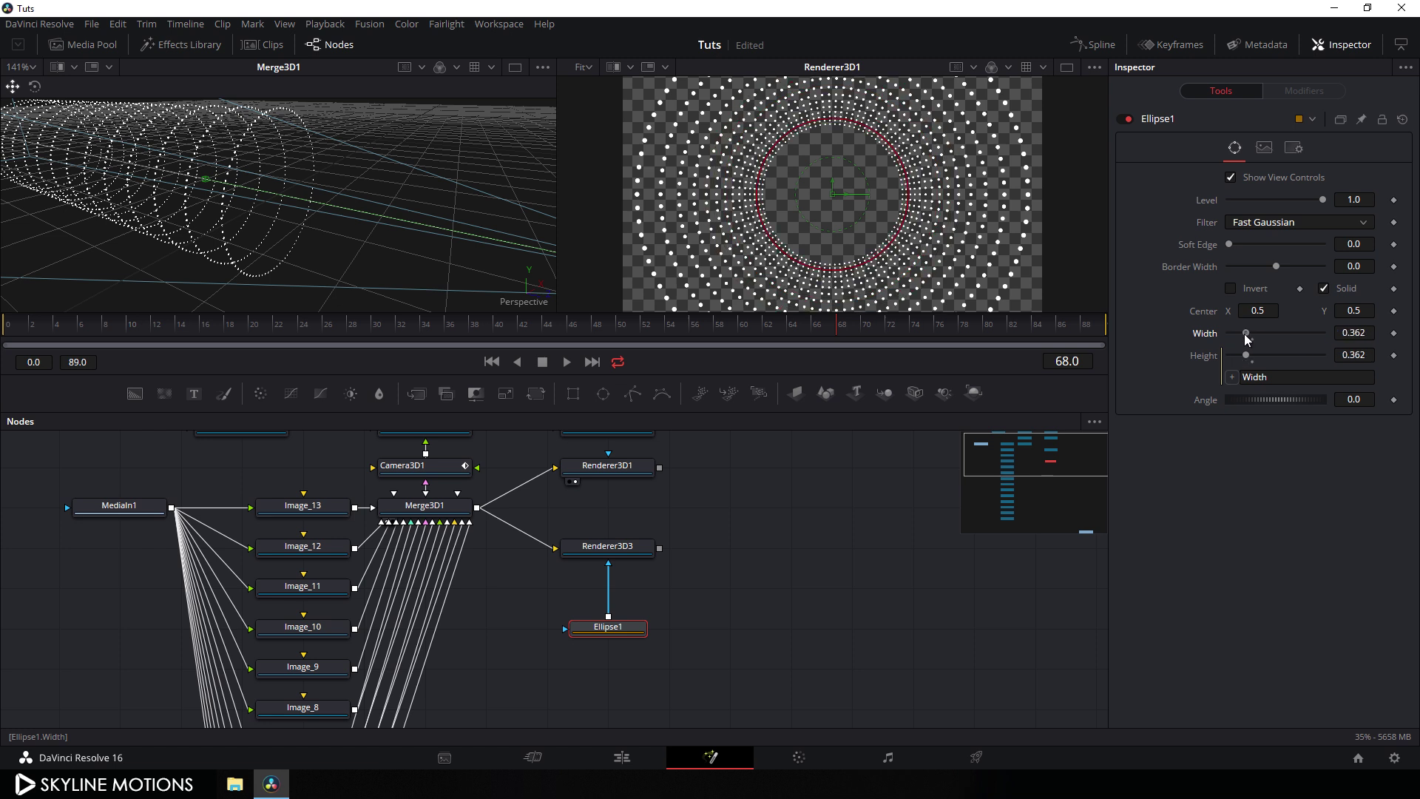
pyautogui.click(1365, 336)
pyautogui.doubleClick(1366, 337)
pyautogui.write('0.35')
pyautogui.press('Tab')
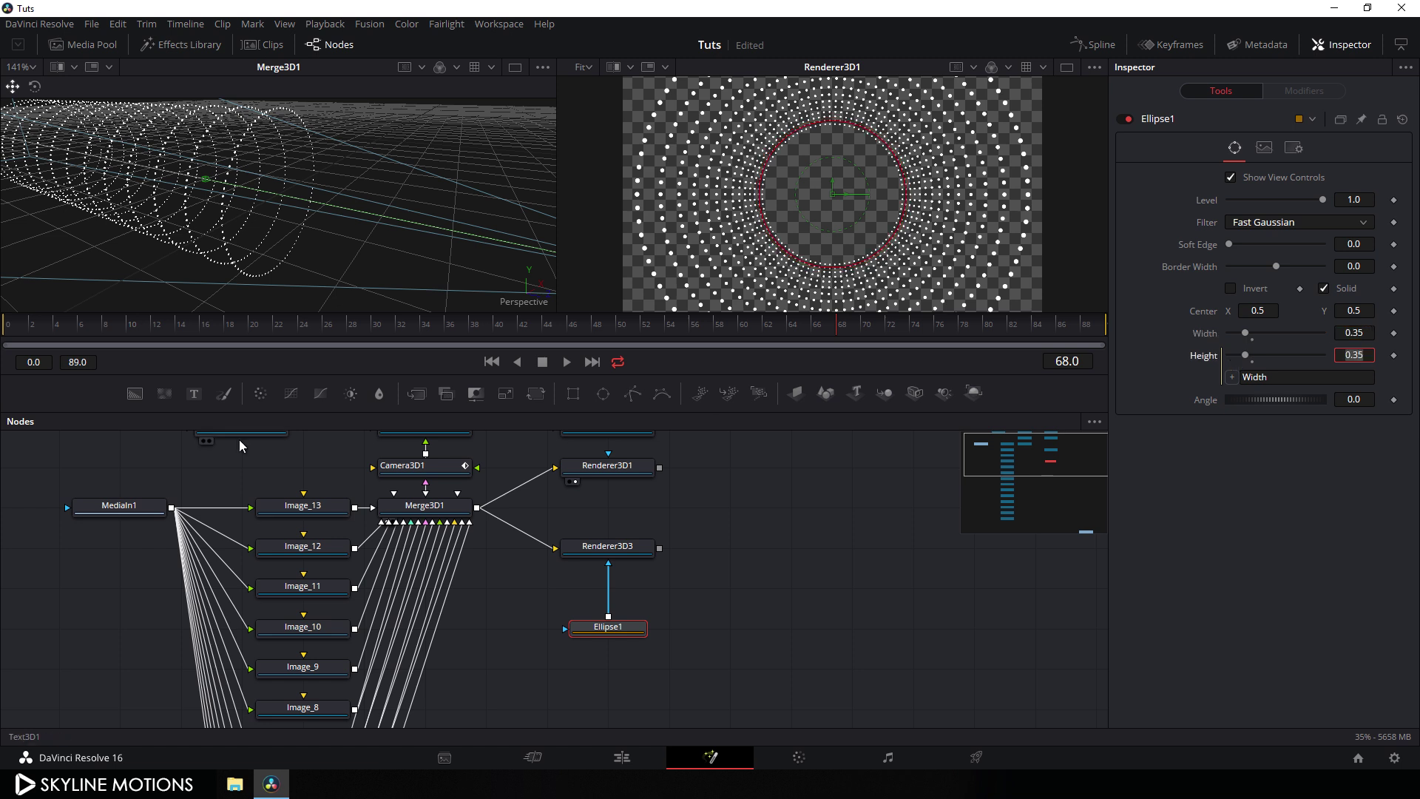
# Keyframe Ellipse1's width at 0.35 on frame 0 and 1.0 on frame 30.
pyautogui.moveTo(94, 323); pyautogui.dragTo(1, 333)
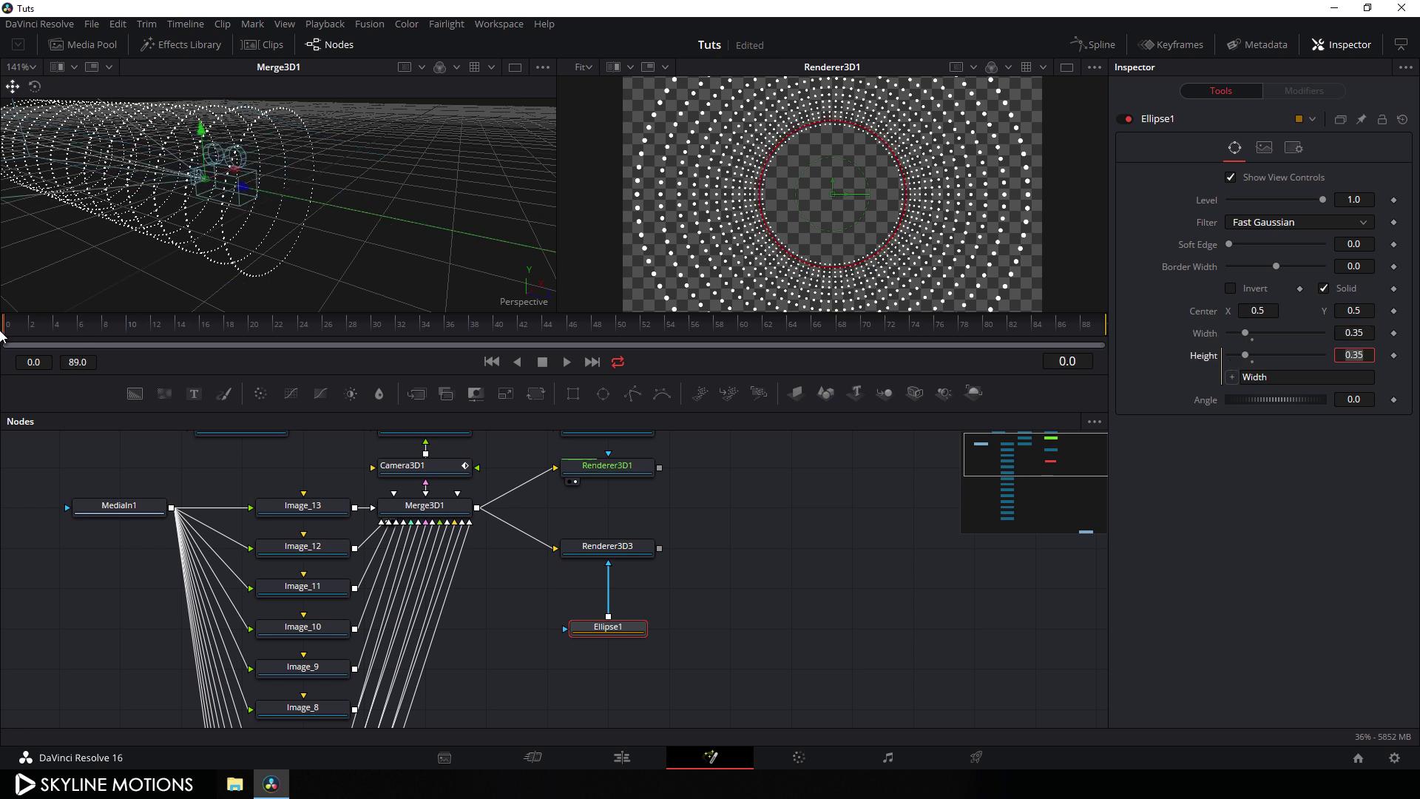
pyautogui.click(1393, 334)
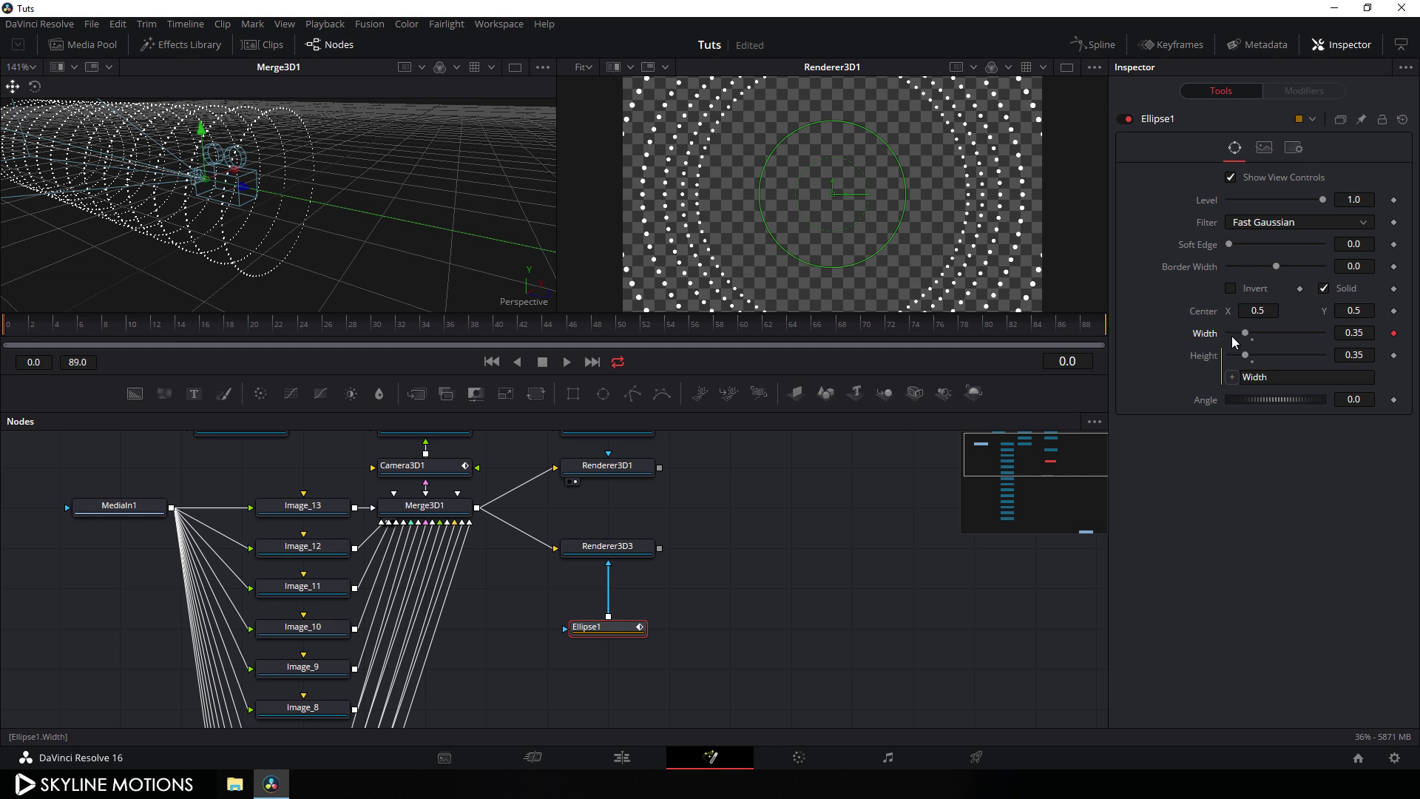
pyautogui.moveTo(86, 331); pyautogui.dragTo(371, 331)
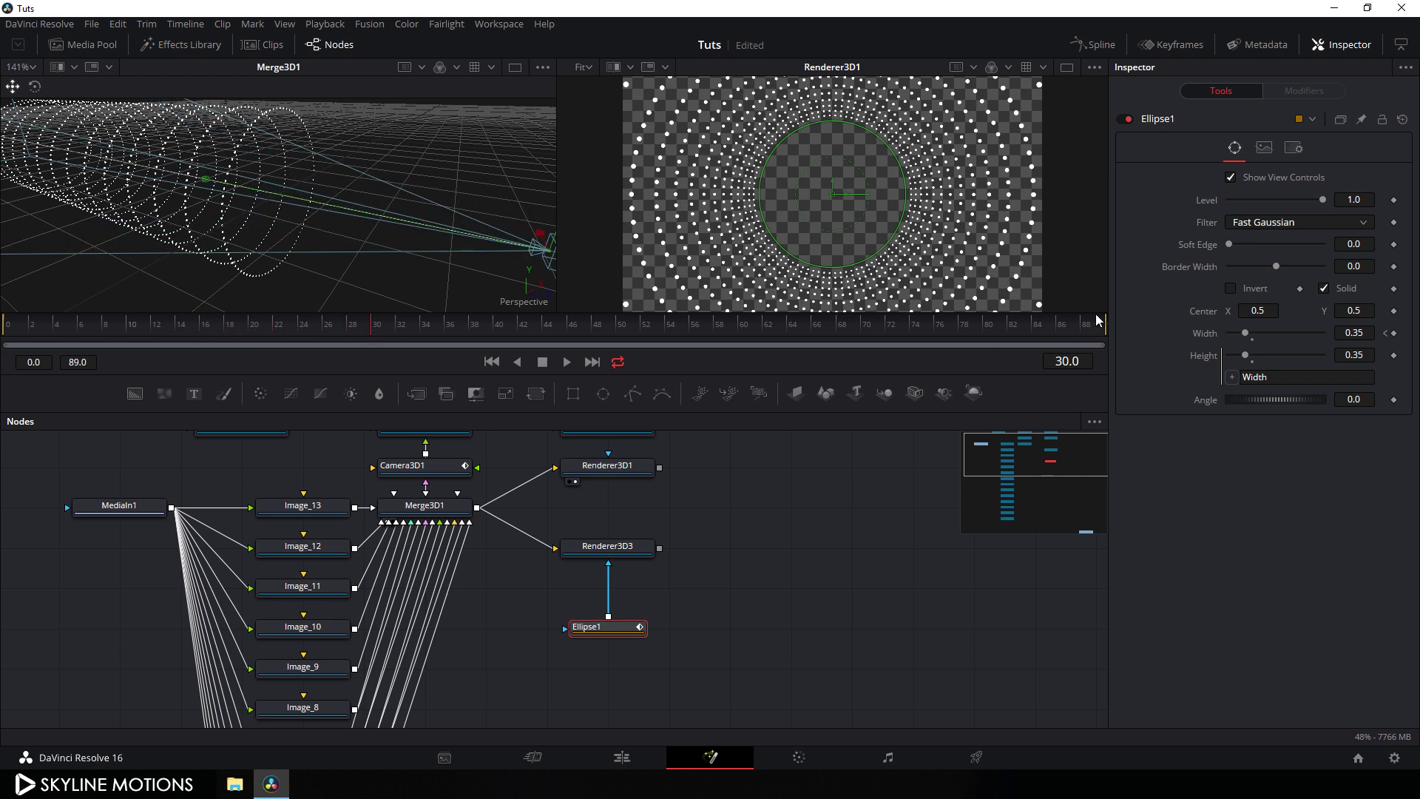
pyautogui.moveTo(1246, 334); pyautogui.dragTo(1265, 333)
pyautogui.click(1355, 333)
pyautogui.write('1')
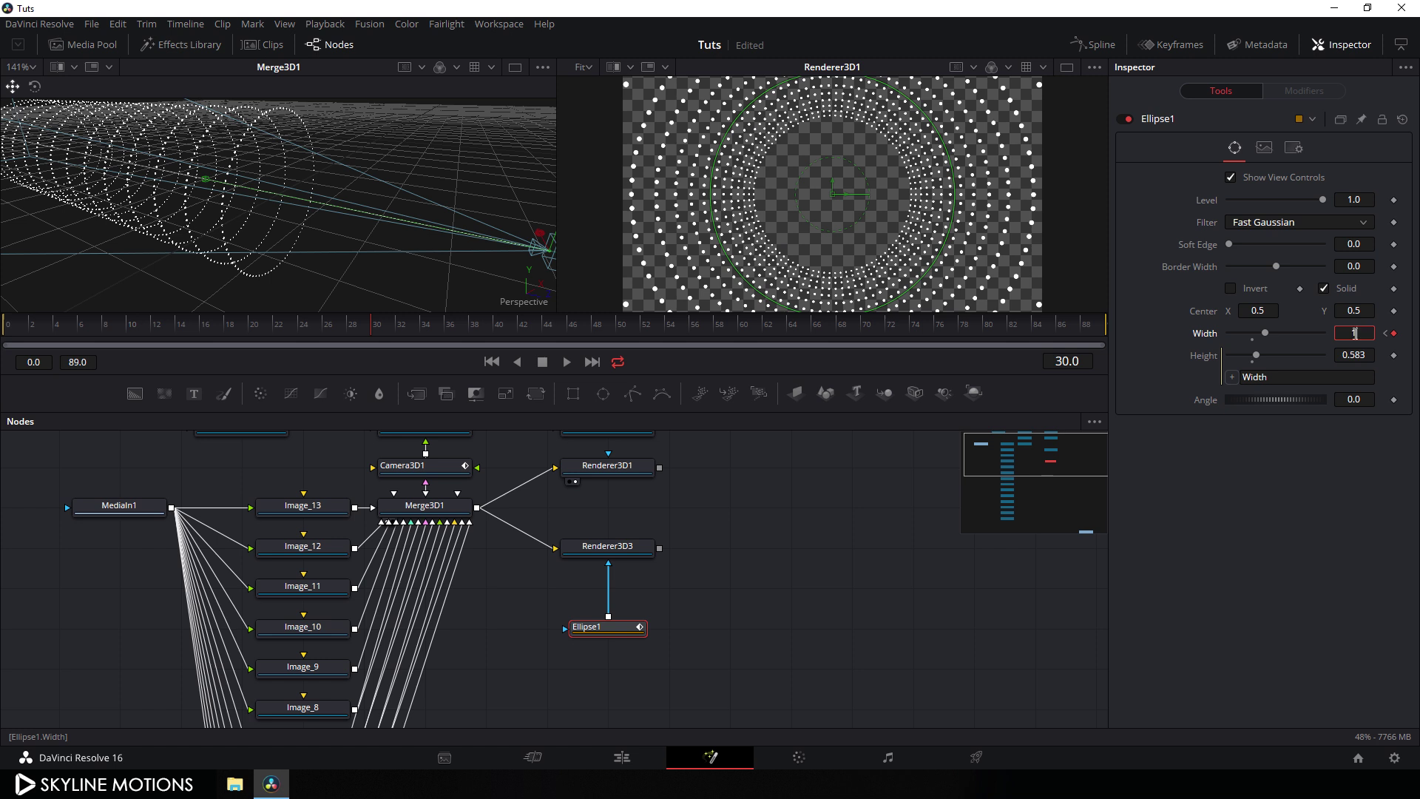
pyautogui.press('Tab')
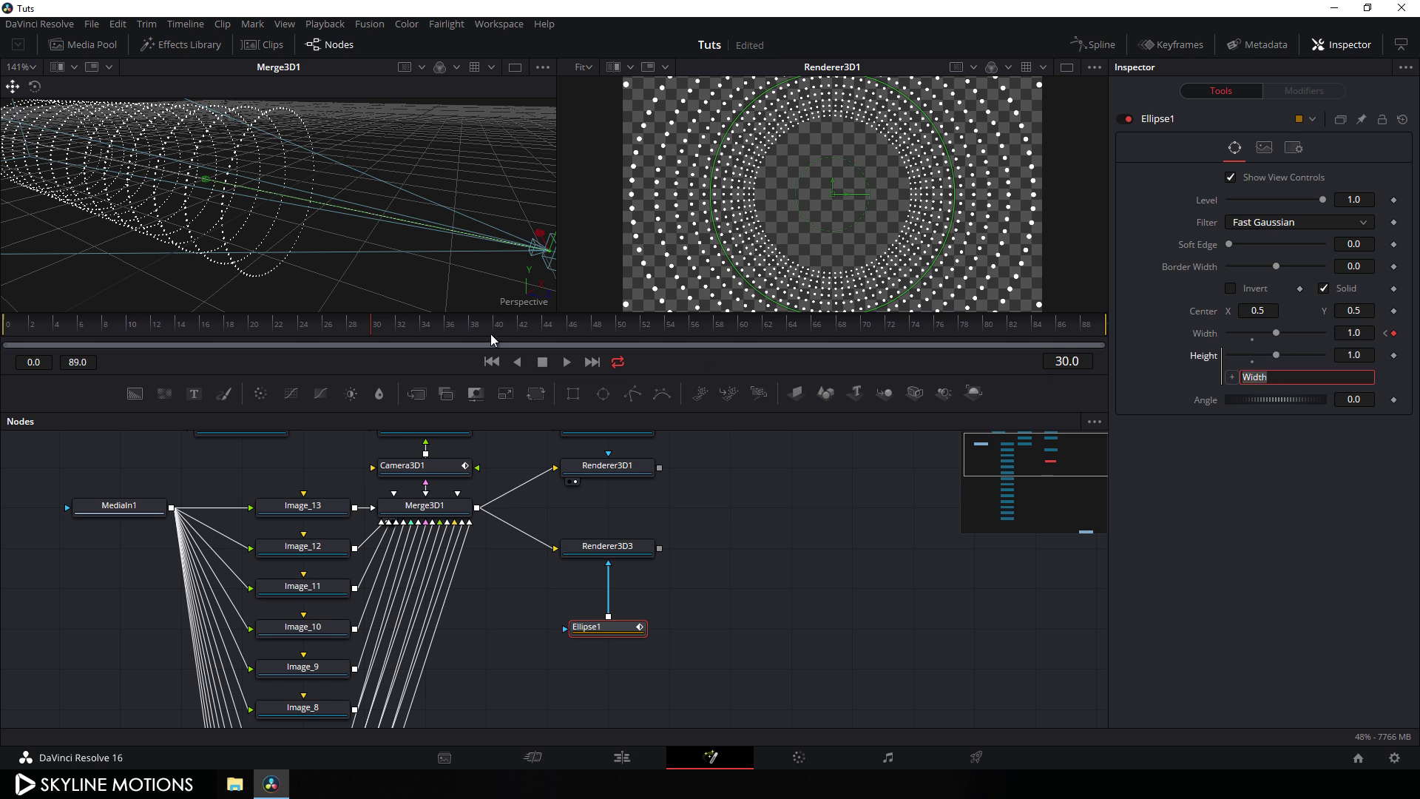
# Keyframe Ellipse1's width at 0.35 on frame 31 and 1.0 on frame 60.
pyautogui.click(384, 327)
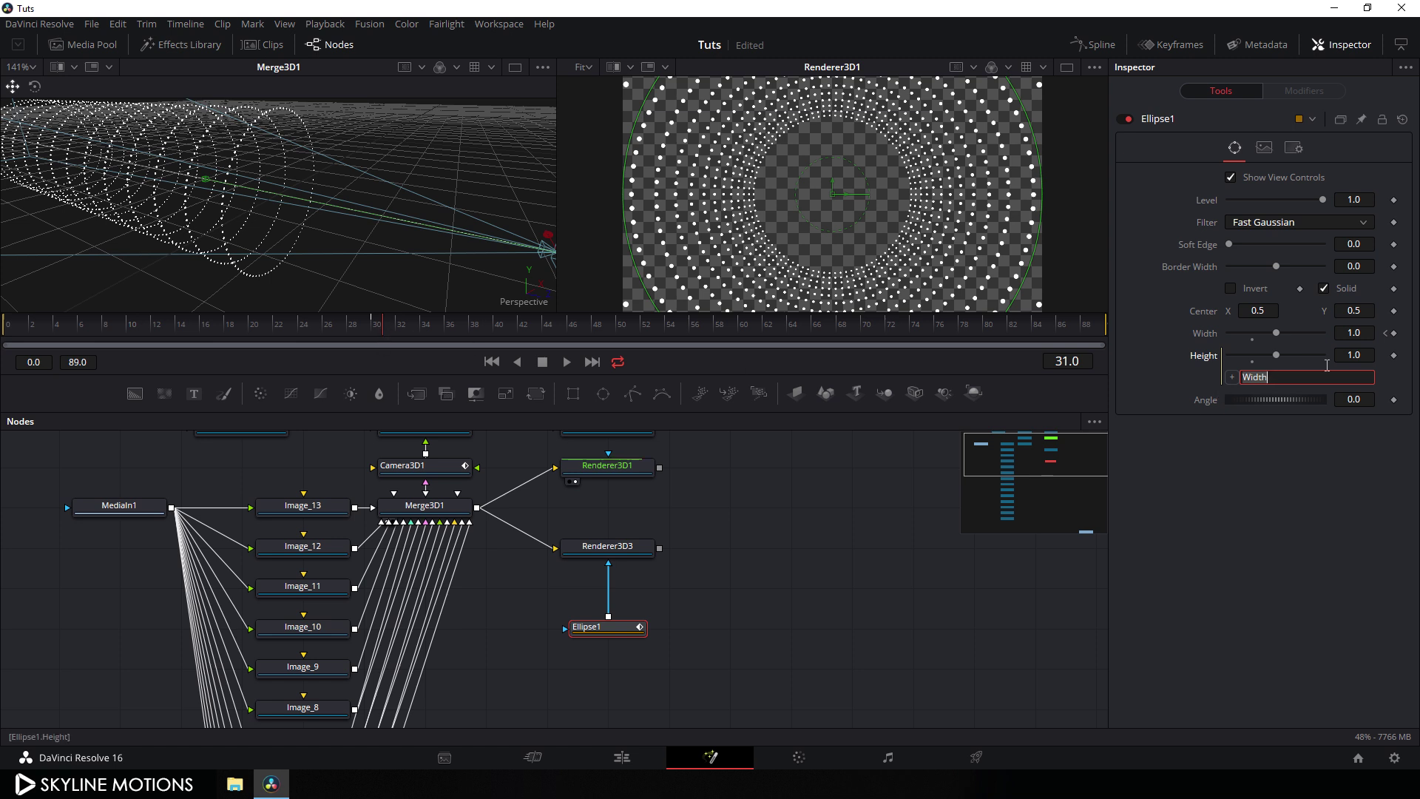
pyautogui.click(1362, 333)
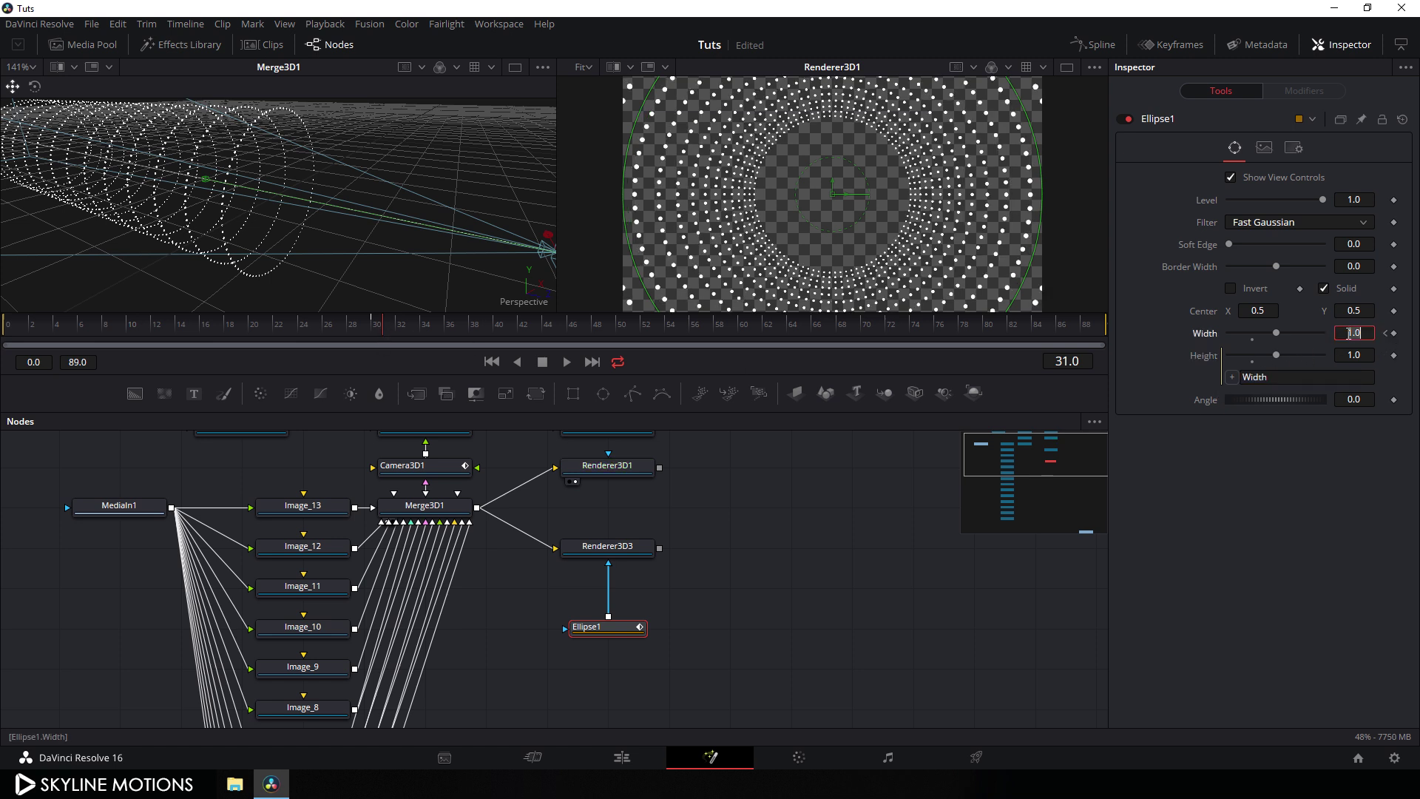
pyautogui.write('0.35')
pyautogui.press('Tab')
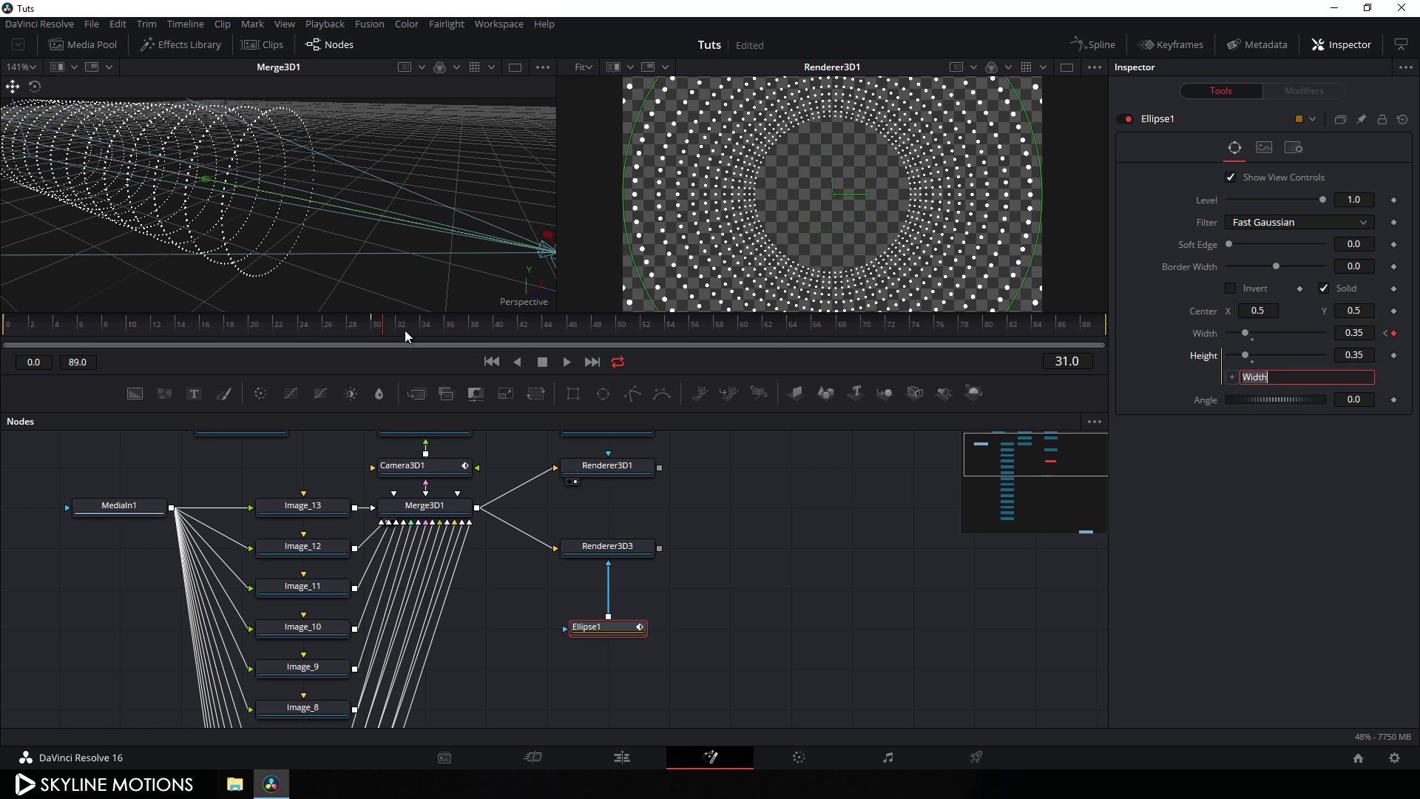
pyautogui.moveTo(406, 329); pyautogui.dragTo(744, 333)
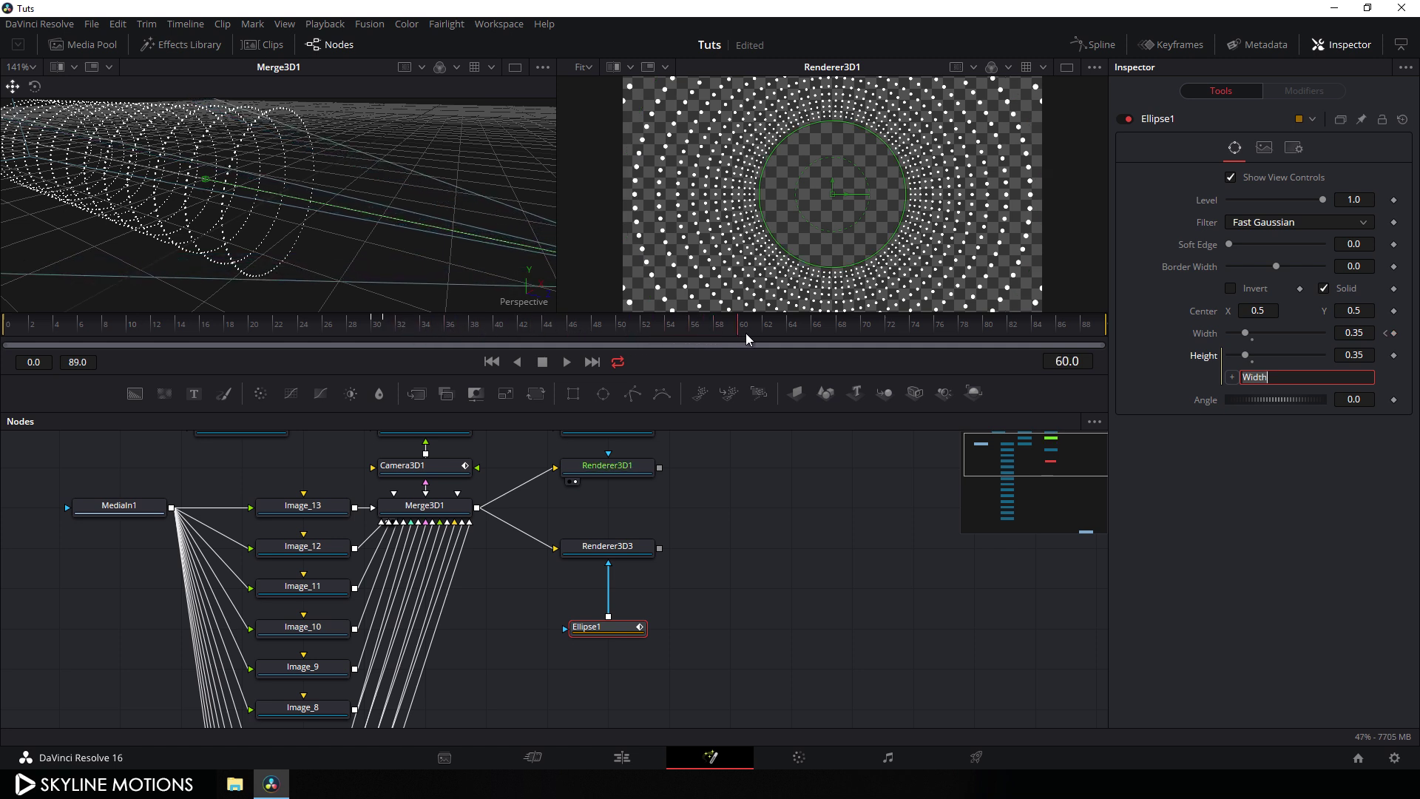
pyautogui.click(1357, 333)
pyautogui.write('1')
pyautogui.press('Tab')
pyautogui.press('Tab')
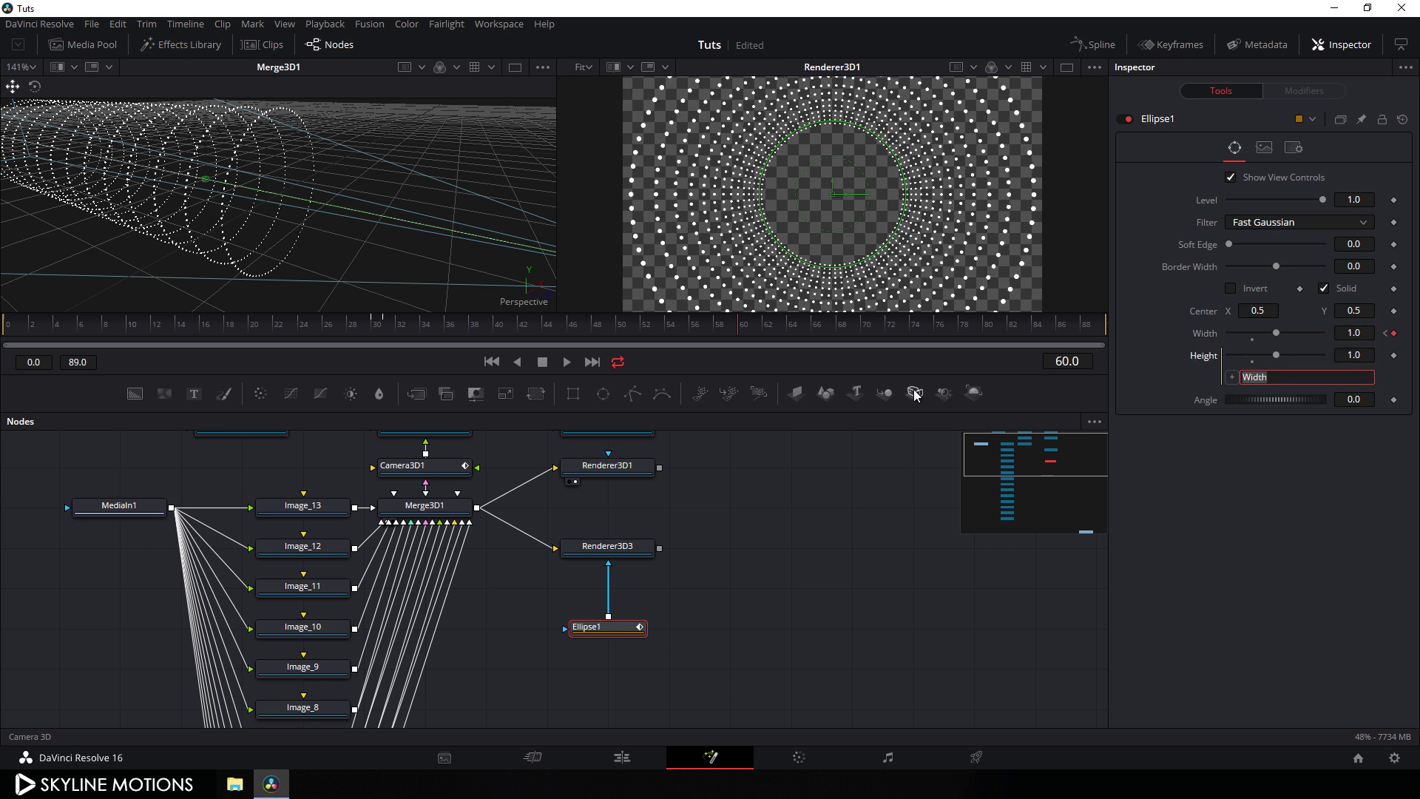
# Keyframe Ellipse1's width at 0.35 on frame 61 and 1.0 on frame 89.
pyautogui.click(752, 330)
pyautogui.doubleClick(1353, 333)
pyautogui.write('0.35')
pyautogui.press('Tab')
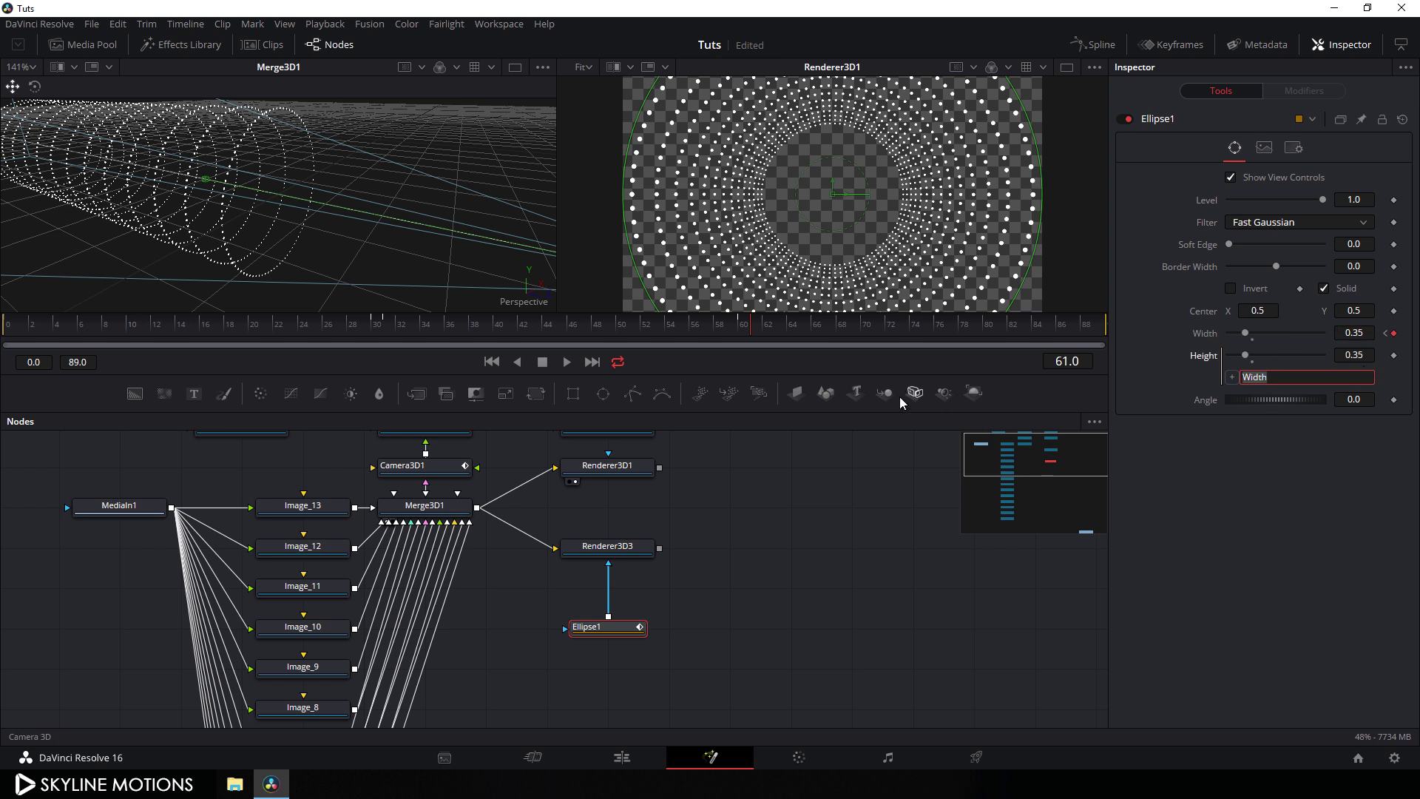
pyautogui.moveTo(780, 324); pyautogui.dragTo(1086, 327)
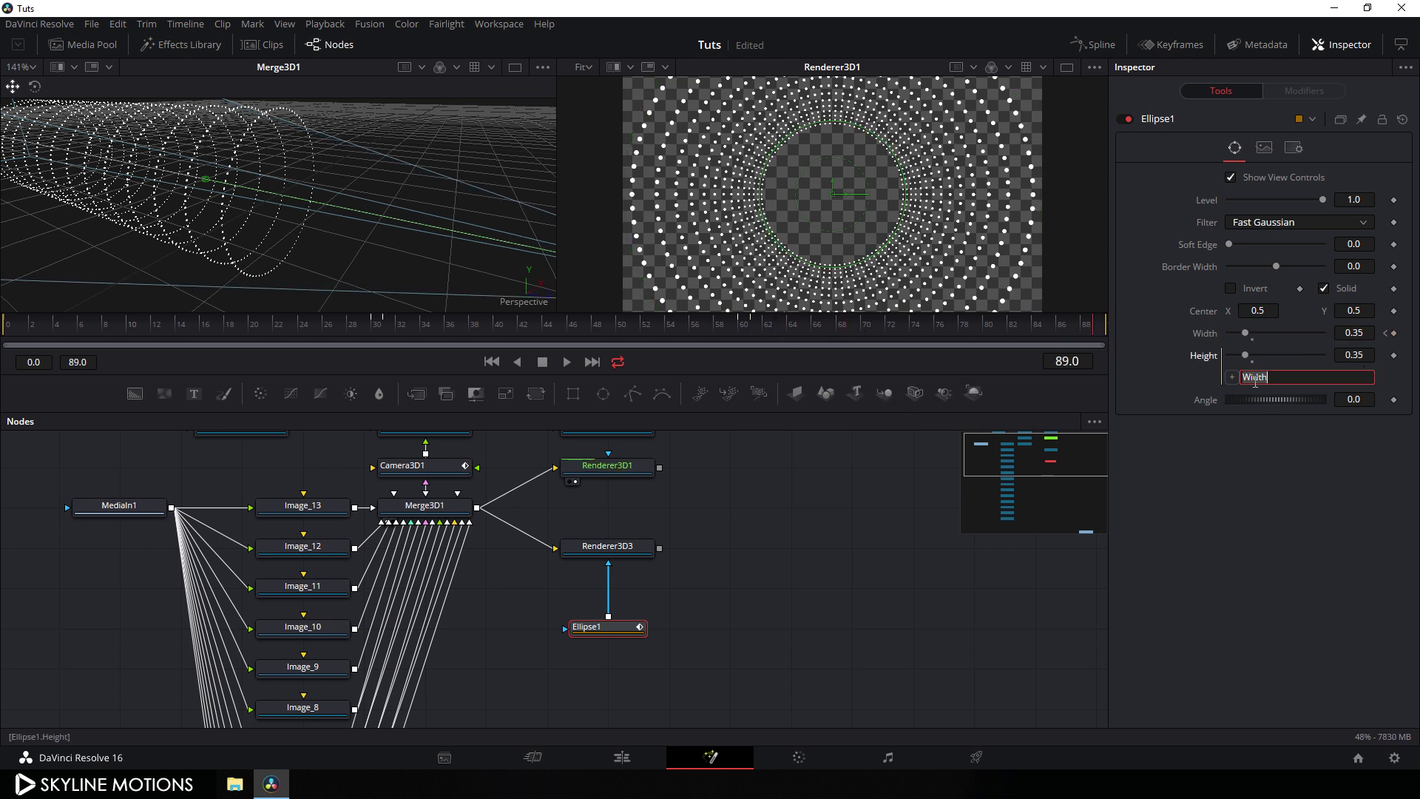
pyautogui.click(1358, 334)
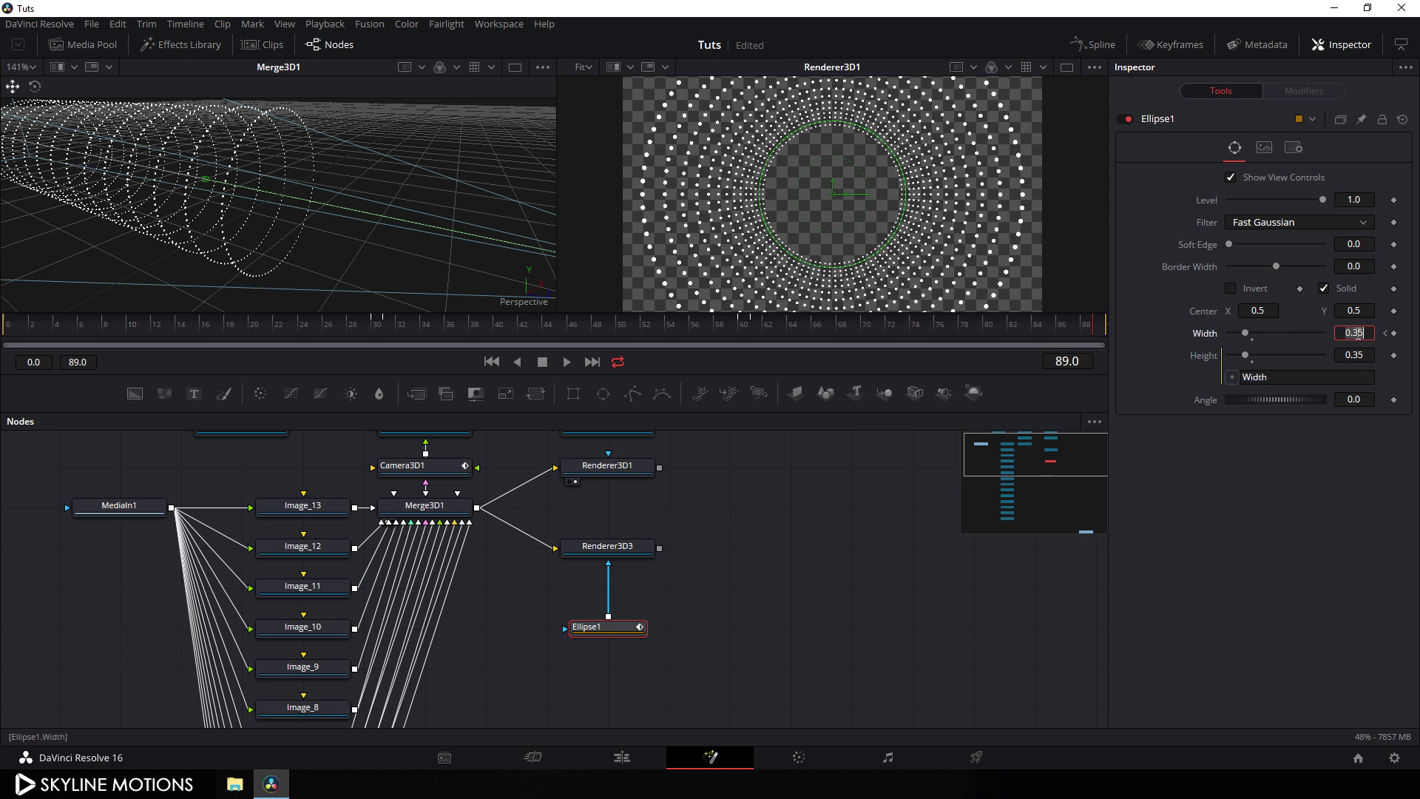
pyautogui.write('1')
pyautogui.press('Return')
# Duplicate Ellipse1, insert the copy between Ellipse1 and Renderer3D3, and set the copy's paint mode to Subtract.
pyautogui.click(433, 324)
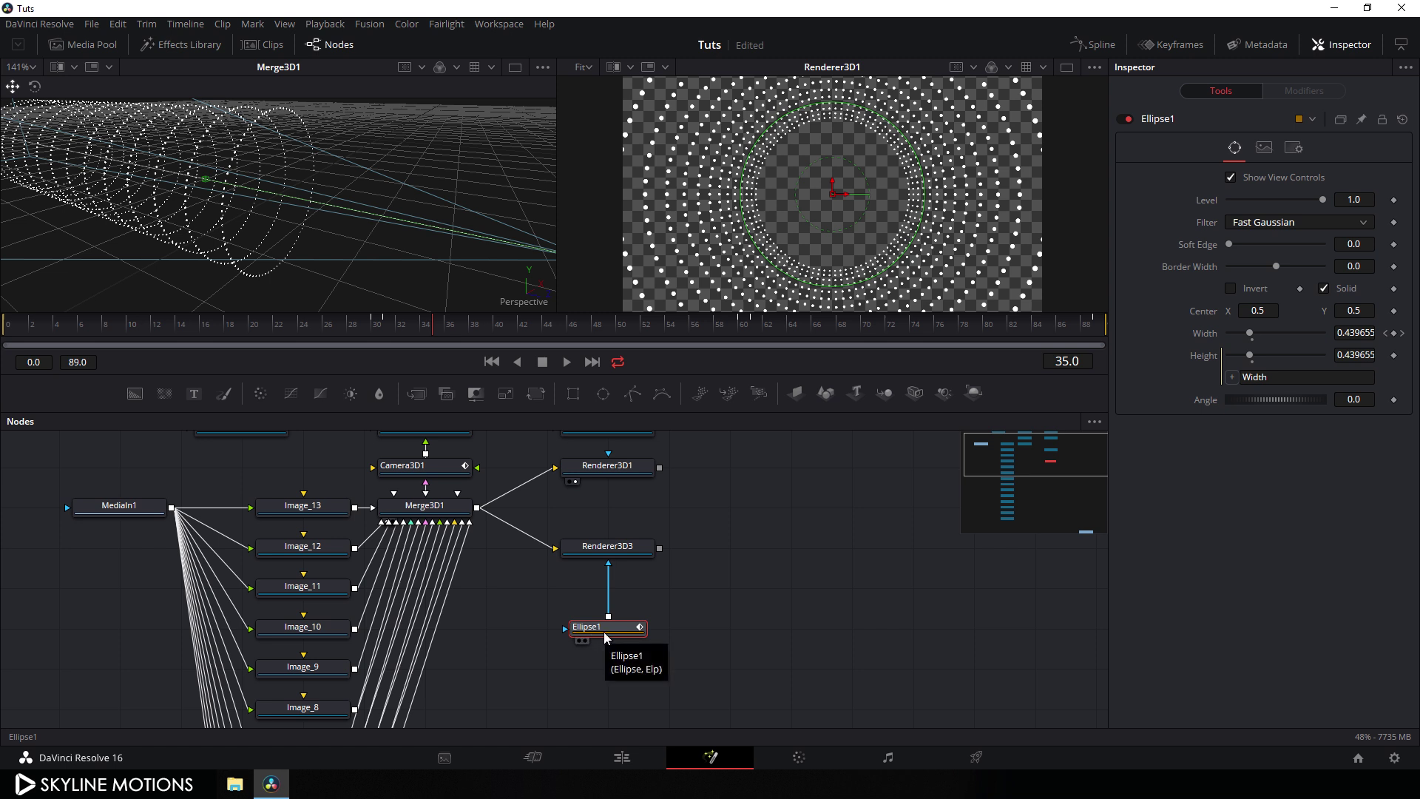
pyautogui.click(708, 597)
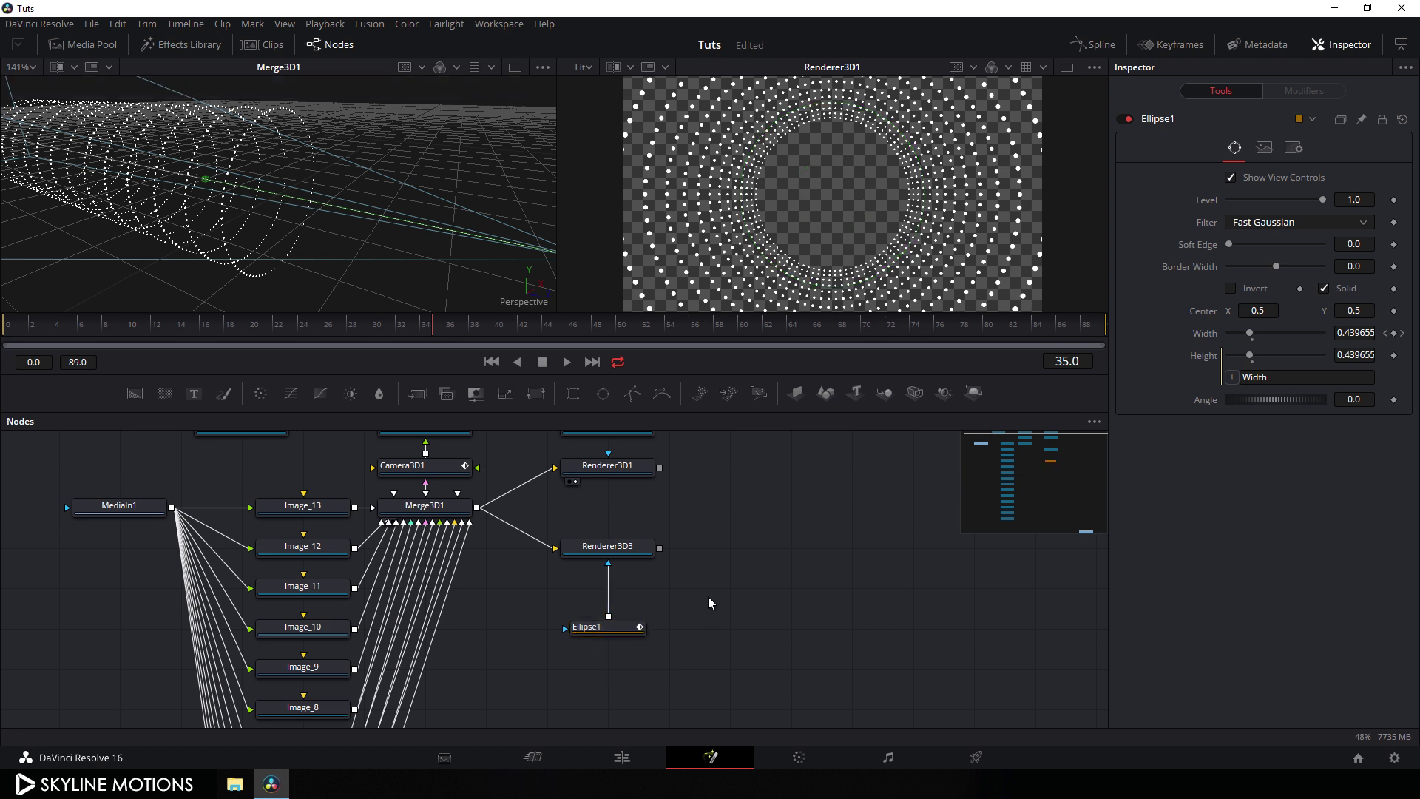
pyautogui.hotkey('ctrl', 'v')
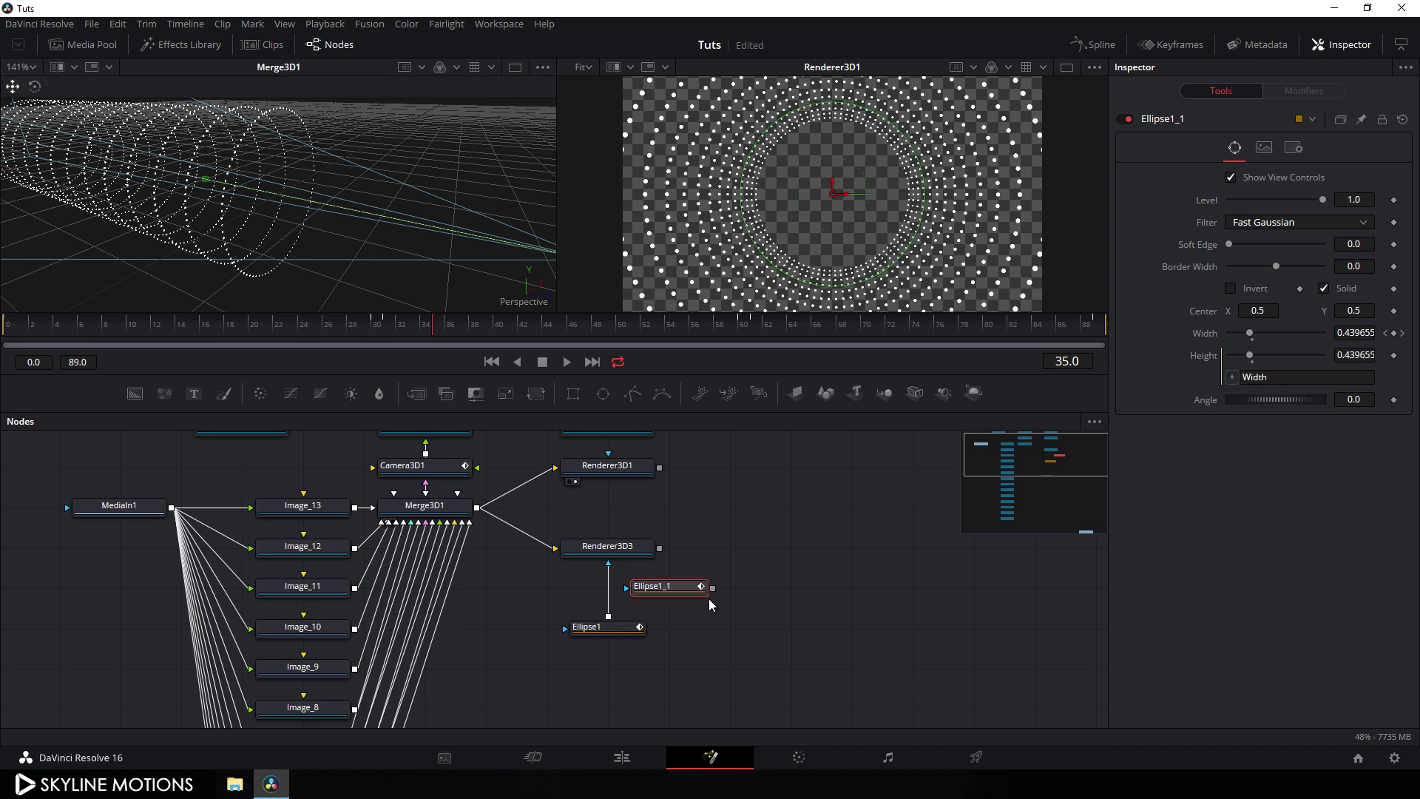
pyautogui.moveTo(665, 591)
pyautogui.mouseDown()
pyautogui.moveTo(716, 593)
pyautogui.moveTo(611, 595)
pyautogui.mouseUp()
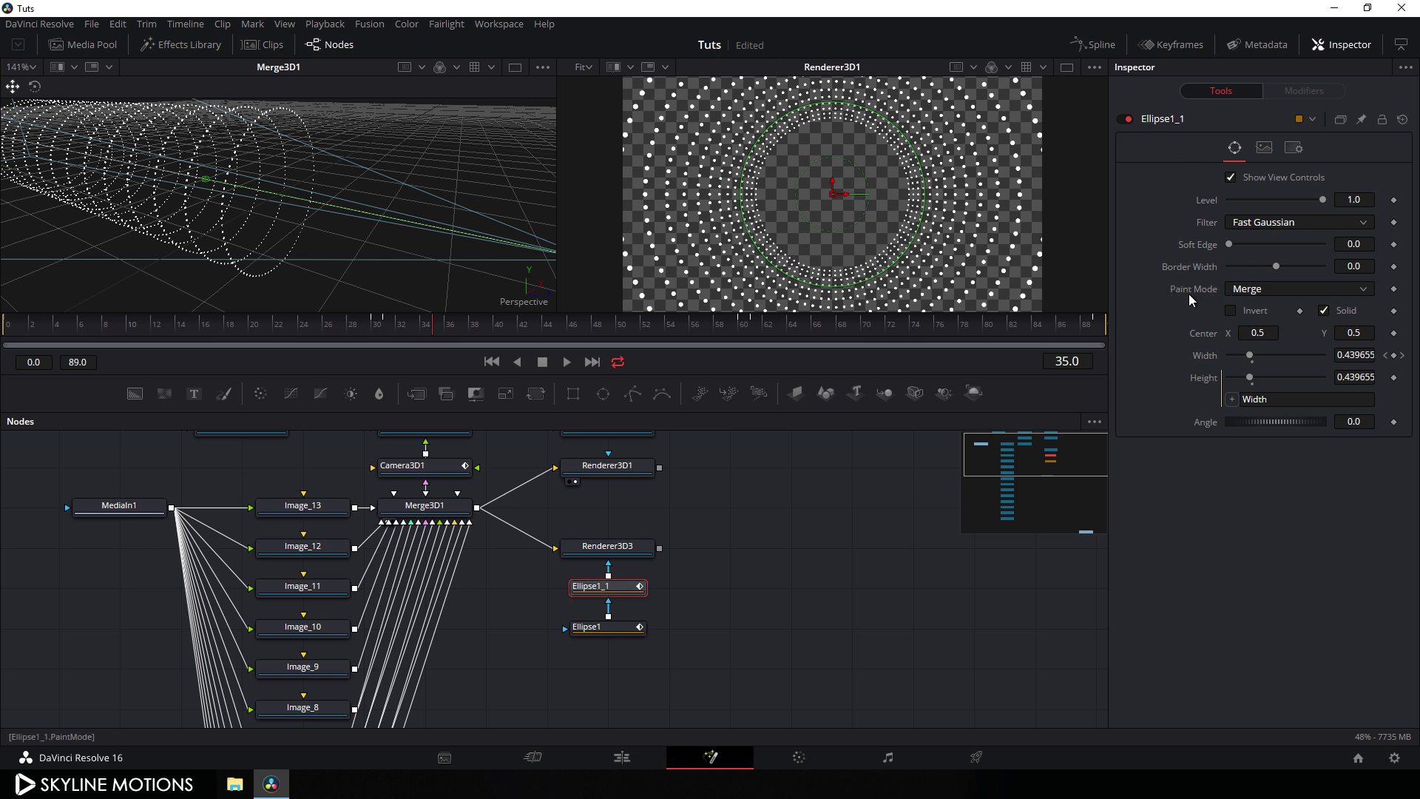
pyautogui.click(1254, 290)
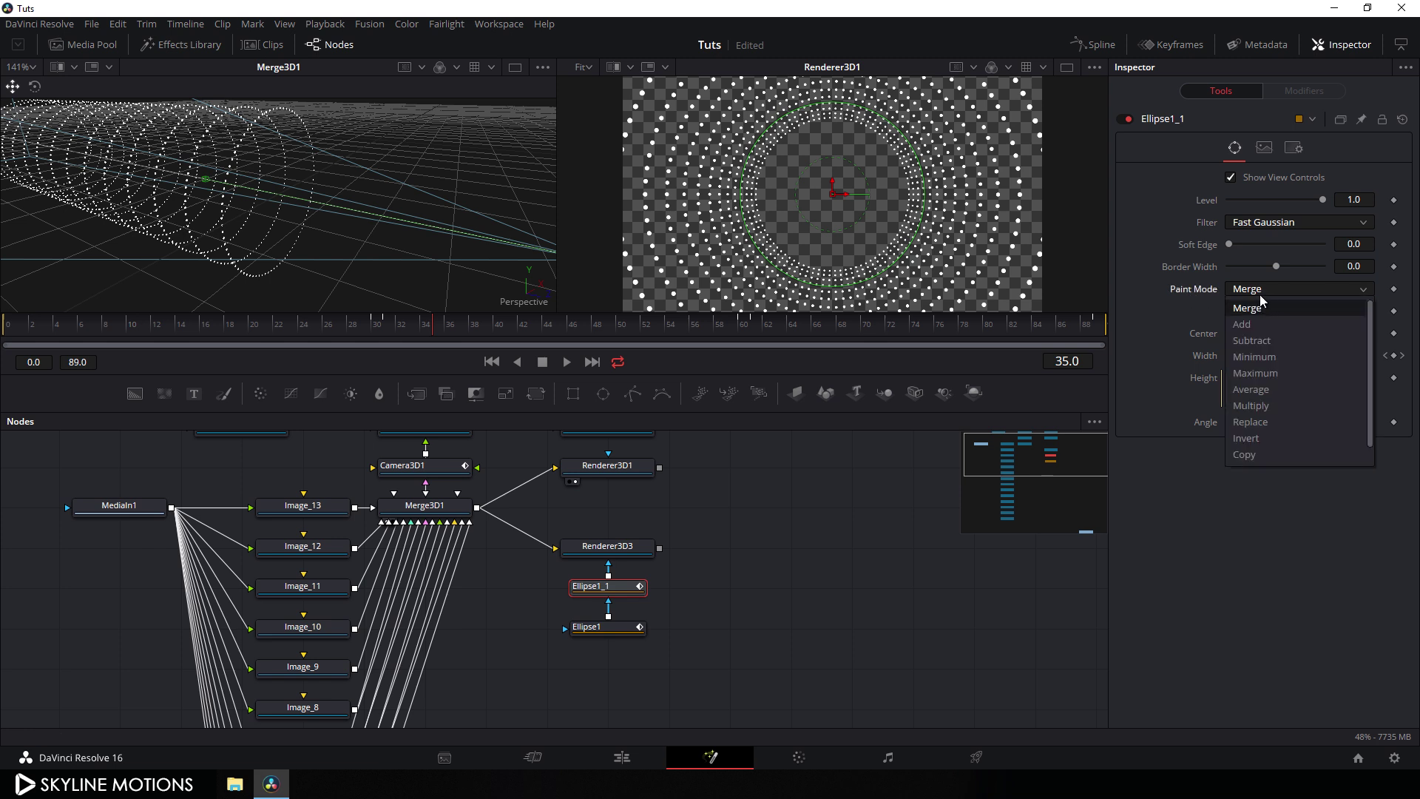
pyautogui.click(1259, 338)
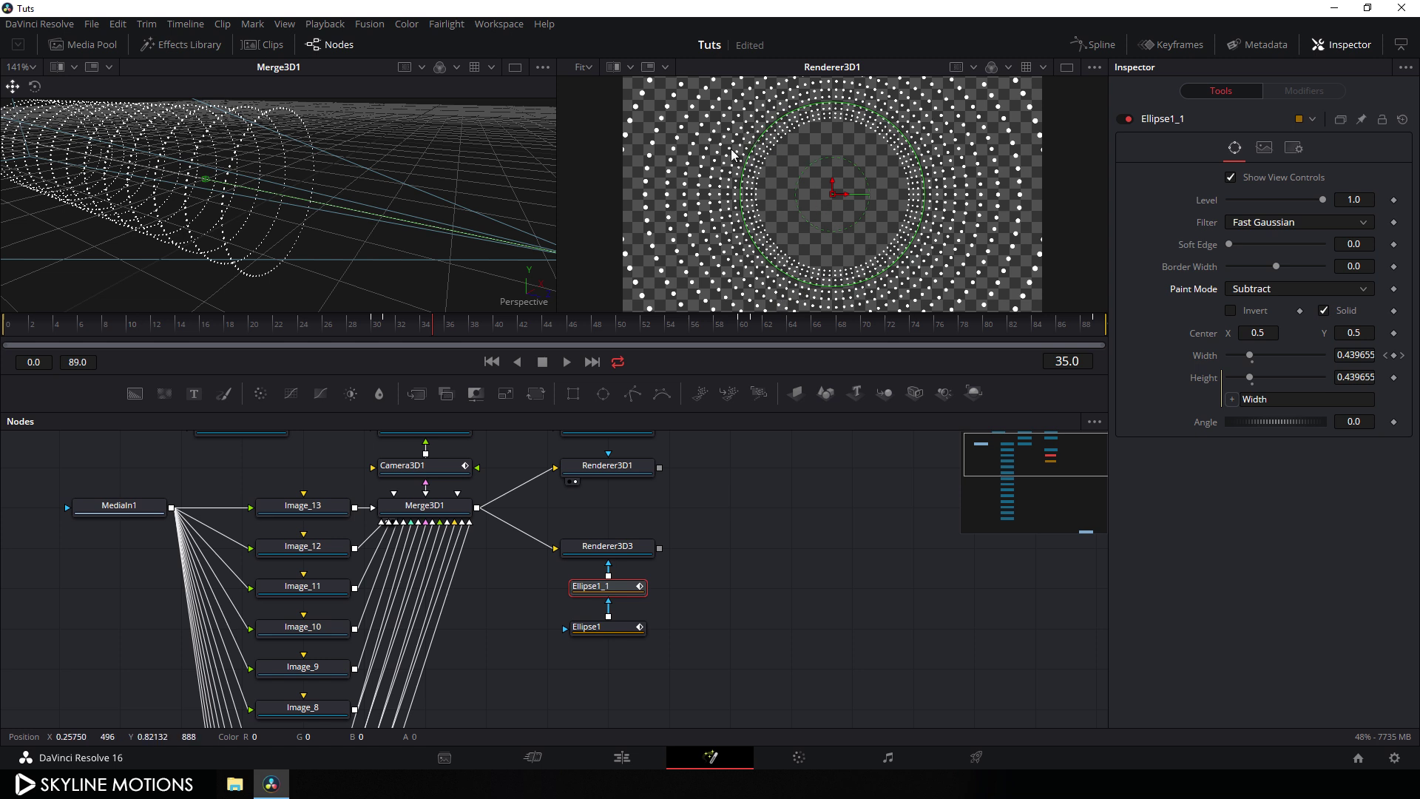
# Set the width keyframe of Ellipse1_1 on frame 0 to 0.3.
pyautogui.moveTo(434, 324); pyautogui.dragTo(8, 346)
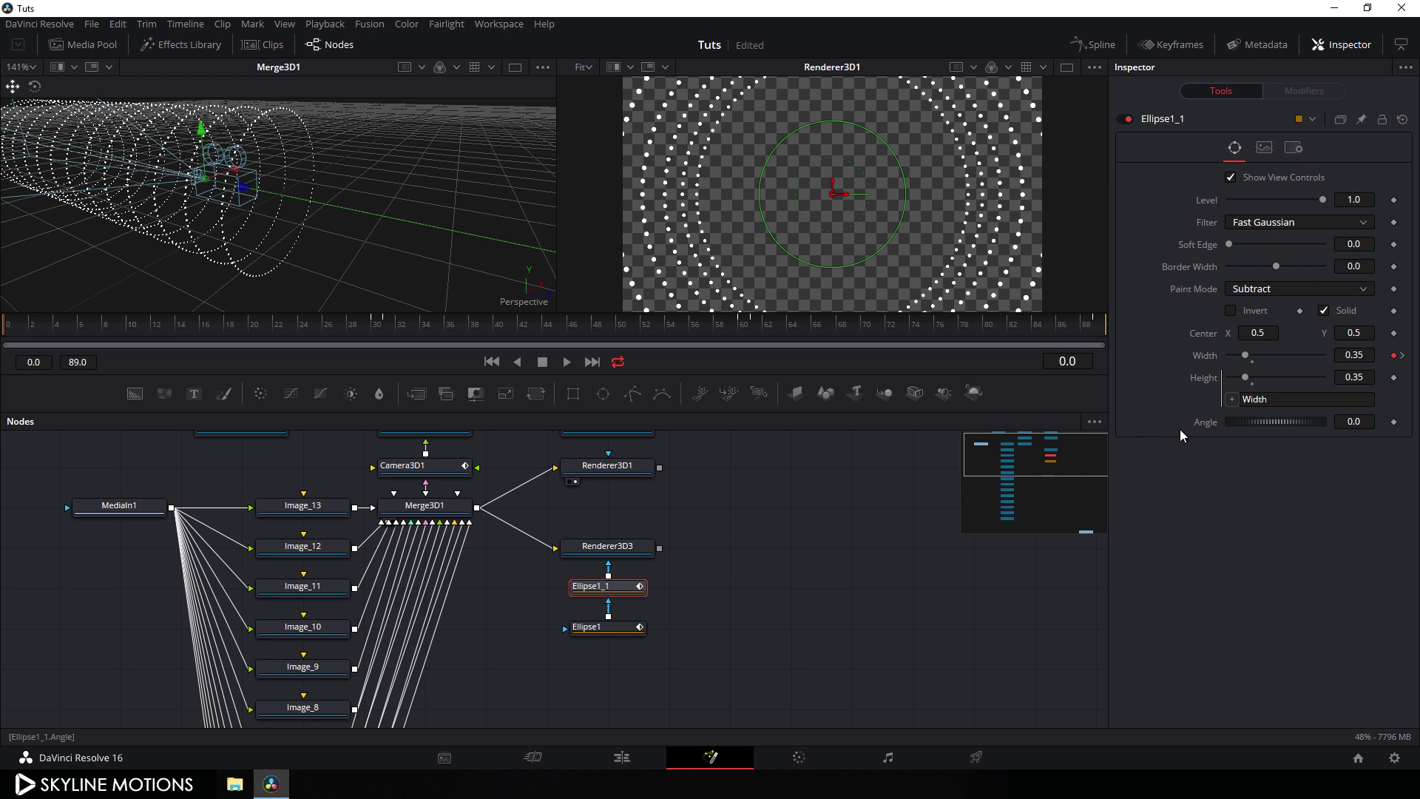
pyautogui.click(1365, 356)
pyautogui.click(1371, 355)
pyautogui.press('BackSpace')
pyautogui.press('Return')
# Set the width keyframe of Ellipse1_1 on frame 30 to 0.9.
pyautogui.click(346, 330)
pyautogui.moveTo(358, 331); pyautogui.dragTo(374, 332)
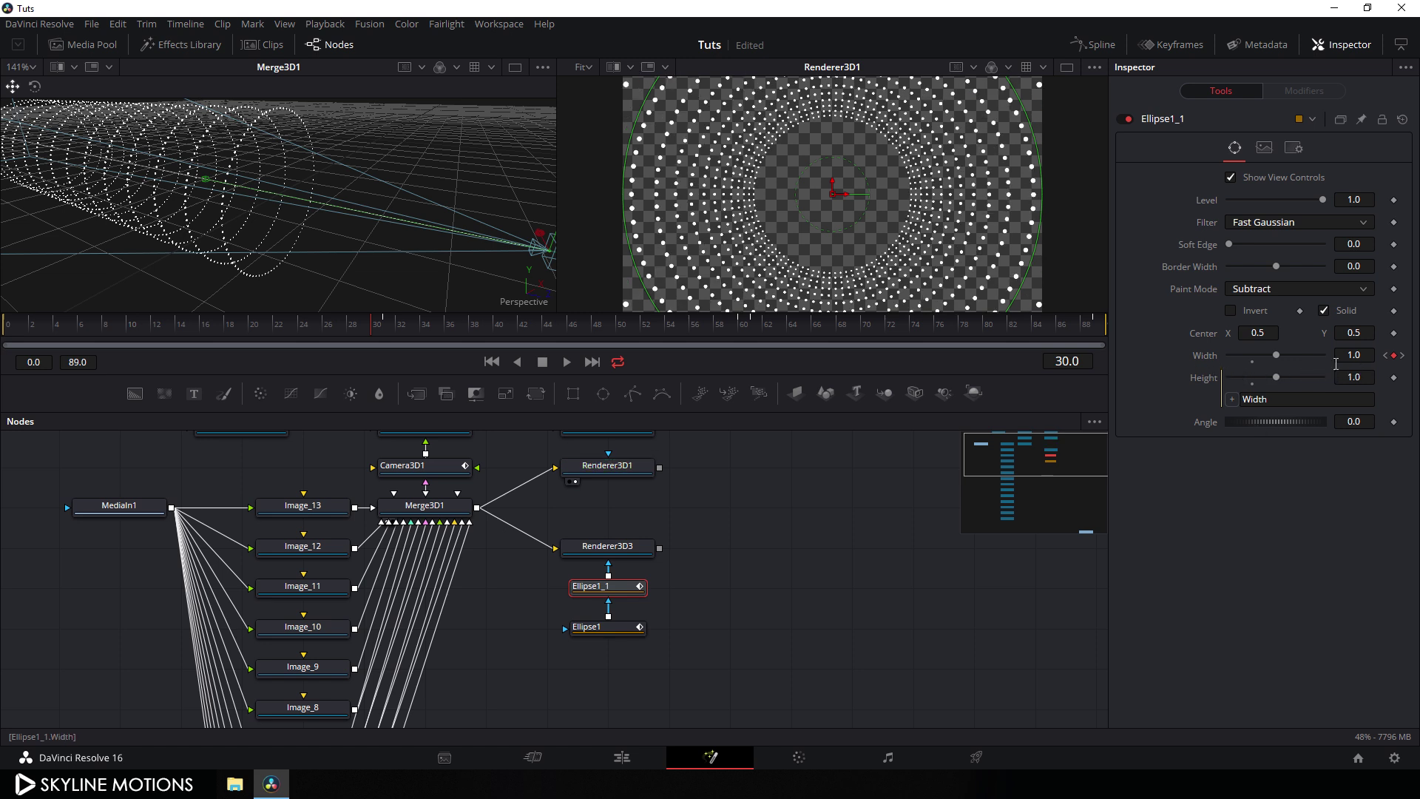
pyautogui.click(1367, 357)
pyautogui.write('0.9')
pyautogui.press('Tab')
pyautogui.press('Tab')
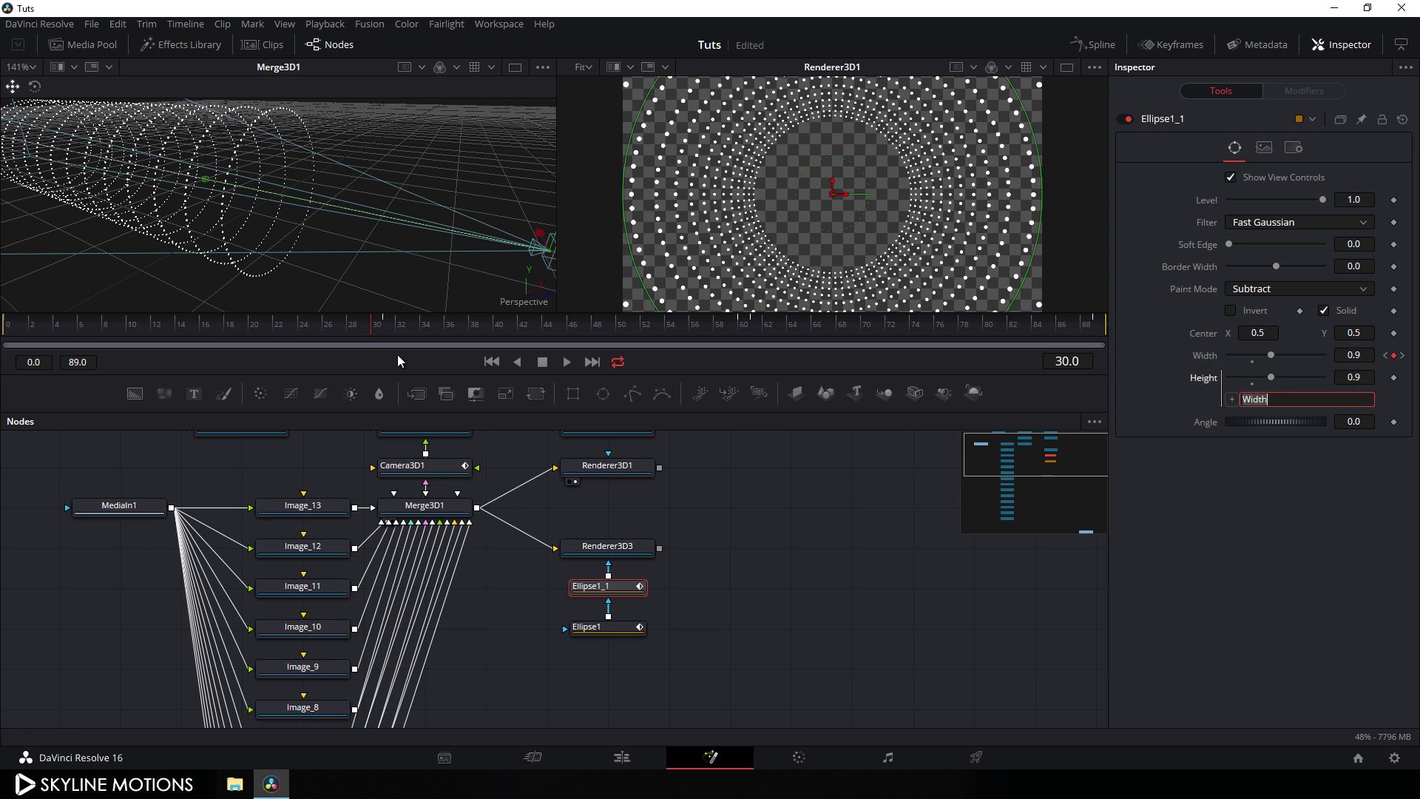
# Set the width of Ellipse1_1 to 0.3 on frame 31 and reduce its width keyframe on frame 60.
pyautogui.click(385, 333)
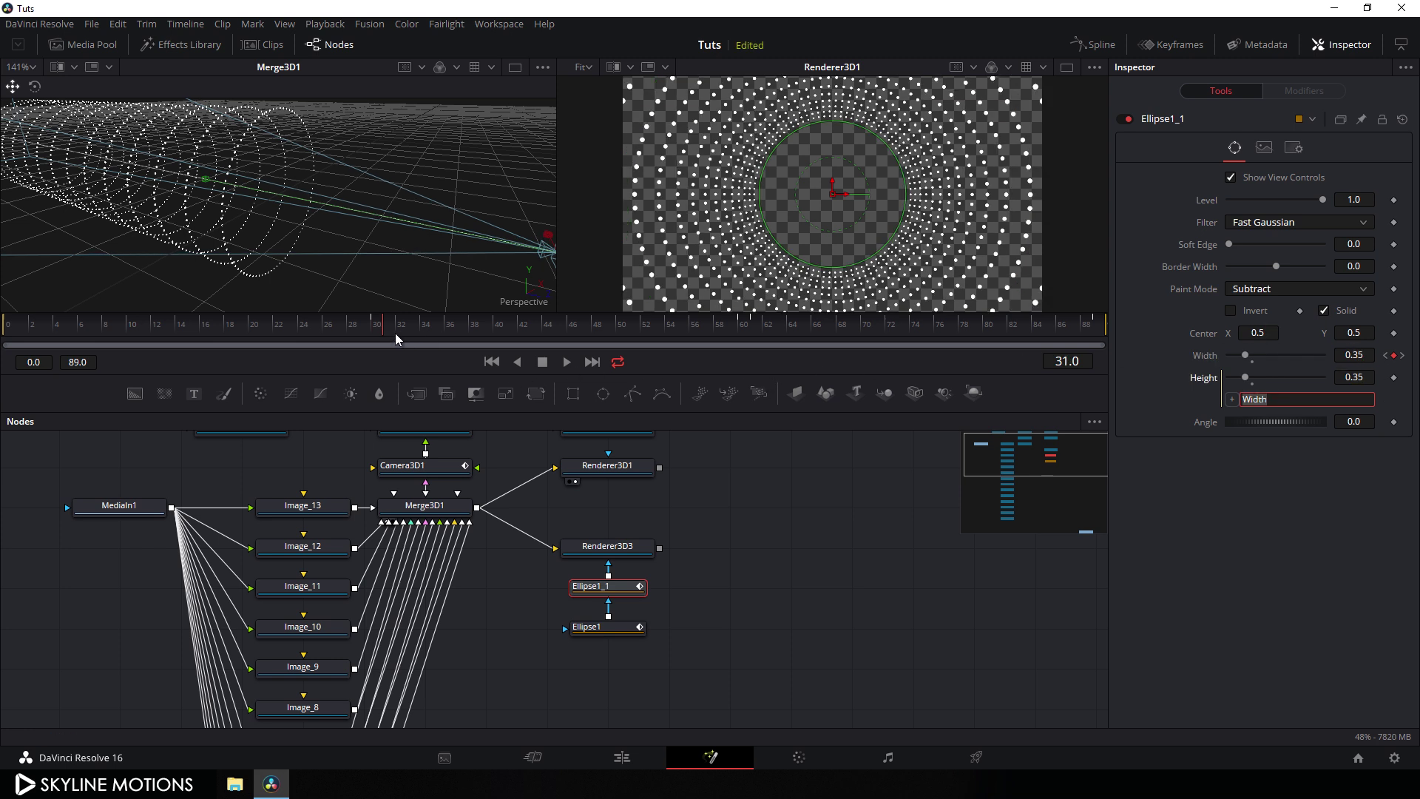
pyautogui.click(1364, 356)
pyautogui.press('BackSpace')
pyautogui.press('Tab')
pyautogui.moveTo(429, 329); pyautogui.dragTo(739, 327)
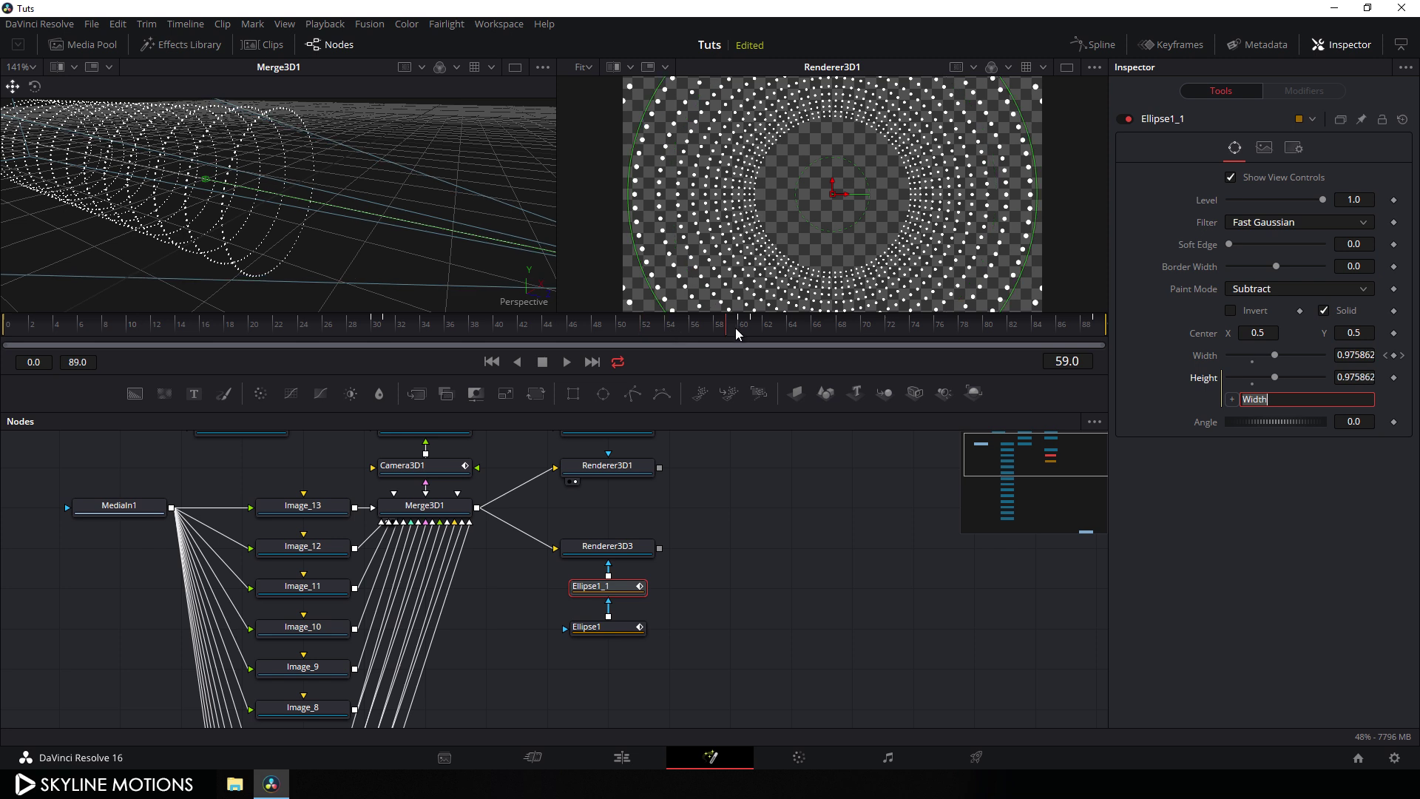
pyautogui.click(1359, 355)
pyautogui.write('0')
pyautogui.write('.35')
pyautogui.press('Tab')
# Set the width keyframe of Ellipse1_1 on frame 61 to 0.3.
pyautogui.click(756, 330)
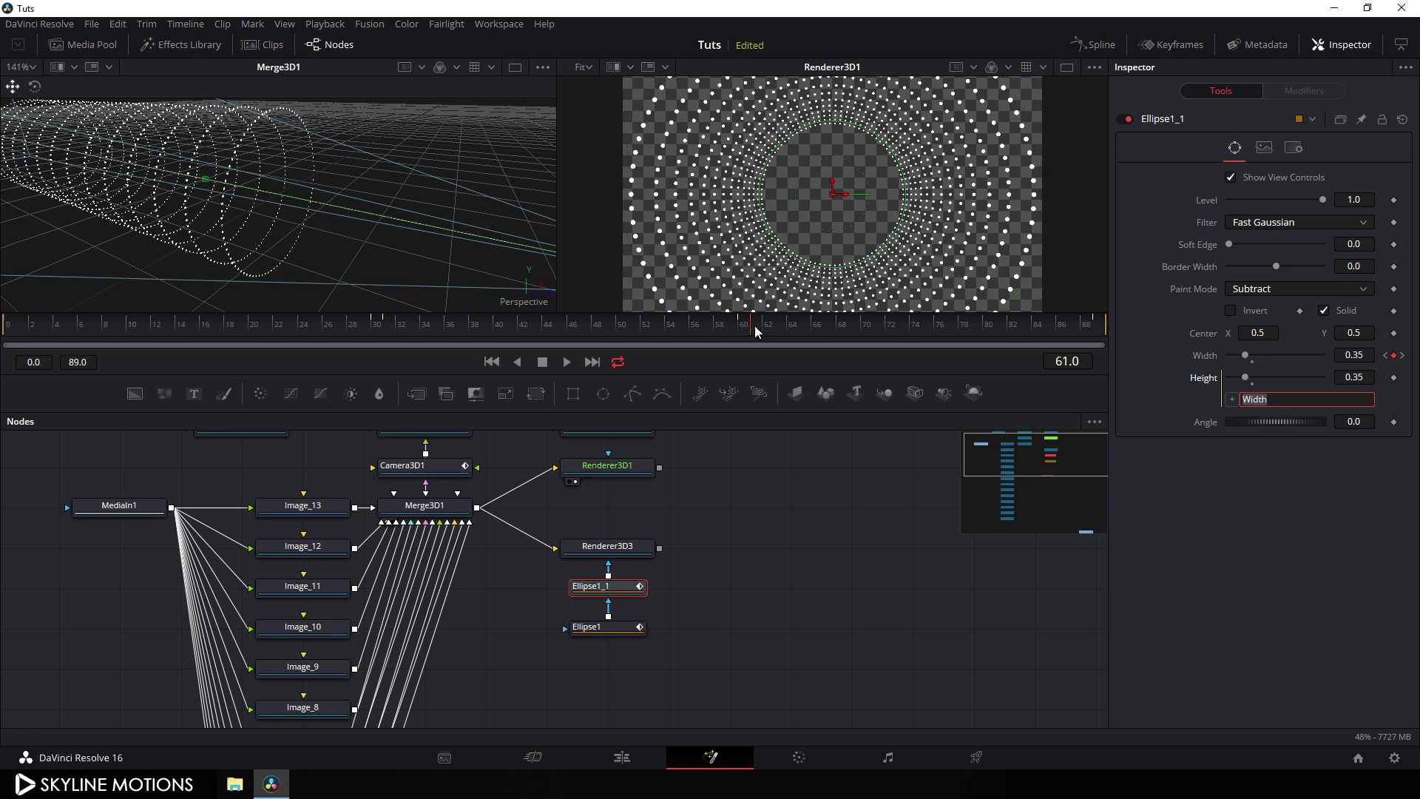
pyautogui.click(1346, 357)
pyautogui.write('0.3')
pyautogui.click(1289, 400)
# Reduce the width keyframe of Ellipse1_1 on frame 89 and check the ring mask on Renderer3D3 at frame 69.
pyautogui.moveTo(889, 326); pyautogui.dragTo(1111, 328)
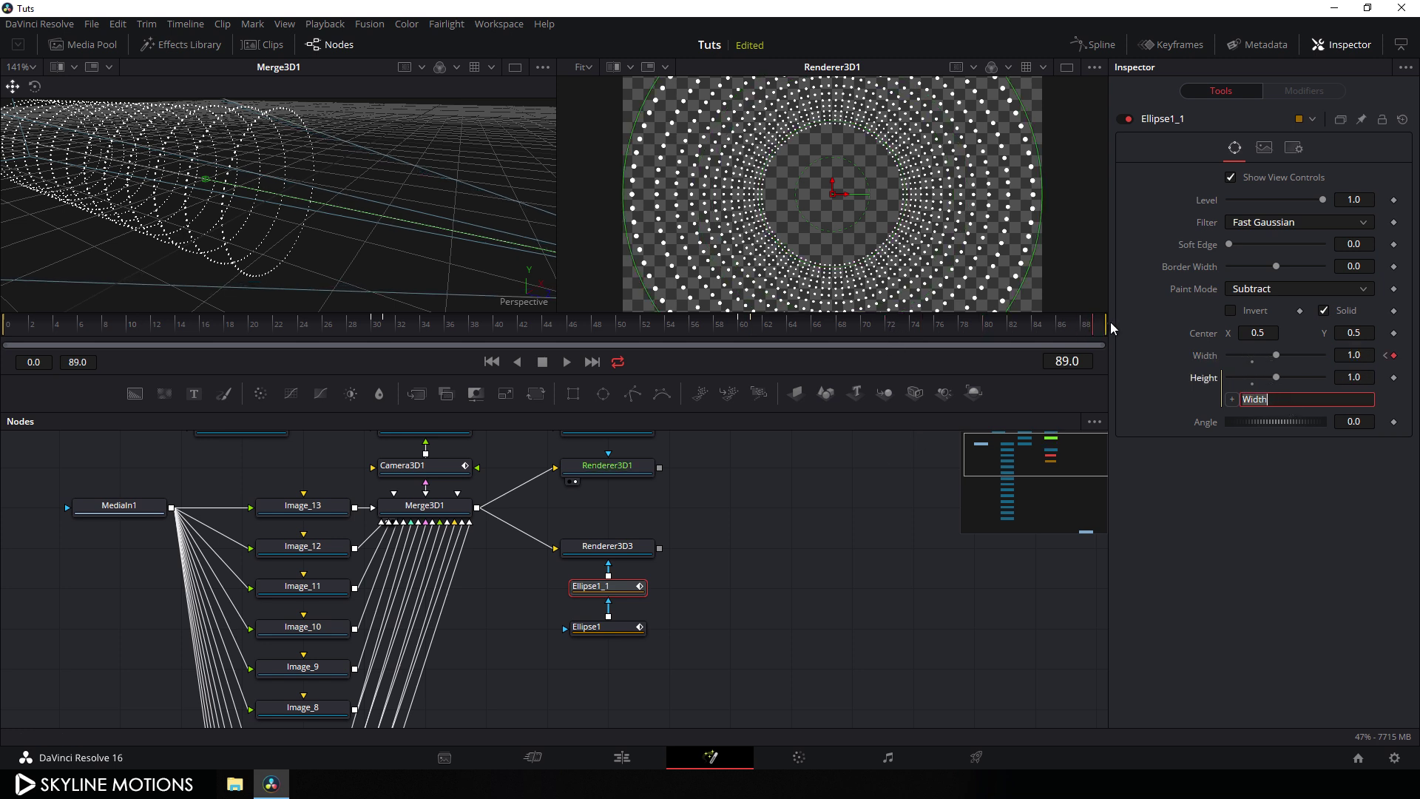
pyautogui.click(1354, 356)
pyautogui.write('0')
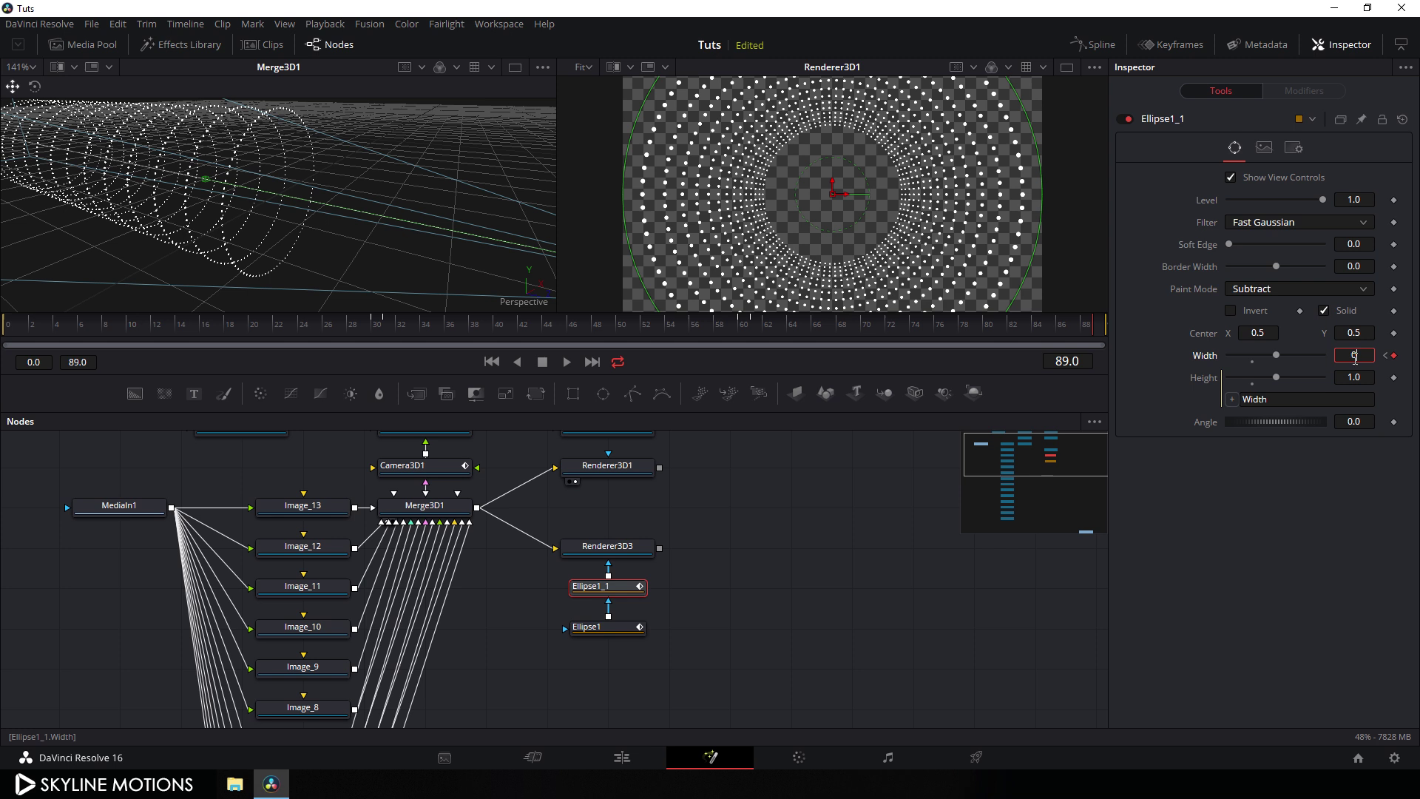
pyautogui.write('.6')
pyautogui.press('Return')
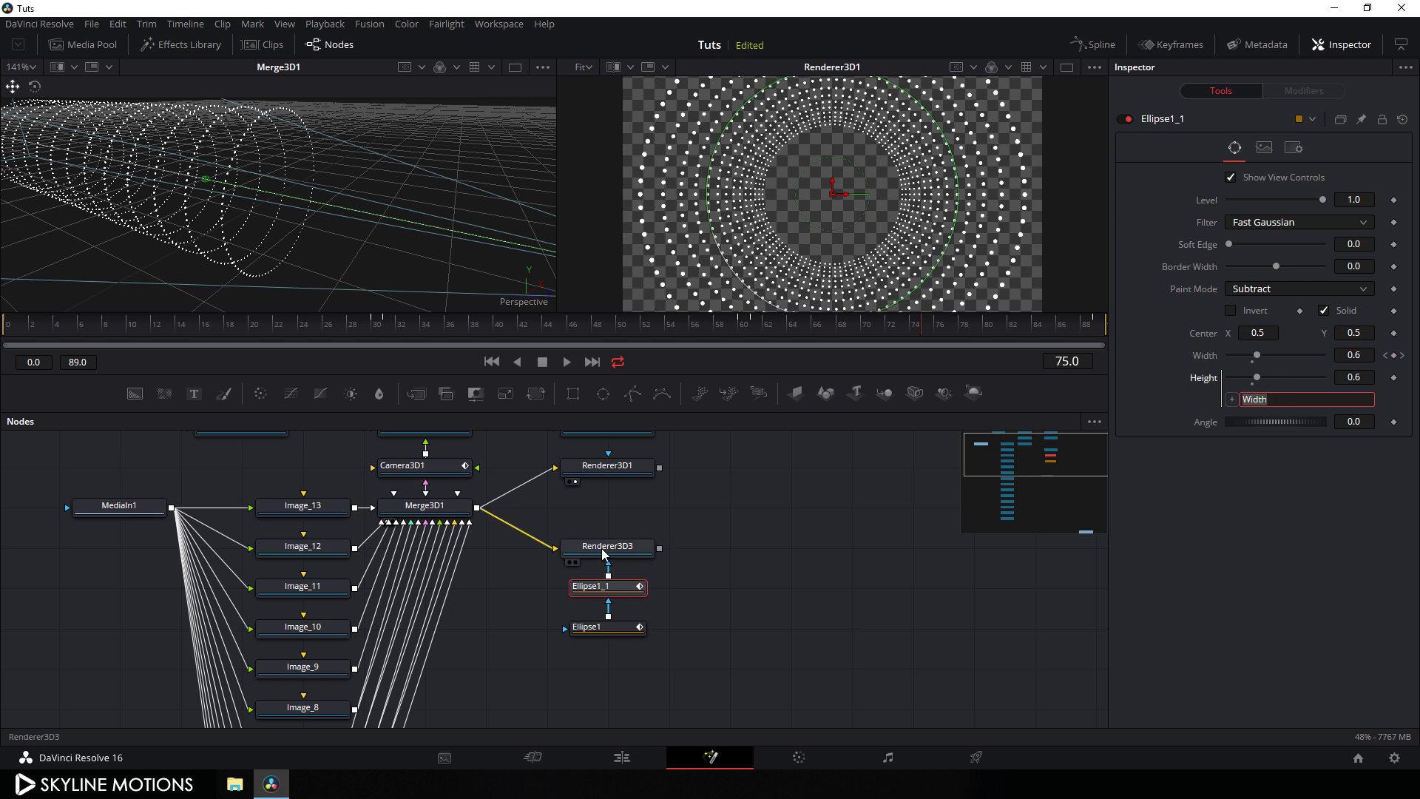
pyautogui.moveTo(793, 332); pyautogui.dragTo(845, 337)
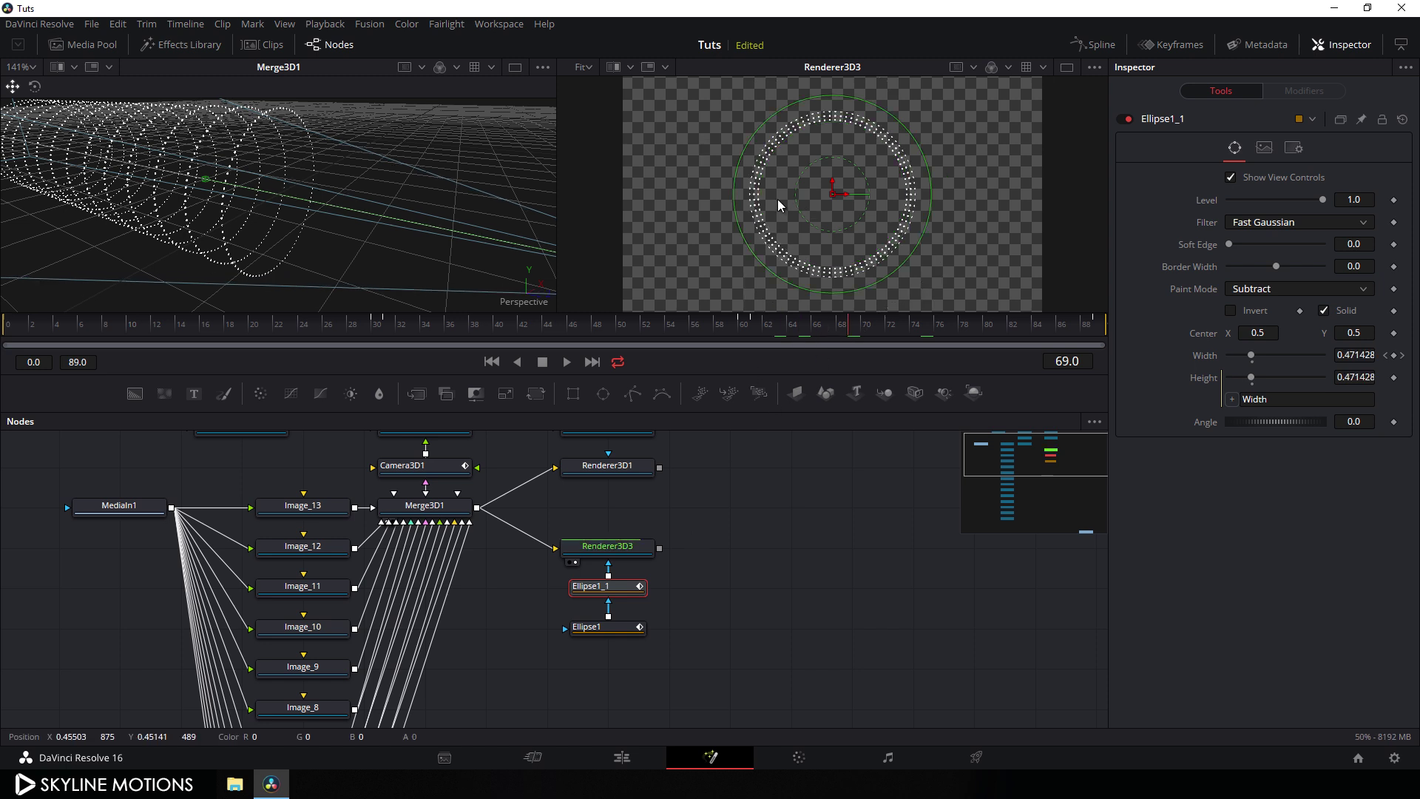
# Set the soft edge of both Ellipse1 and Ellipse1_1 to 0.02.
pyautogui.click(608, 629)
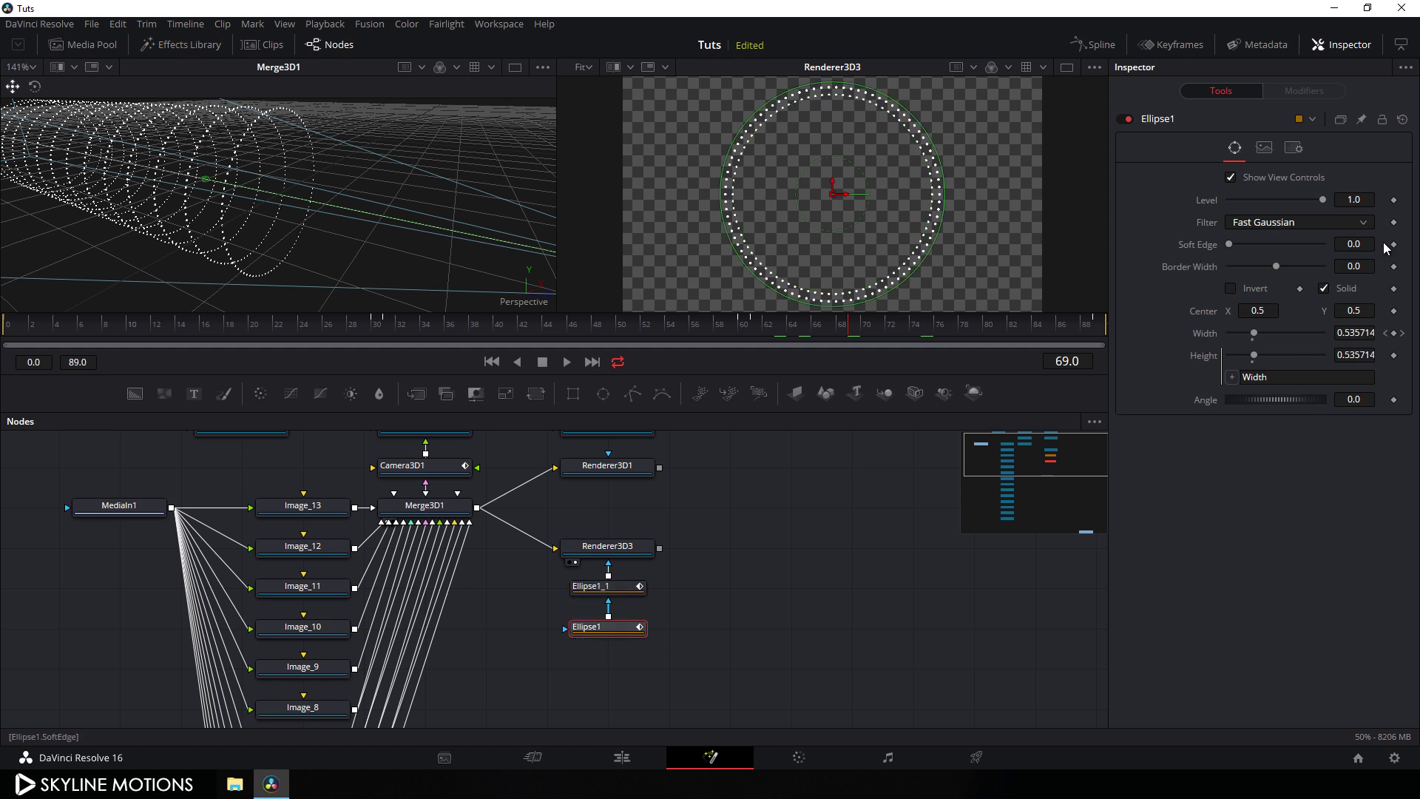
pyautogui.click(1360, 243)
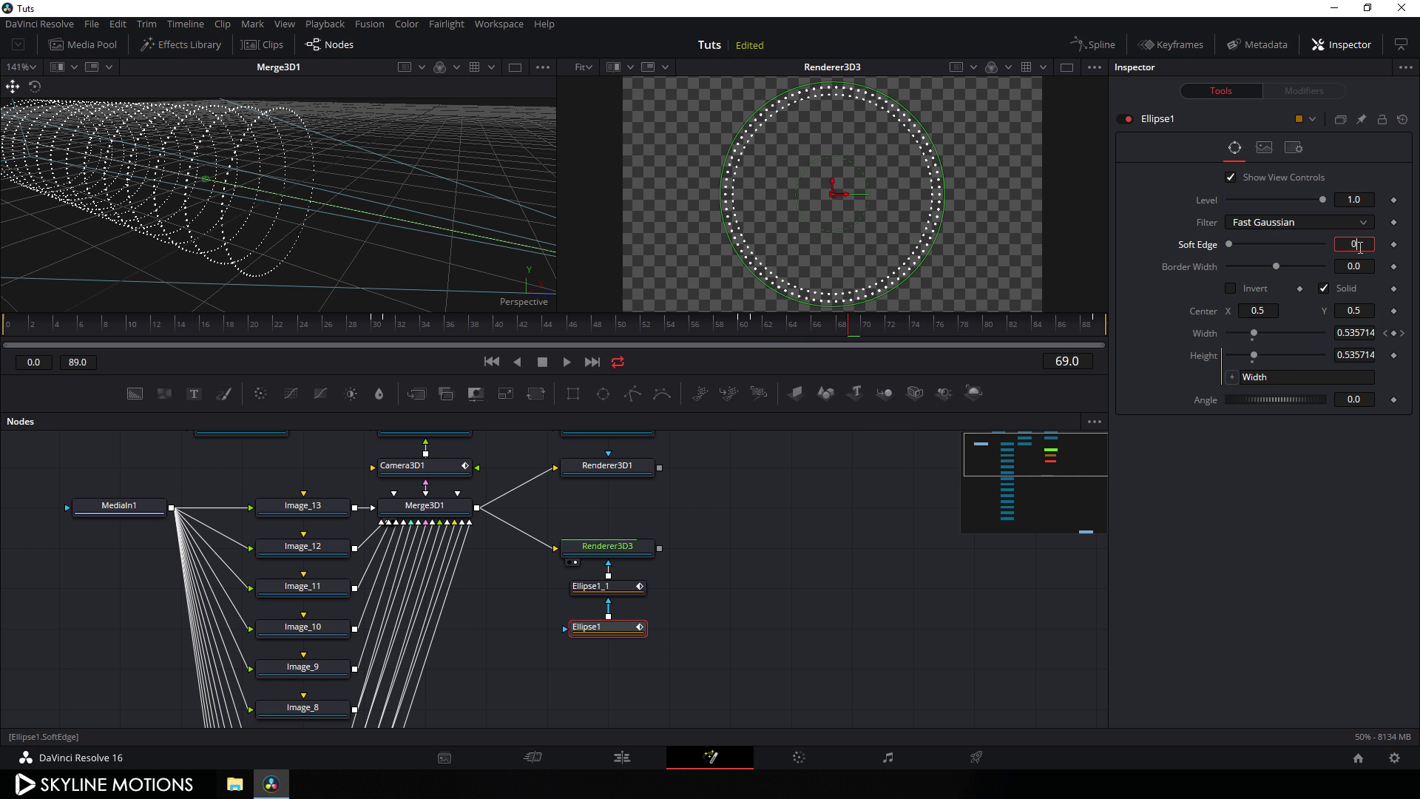
pyautogui.write('2')
pyautogui.press('Tab')
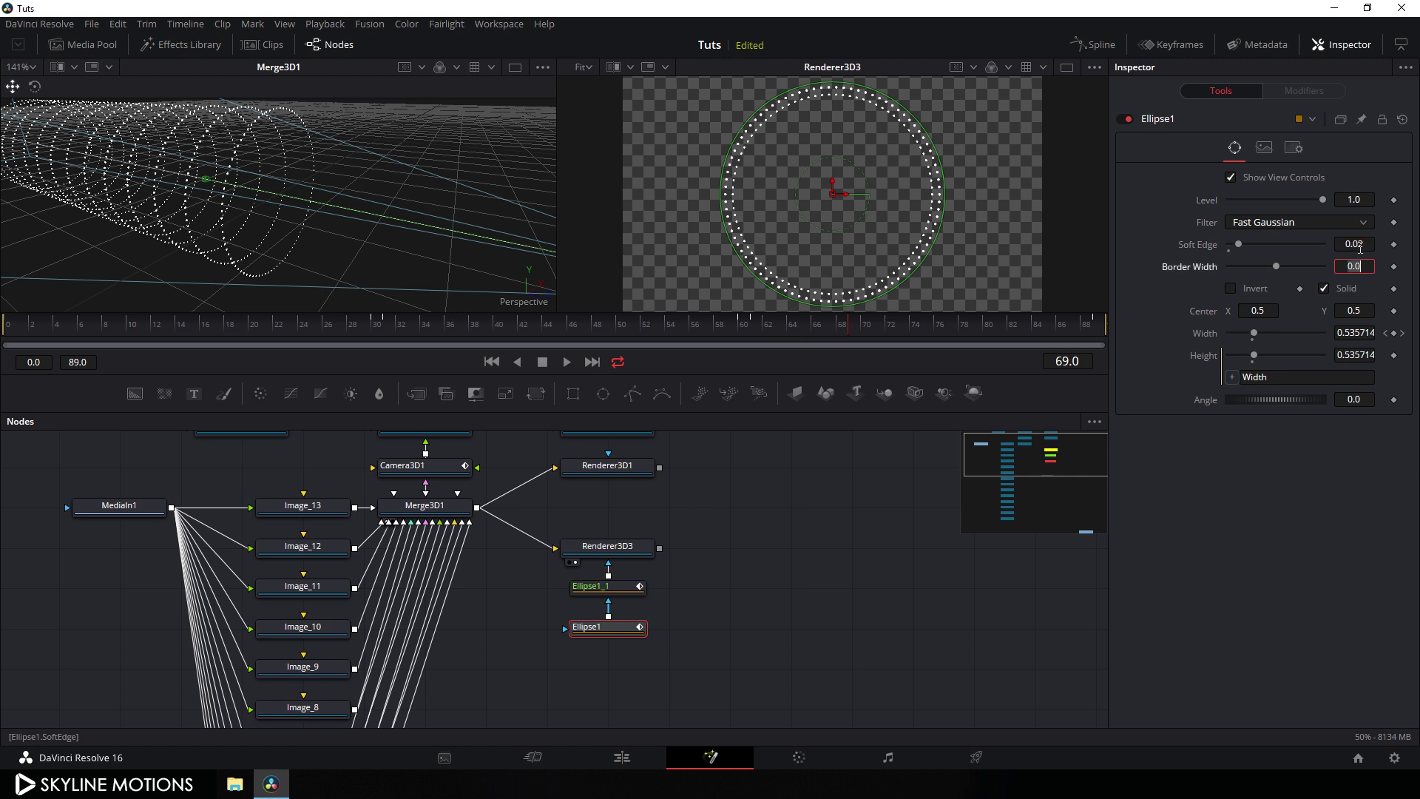
pyautogui.click(614, 586)
pyautogui.click(1354, 244)
pyautogui.write('0.02')
pyautogui.press('Tab')
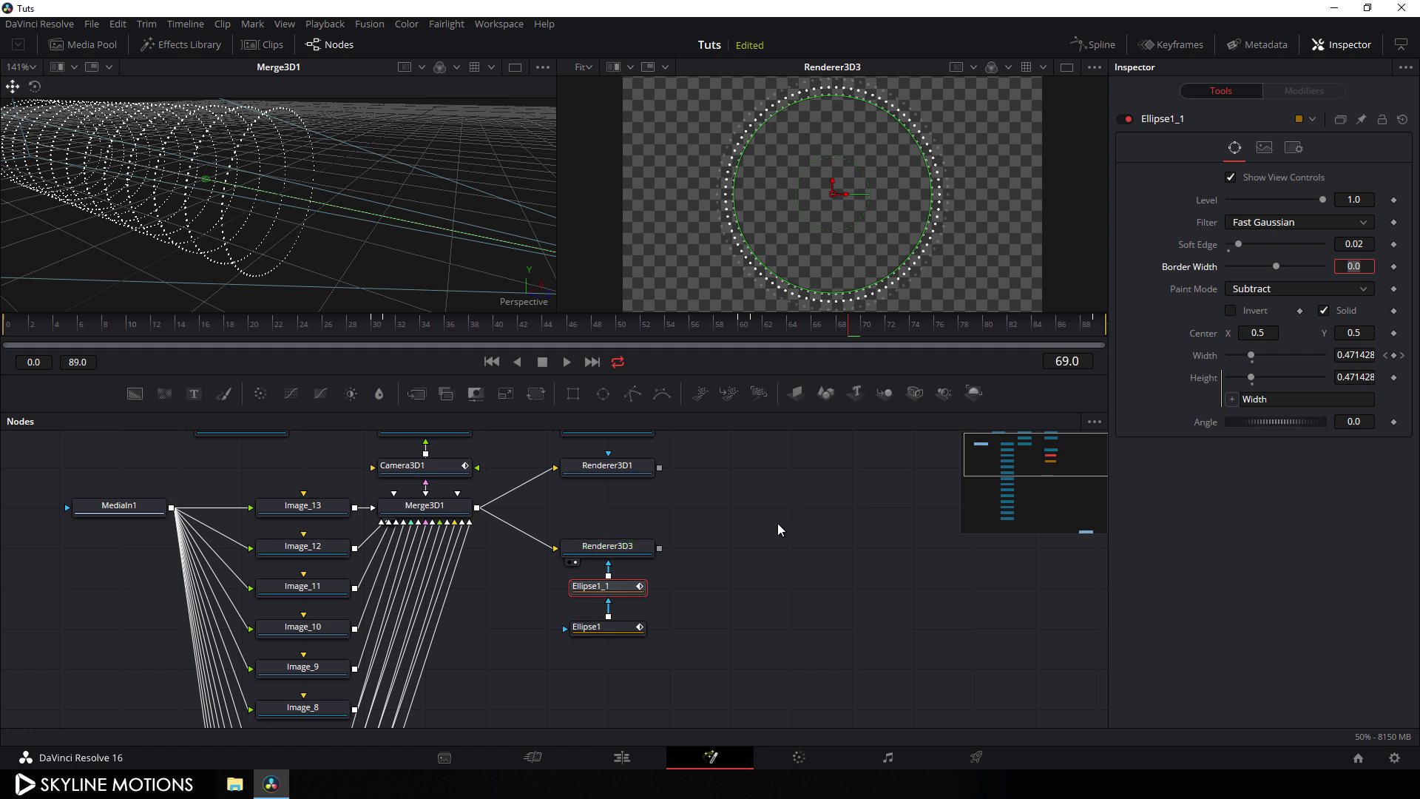
# Merge Renderer3D1 as foreground over Renderer3D3 as background with a new Merge node beside Renderer3D1, and view the result.
pyautogui.moveTo(741, 504); pyautogui.dragTo(697, 528)
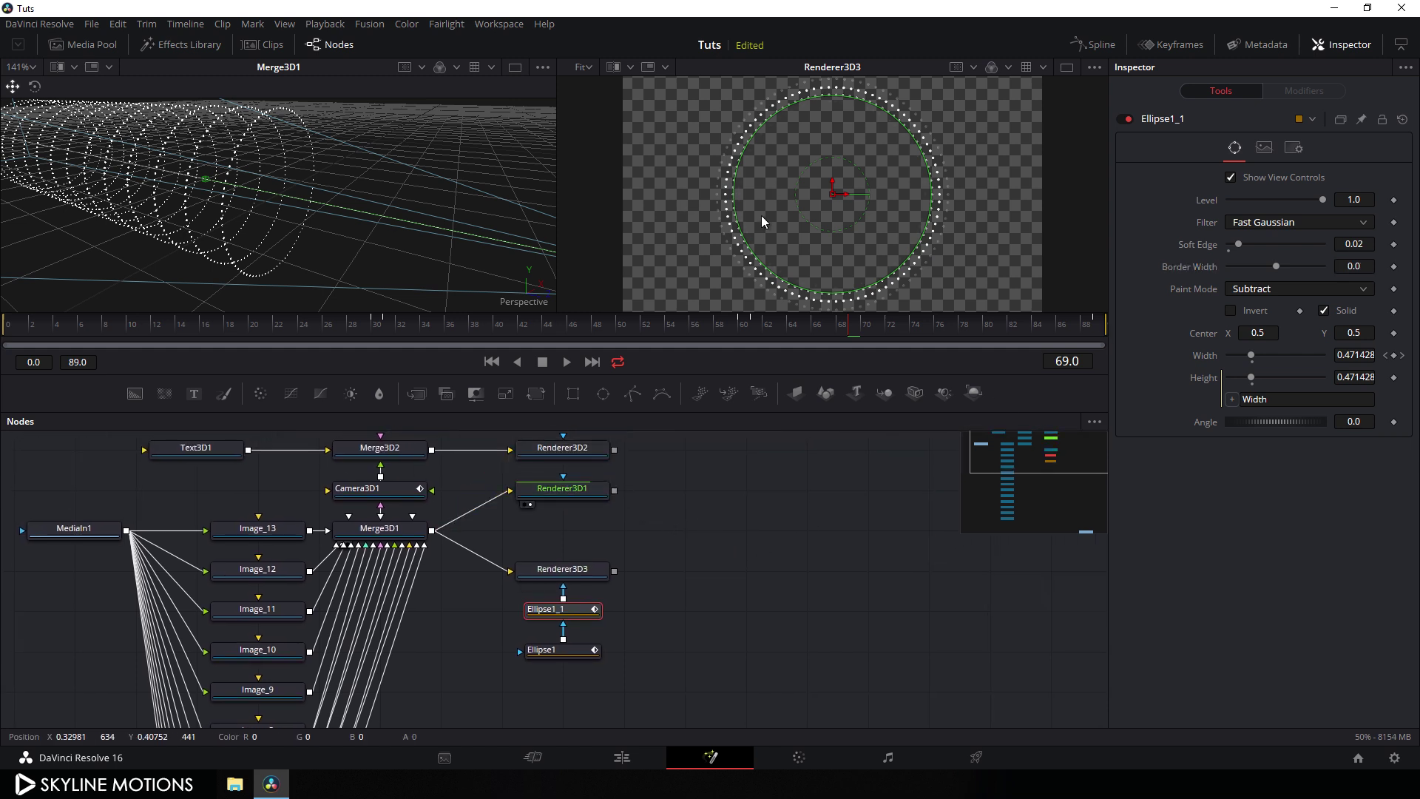
pyautogui.click(530, 505)
pyautogui.click(530, 585)
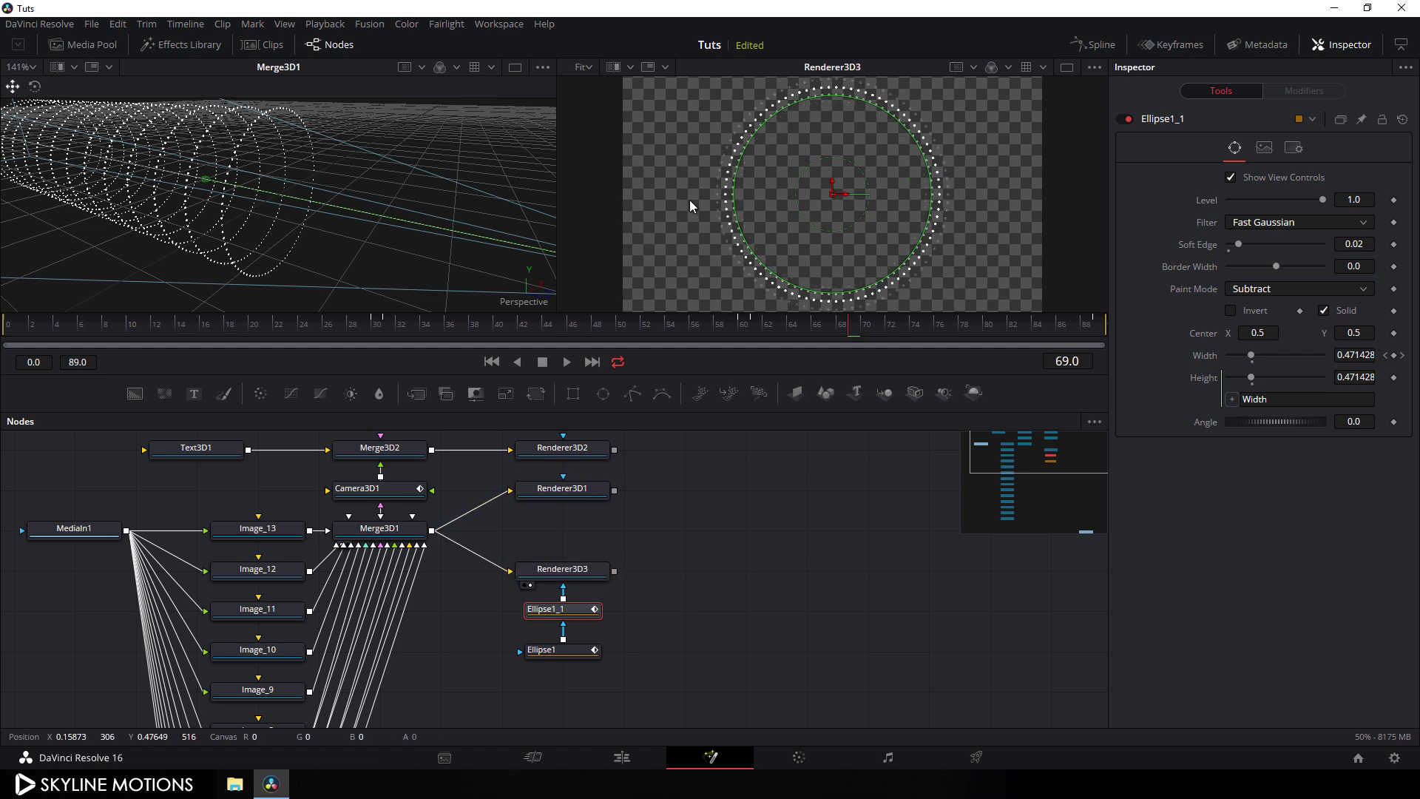
pyautogui.click(718, 543)
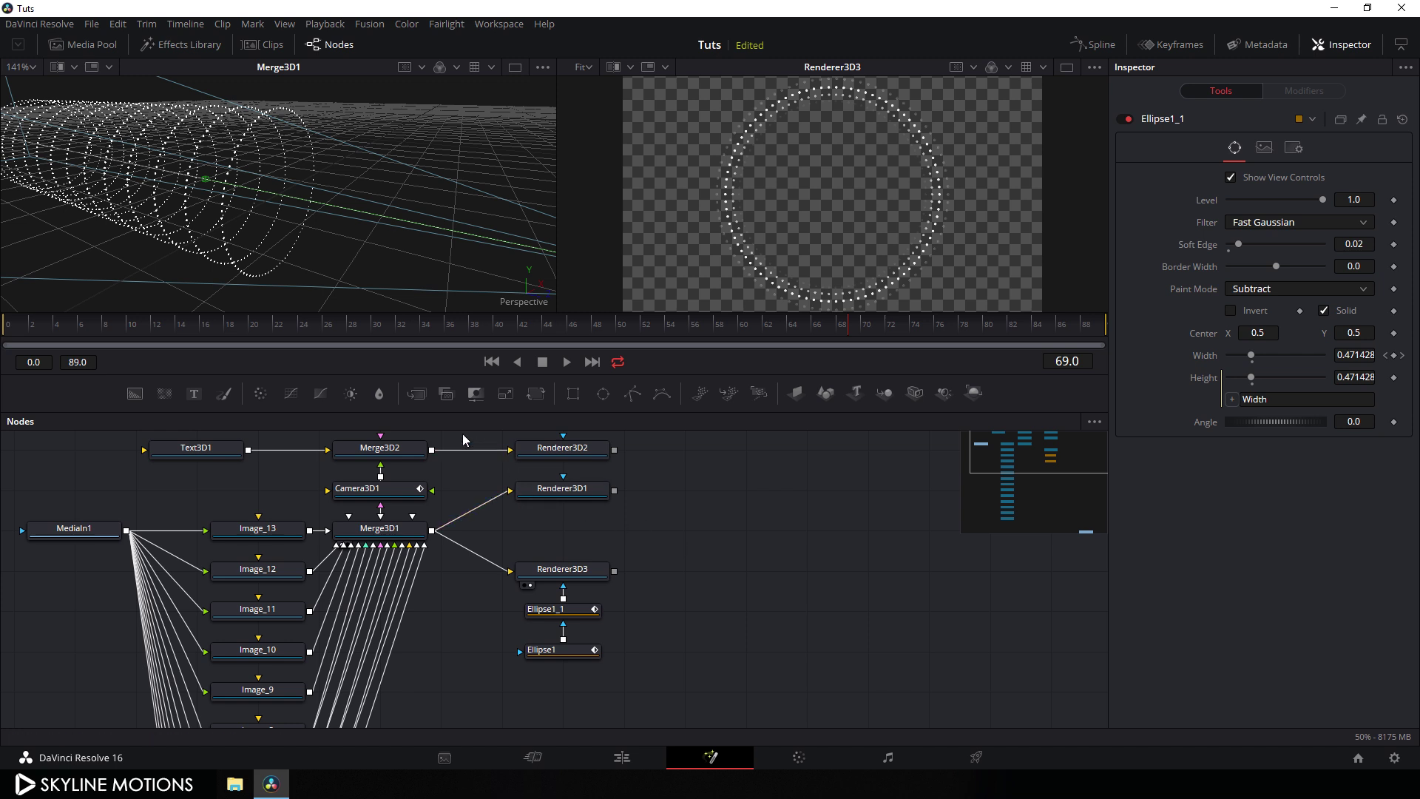
pyautogui.moveTo(666, 491); pyautogui.dragTo(591, 577)
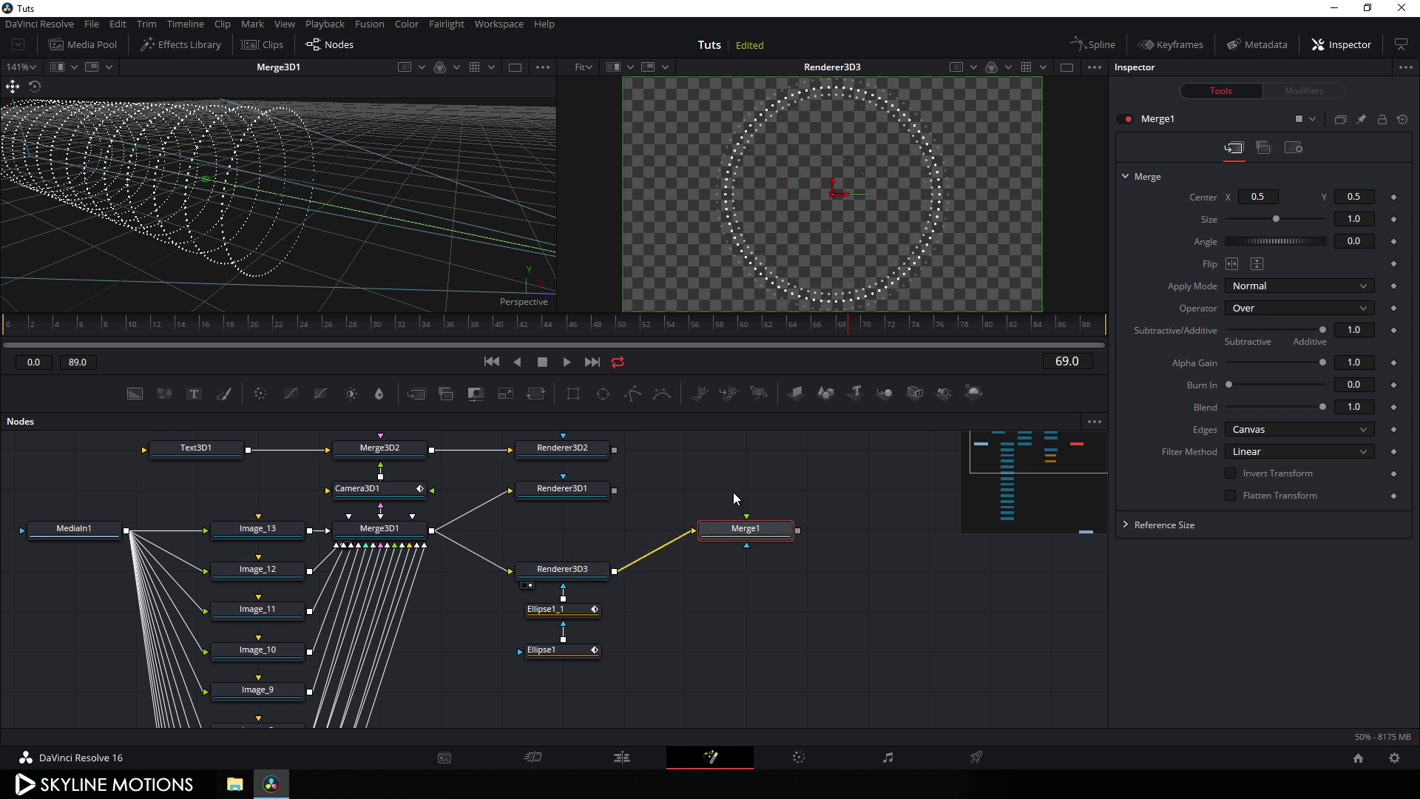
pyautogui.moveTo(747, 518); pyautogui.dragTo(773, 496)
pyautogui.moveTo(650, 503); pyautogui.dragTo(571, 492)
pyautogui.click(586, 494)
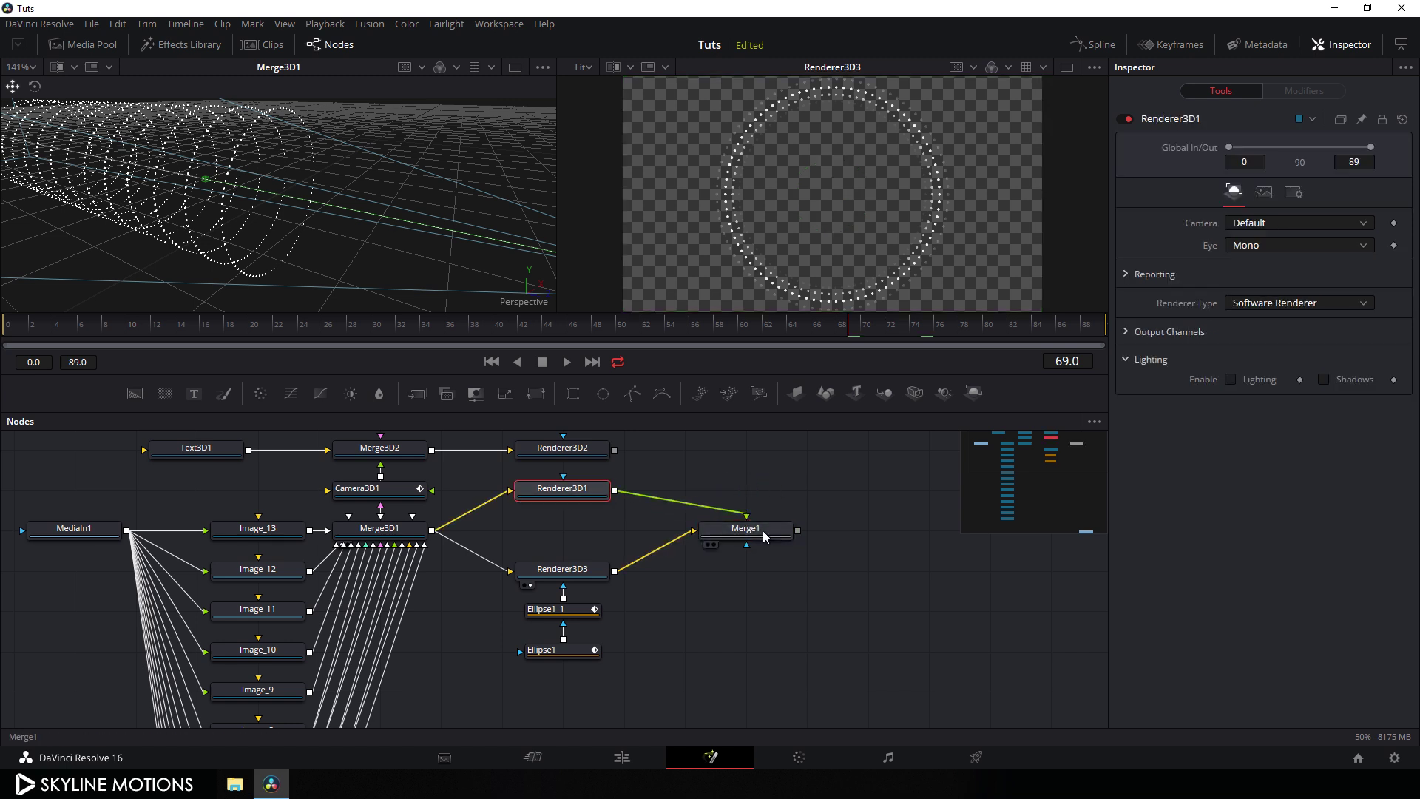
pyautogui.moveTo(765, 534); pyautogui.dragTo(703, 495)
pyautogui.press('2')
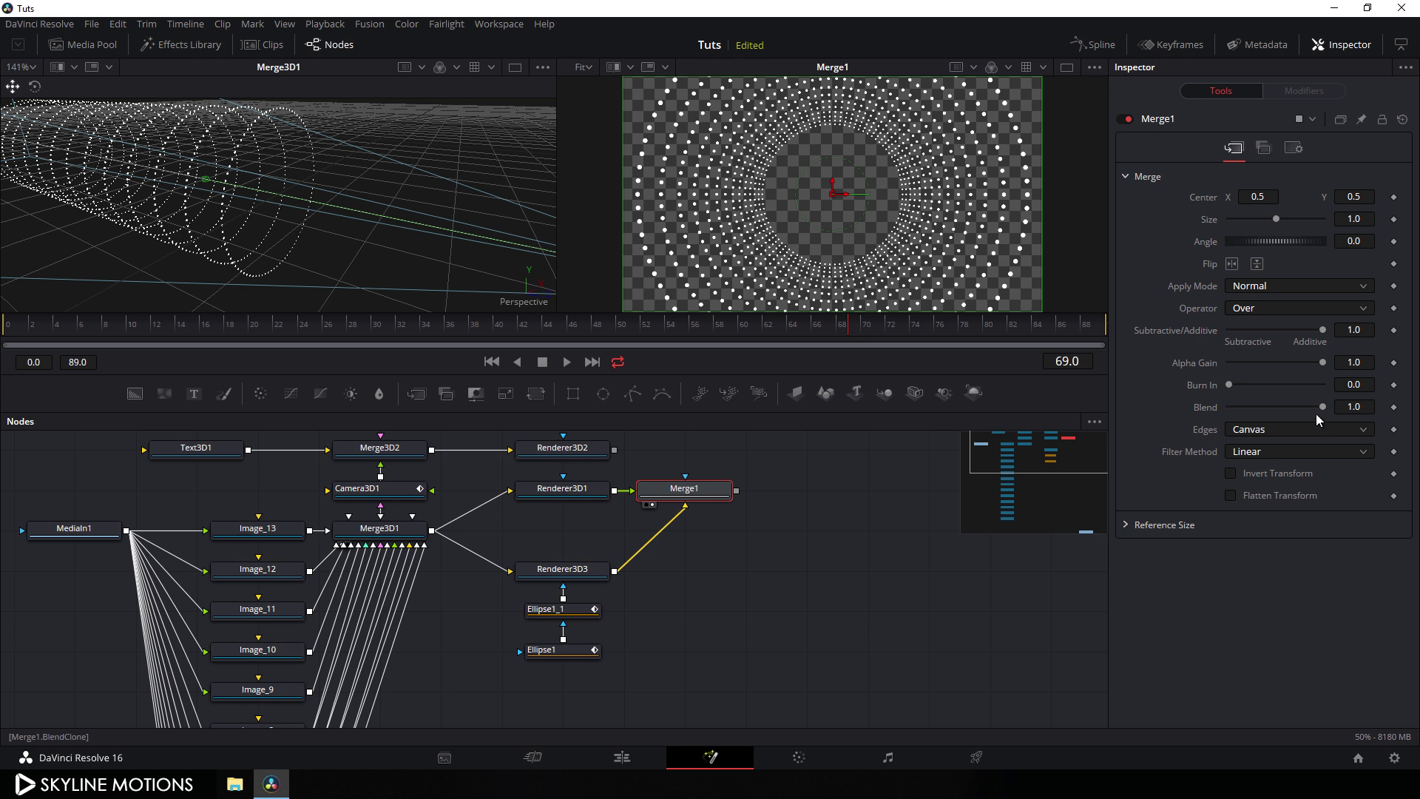
# Set the blend of Merge1 to 0.1.
pyautogui.moveTo(1321, 407); pyautogui.dragTo(1243, 416)
pyautogui.click(1349, 405)
pyautogui.write('0.1')
pyautogui.press('Tab')
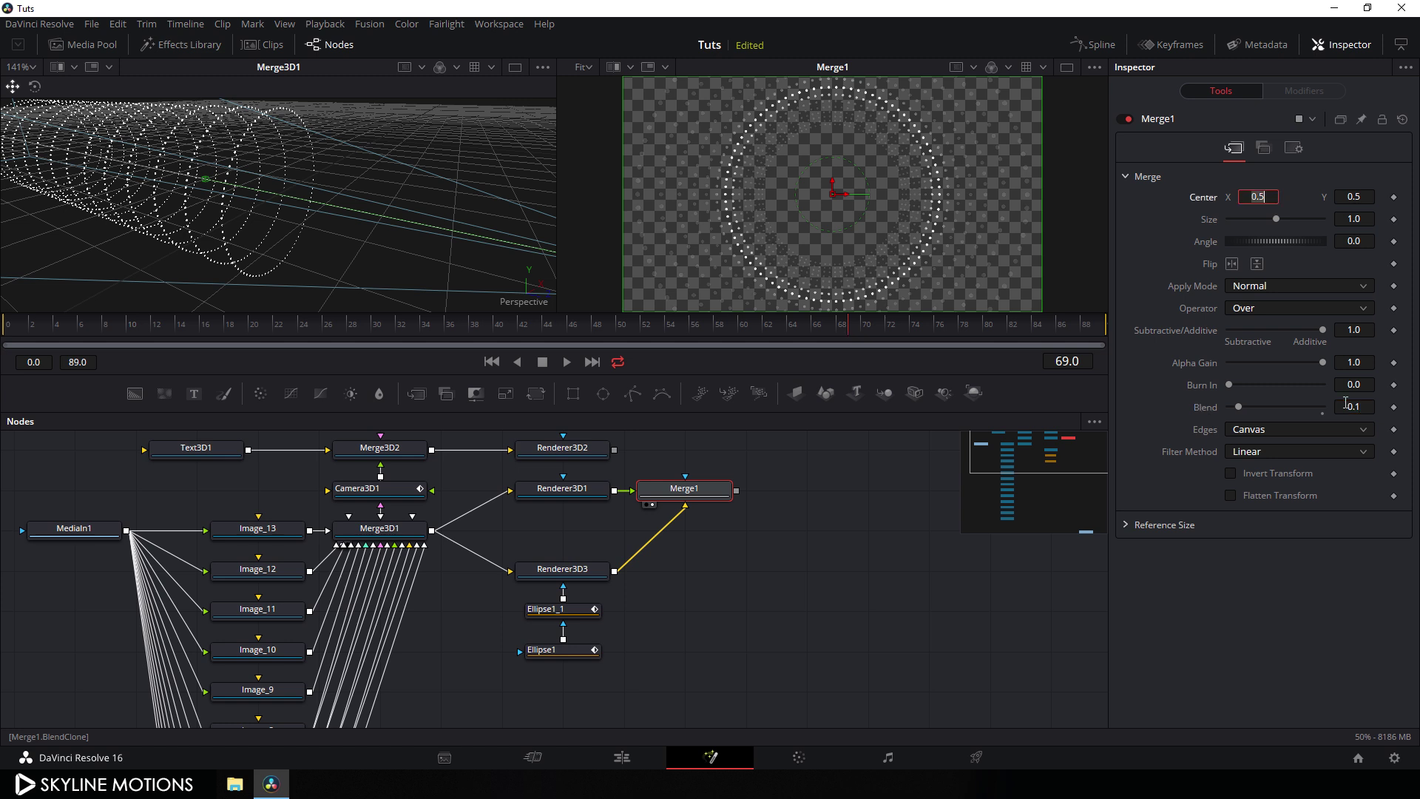
# Add a Merge node above Merge1 with Renderer3D2 as foreground and Merge1 as background, and view it.
pyautogui.moveTo(774, 486); pyautogui.dragTo(760, 548)
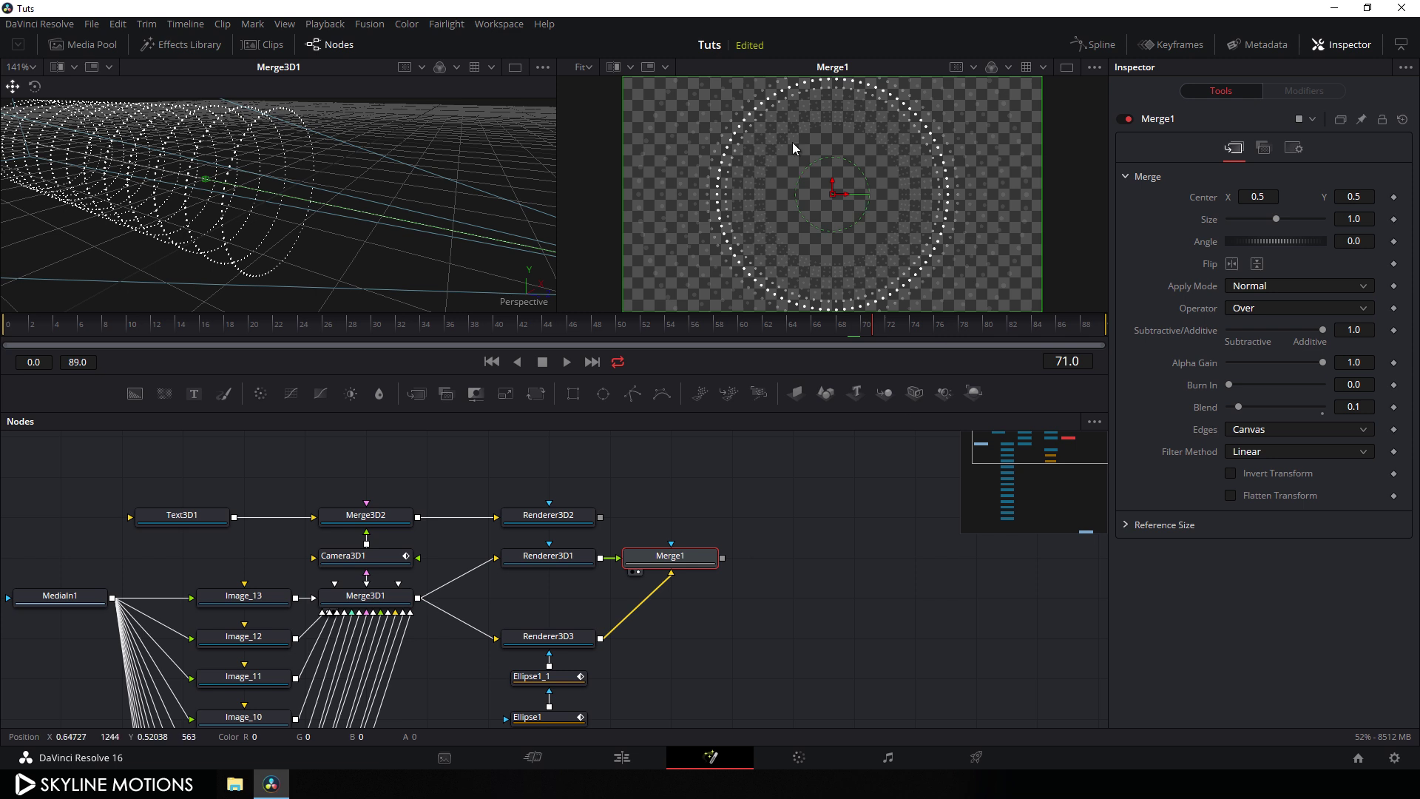
pyautogui.click(731, 506)
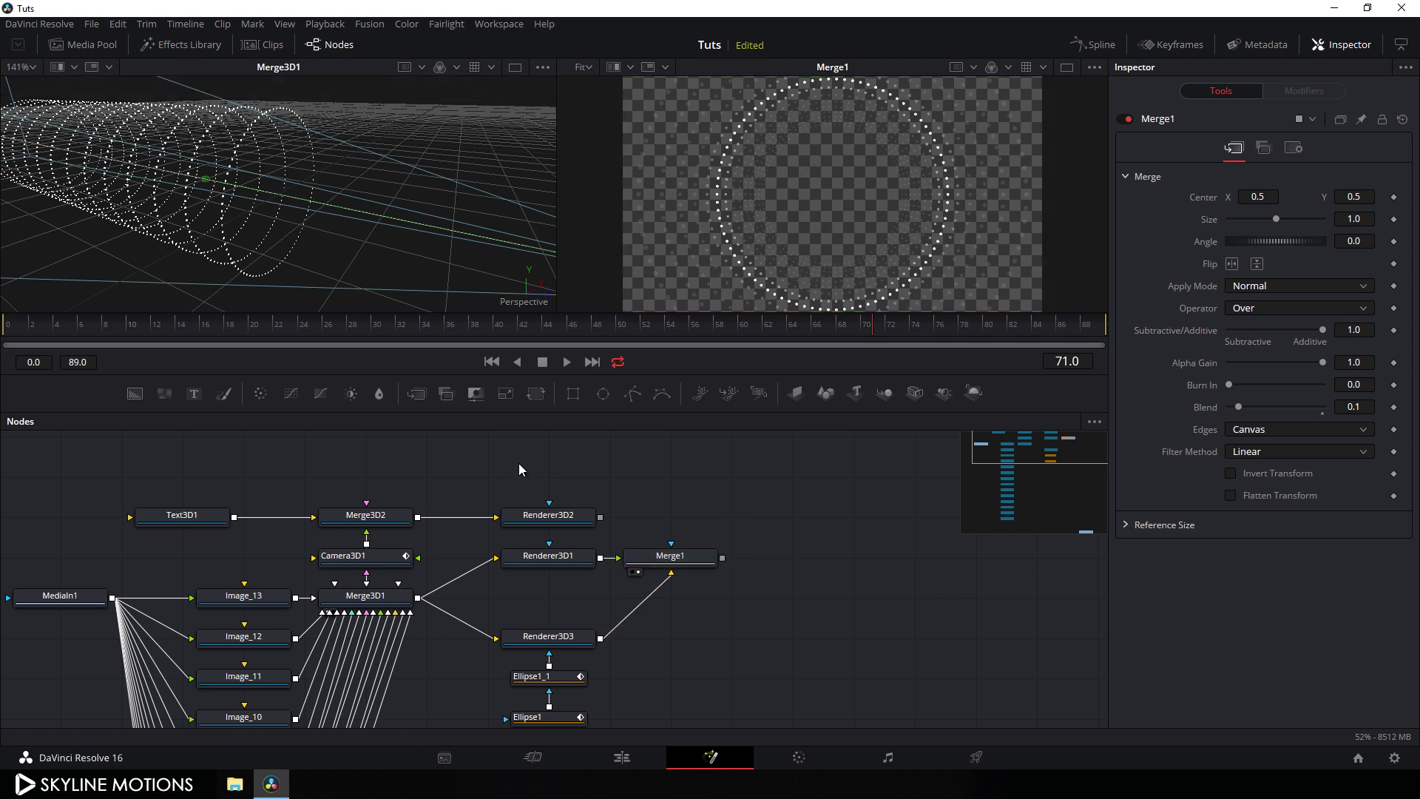
pyautogui.moveTo(424, 401); pyautogui.dragTo(680, 562)
pyautogui.moveTo(679, 478); pyautogui.dragTo(571, 522)
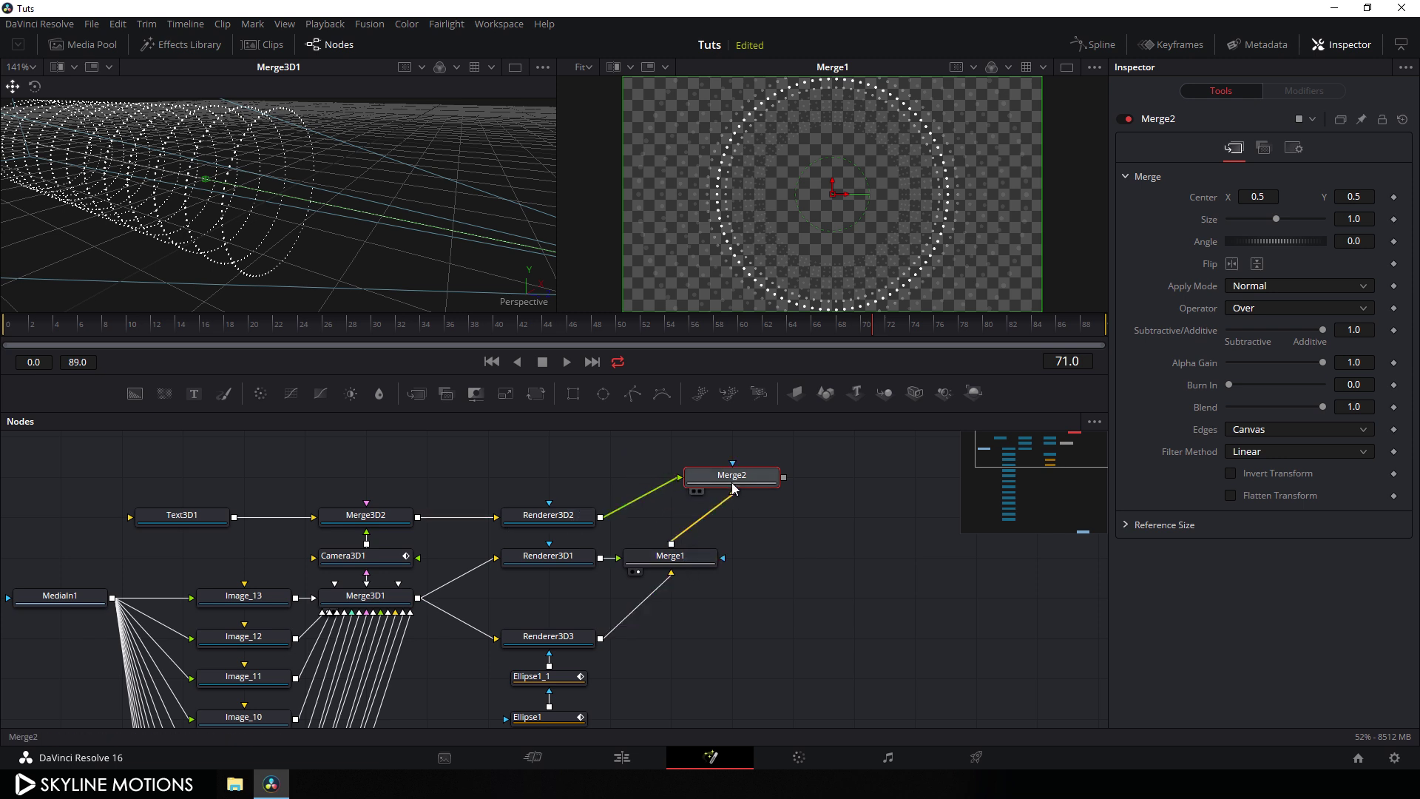
pyautogui.moveTo(734, 490); pyautogui.dragTo(673, 530)
pyautogui.press('2')
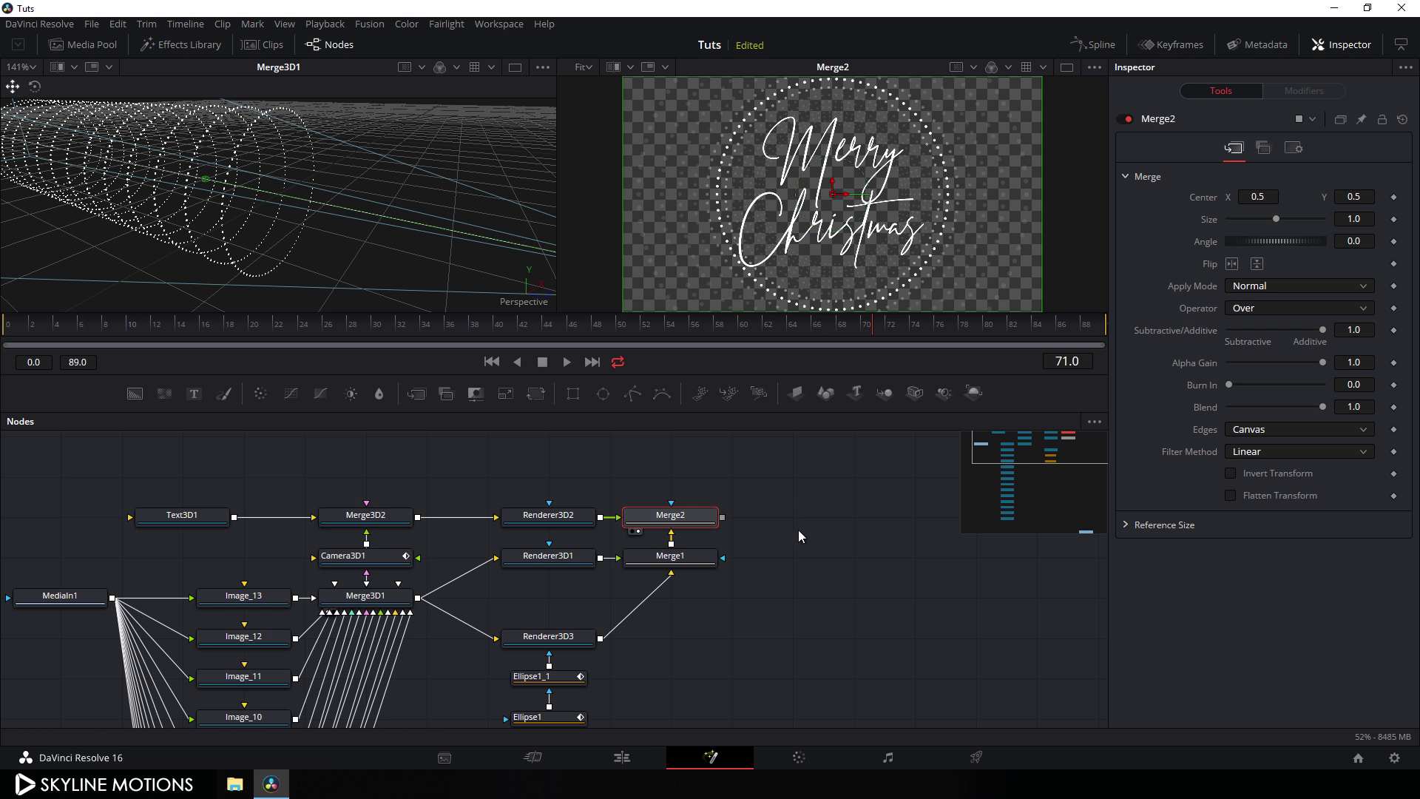
# Add a black Background node above Renderer3D2 and composite Merge2 over it with a new Merge node, viewing the result.
pyautogui.moveTo(808, 543); pyautogui.dragTo(796, 567)
pyautogui.click(779, 540)
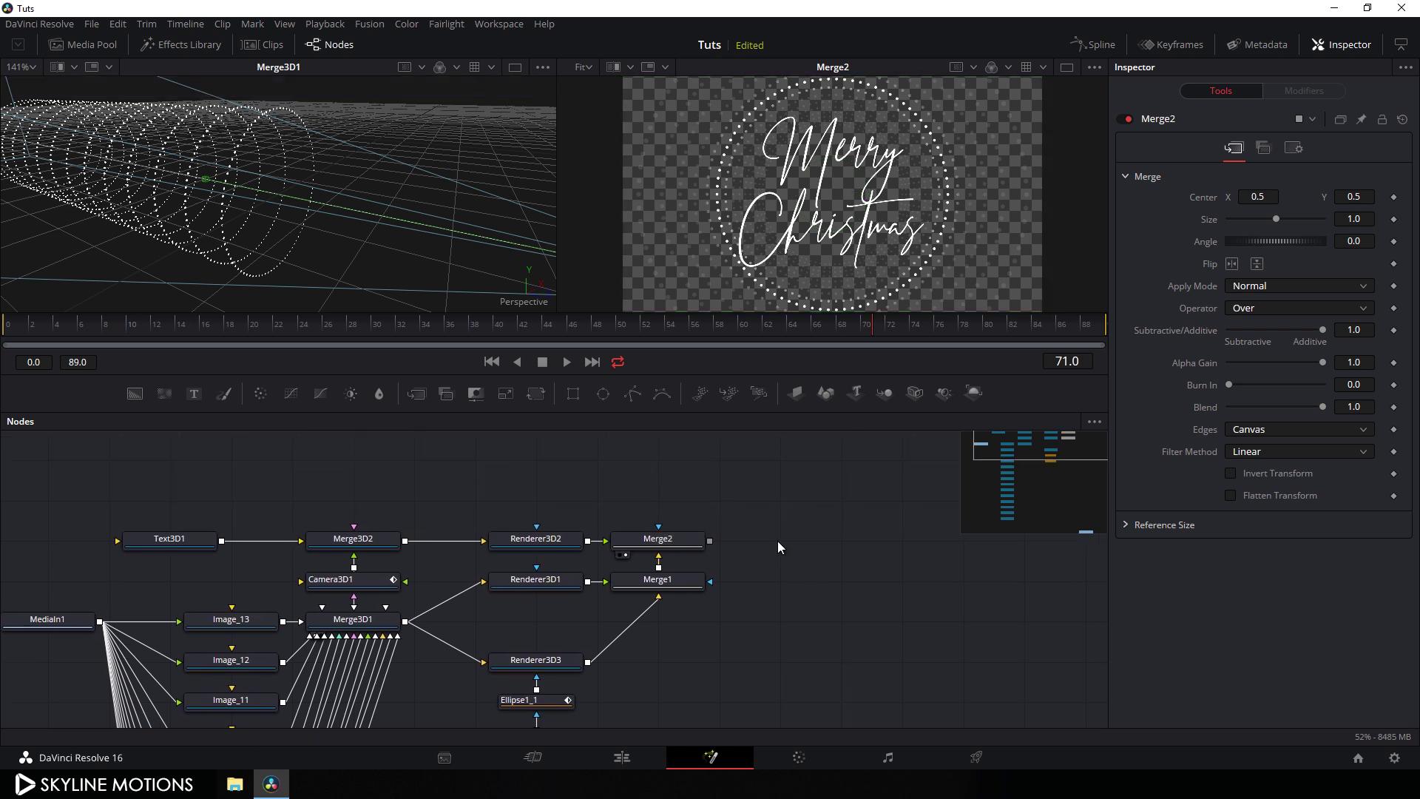
pyautogui.moveTo(135, 395); pyautogui.dragTo(277, 282)
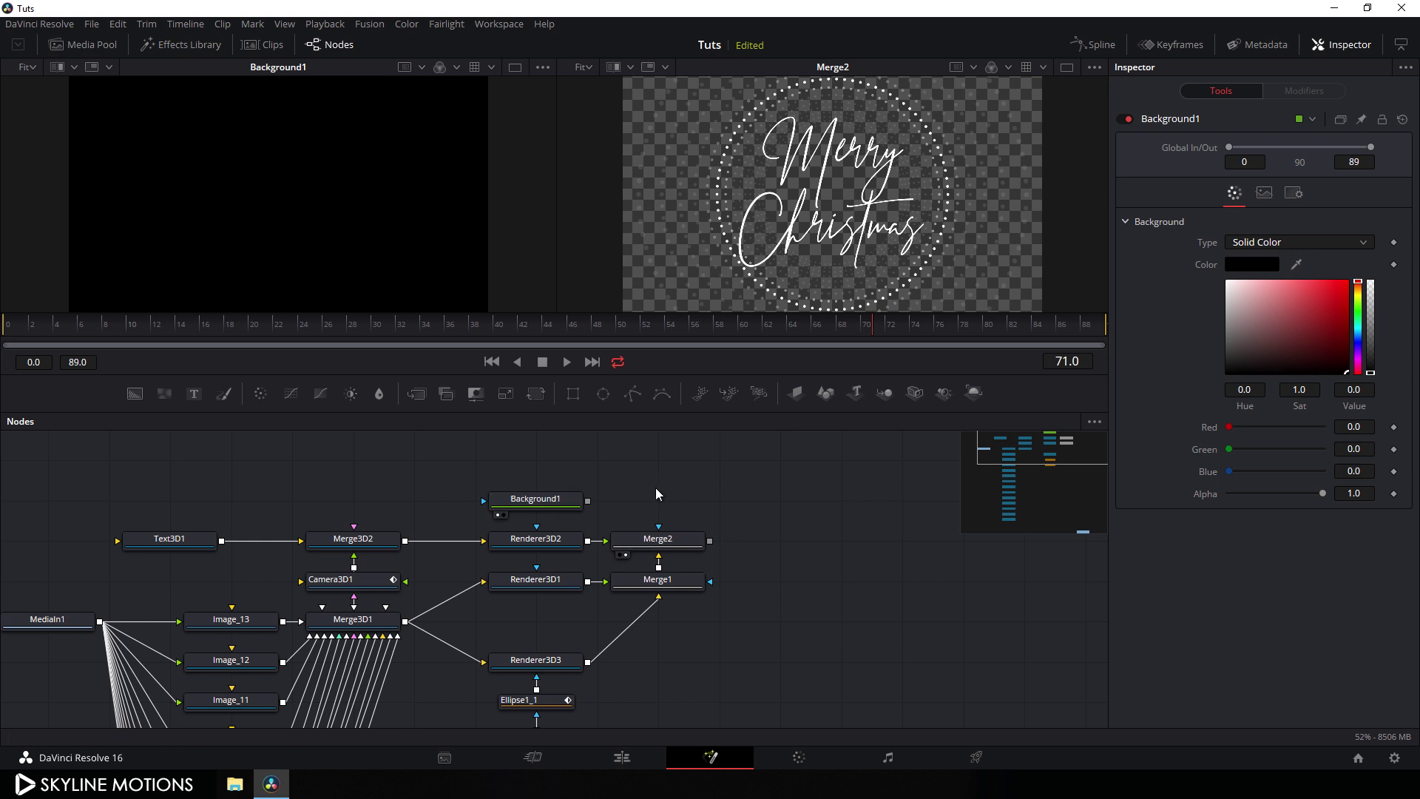
pyautogui.moveTo(417, 394); pyautogui.dragTo(759, 500)
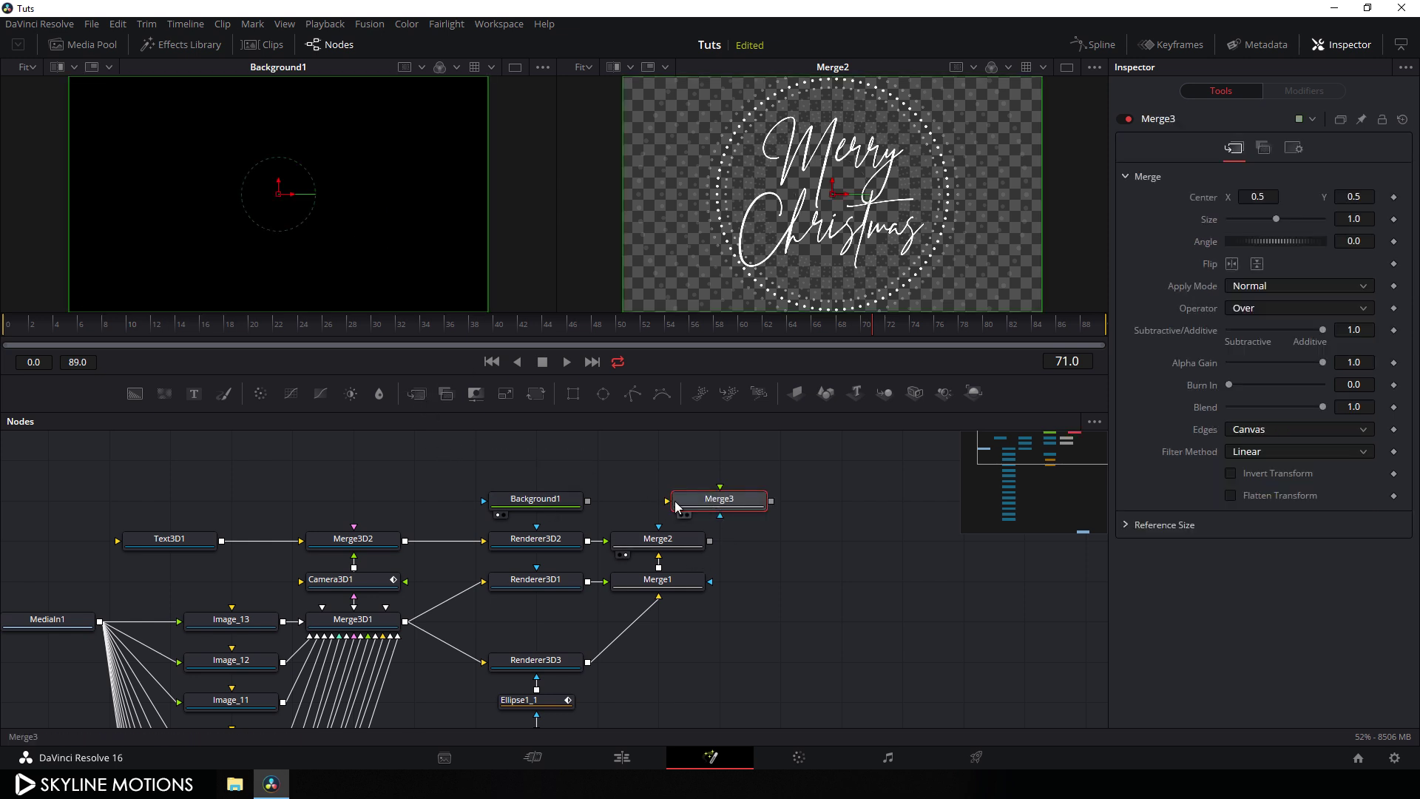
pyautogui.moveTo(668, 504); pyautogui.dragTo(548, 503)
pyautogui.moveTo(720, 487); pyautogui.dragTo(817, 279)
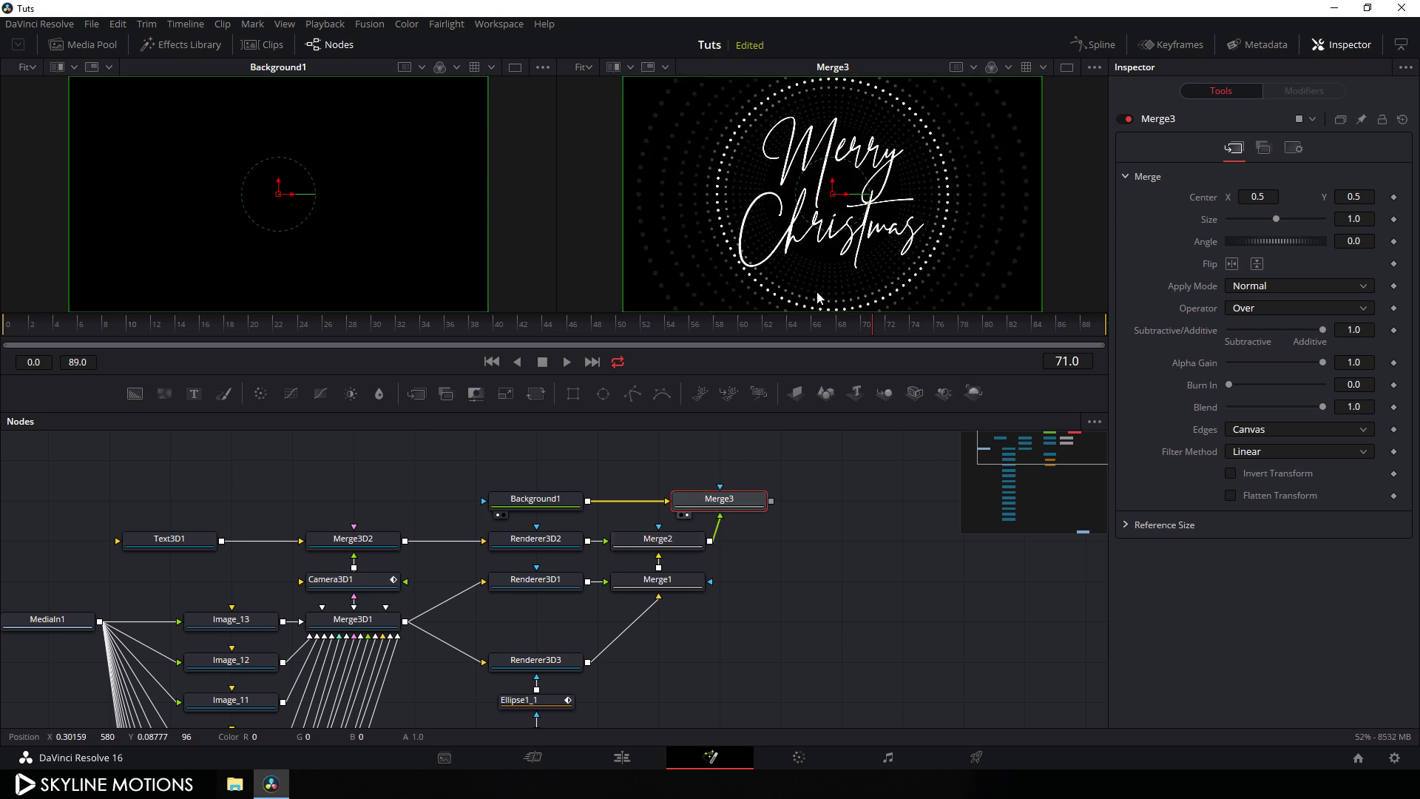
pyautogui.moveTo(736, 501); pyautogui.dragTo(667, 501)
# Add a Glow (Glo) node after Merge3 and inspect the glowing text up close.
pyautogui.moveTo(754, 505); pyautogui.dragTo(700, 523)
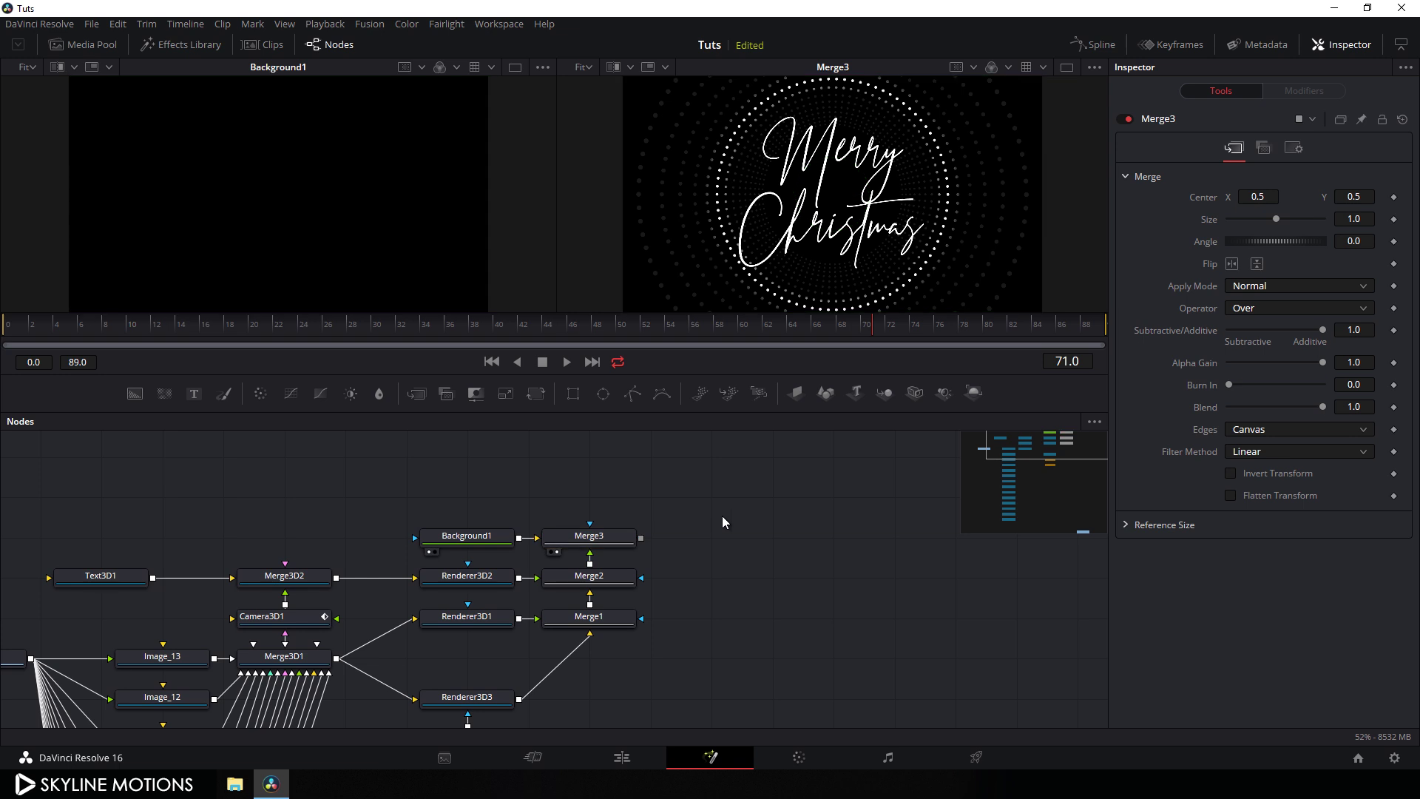
pyautogui.click(596, 534)
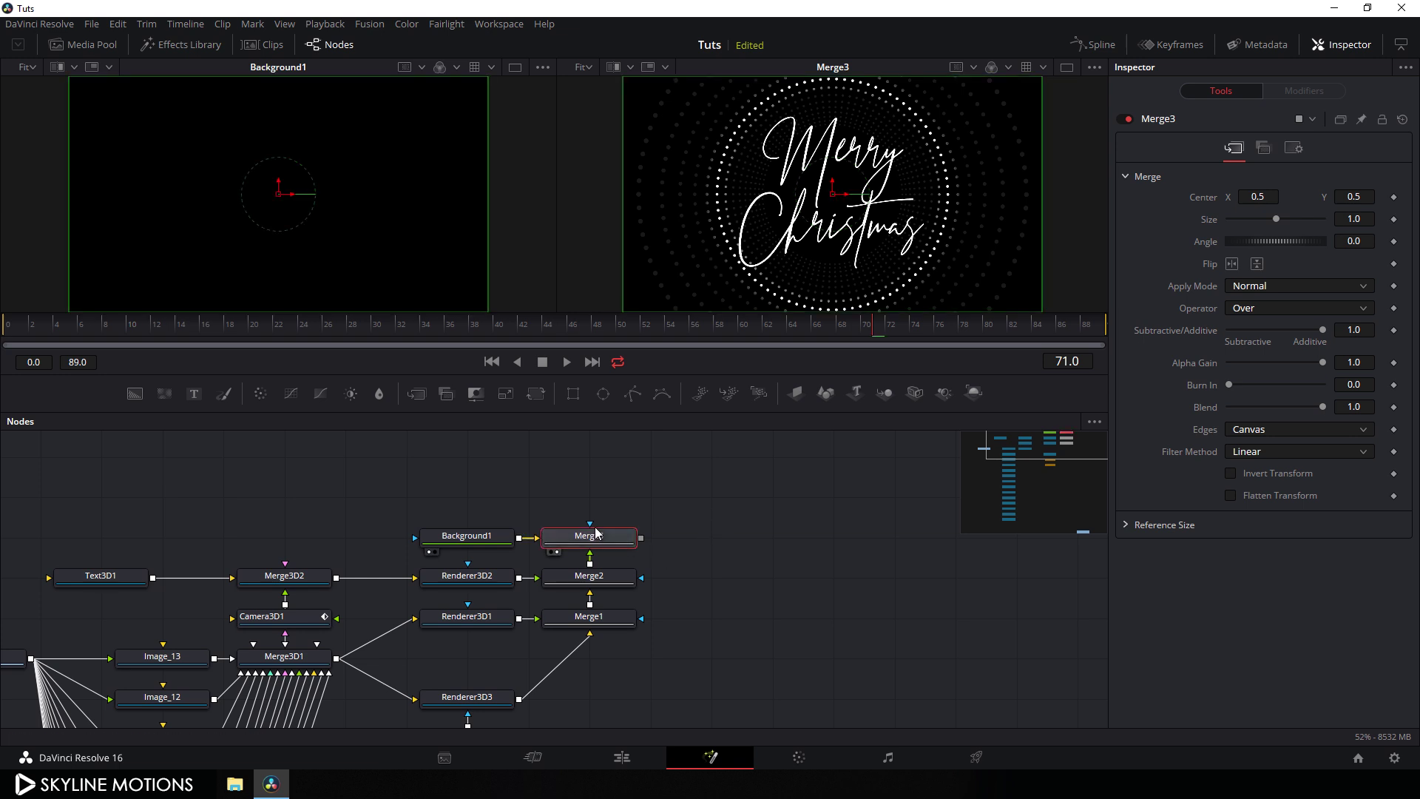
pyautogui.hotkey('shift', 'space')
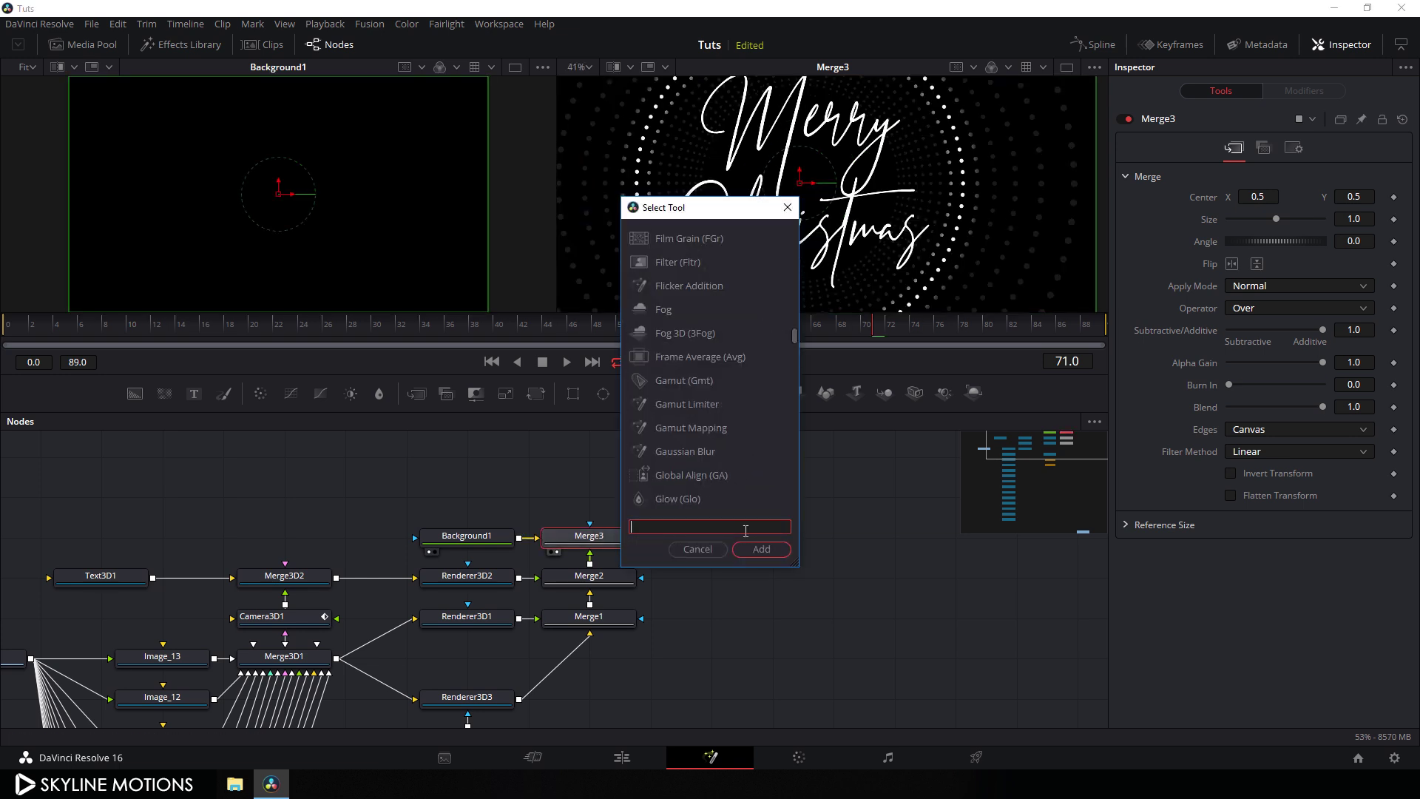
pyautogui.write('glow')
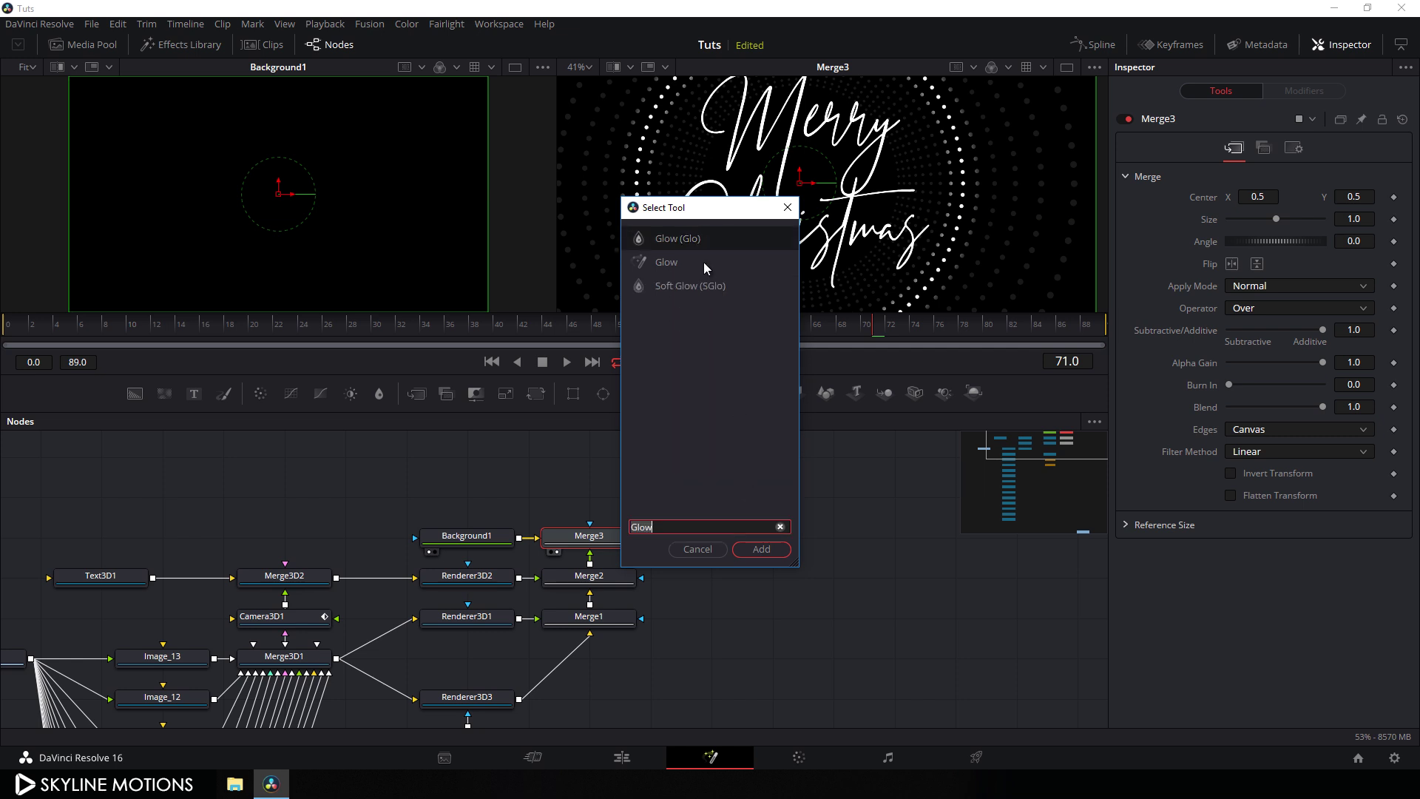
pyautogui.click(757, 552)
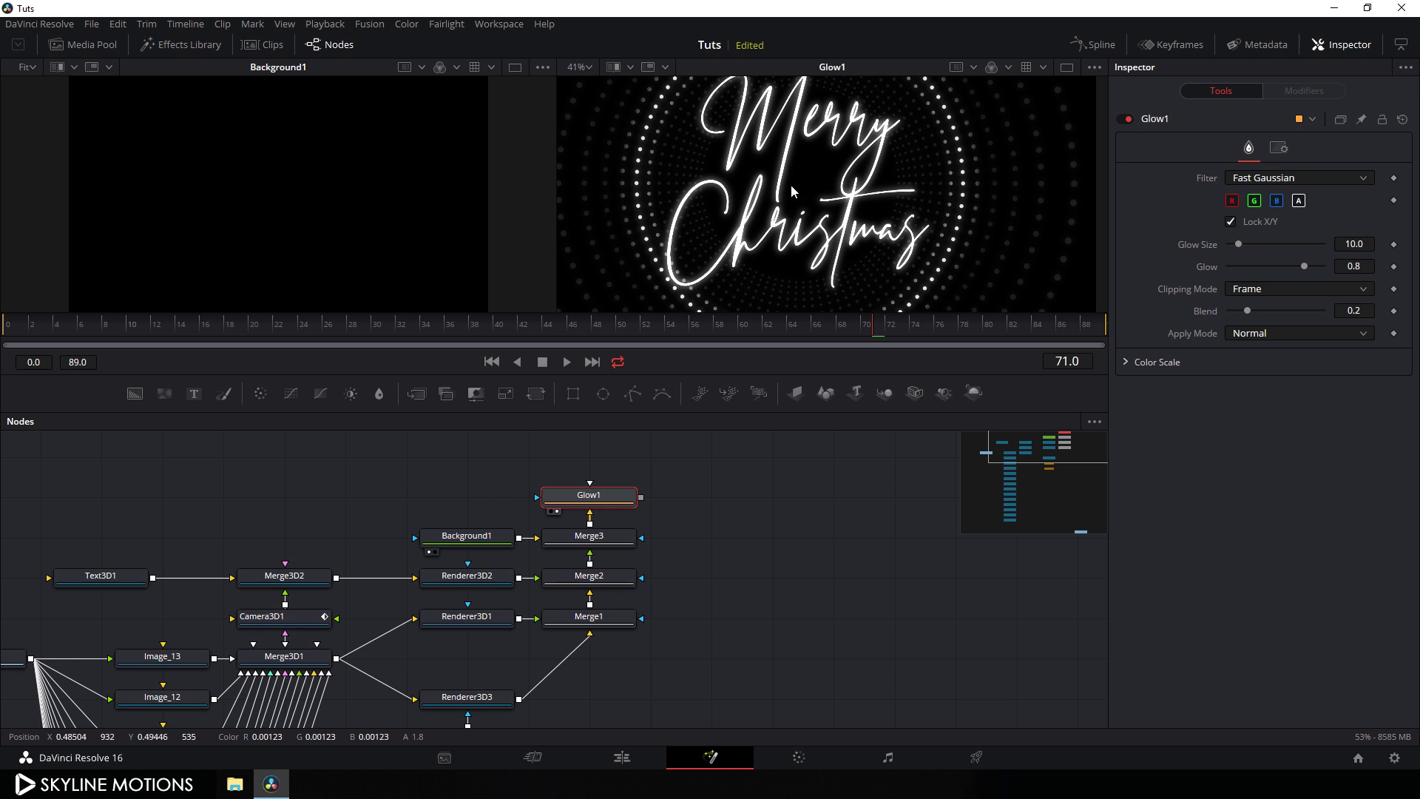
pyautogui.scroll(2, 799, 222)
pyautogui.moveTo(758, 503); pyautogui.dragTo(769, 554)
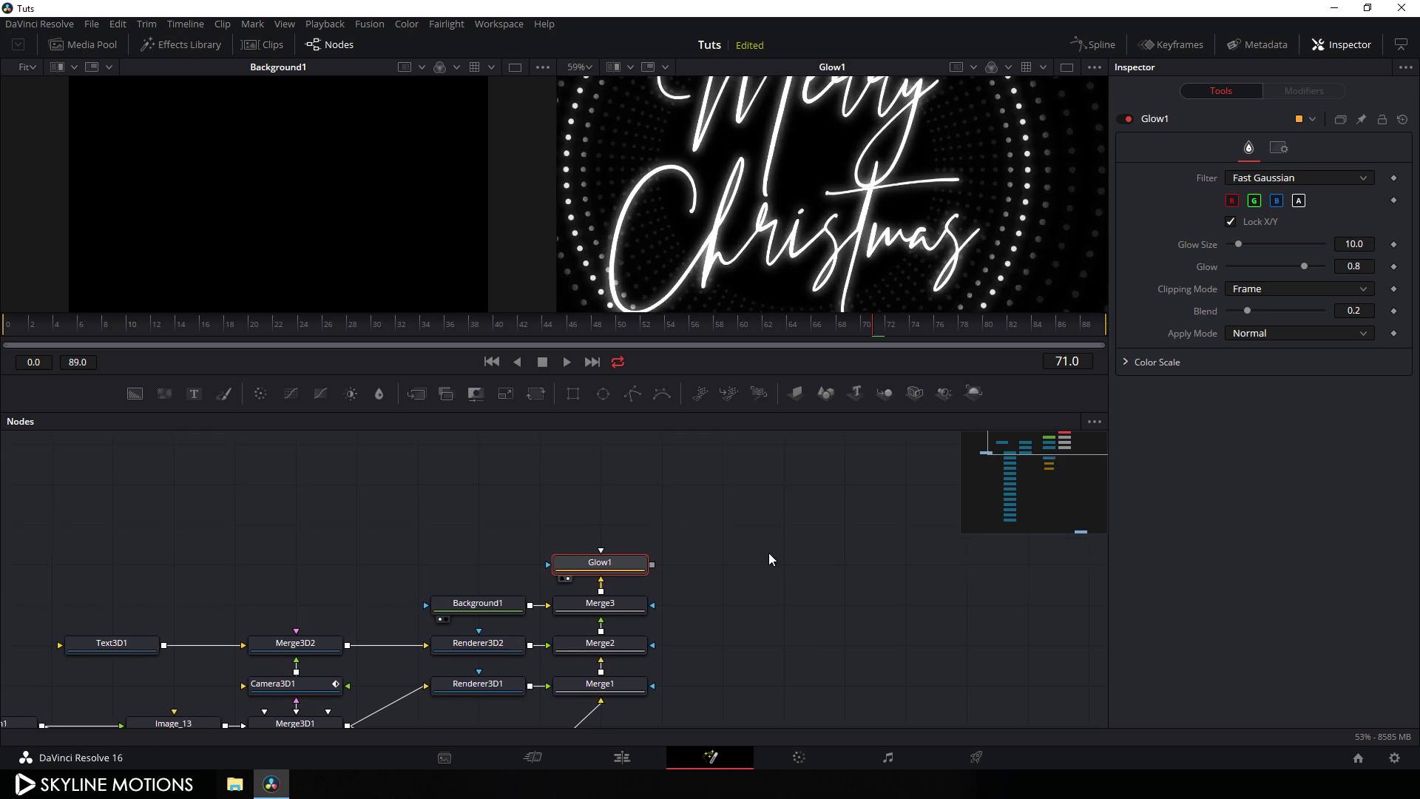
# Add an unconnected FastNoise (FN) node above Background1 and show it in the viewer that displays Background1.
pyautogui.click(691, 539)
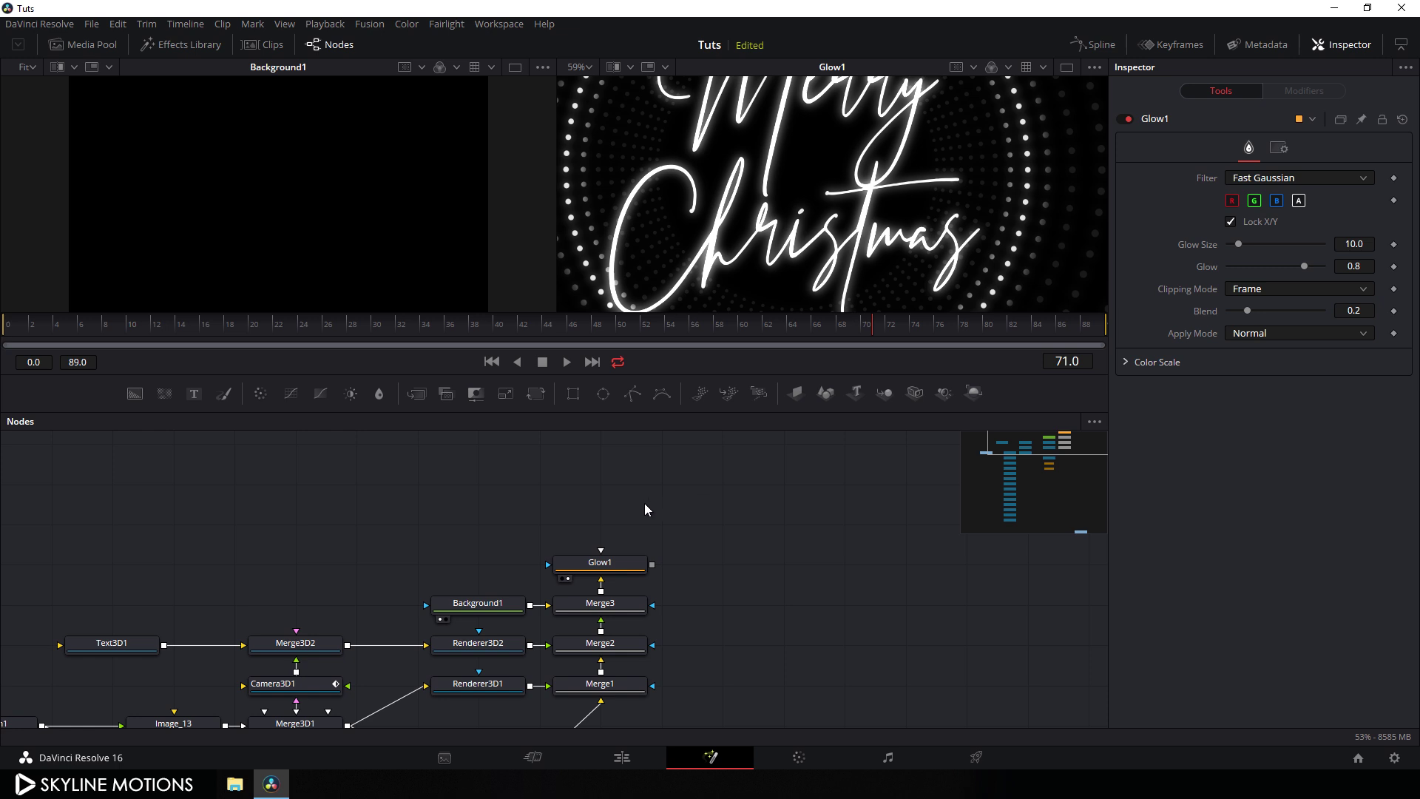
pyautogui.hotkey('shift', 'space')
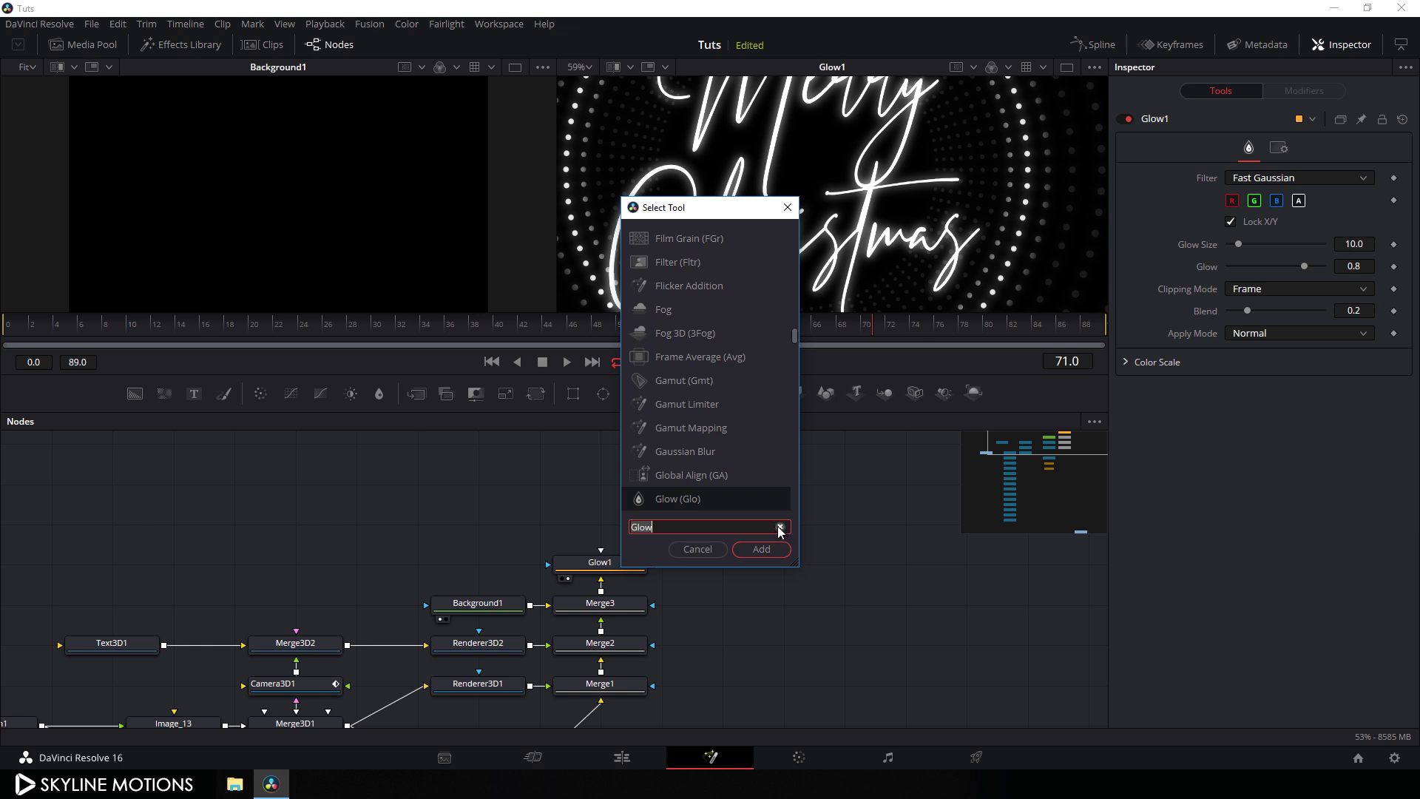
pyautogui.write('fast')
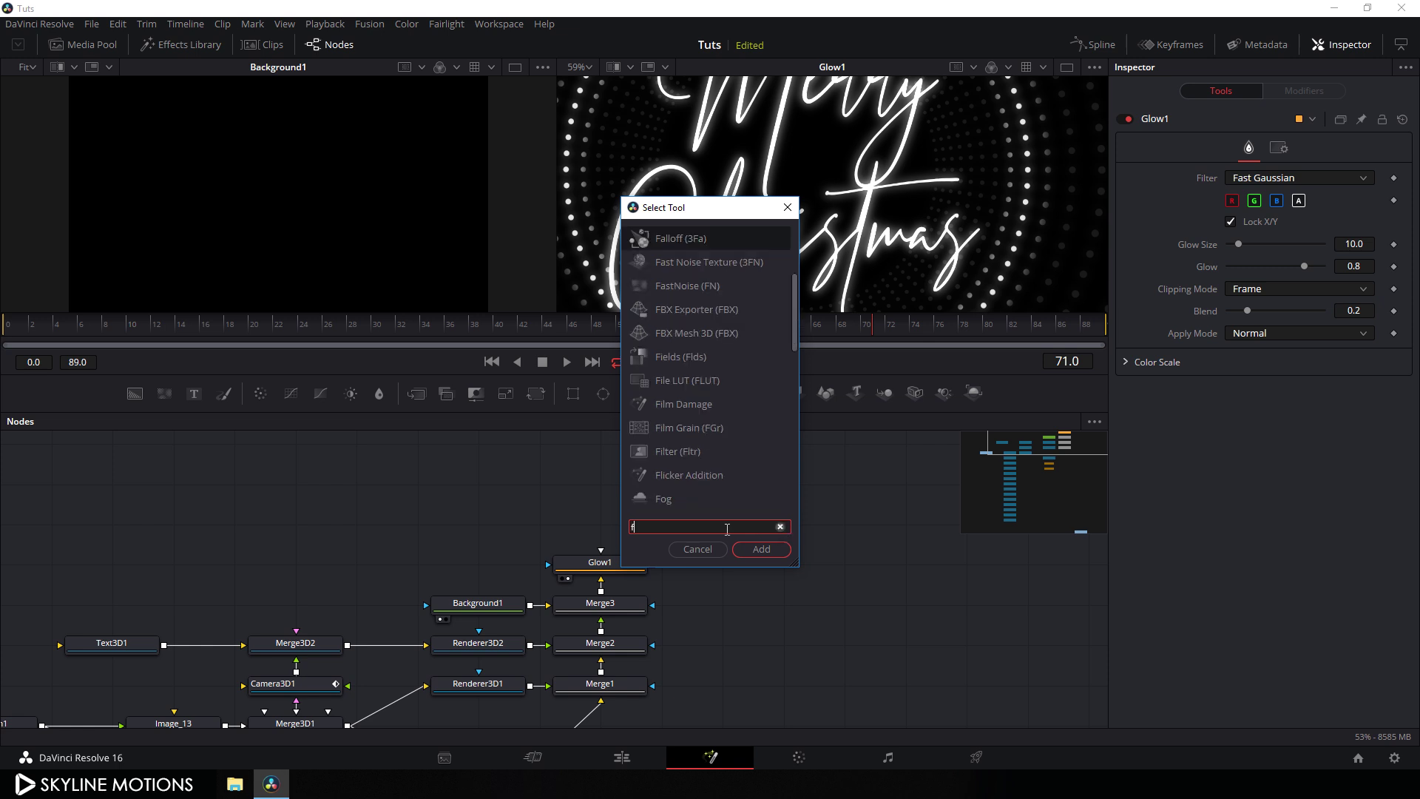
pyautogui.click(673, 264)
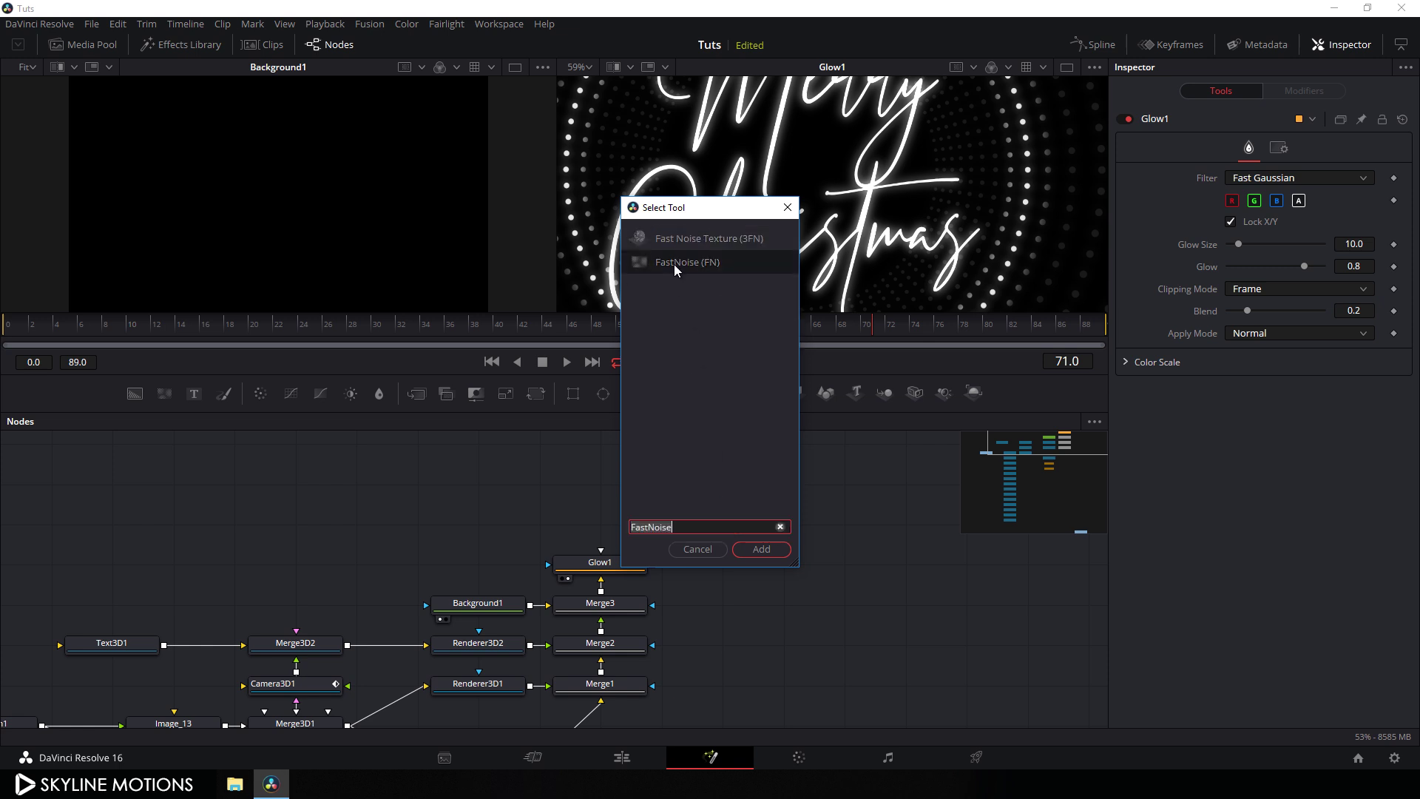
pyautogui.click(765, 552)
pyautogui.moveTo(715, 491); pyautogui.dragTo(496, 521)
pyautogui.press('1')
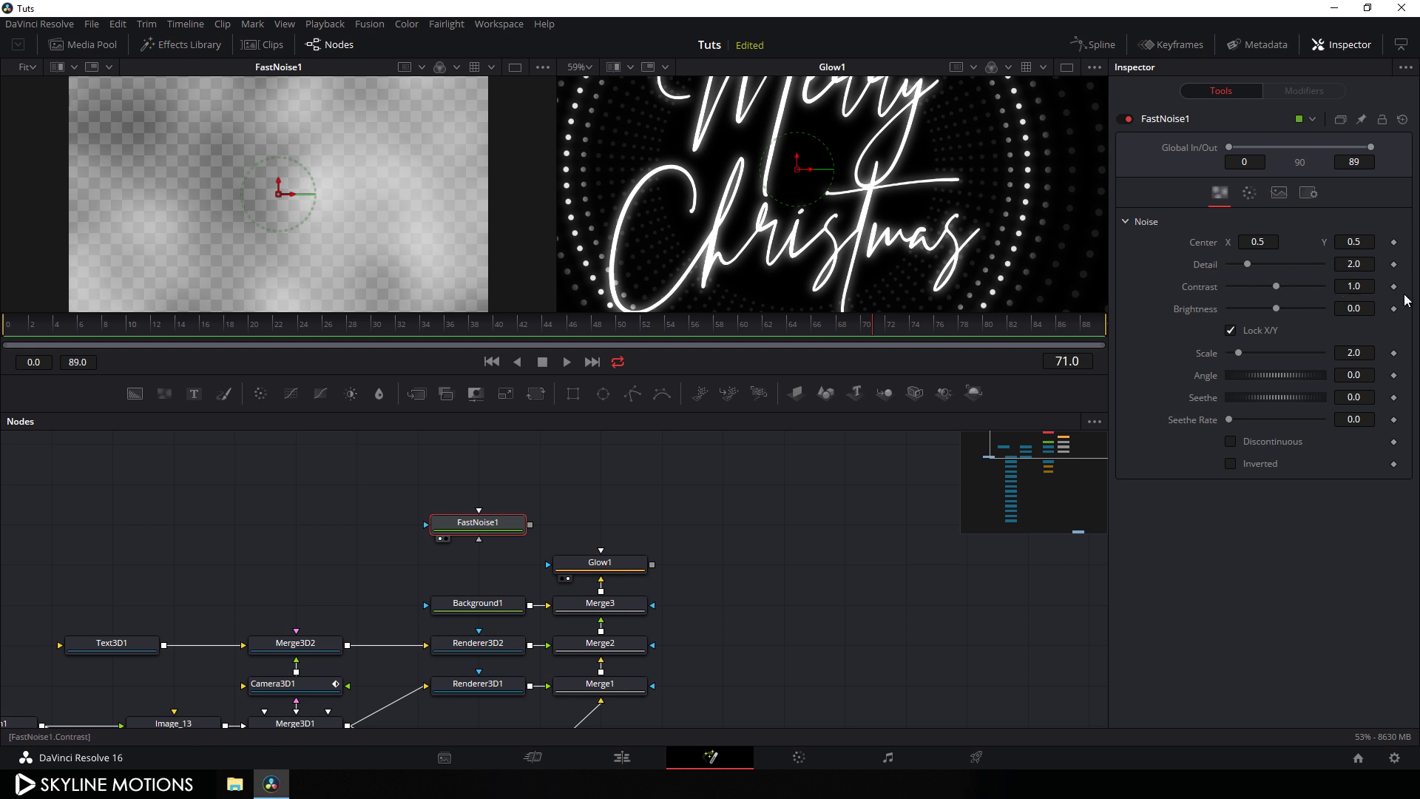
# Set the brightness of FastNoise1 to -0.8.
pyautogui.moveTo(1276, 308); pyautogui.dragTo(1267, 309)
pyautogui.click(1369, 310)
pyautogui.write('-0.8')
pyautogui.press('Tab')
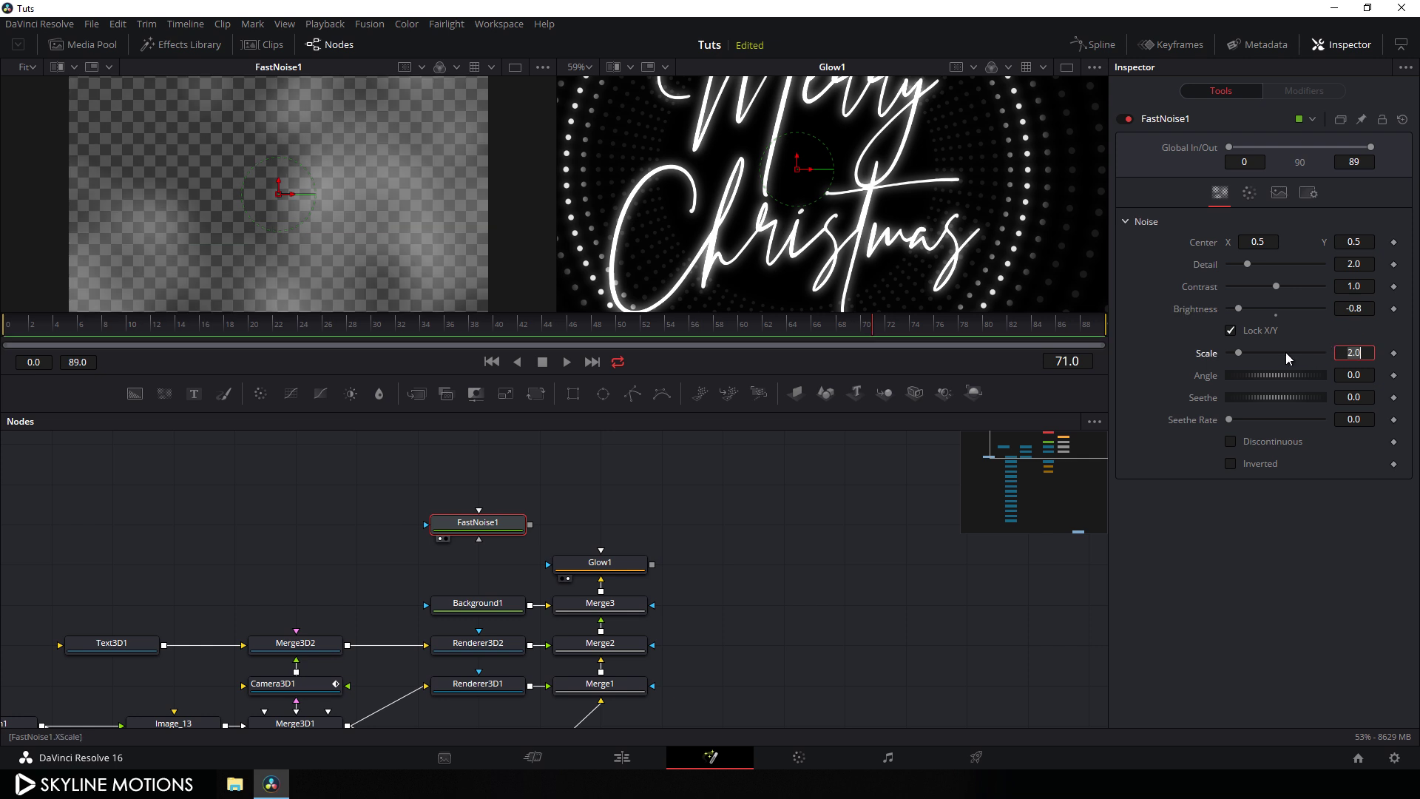
# Set FastNoise1's scale to 1.0 and try out different seethe values on the noise.
pyautogui.write('1')
pyautogui.press('Tab')
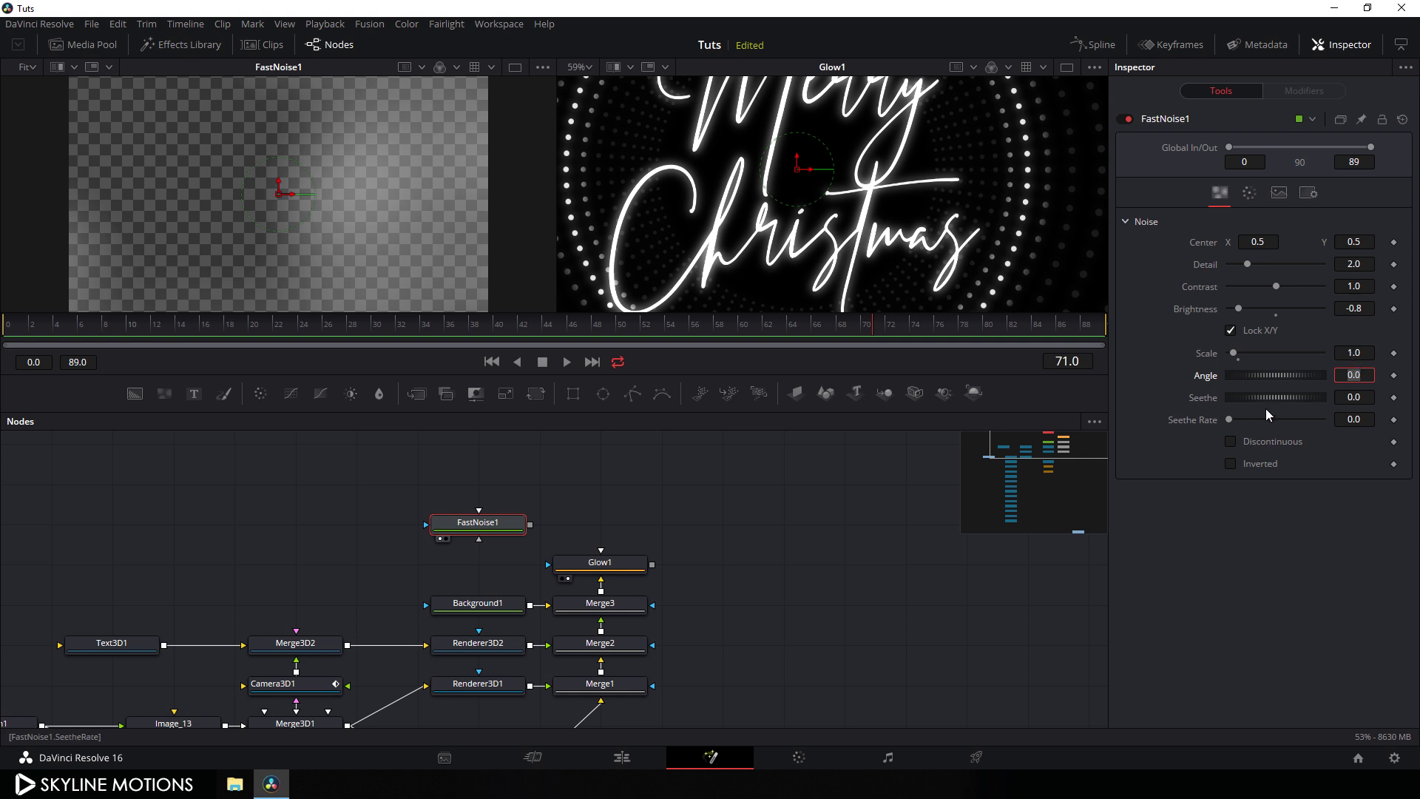
pyautogui.moveTo(1263, 398); pyautogui.dragTo(1290, 396)
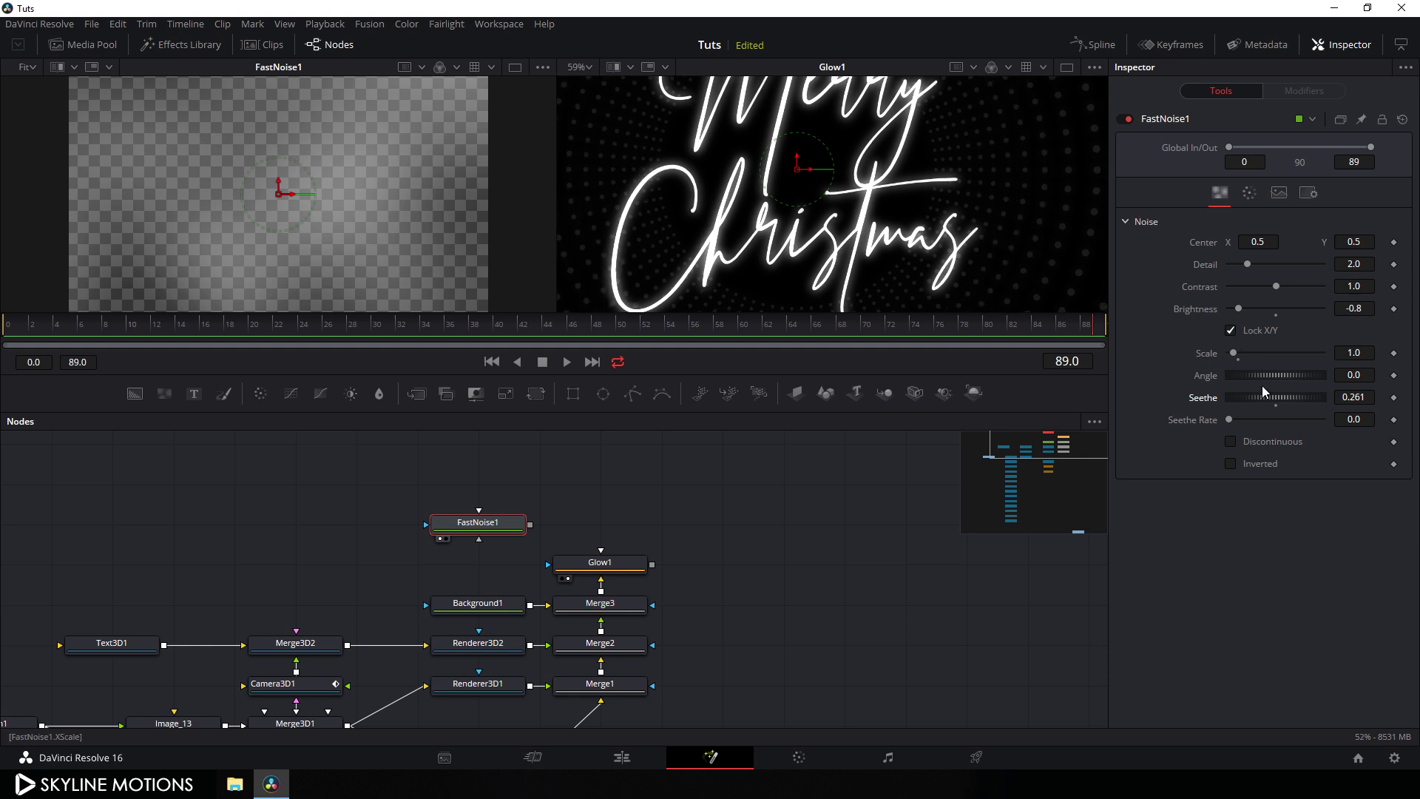
# Set FastNoise1's seethe to -2.0 and keyframe it at the last frame, 89.
pyautogui.click(1353, 397)
pyautogui.press('BackSpace')
pyautogui.write('-2')
pyautogui.press('Return')
pyautogui.click(1360, 425)
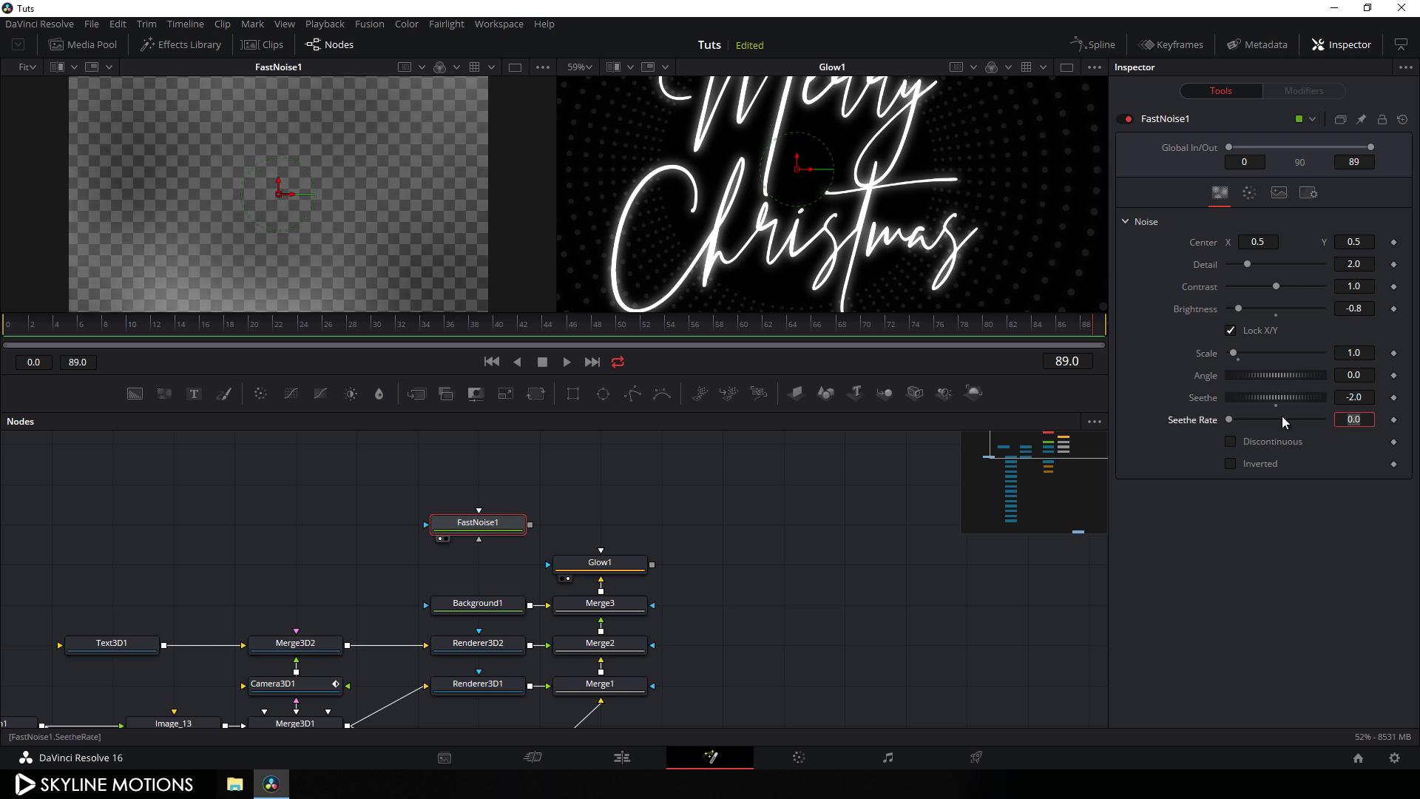
pyautogui.rightClick(1221, 408)
pyautogui.click(1243, 412)
# Set the seethe to 0 at frame 0 and check the animated noise at frame 32.
pyautogui.click(3, 324)
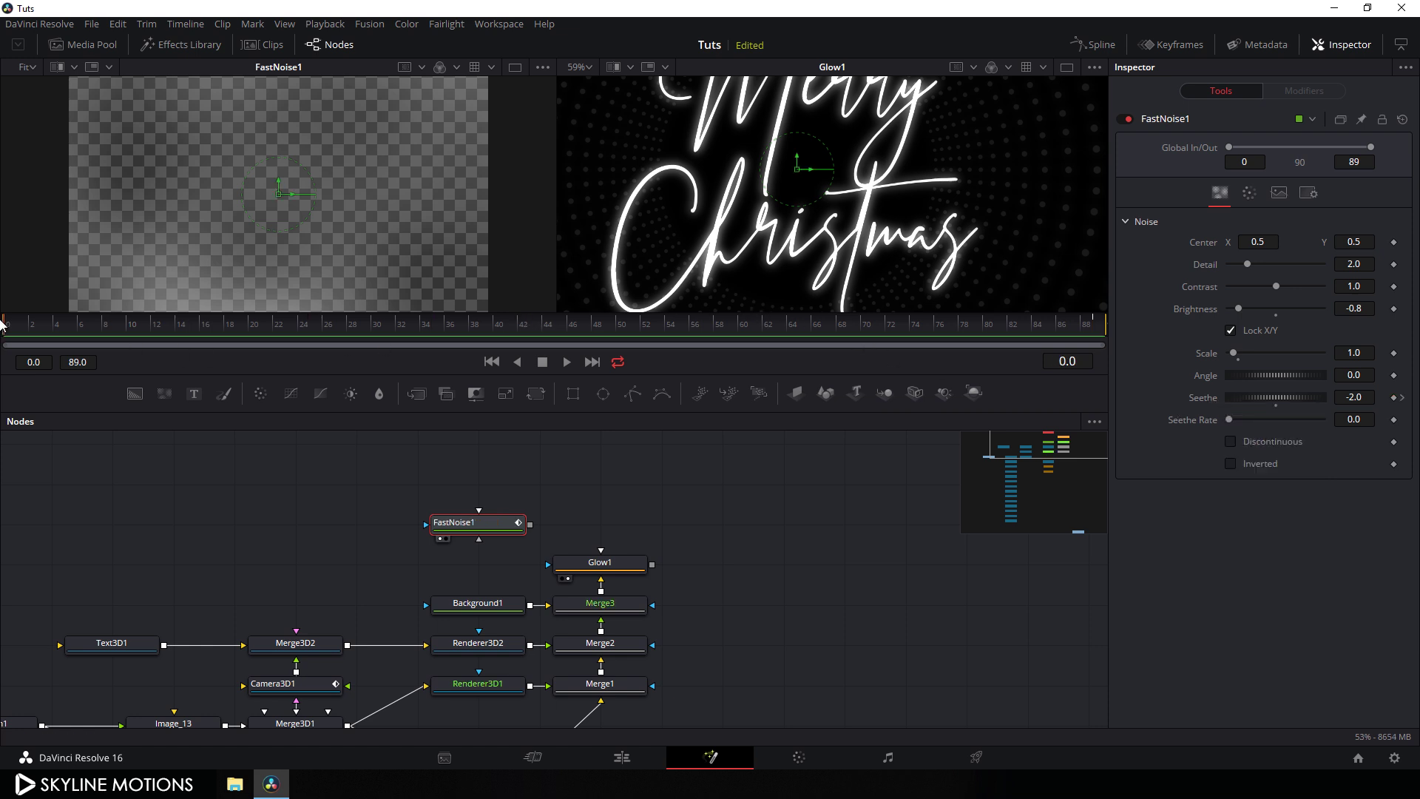
pyautogui.click(1360, 398)
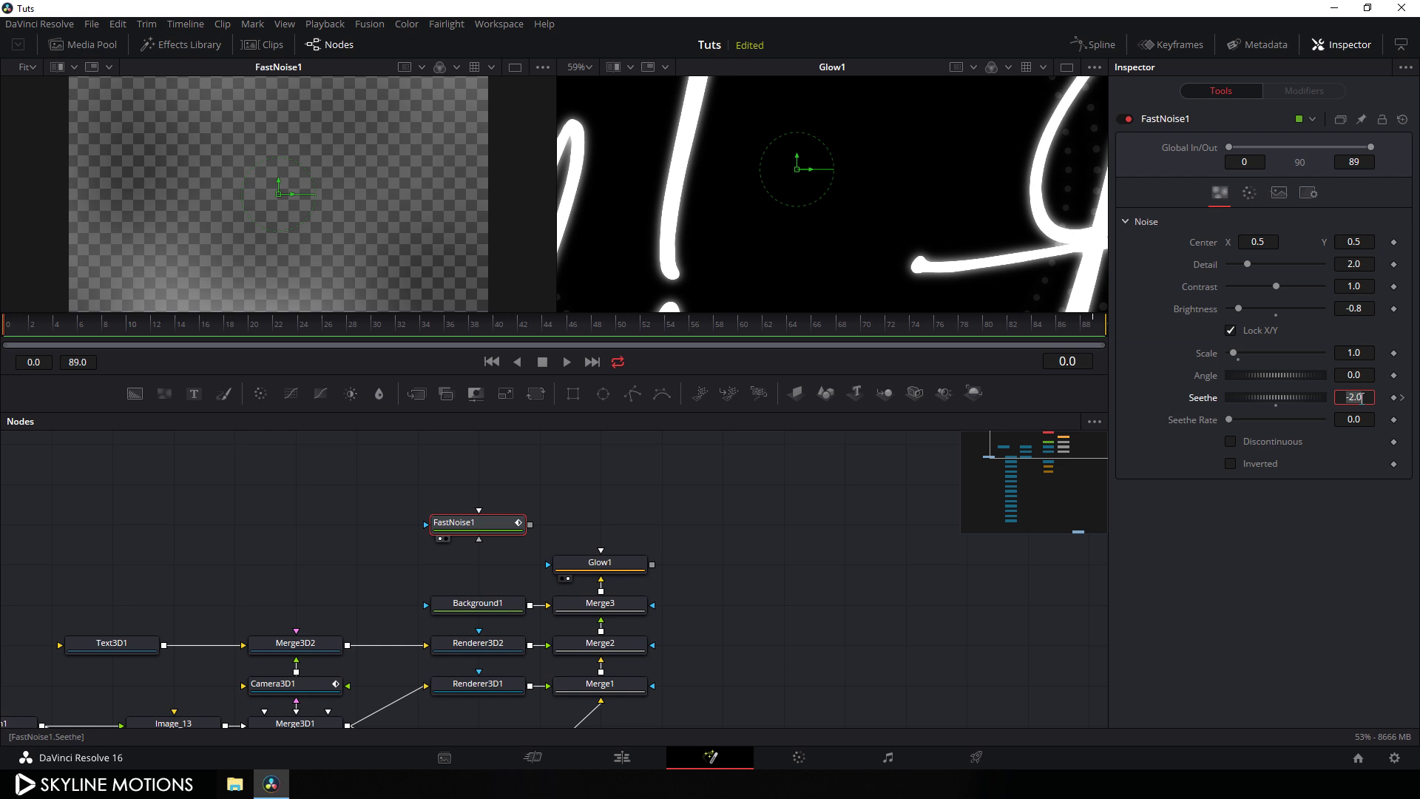
pyautogui.write('0')
pyautogui.press('Tab')
pyautogui.click(401, 324)
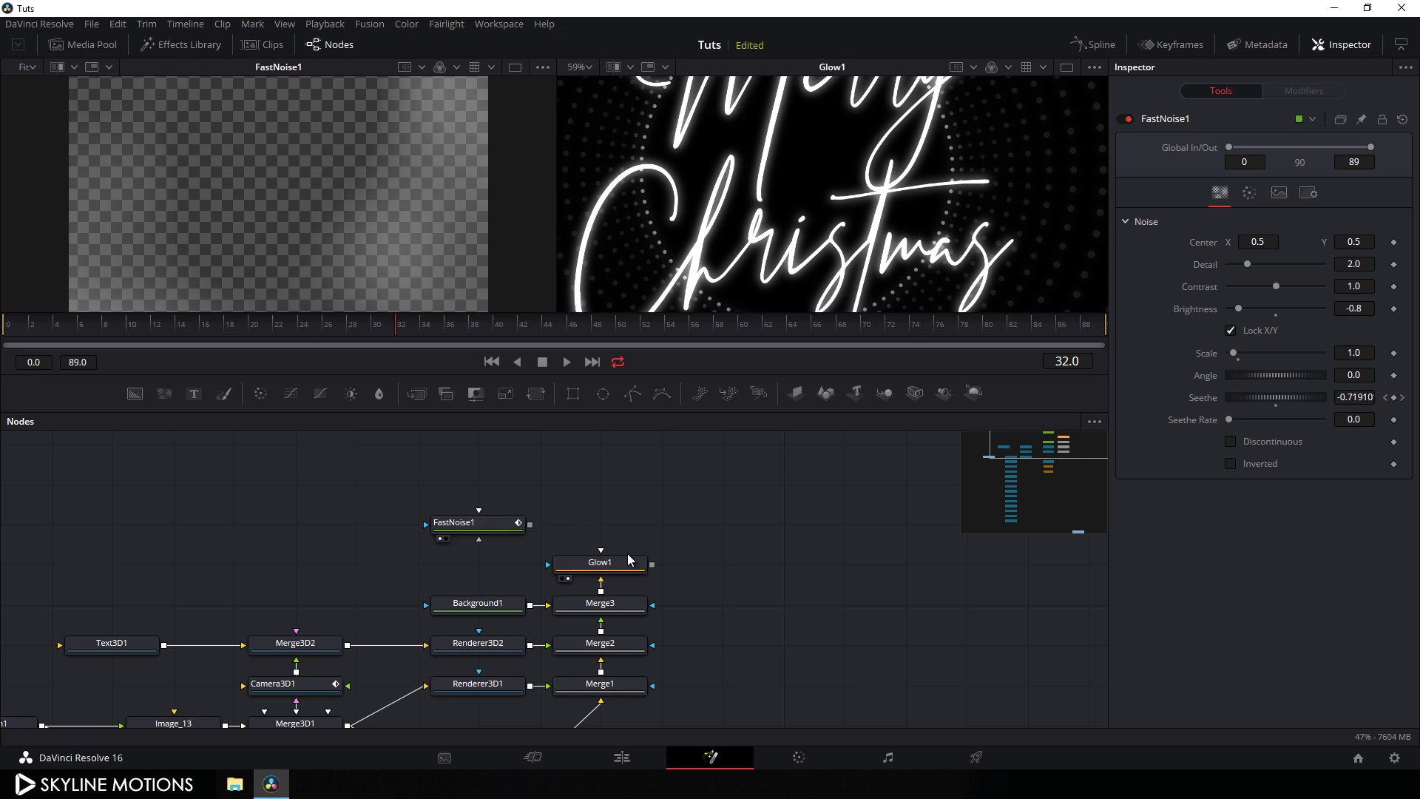
# Composite FastNoise1 over Glow1 with a new Merge node above Glow1, and show the result fitted in the viewer.
pyautogui.moveTo(417, 394); pyautogui.dragTo(599, 568)
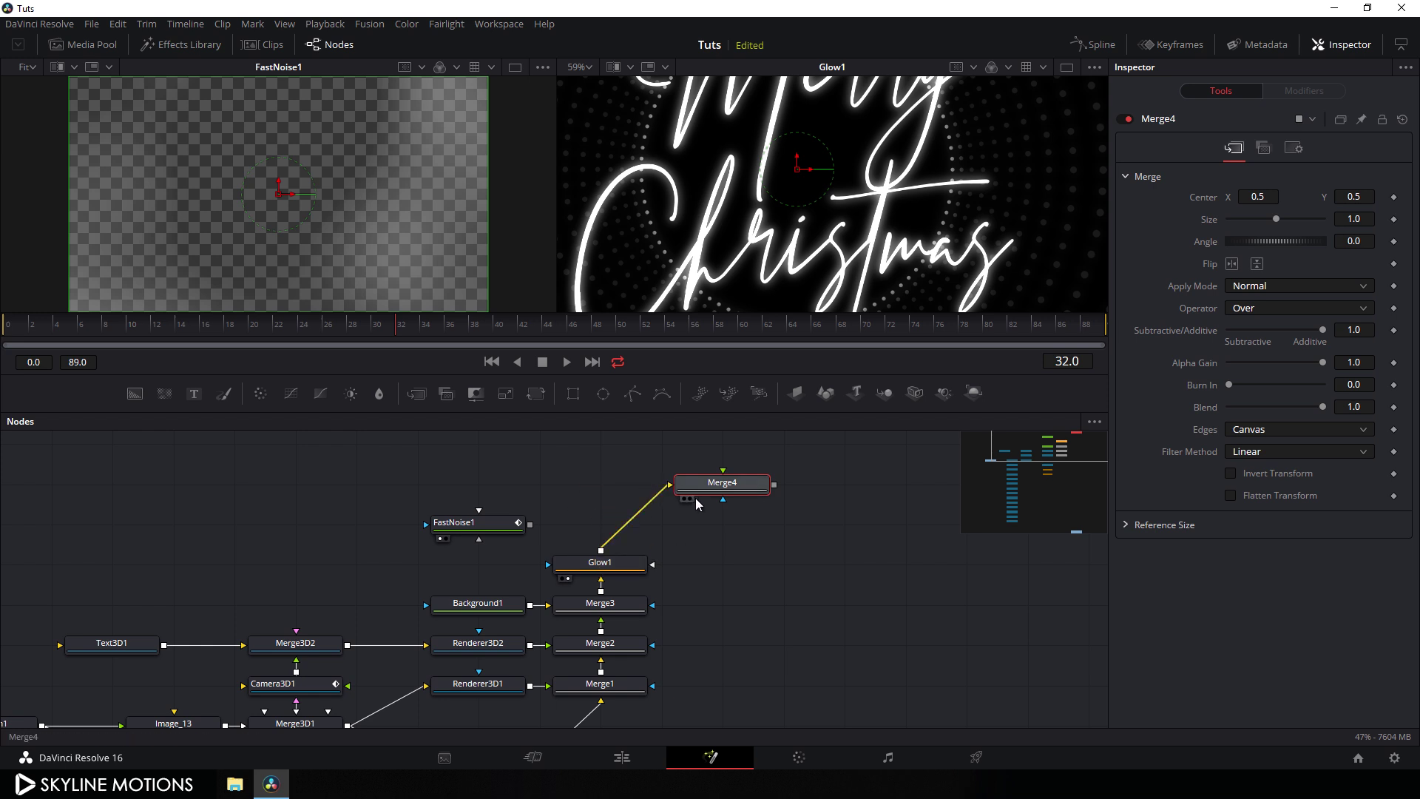
pyautogui.moveTo(722, 470); pyautogui.dragTo(485, 525)
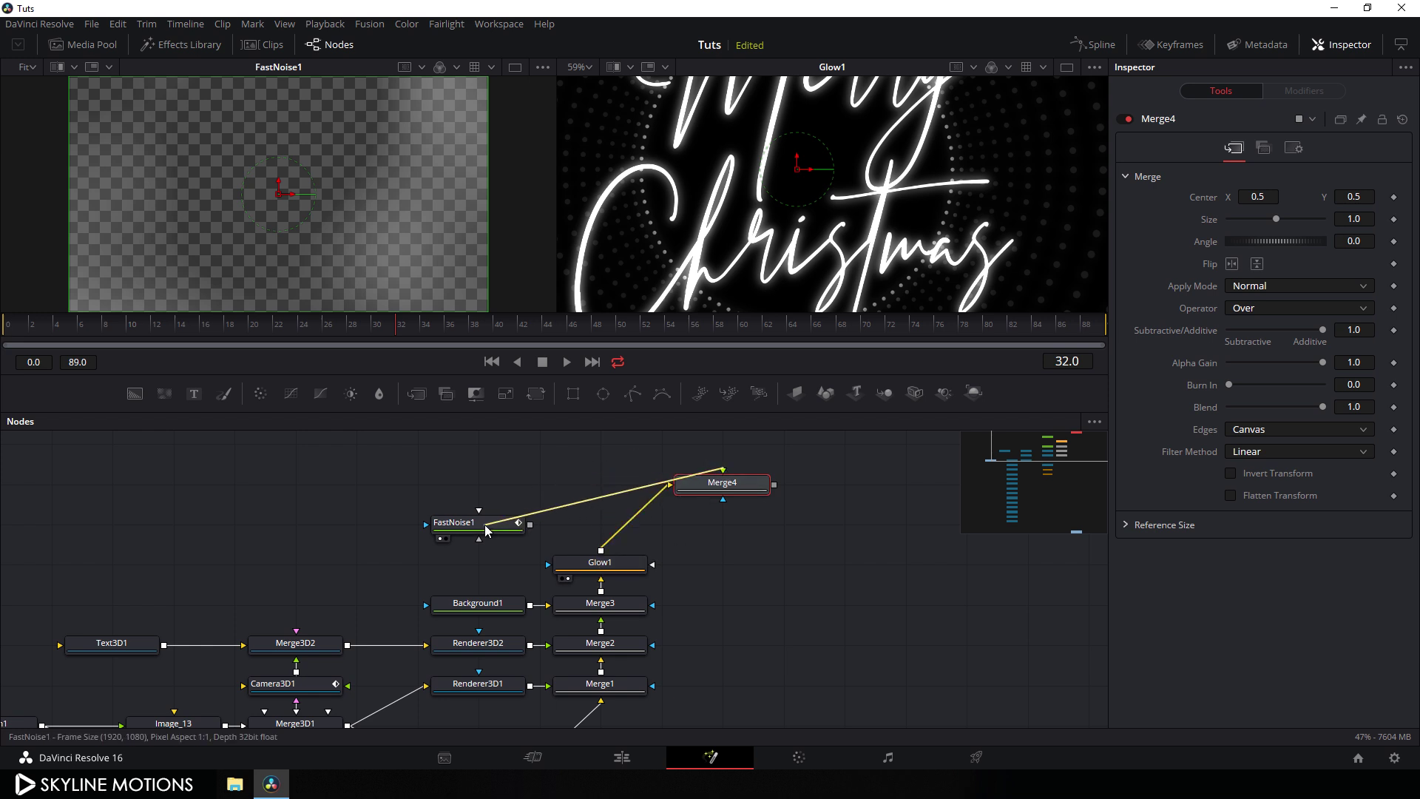
pyautogui.moveTo(742, 487); pyautogui.dragTo(674, 201)
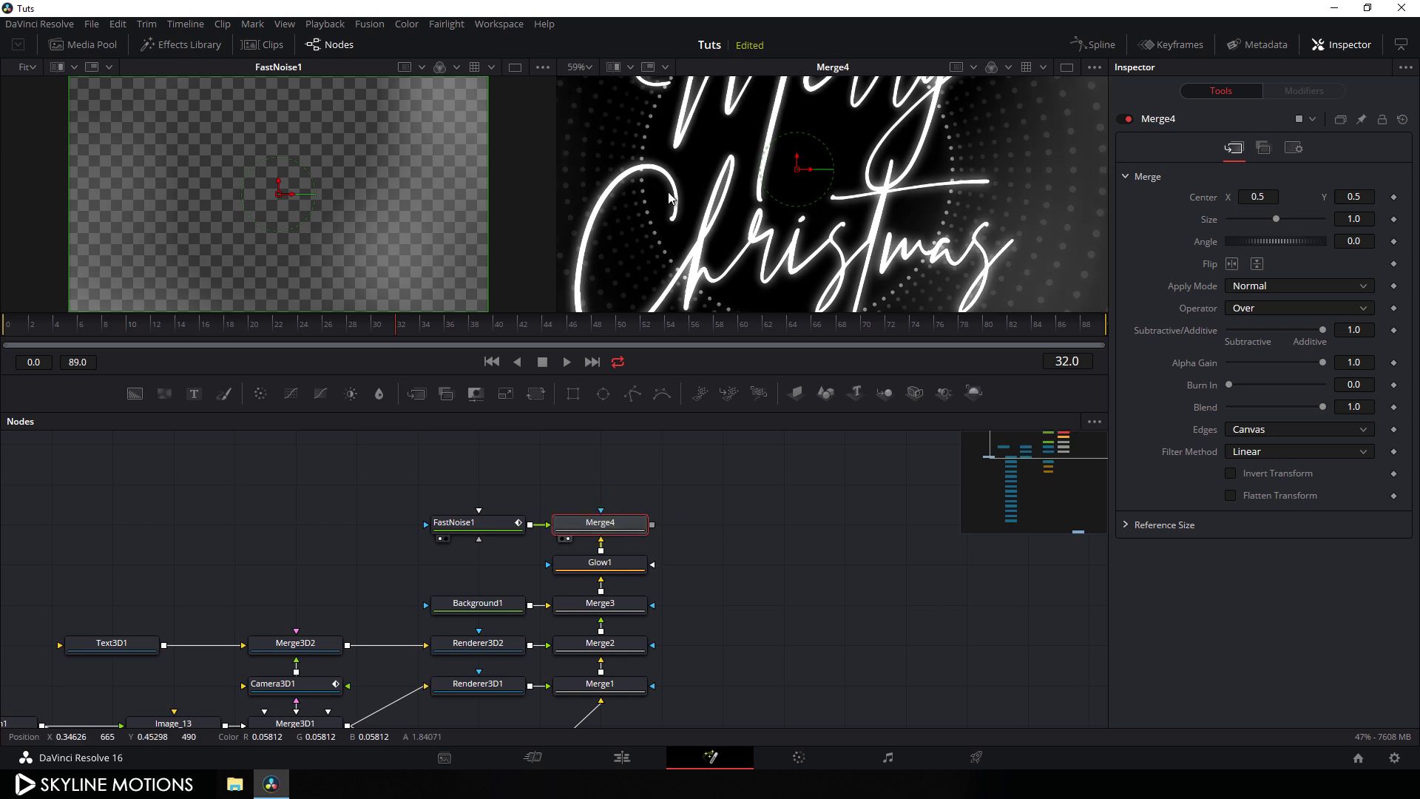
pyautogui.click(584, 68)
pyautogui.click(584, 85)
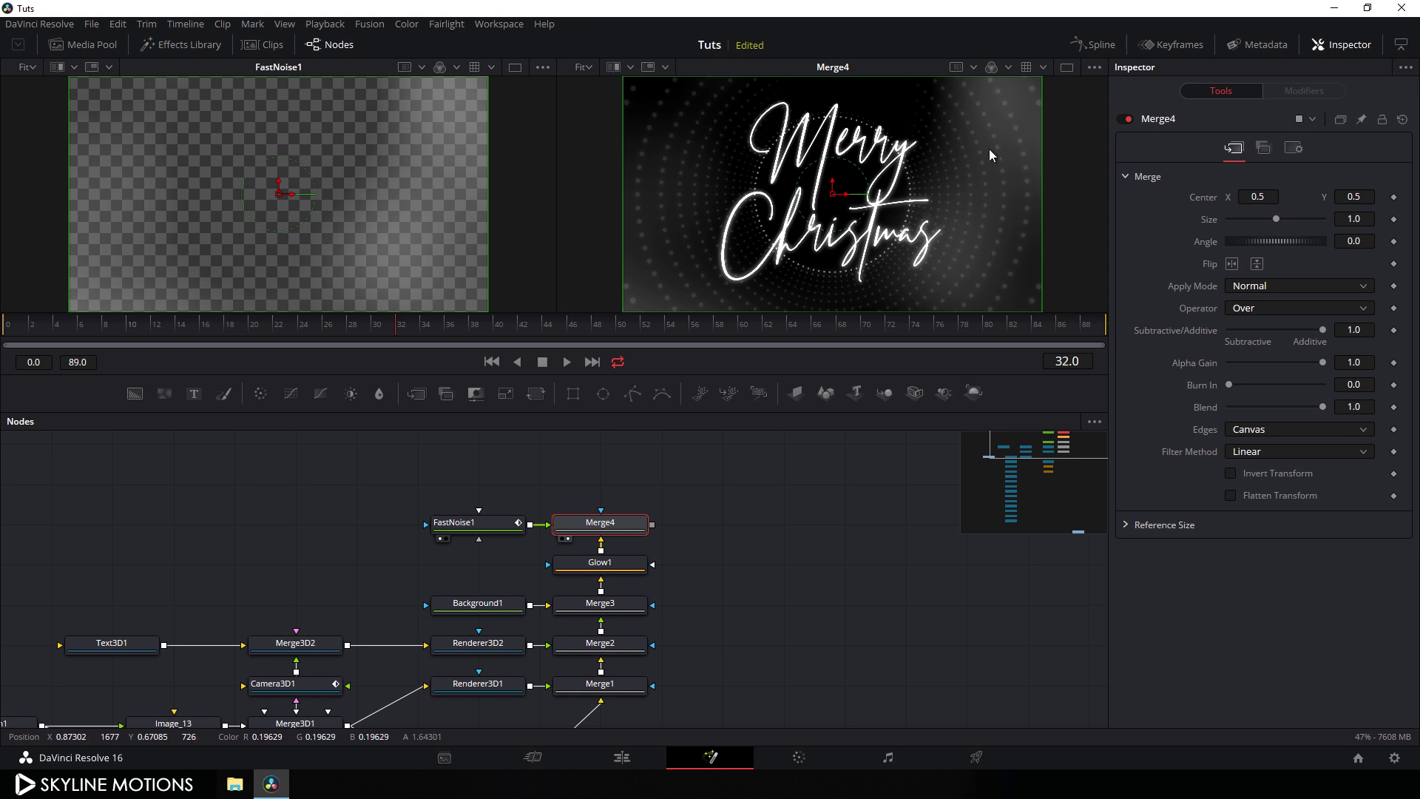
# Go to frame 70 and show Merge4 in a single, enlarged viewer.
pyautogui.click(785, 328)
pyautogui.click(866, 328)
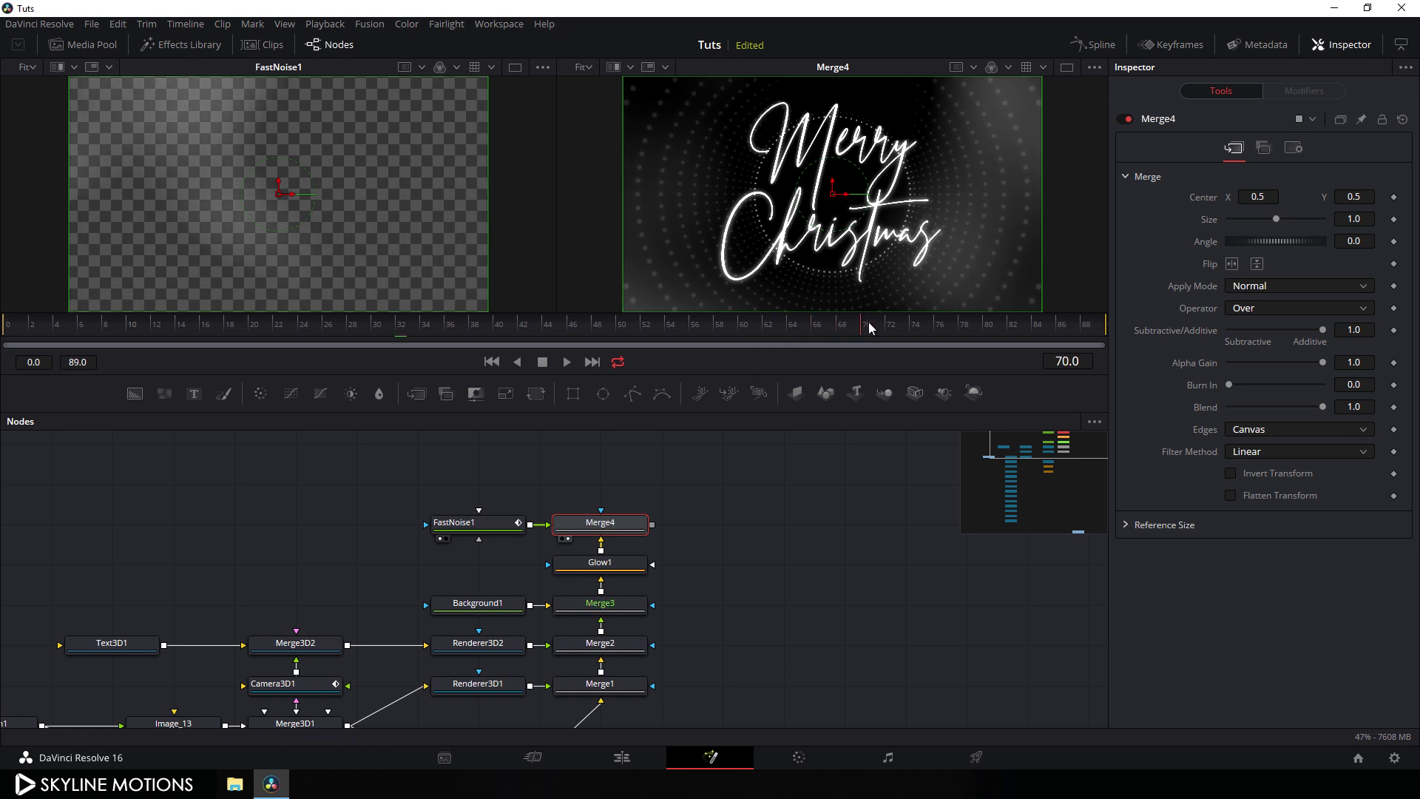
pyautogui.click(1067, 68)
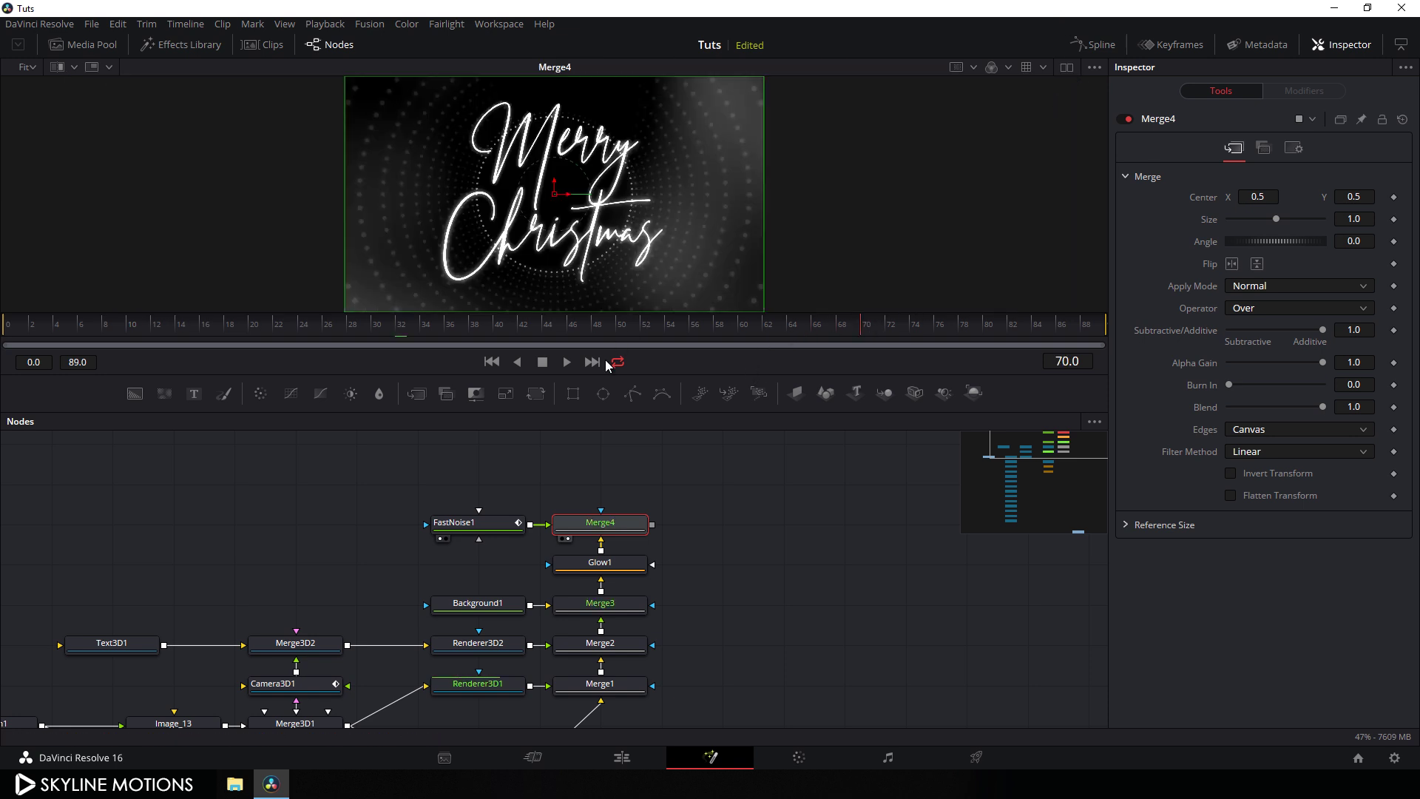
pyautogui.moveTo(645, 392); pyautogui.dragTo(646, 455)
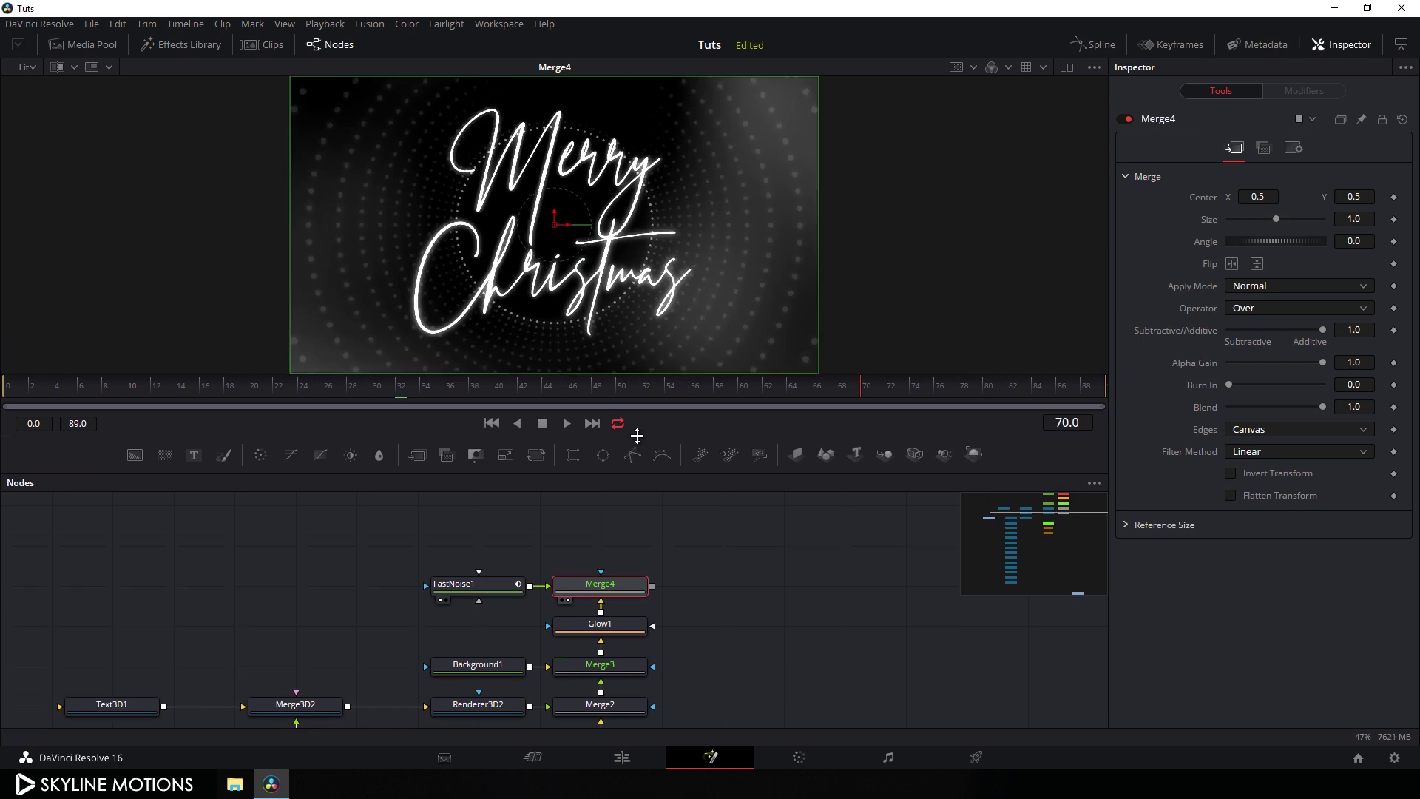
pyautogui.click(708, 596)
# Add a ColorCorrector node fed by Merge4 and show it in the viewer.
pyautogui.moveTo(750, 577); pyautogui.dragTo(659, 583)
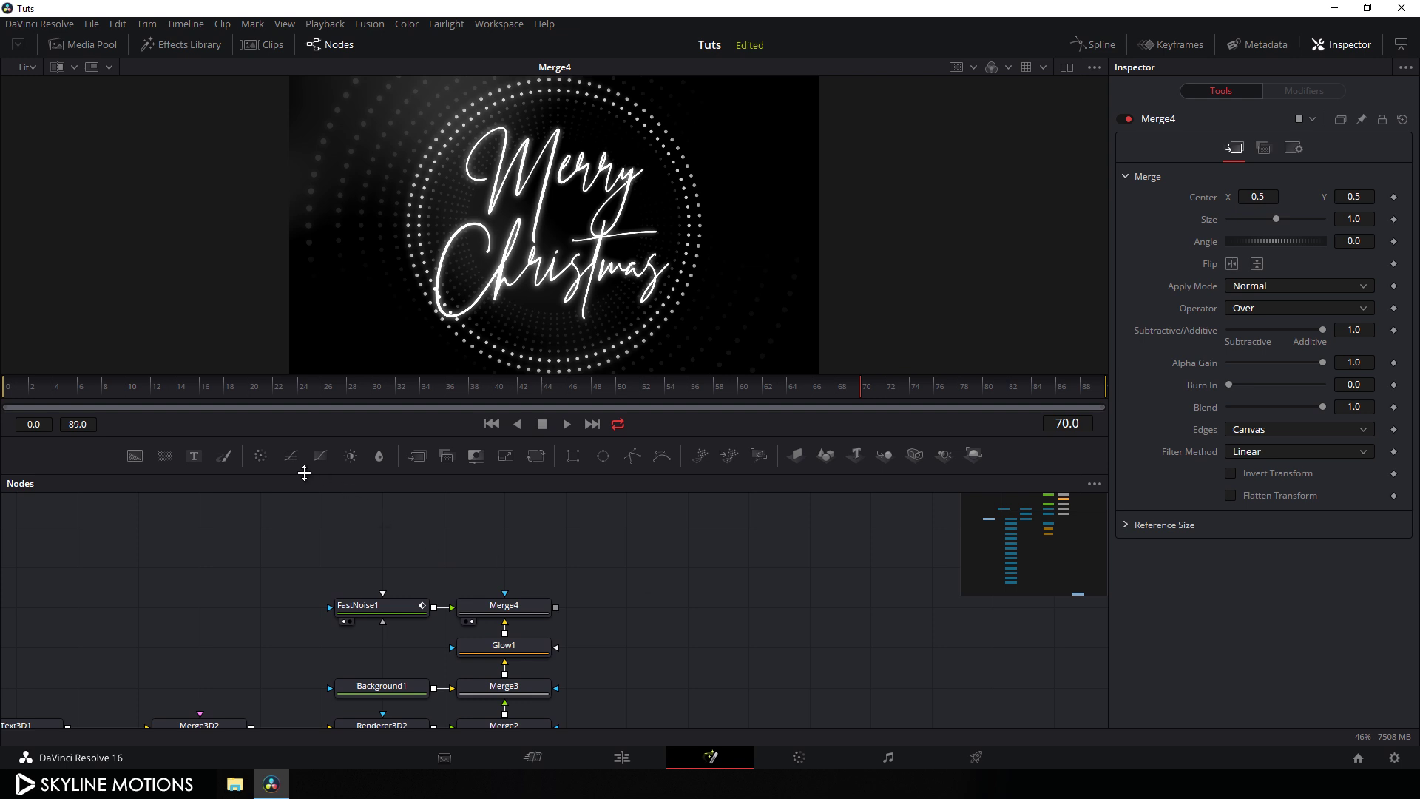
pyautogui.moveTo(260, 456); pyautogui.dragTo(669, 573)
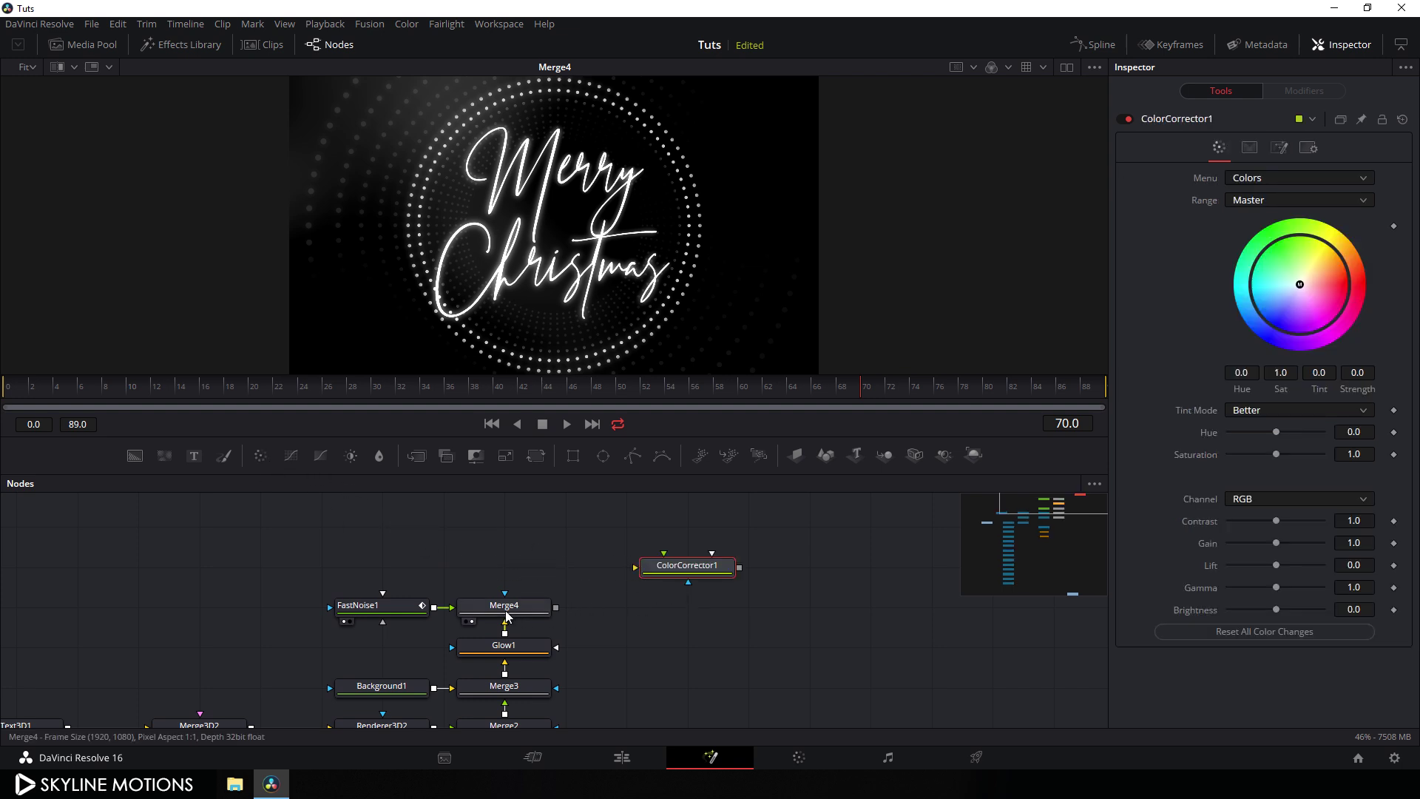
pyautogui.moveTo(556, 607); pyautogui.dragTo(692, 280)
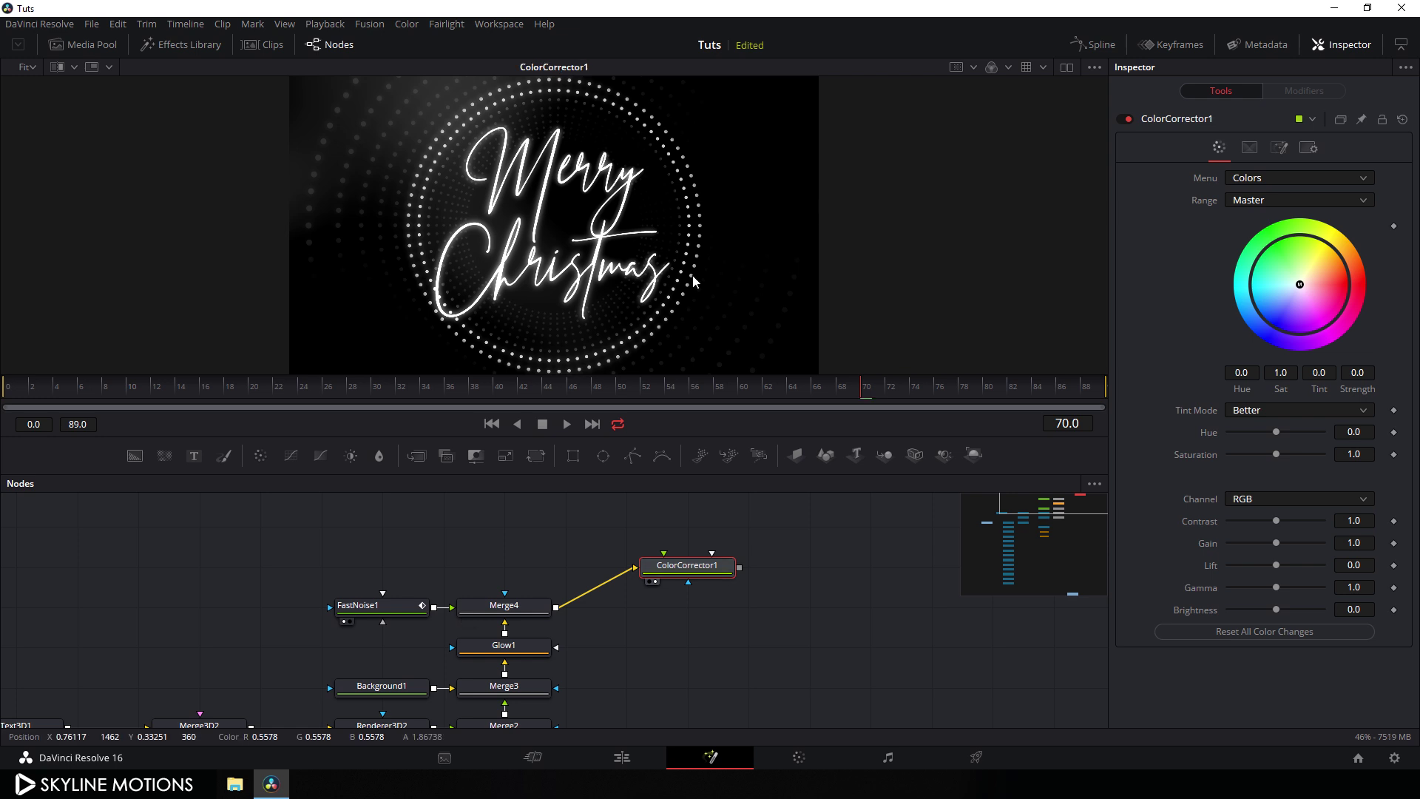
# Tint the image pinkish red with the ColorCorrector1 Master color wheel, at strength 1.0 and tint about -0.059.
pyautogui.moveTo(1300, 285); pyautogui.dragTo(1381, 319)
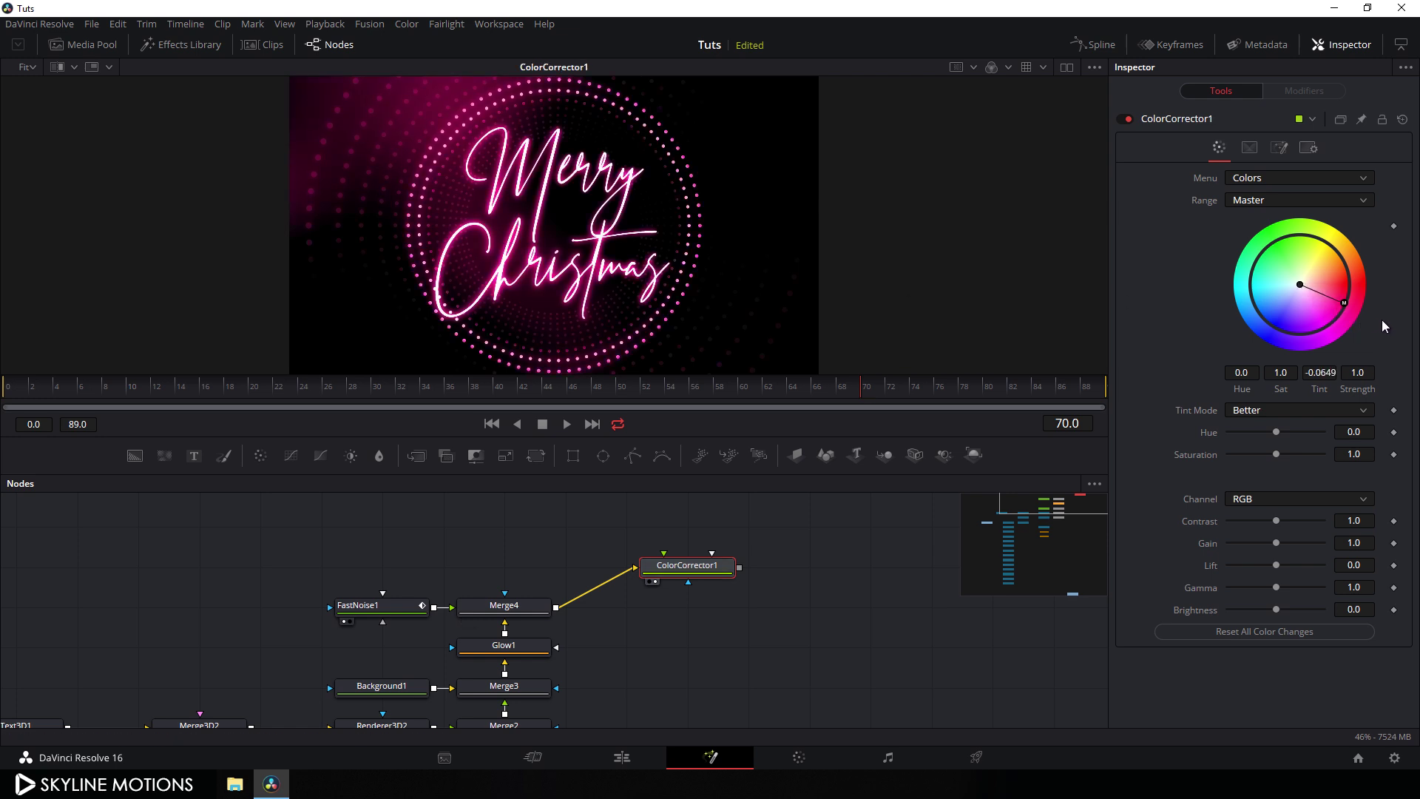
pyautogui.click(738, 388)
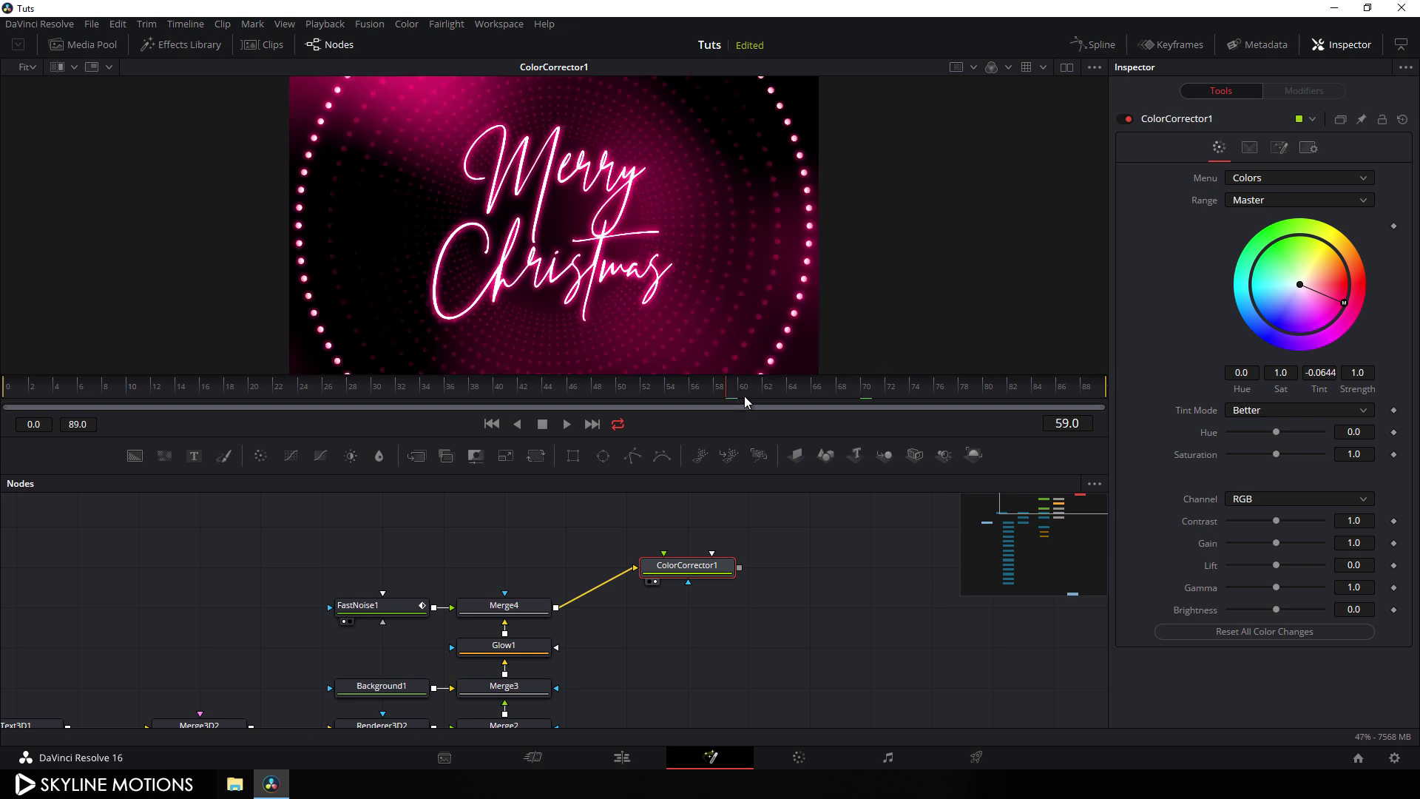
pyautogui.moveTo(1345, 303); pyautogui.dragTo(1348, 303)
# Keyframe ColorCorrector1's tint at the last frame, 89.
pyautogui.press('End')
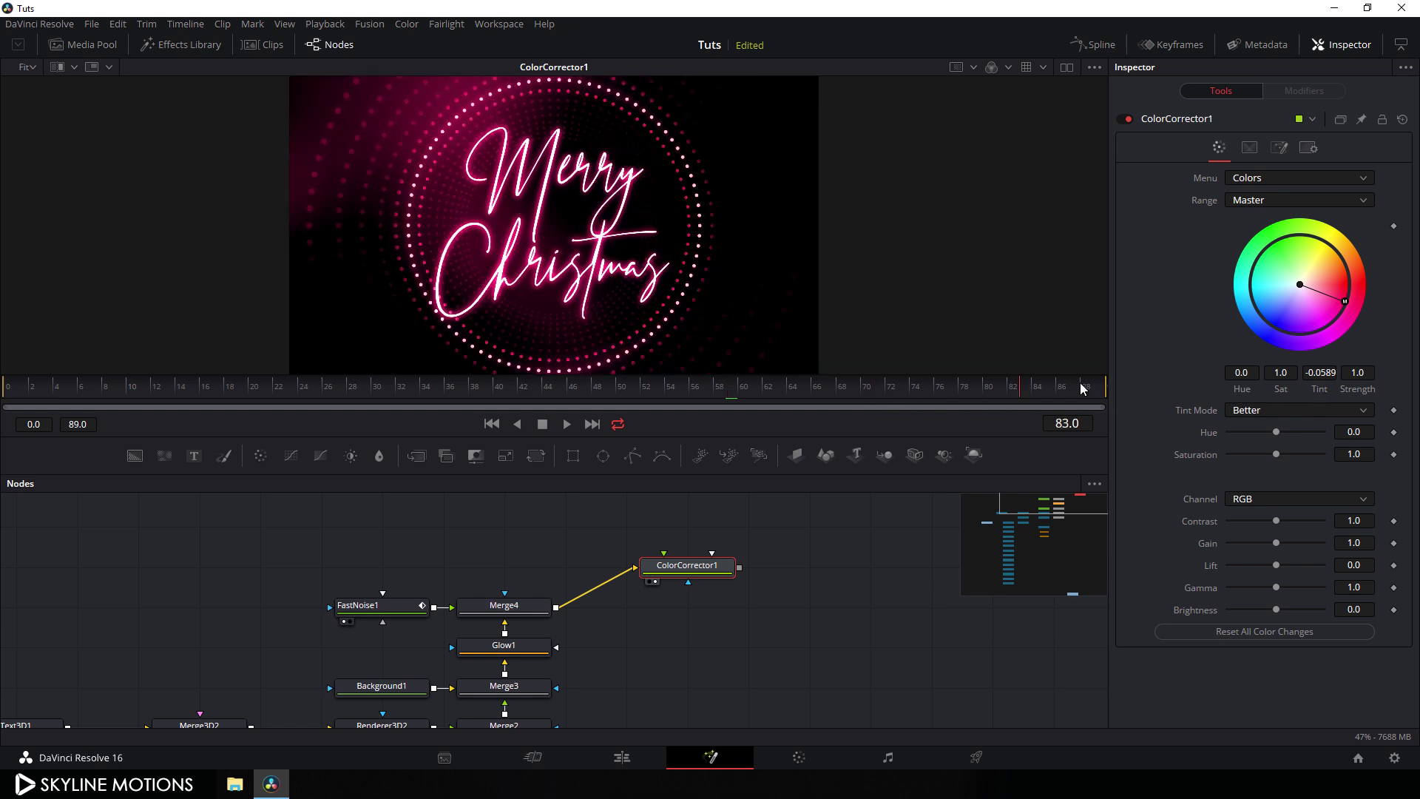
pyautogui.rightClick(1319, 390)
pyautogui.click(1325, 406)
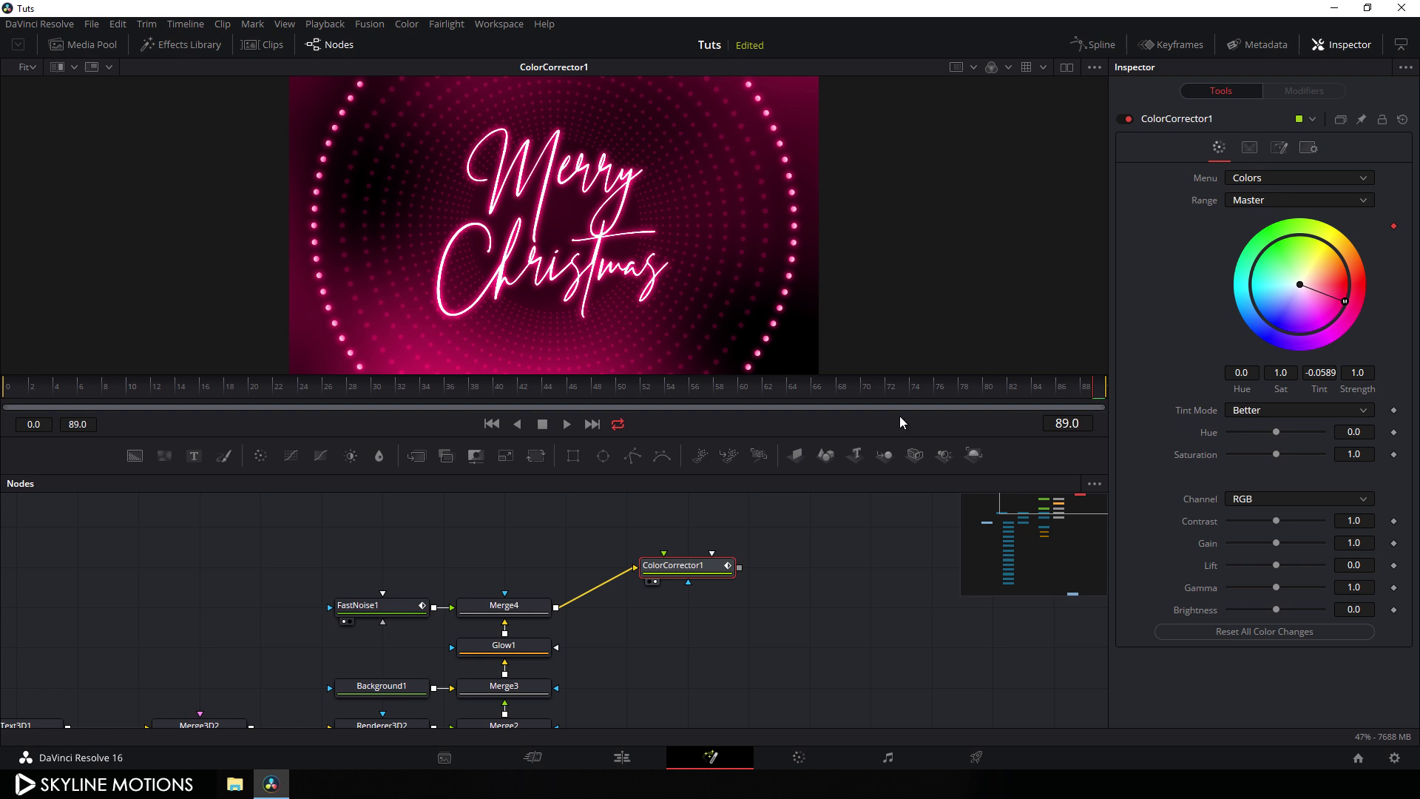
# Keyframe the tint to purple, about -0.258, around the middle of the timeline, and shift it towards pink at frame 0.
pyautogui.moveTo(550, 402); pyautogui.dragTo(575, 405)
pyautogui.moveTo(1338, 318); pyautogui.dragTo(1301, 346)
pyautogui.moveTo(534, 390); pyautogui.dragTo(3, 416)
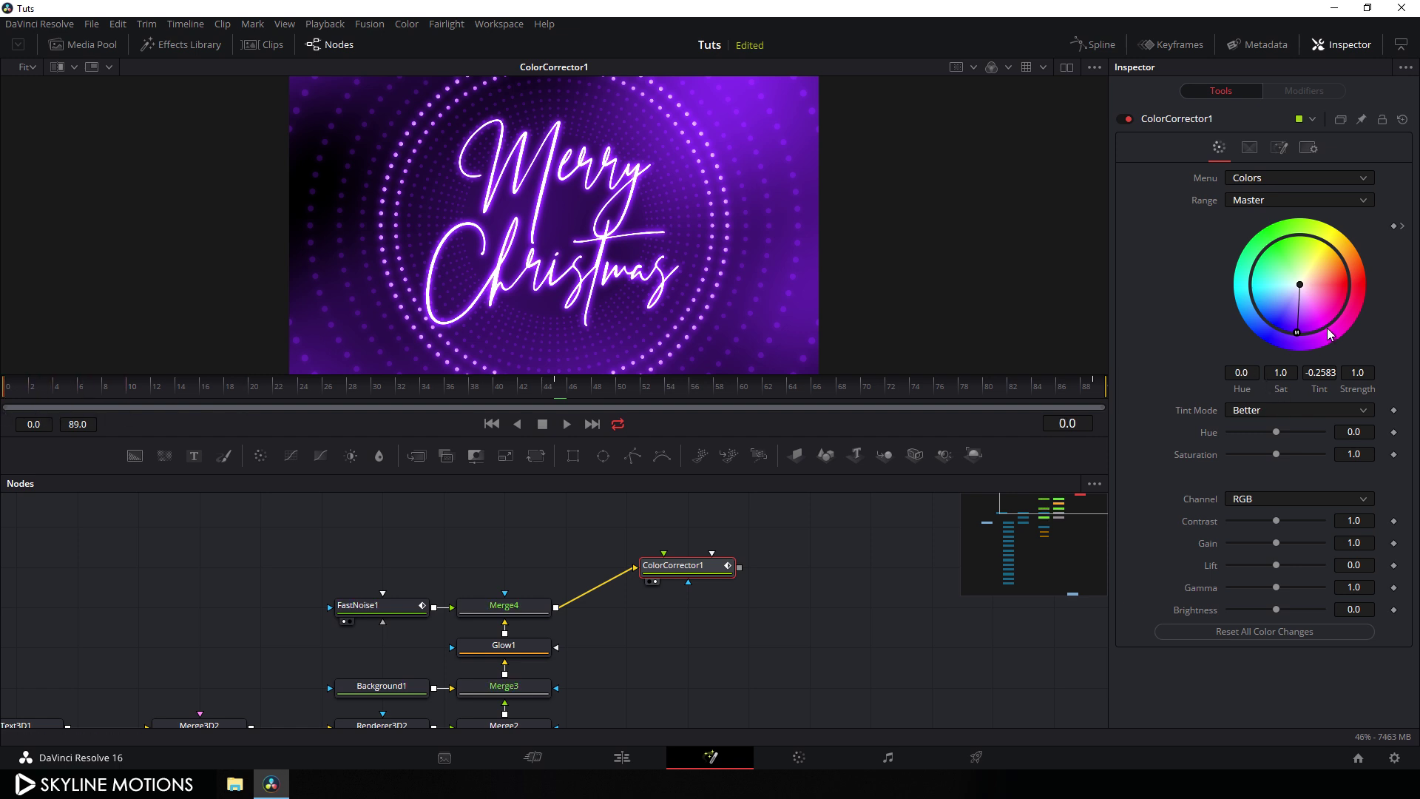
pyautogui.moveTo(1321, 334); pyautogui.dragTo(1357, 334)
# Check the animated tint at frames 64 and 70, and move ColorCorrector1 directly beside Merge4.
pyautogui.click(796, 386)
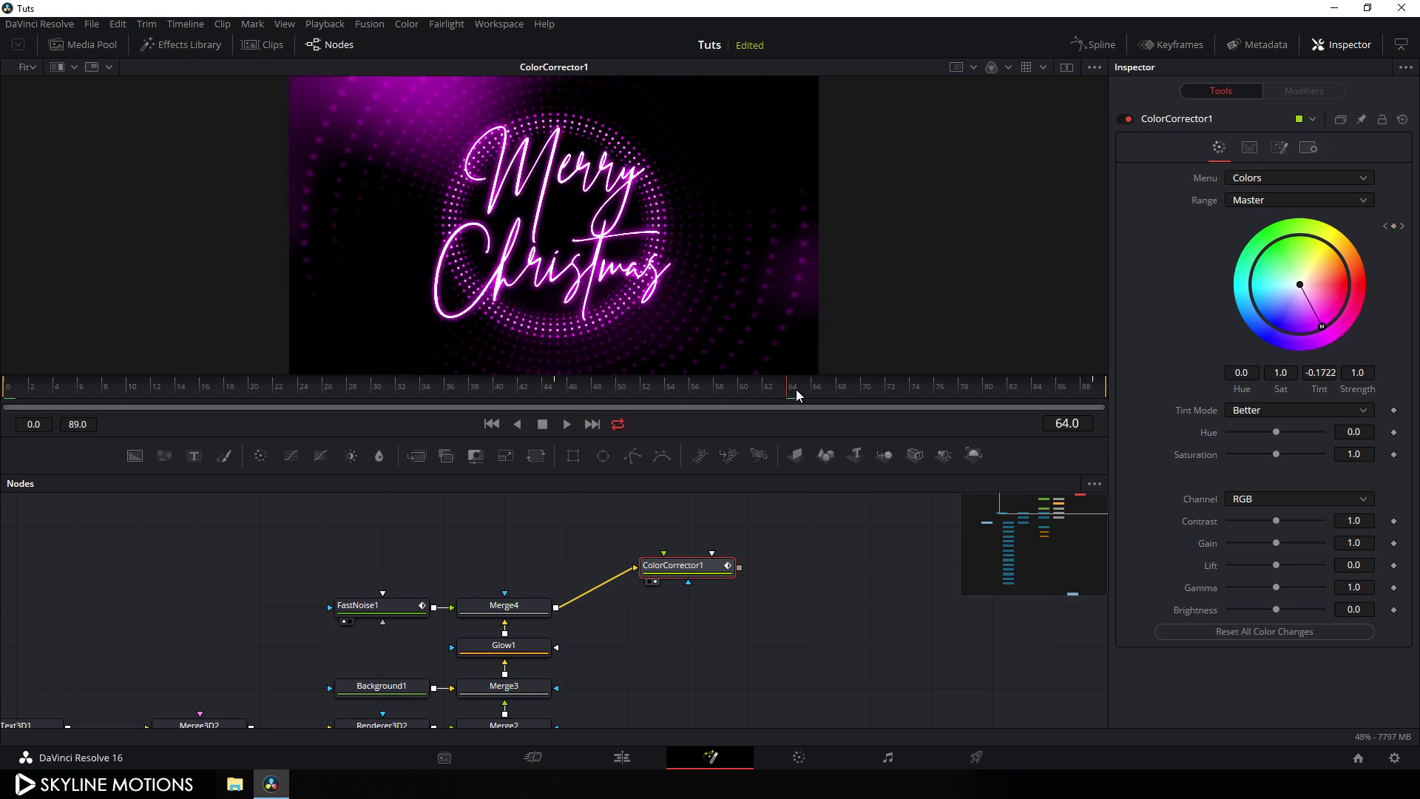
pyautogui.click(872, 391)
pyautogui.scroll(1, 823, 551)
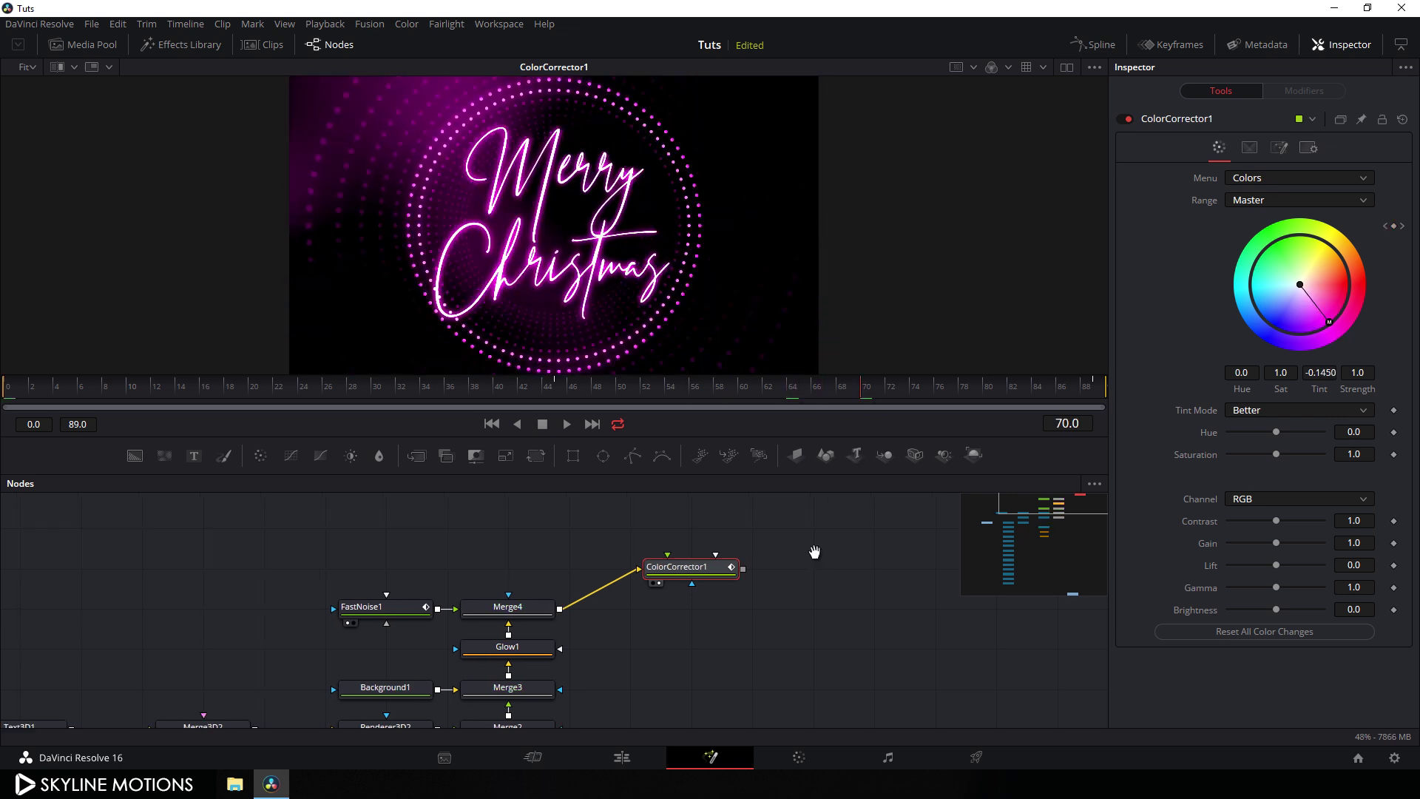
pyautogui.moveTo(710, 588); pyautogui.dragTo(647, 627)
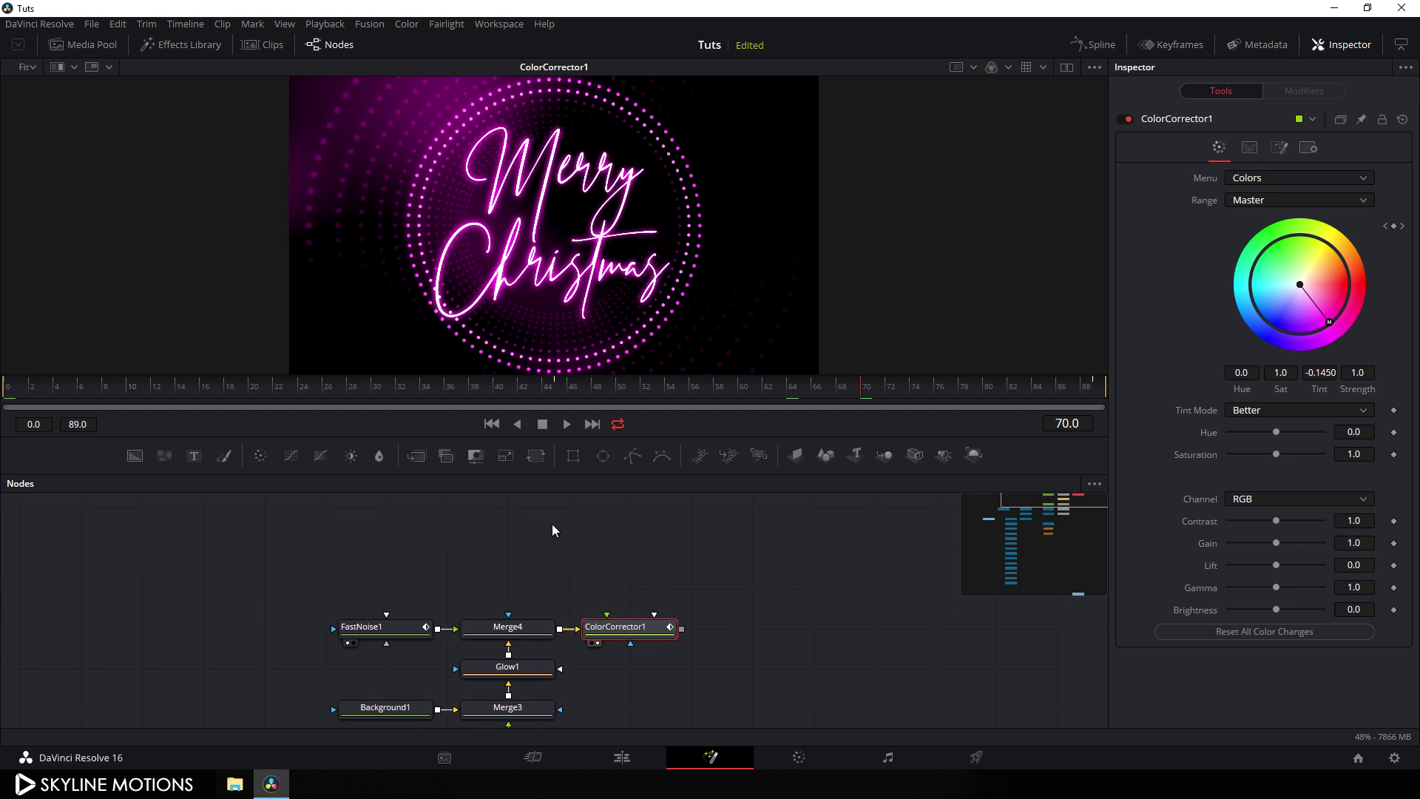
# Import the Flare image from the Christmas folder on the Desktop into the media pool.
pyautogui.click(97, 46)
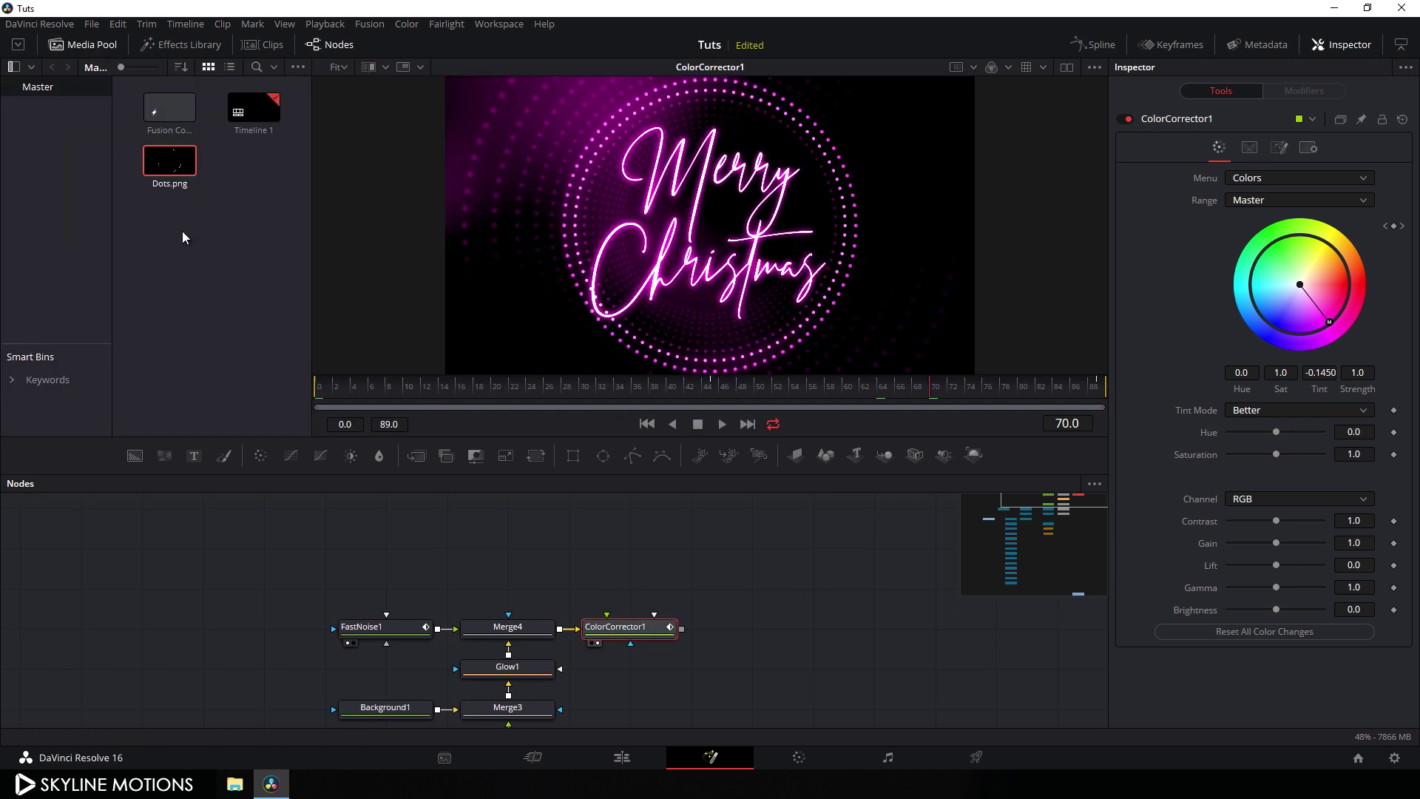
pyautogui.rightClick(182, 232)
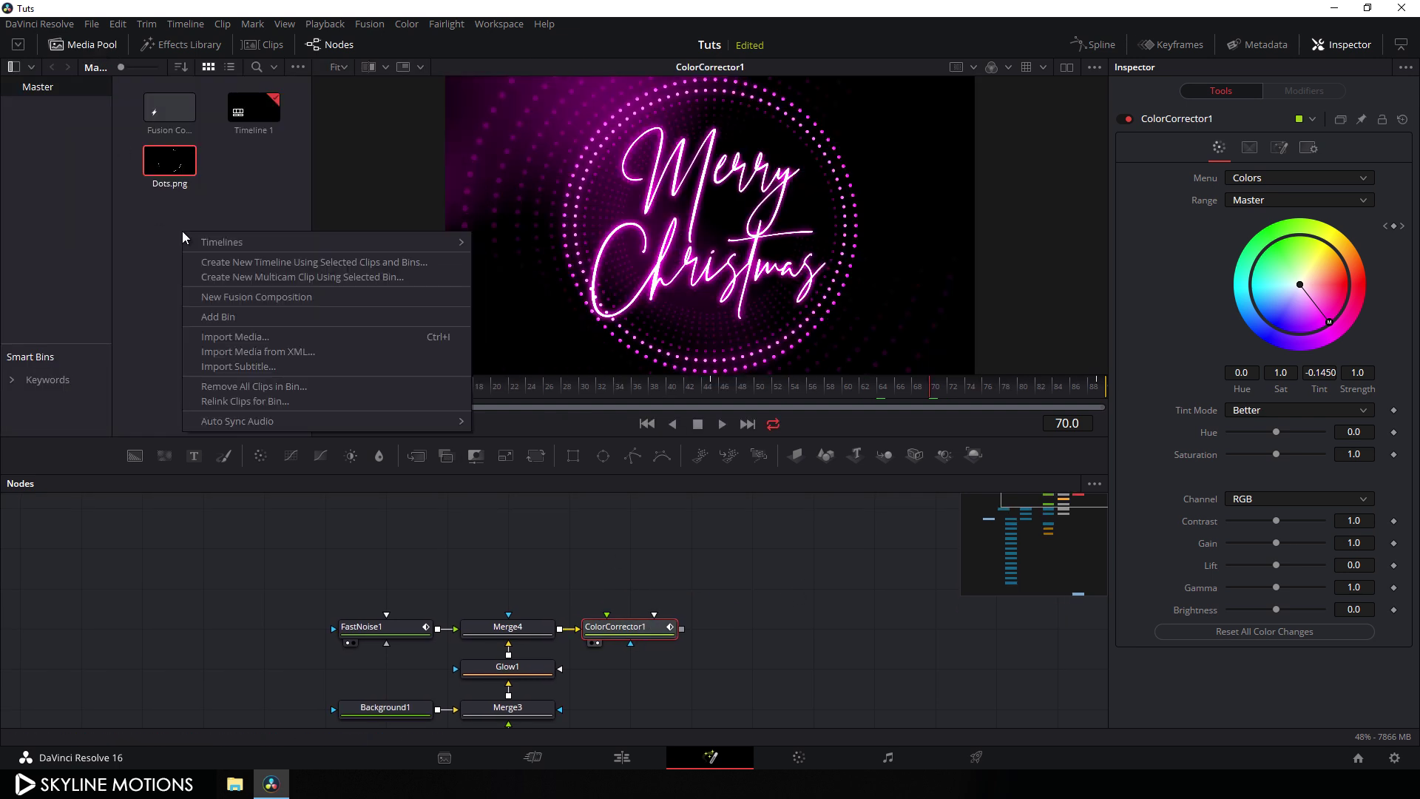
pyautogui.click(236, 337)
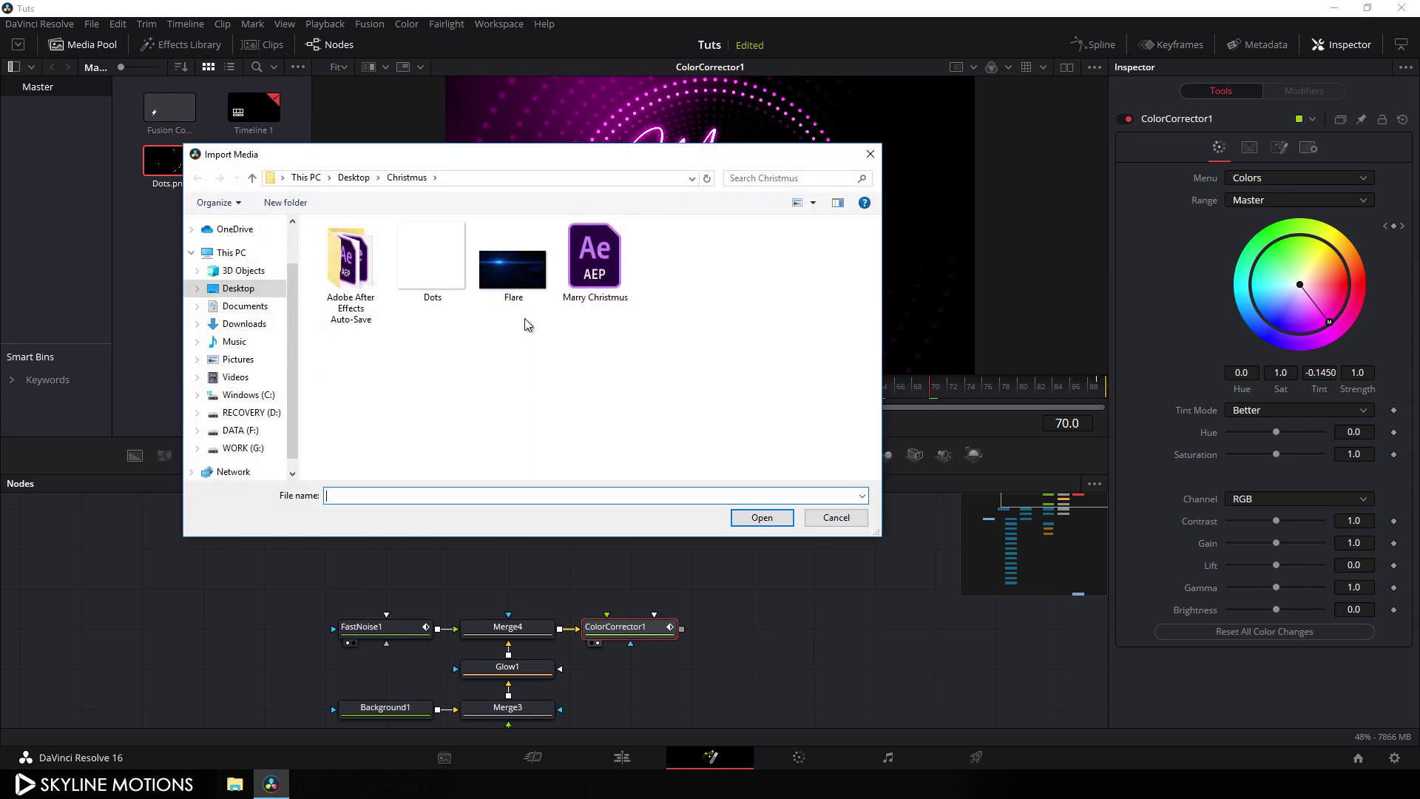
pyautogui.click(520, 277)
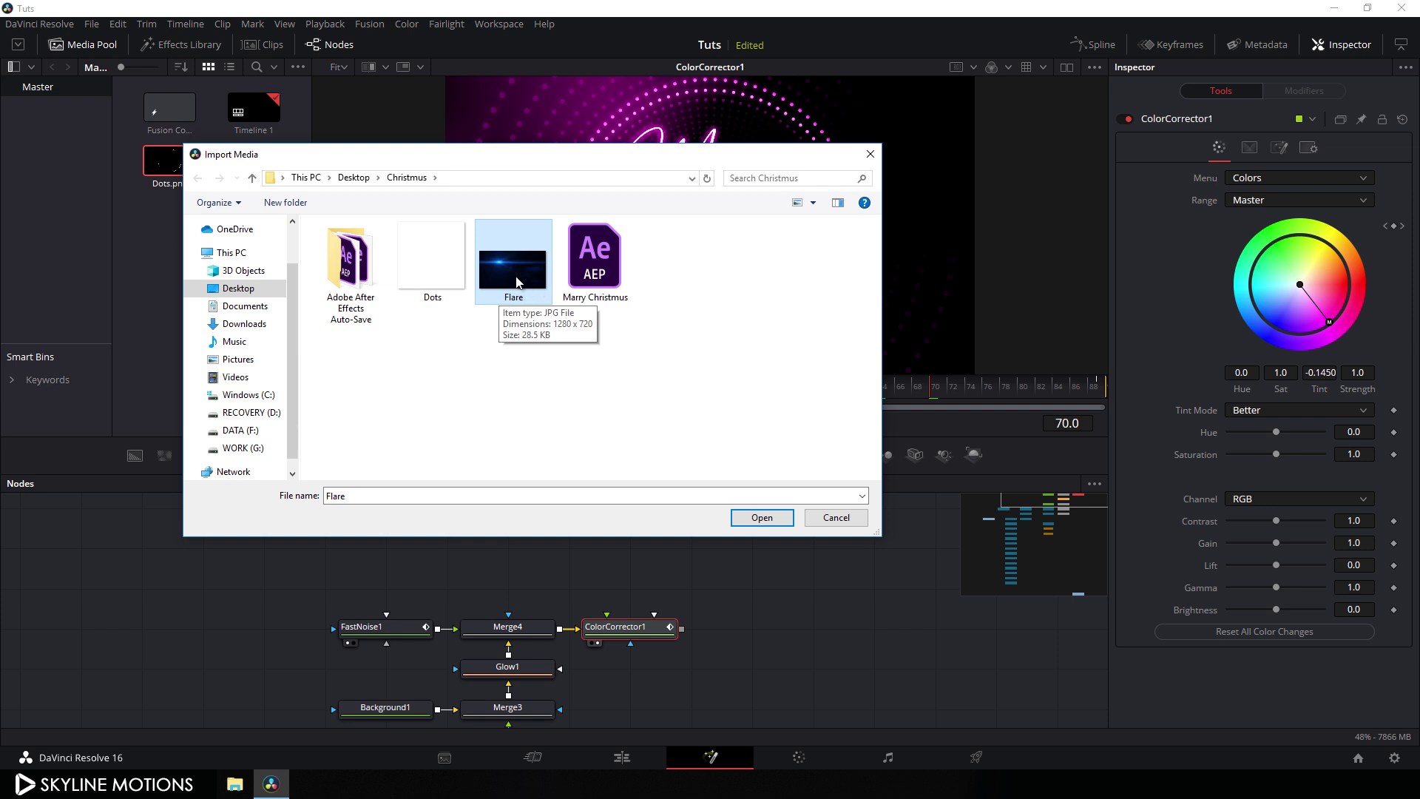
pyautogui.click(755, 518)
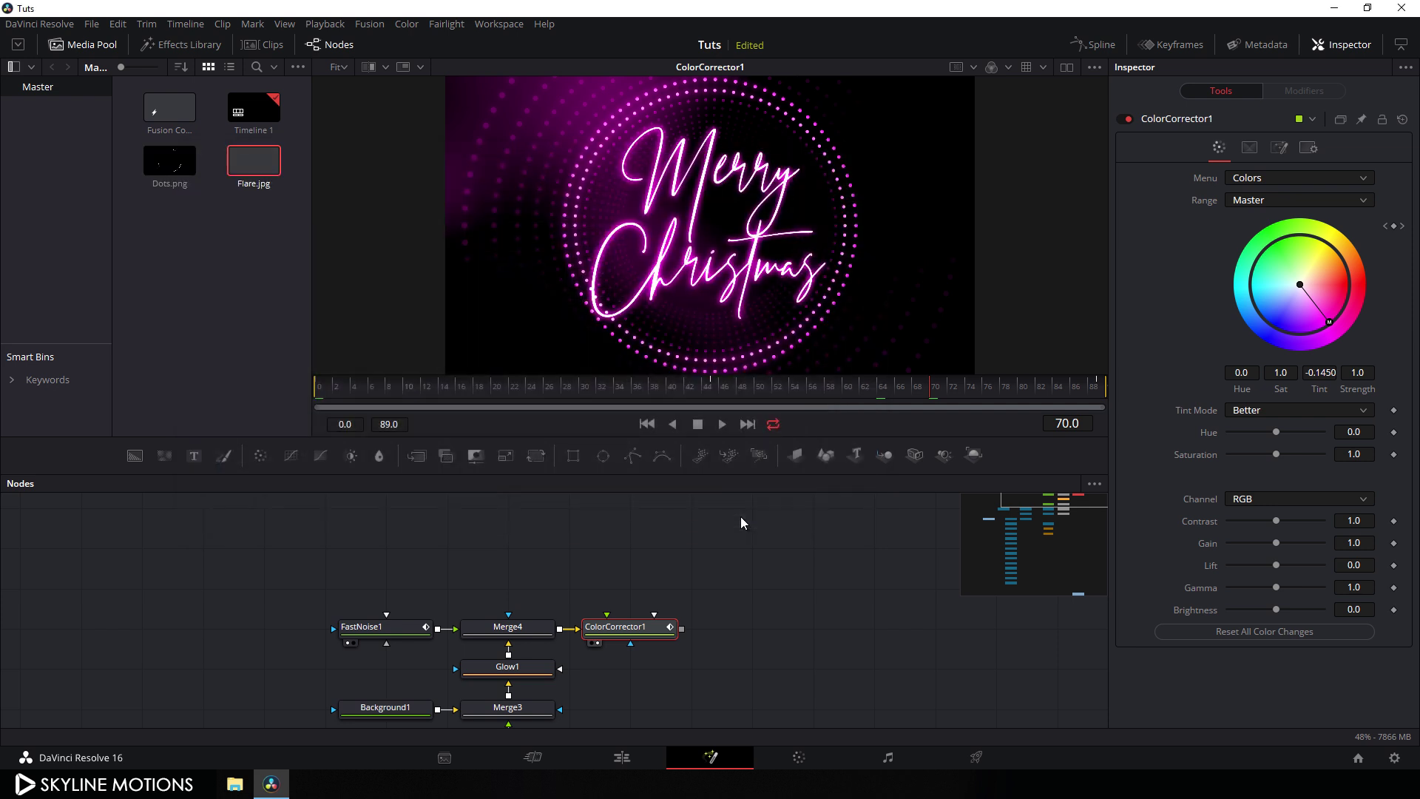
# Add Flare.jpg above Merge4 and merge it over ColorCorrector1 with a new Merge node, viewing the result.
pyautogui.moveTo(250, 168); pyautogui.dragTo(537, 580)
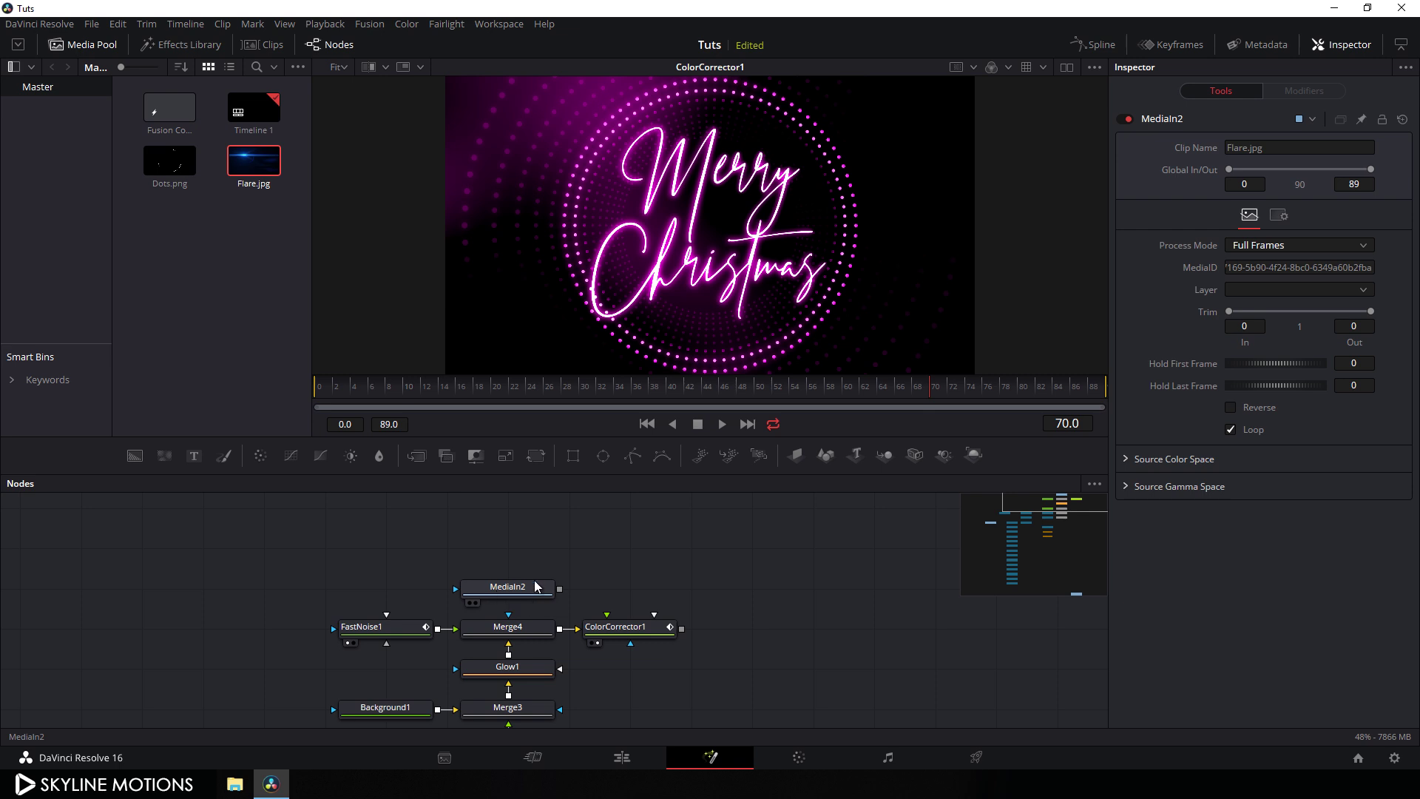
pyautogui.moveTo(560, 589); pyautogui.dragTo(645, 592)
pyautogui.press('1')
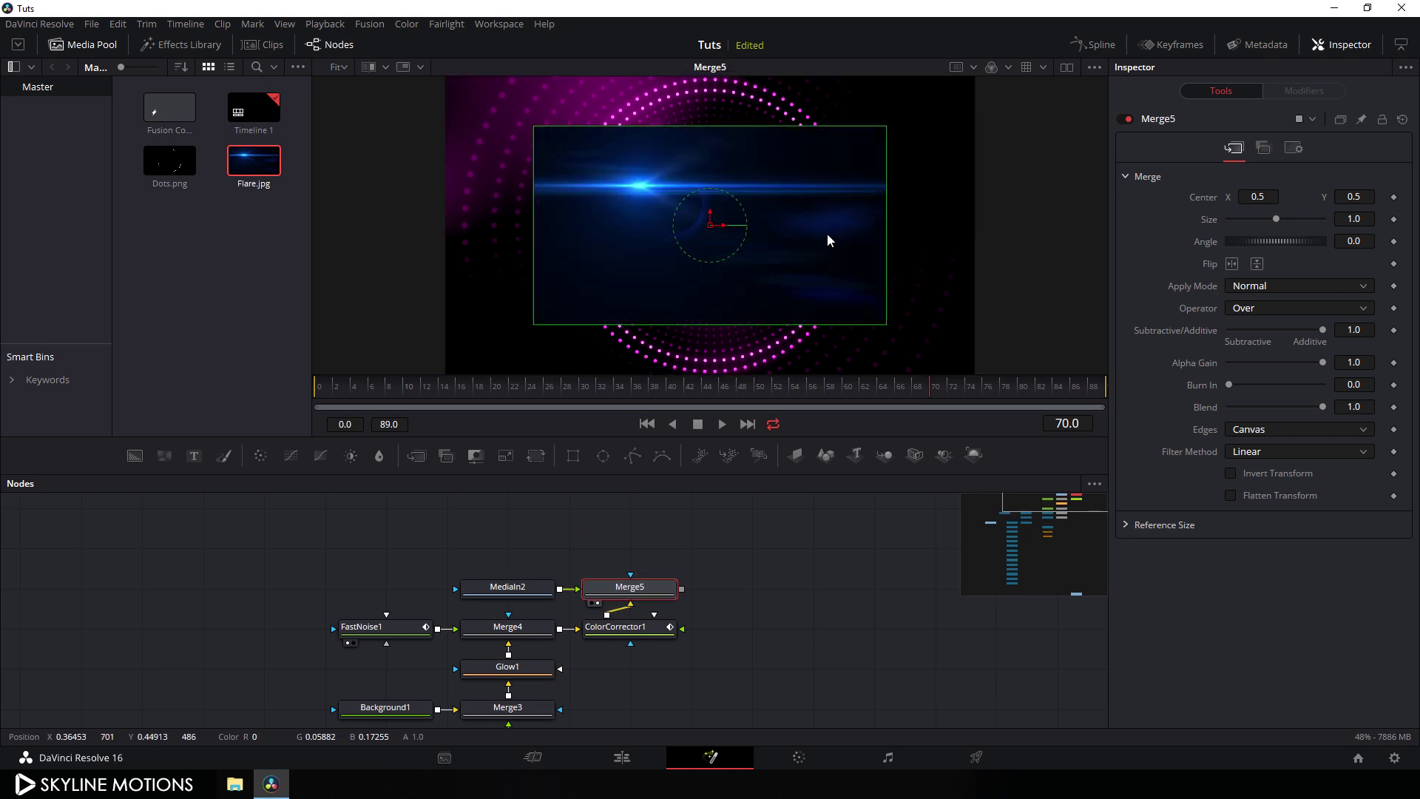
# Set the Merge5 size to 2.0 and move the flare up and left to center about X 0.342, Y 0.684.
pyautogui.moveTo(889, 247); pyautogui.dragTo(1097, 264)
pyautogui.write('2')
pyautogui.press('Tab')
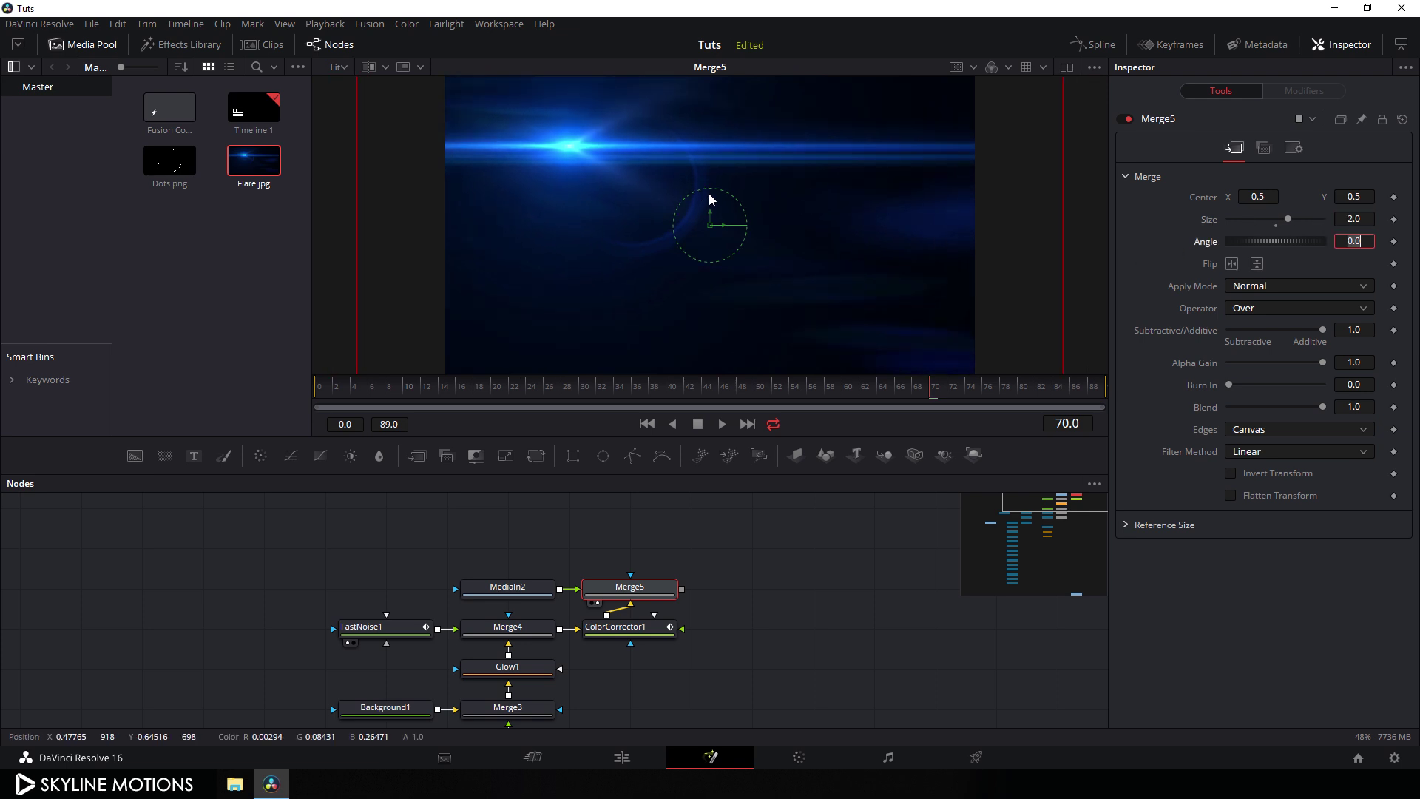
pyautogui.moveTo(710, 215); pyautogui.dragTo(641, 173)
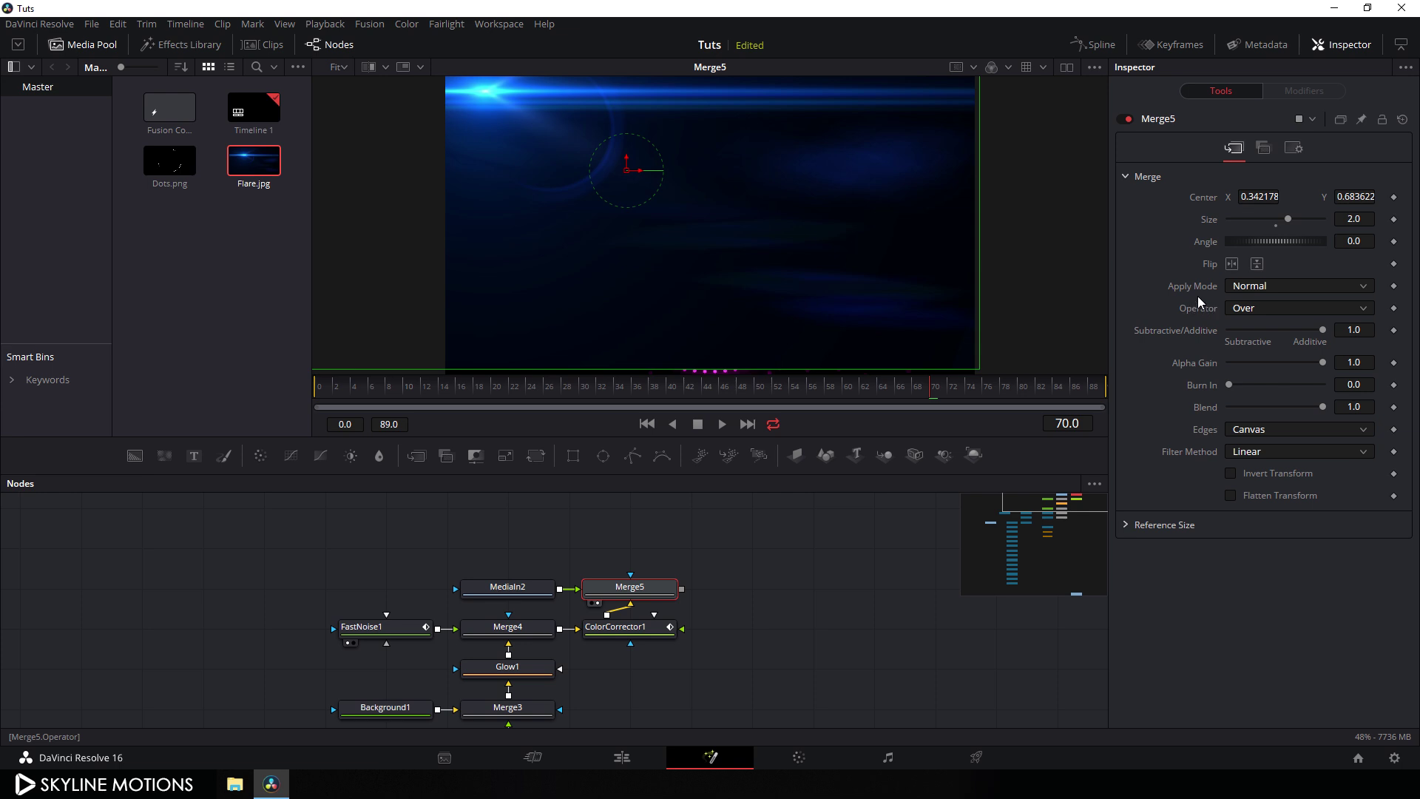
# Set the apply mode of Merge5 to Screen so the flare blends over the text.
pyautogui.click(1272, 288)
pyautogui.click(1254, 321)
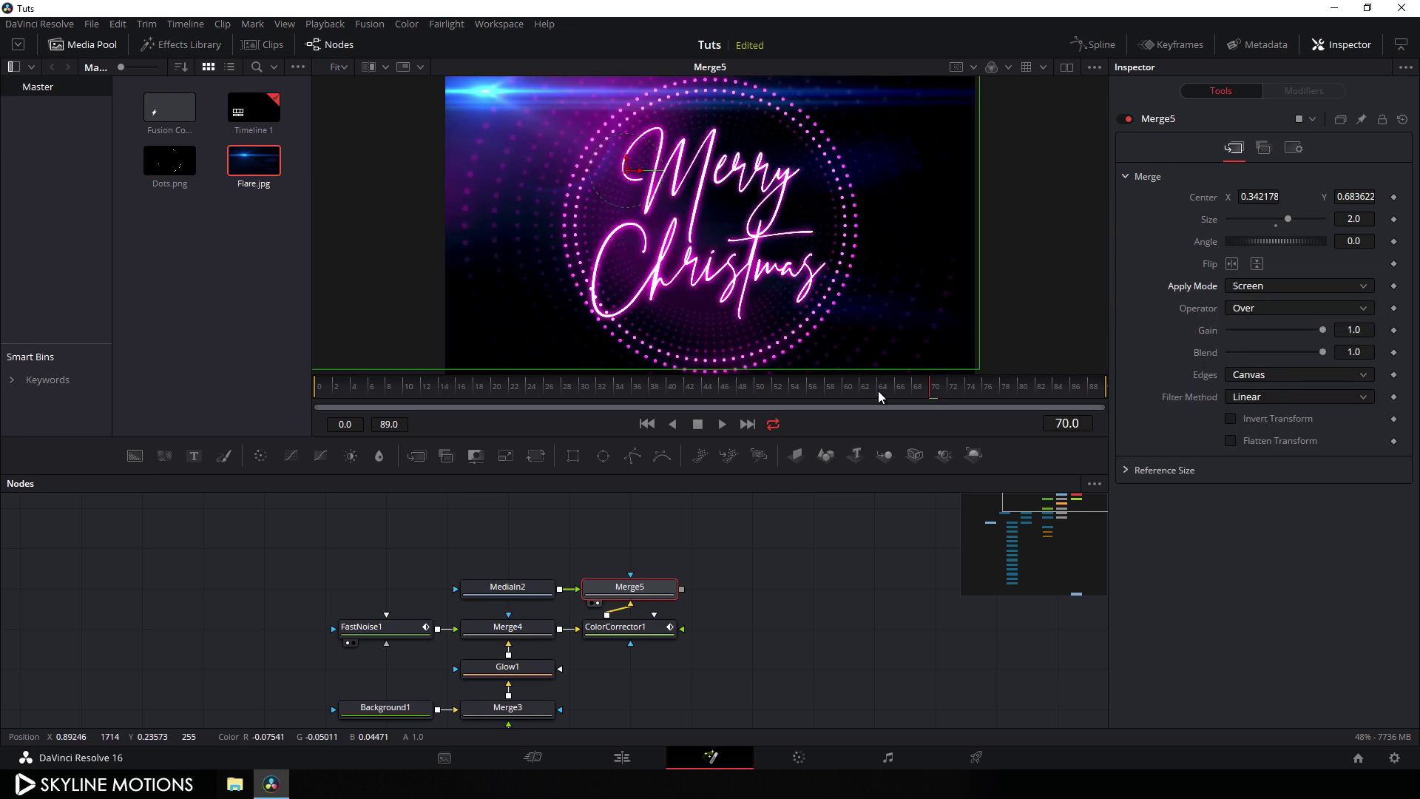
pyautogui.click(841, 583)
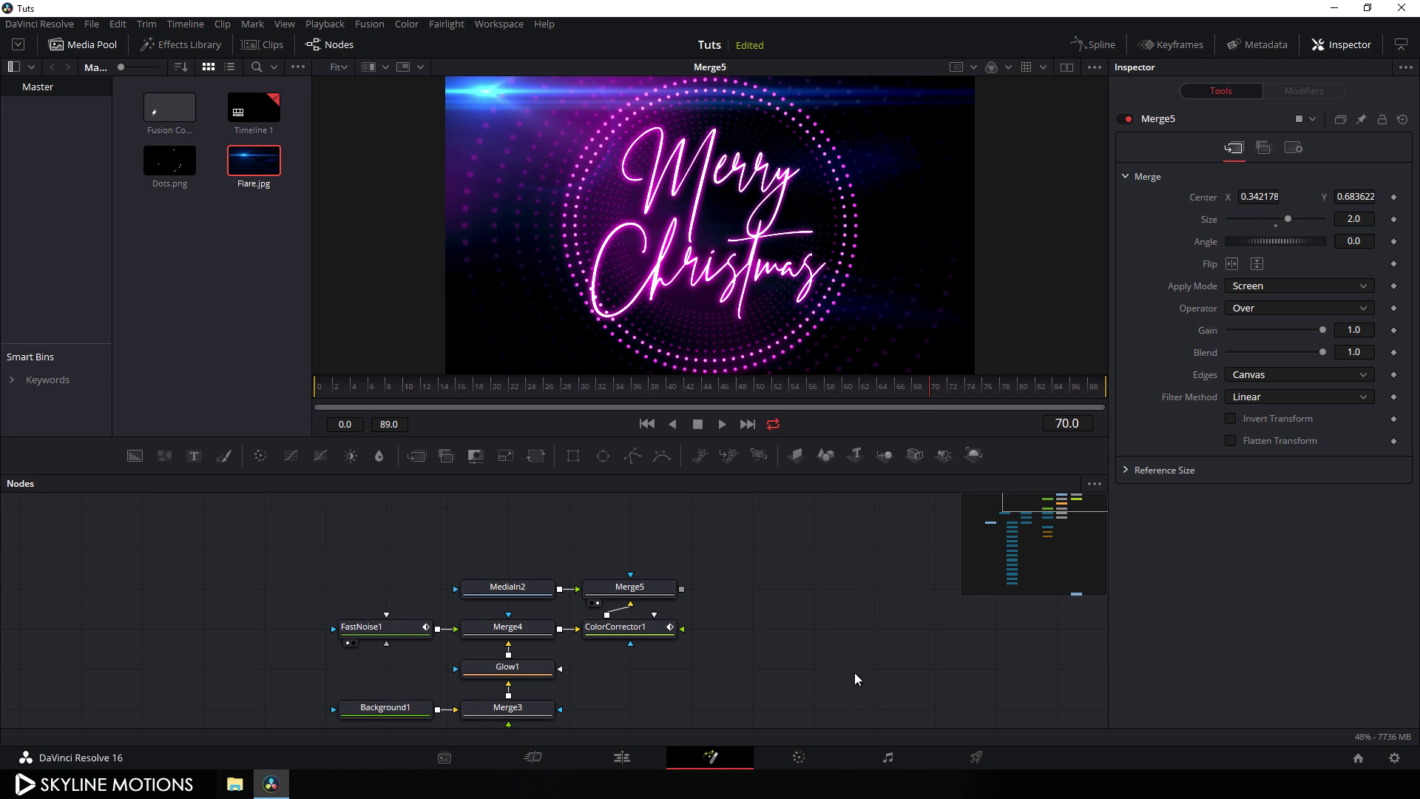
# Move the MediaOut1 node up beside Merge5 and connect the Merge5 output to it.
pyautogui.scroll(-10, 845, 666)
pyautogui.scroll(-8, 712, 551)
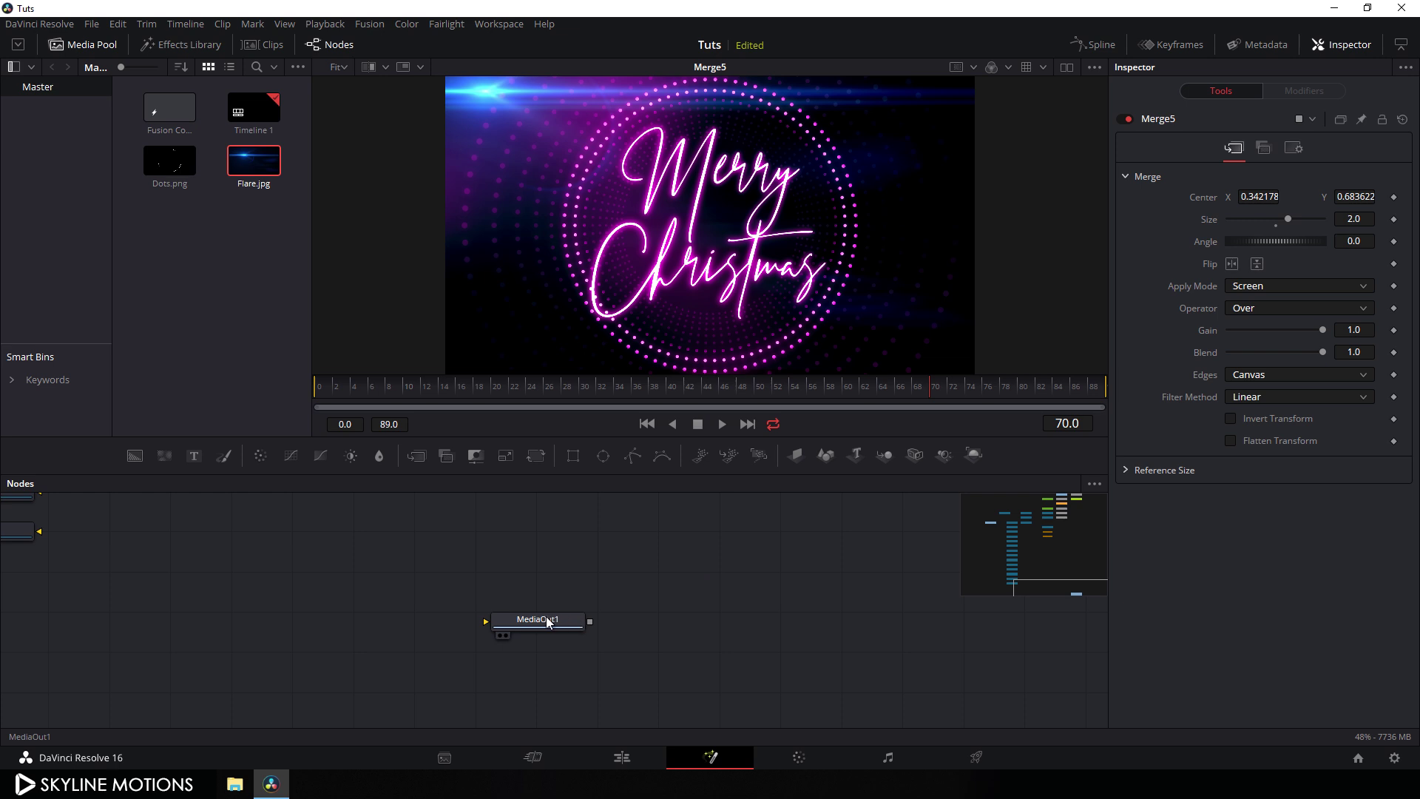
pyautogui.moveTo(556, 622); pyautogui.dragTo(654, 518)
pyautogui.moveTo(637, 681); pyautogui.dragTo(671, 529)
pyautogui.scroll(5, 698, 687)
pyautogui.scroll(-4, 634, 609)
pyautogui.scroll(6, 745, 592)
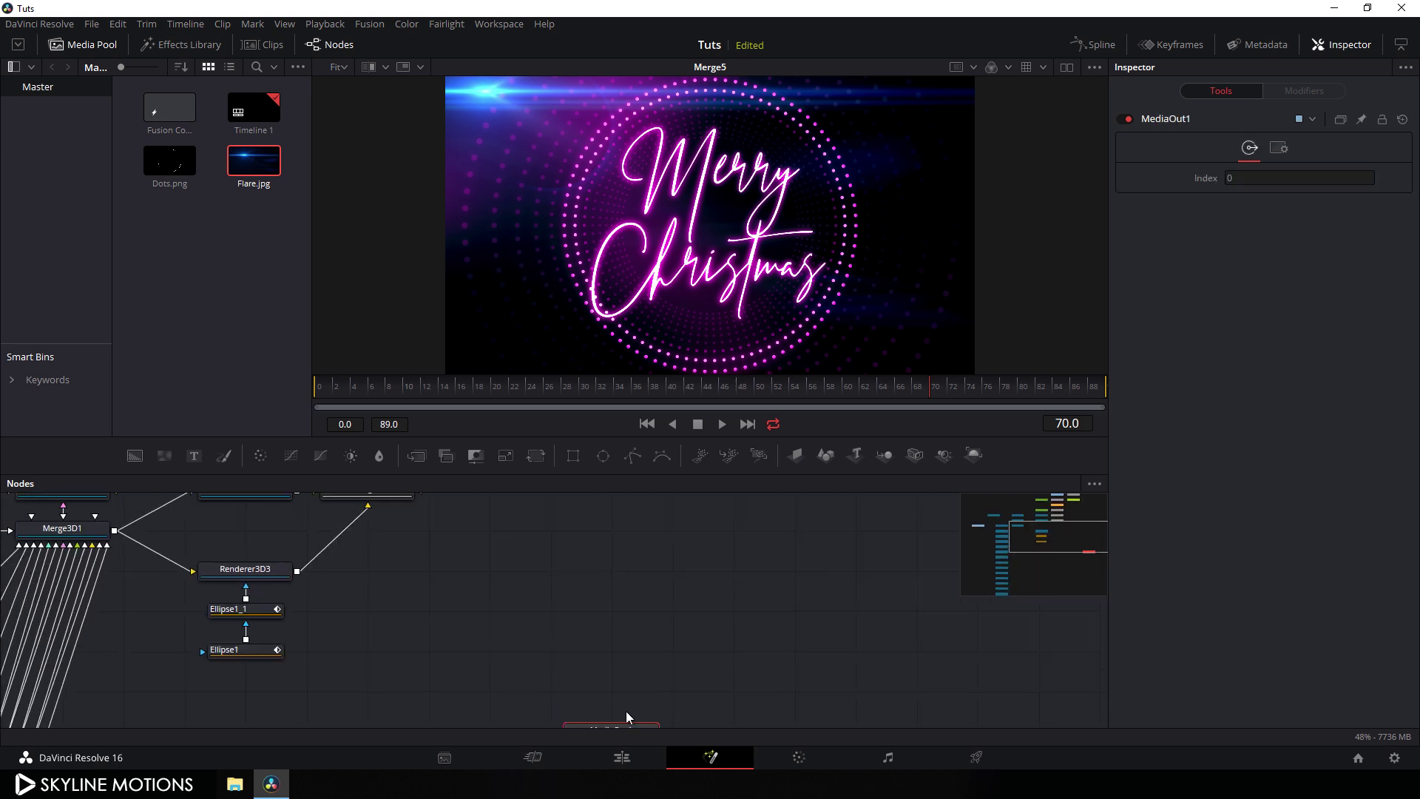
pyautogui.moveTo(622, 721); pyautogui.dragTo(580, 557)
pyautogui.moveTo(631, 723); pyautogui.dragTo(686, 584)
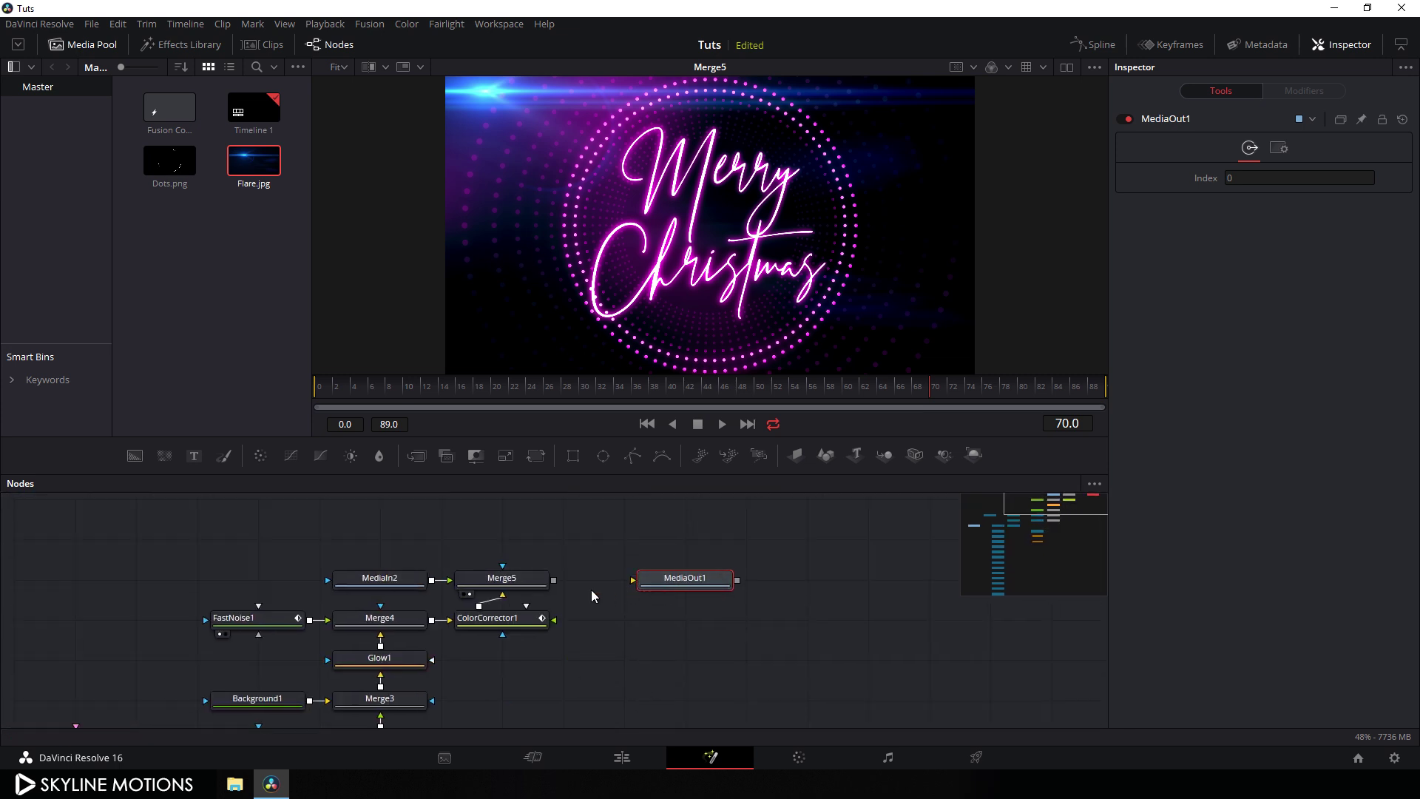
pyautogui.moveTo(553, 580); pyautogui.dragTo(696, 581)
# Switch to the Edit page and apply 2.35 output blanking to the timeline.
pyautogui.click(644, 759)
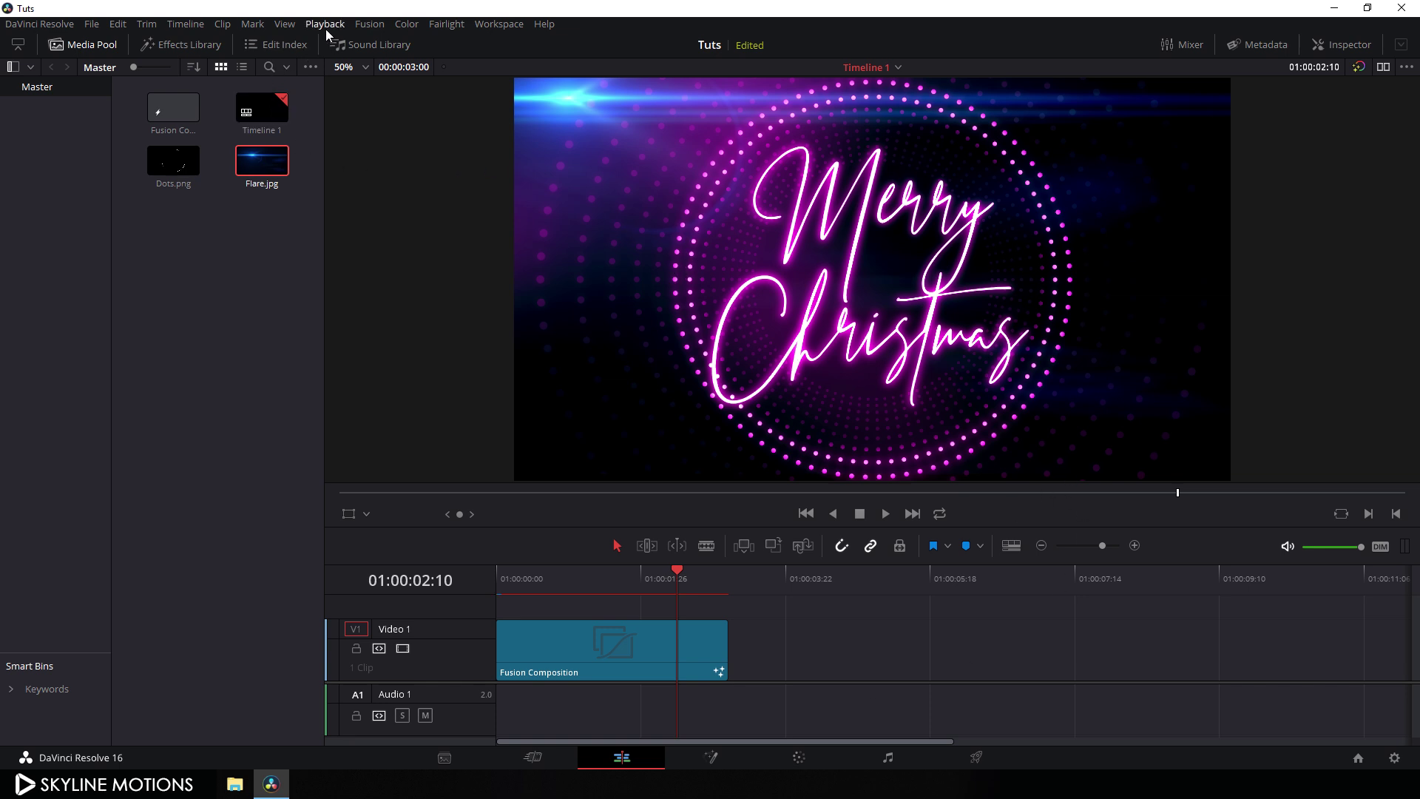
pyautogui.click(196, 26)
pyautogui.moveTo(246, 513)
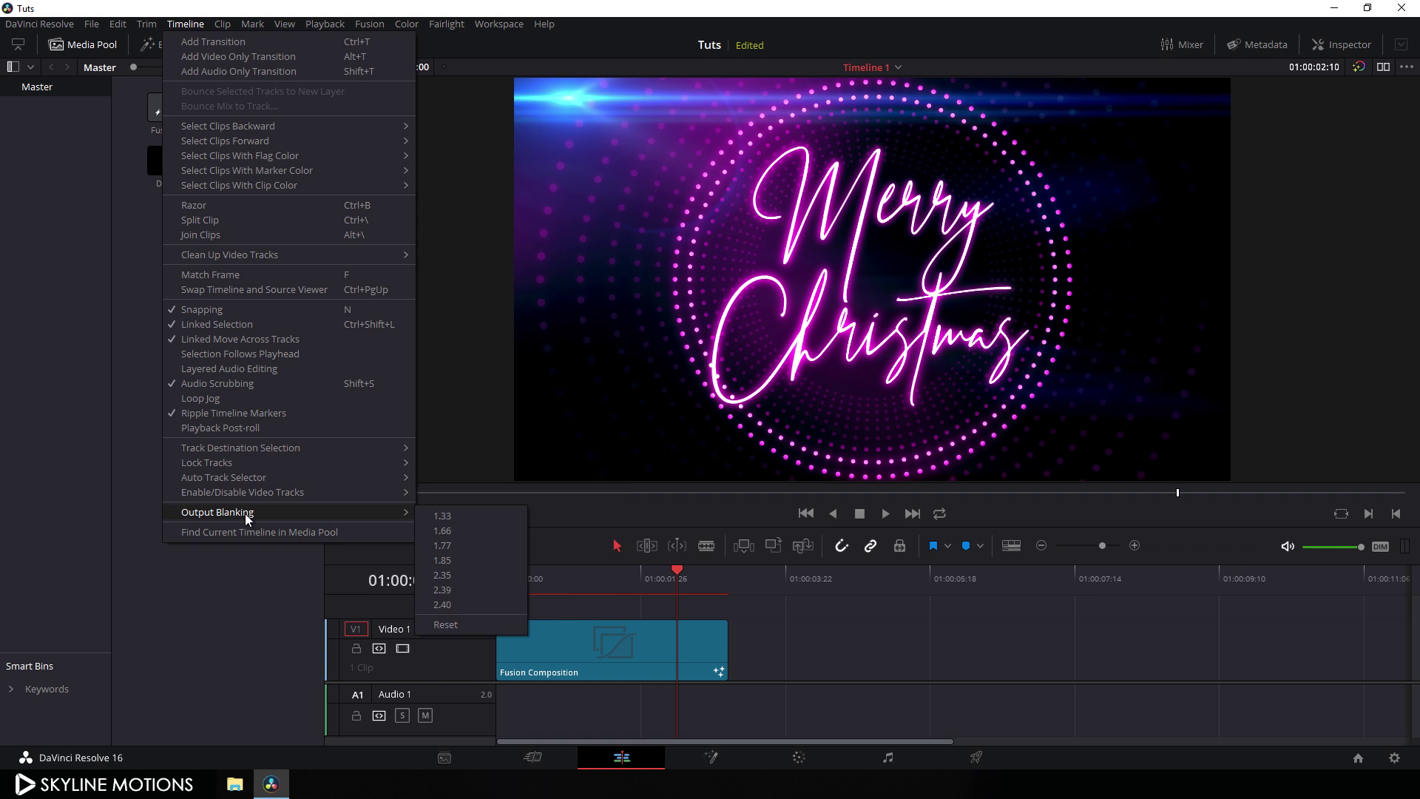
pyautogui.click(459, 574)
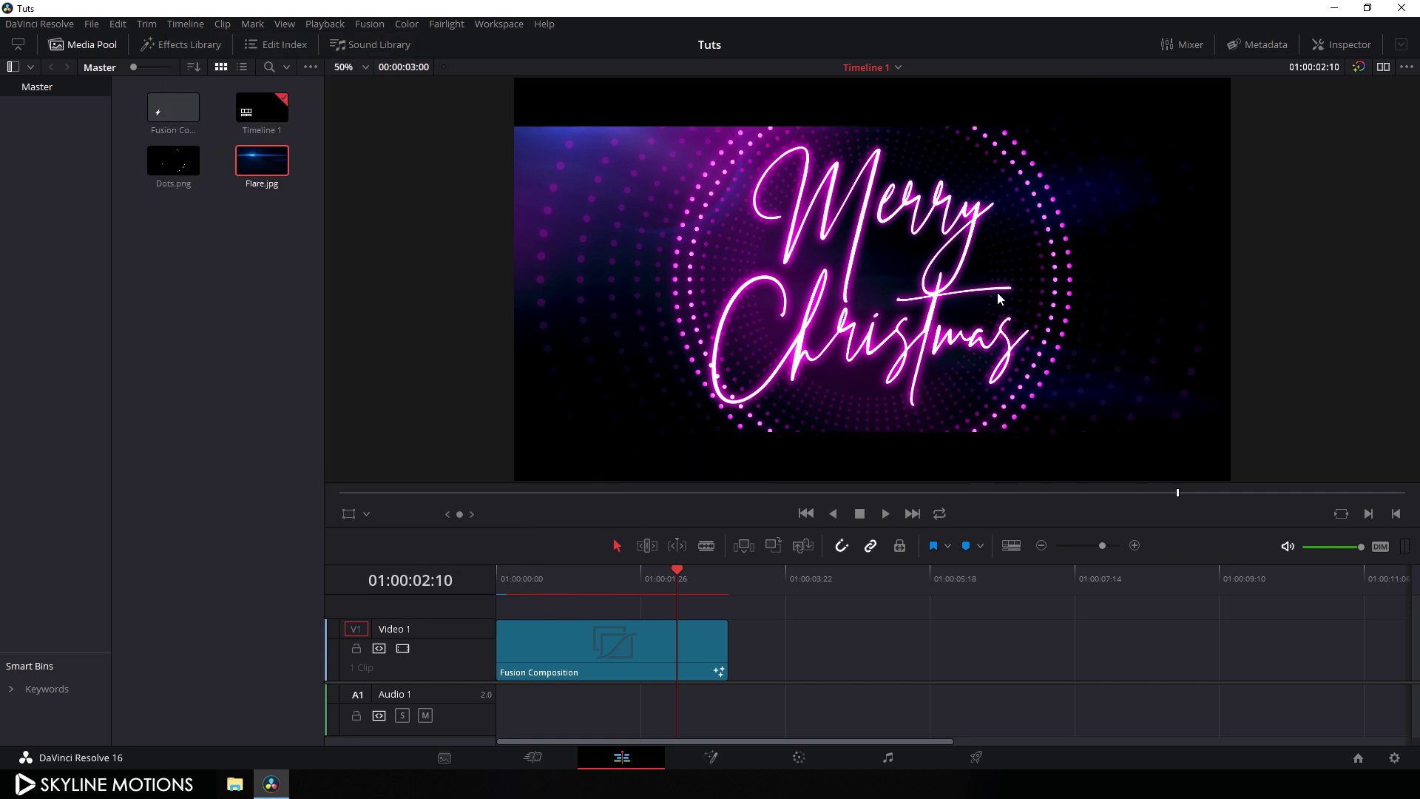
# Return the playhead to the timeline start and play the Fusion composition with looping enabled.
pyautogui.moveTo(674, 585); pyautogui.dragTo(657, 582)
pyautogui.click(806, 514)
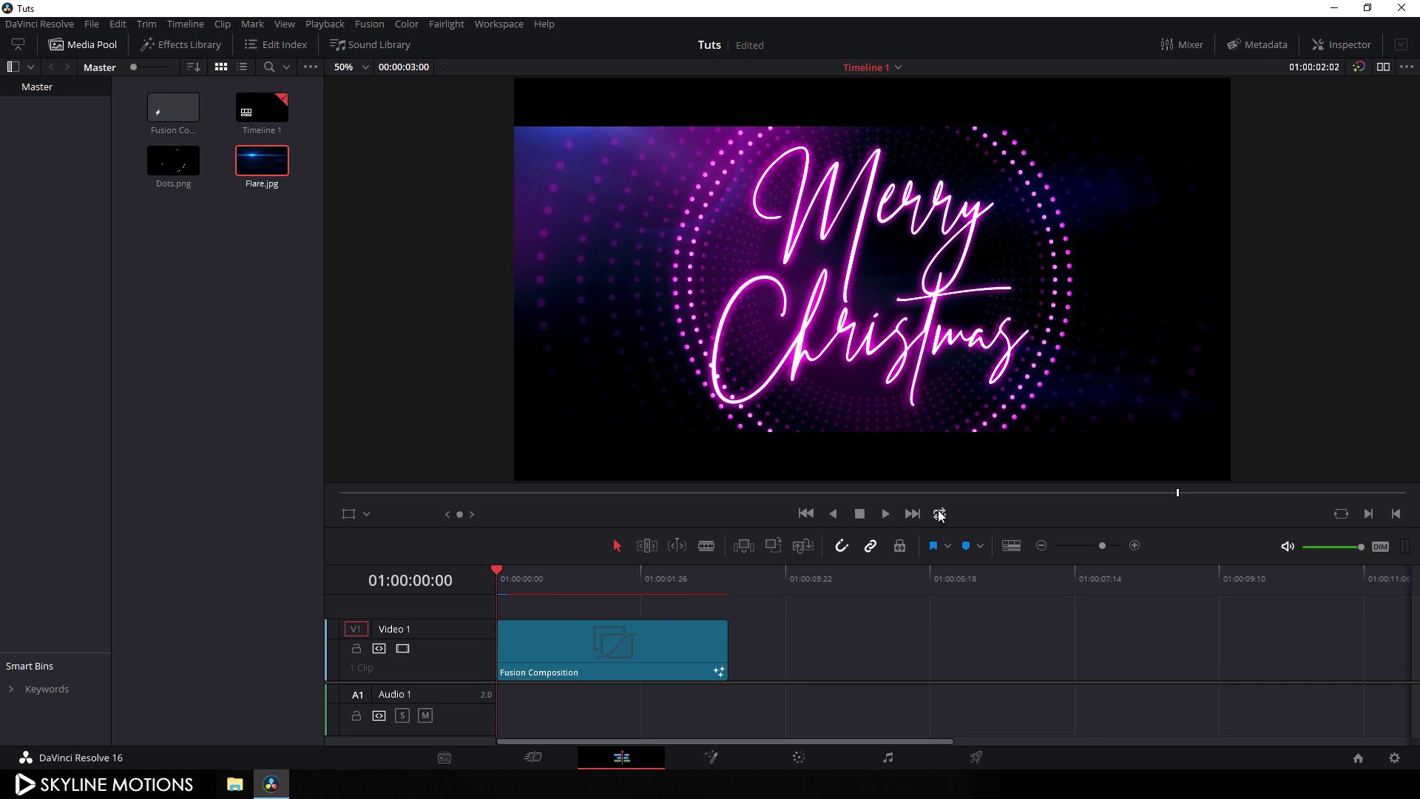
pyautogui.click(886, 514)
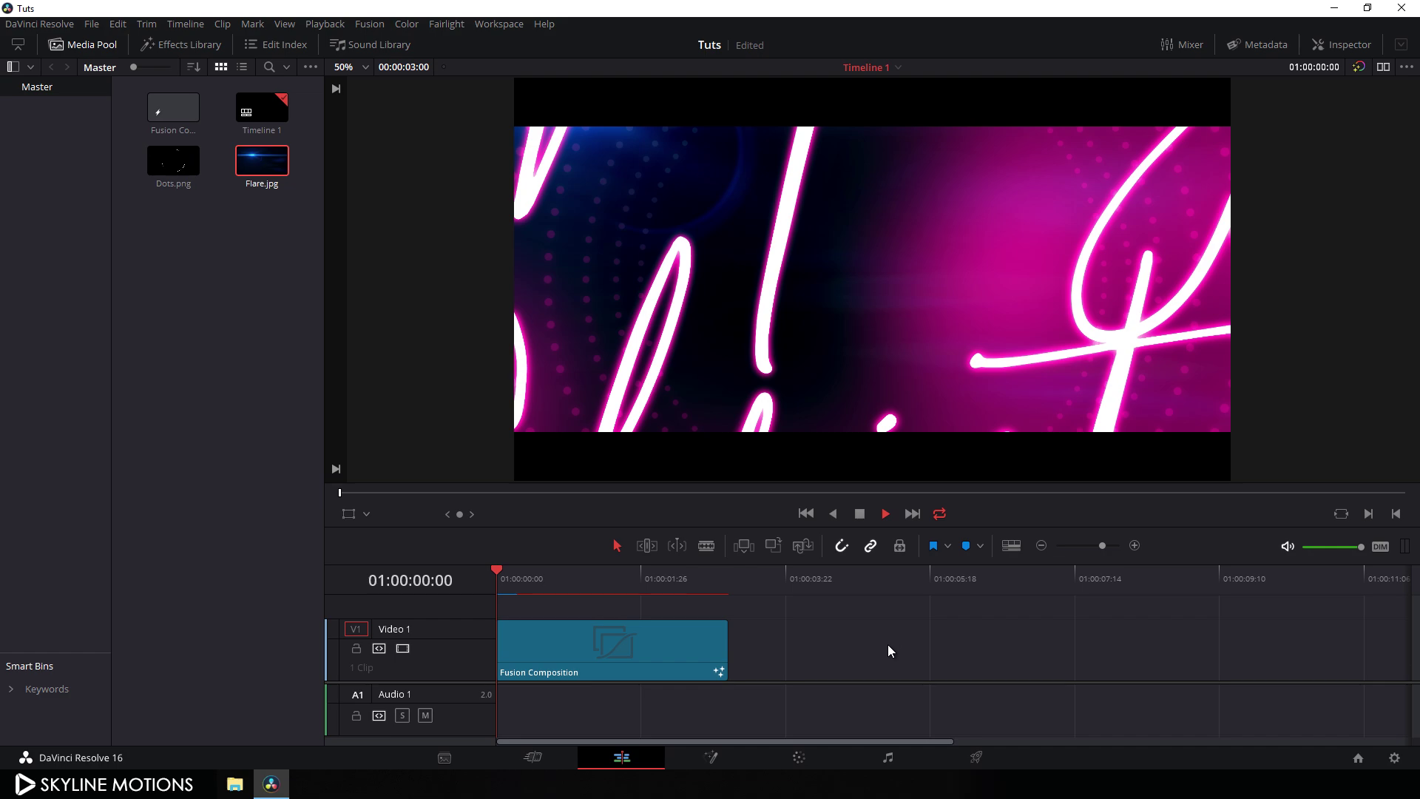